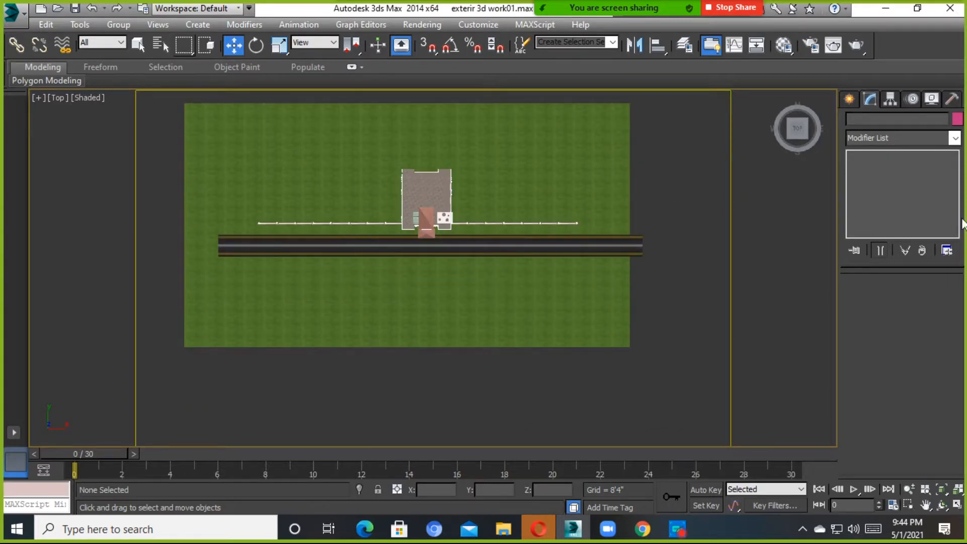
# Check the Zoom meeting's participant list and the running Captura recording, leaving both windows minimized
pyautogui.click(932, 99)
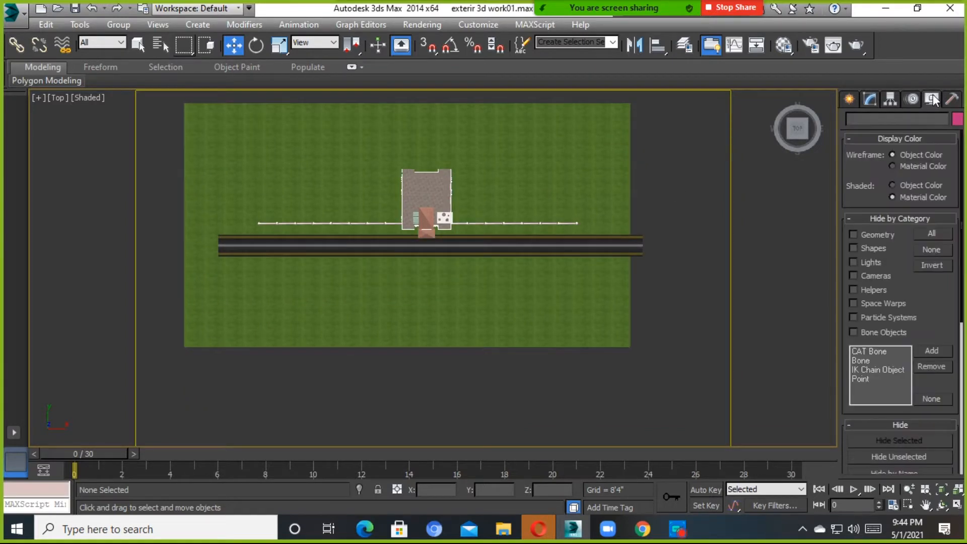
pyautogui.moveTo(660, 7)
pyautogui.click(580, 20)
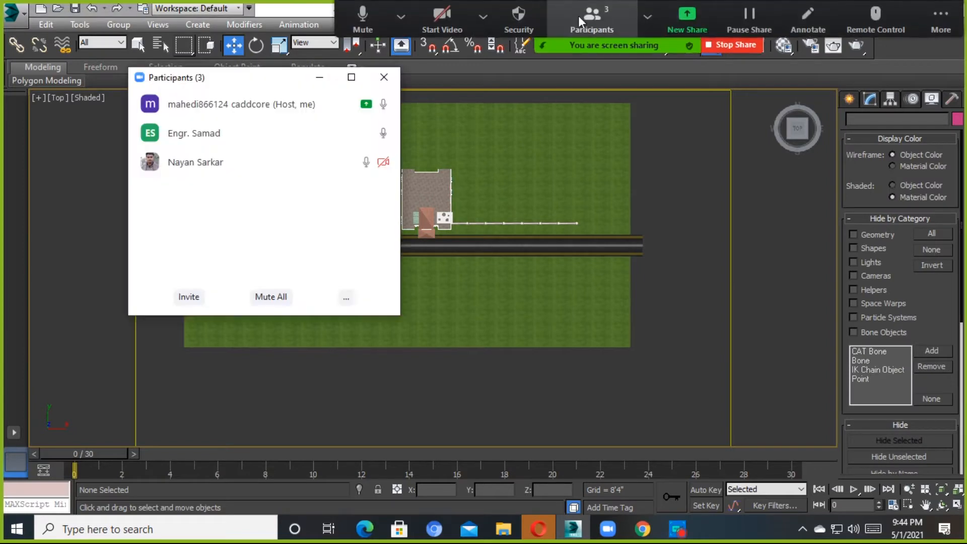
pyautogui.click(316, 78)
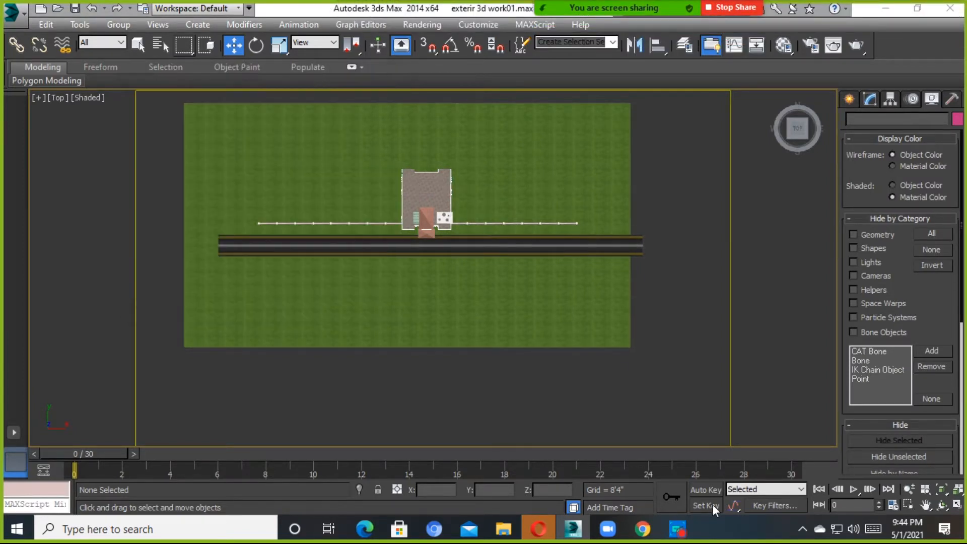
pyautogui.click(678, 530)
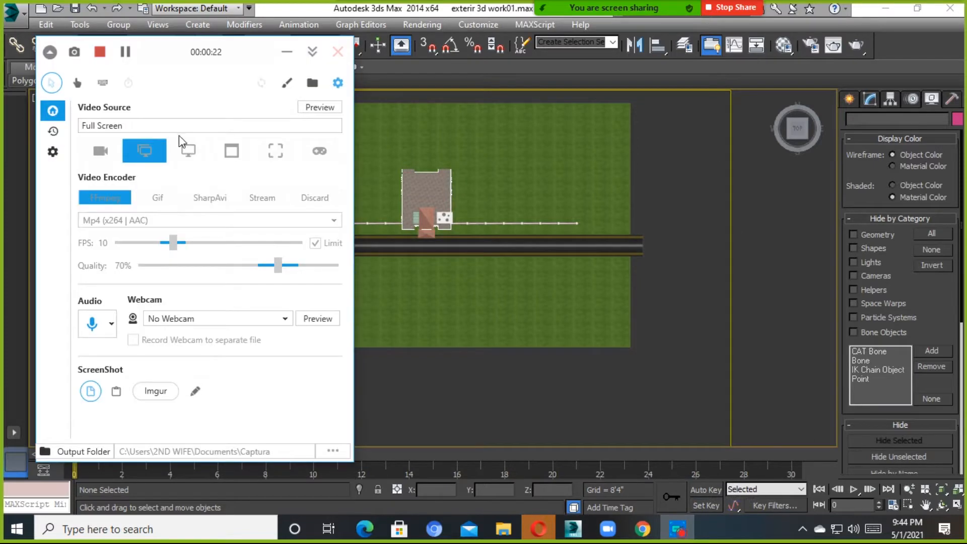
pyautogui.click(283, 51)
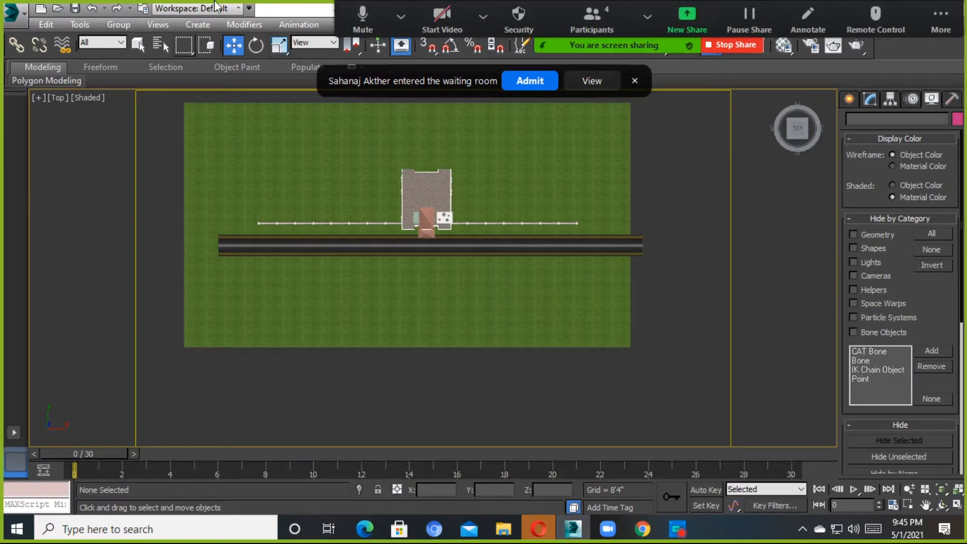
# Admit the waiting participant to the Zoom meeting
pyautogui.click(522, 81)
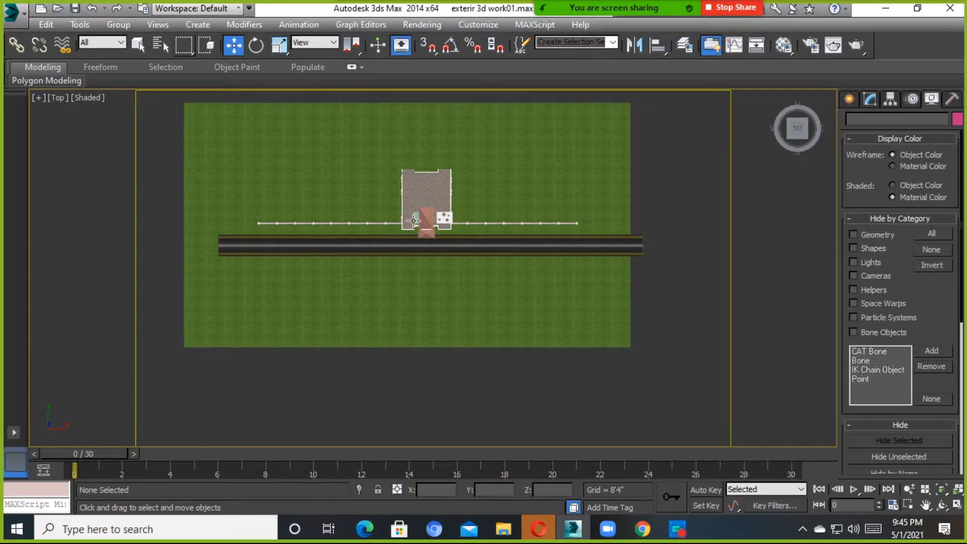
# Examine the building, boundary wall, road and lawn in the Top view, both close up and as a whole
pyautogui.scroll(3, 413, 221)
pyautogui.scroll(-7, 443, 241)
pyautogui.scroll(5, 454, 262)
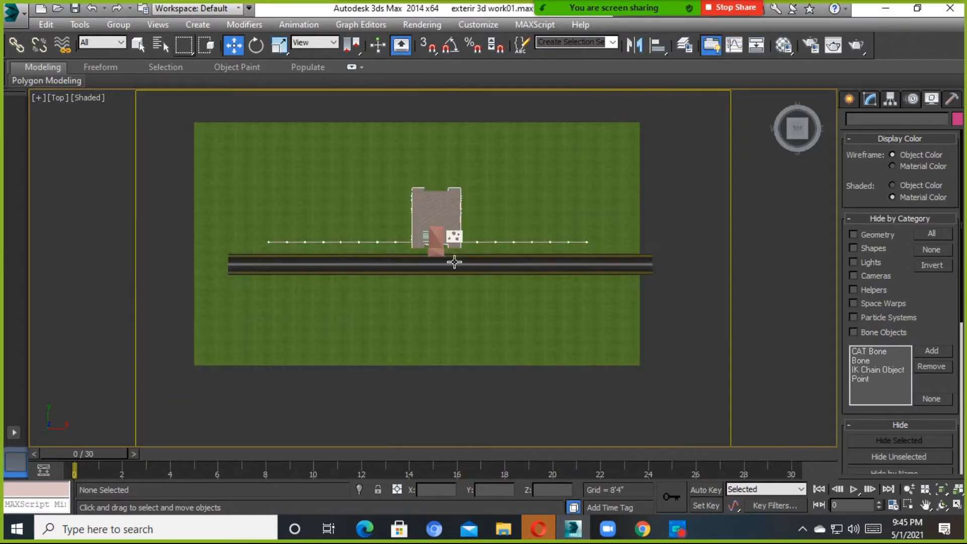
pyautogui.scroll(-5, 455, 277)
pyautogui.moveTo(454, 280); pyautogui.dragTo(504, 221, button='middle')
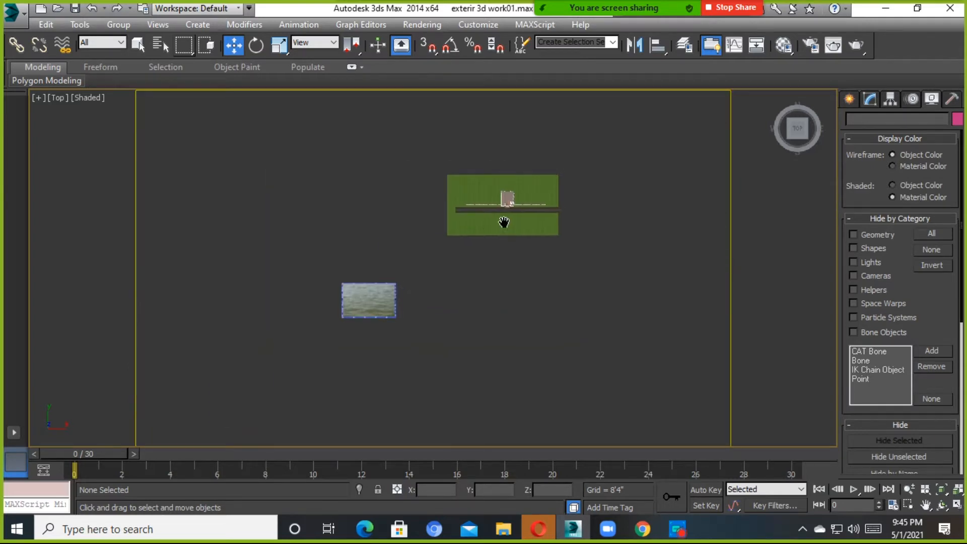
pyautogui.scroll(7, 503, 221)
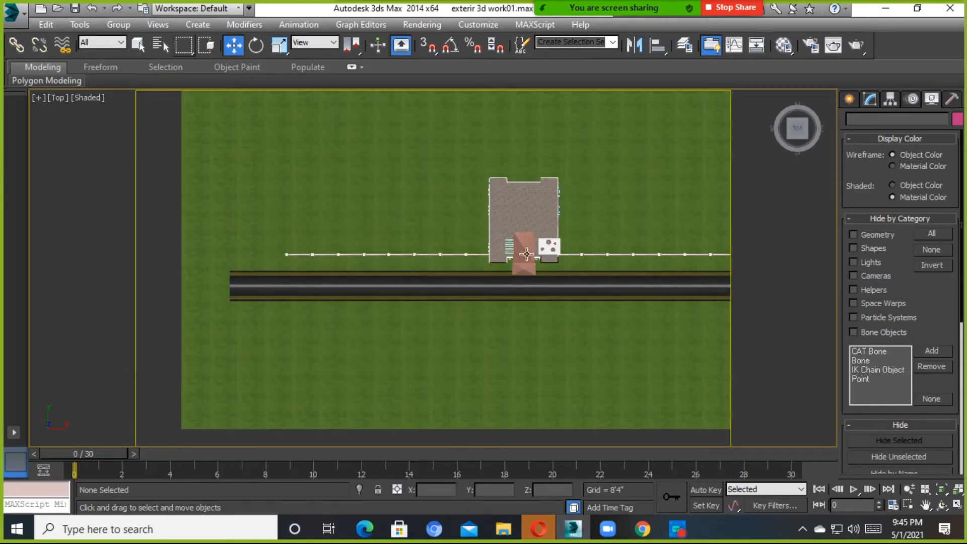
pyautogui.scroll(2, 526, 252)
pyautogui.scroll(-8, 417, 293)
pyautogui.scroll(8, 417, 294)
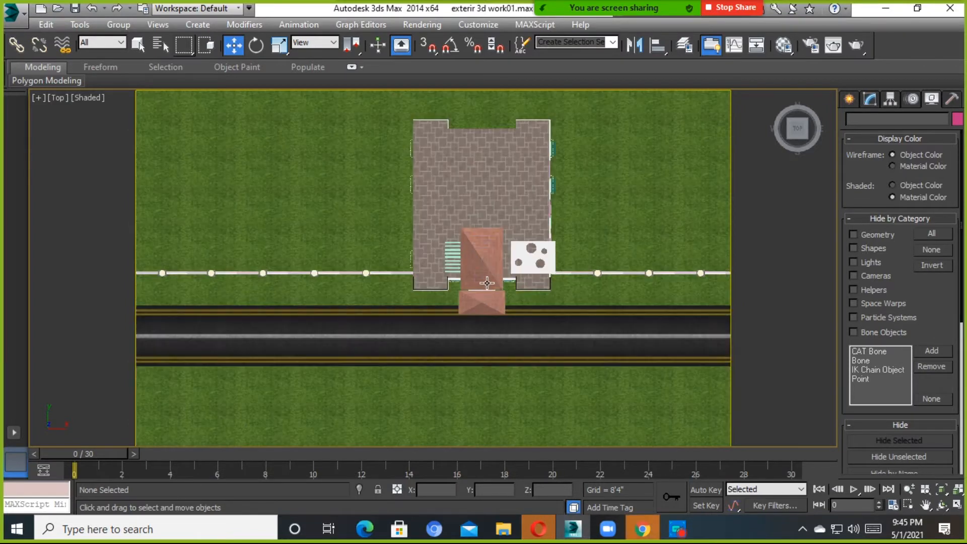
pyautogui.scroll(-5, 487, 283)
pyautogui.scroll(4, 512, 283)
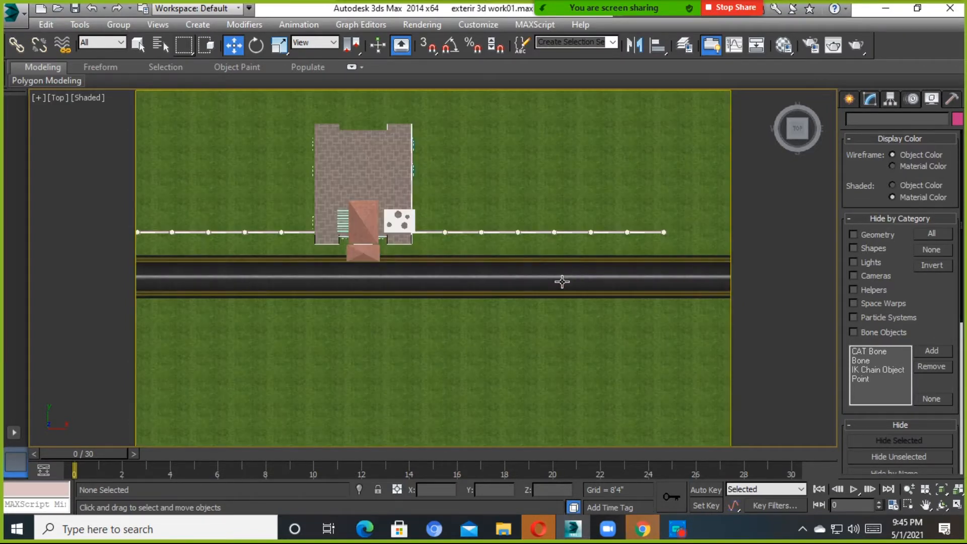
pyautogui.scroll(3, 376, 274)
pyautogui.scroll(-2, 379, 272)
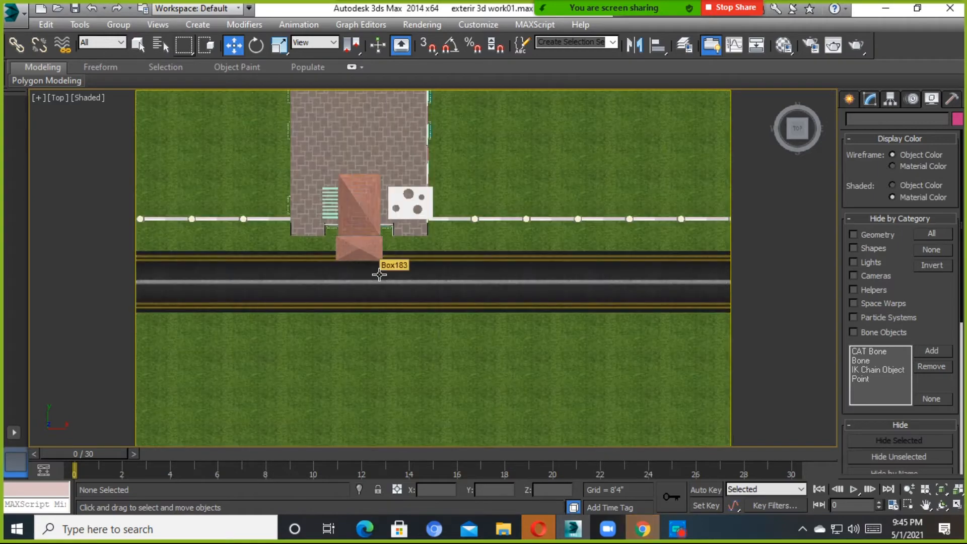
pyautogui.scroll(-4, 527, 216)
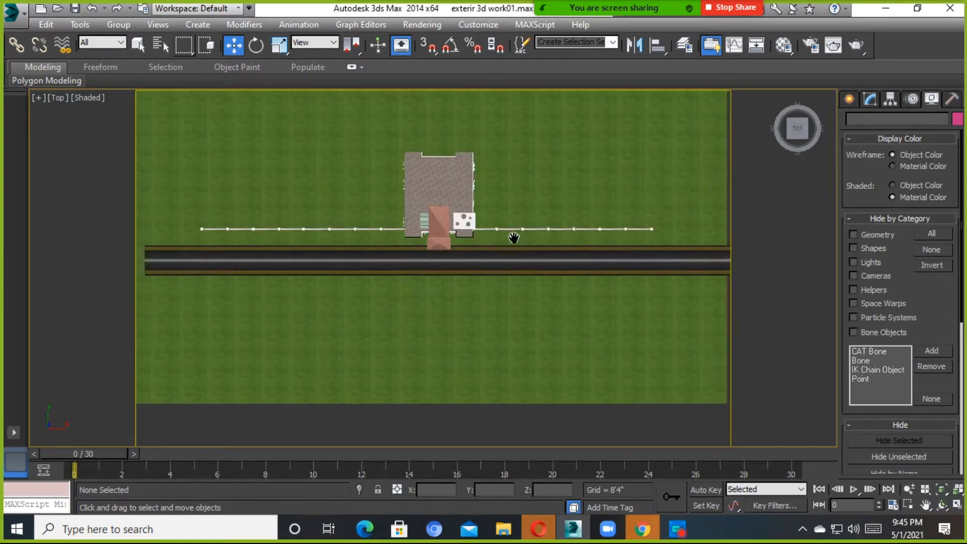
pyautogui.scroll(-1, 514, 237)
pyautogui.scroll(-3, 607, 190)
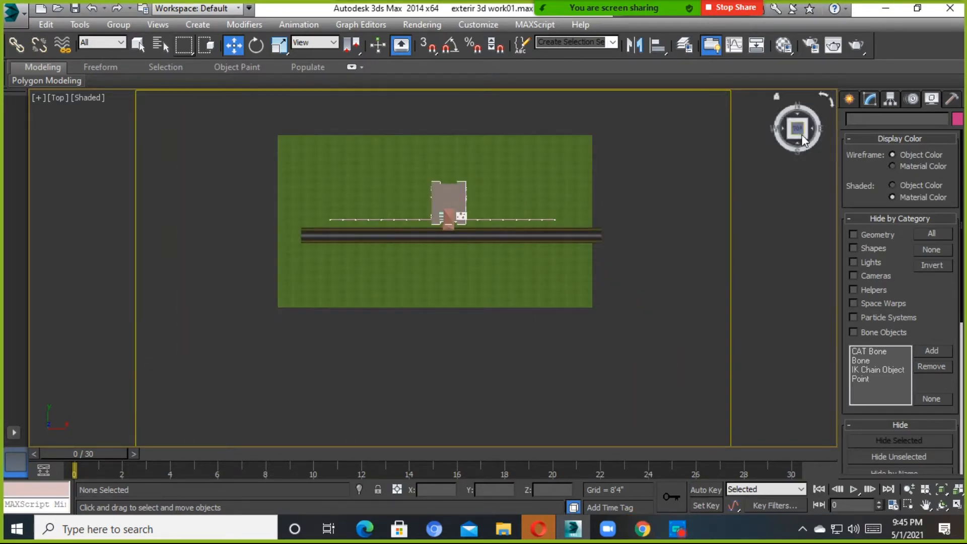
# Create a standard target camera in the Top view, placed beyond the lawn across the road and aimed at the building's front
pyautogui.click(849, 99)
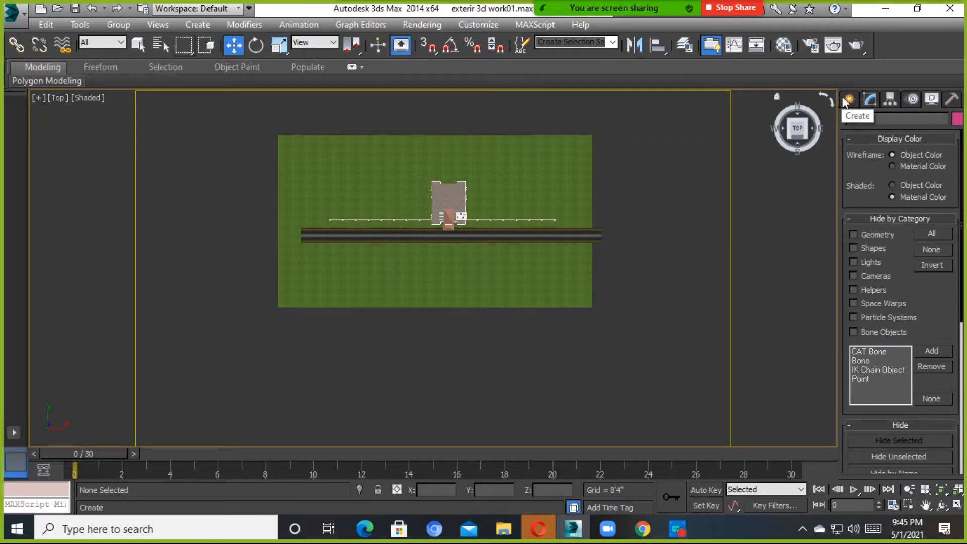
pyautogui.click(888, 122)
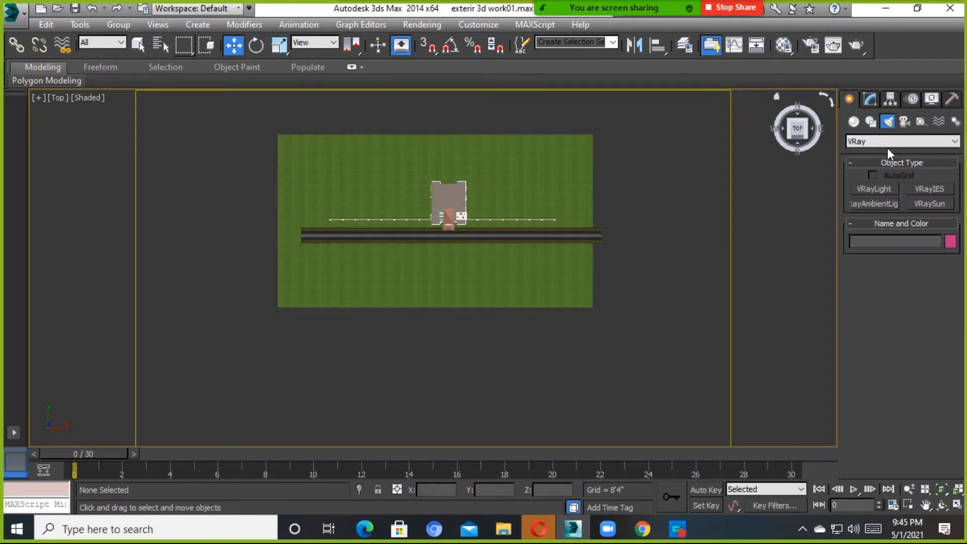
pyautogui.click(905, 121)
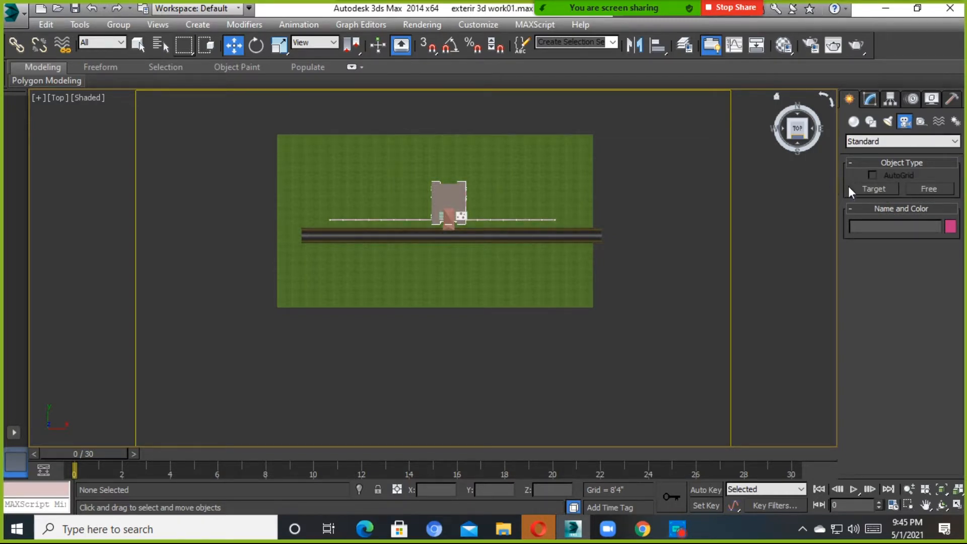
pyautogui.click(875, 189)
pyautogui.moveTo(566, 279); pyautogui.dragTo(425, 228, button='middle')
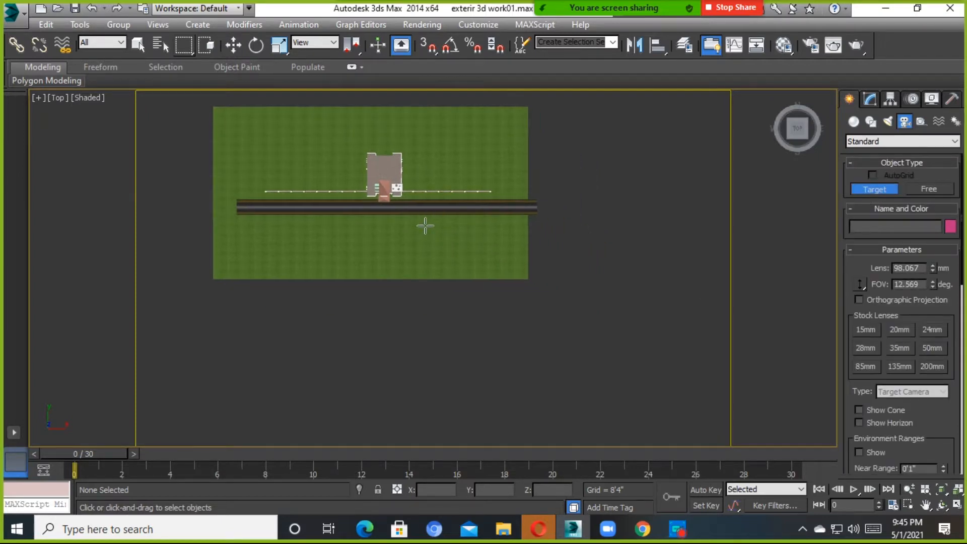
pyautogui.moveTo(440, 248); pyautogui.dragTo(470, 229, button='middle')
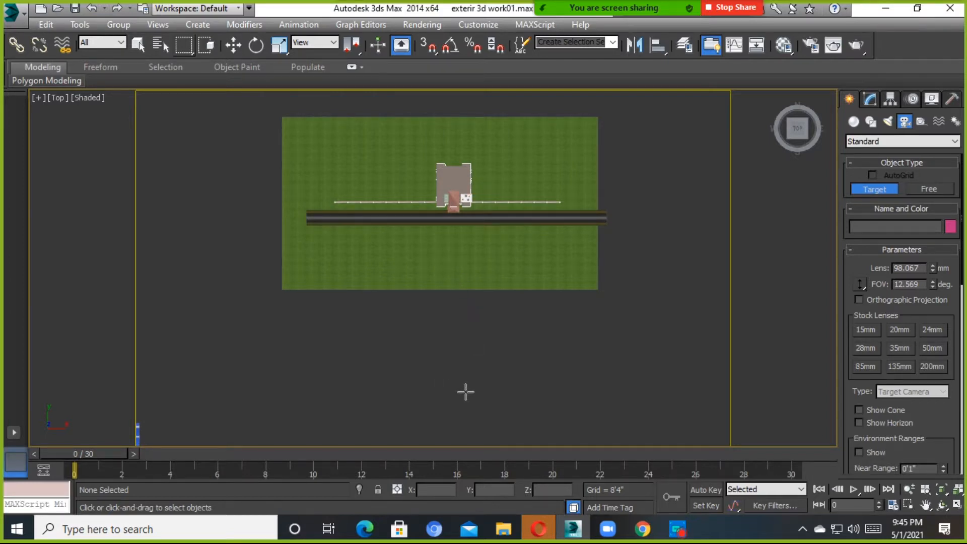
pyautogui.moveTo(458, 343); pyautogui.dragTo(456, 202)
pyautogui.click(530, 80)
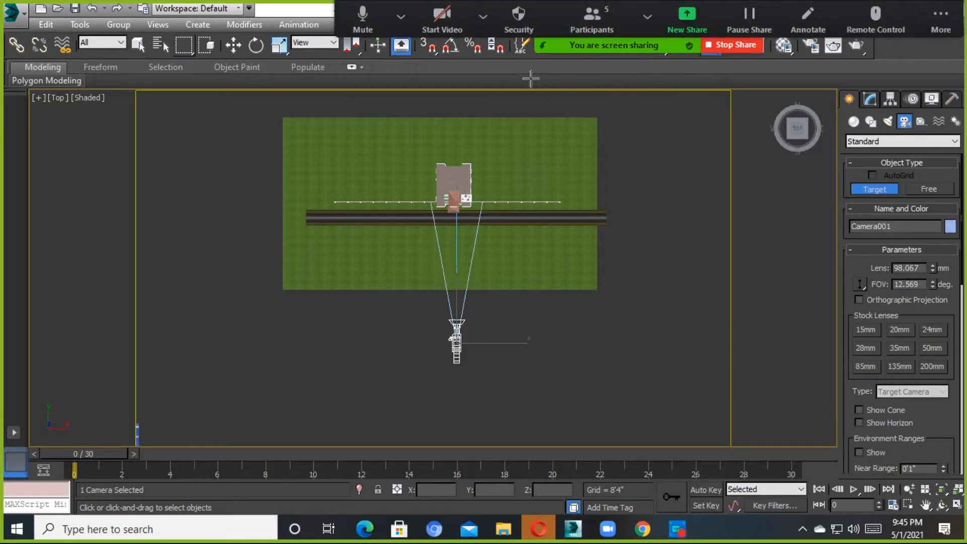
# Select the camera body with the Move tool in an angled orthographic view of the scene
pyautogui.keyDown('alt'); pyautogui.moveTo(468, 276); pyautogui.dragTo(406, 318, button='middle'); pyautogui.keyUp('alt')
pyautogui.click(233, 45)
pyautogui.click(255, 121)
pyautogui.click(490, 303)
pyautogui.click(557, 294)
pyautogui.click(491, 302)
pyautogui.click(557, 328)
pyautogui.click(489, 302)
pyautogui.click(559, 313)
pyautogui.click(485, 305)
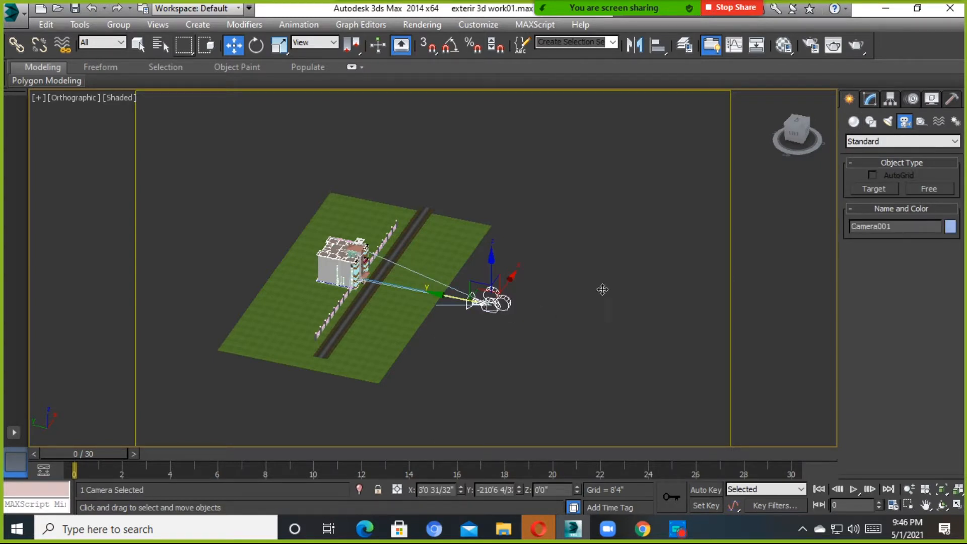
# Set the selected target camera to the 28mm stock lens
pyautogui.click(870, 100)
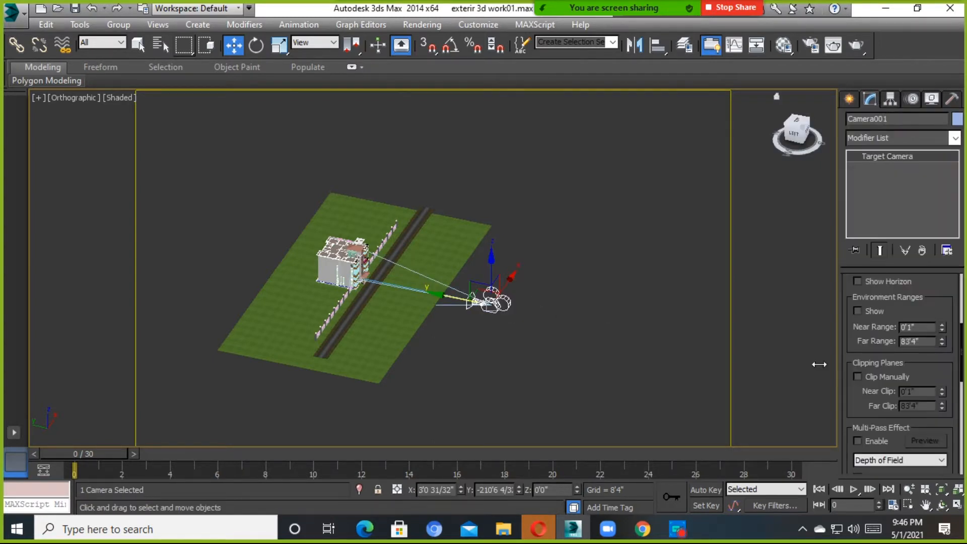
pyautogui.scroll(2, 959, 337)
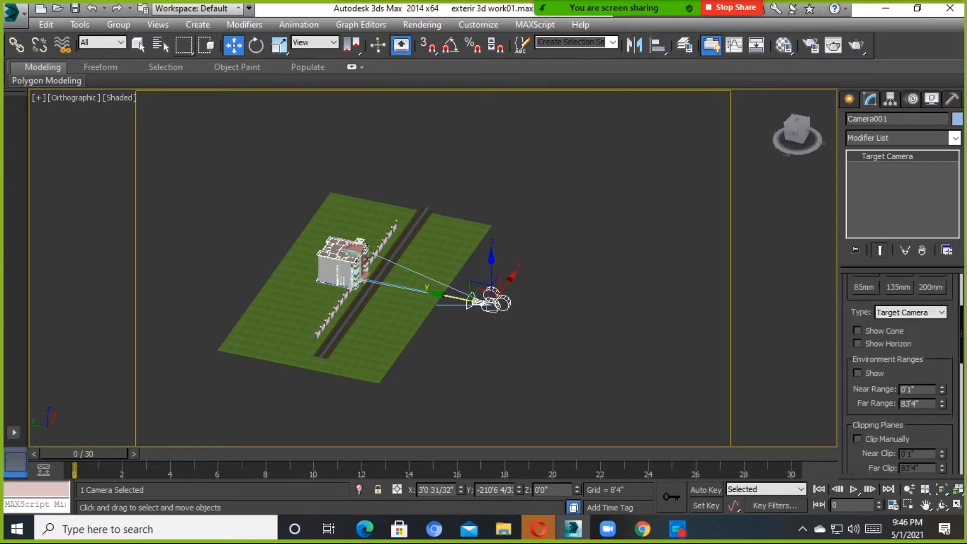
pyautogui.scroll(3, 904, 375)
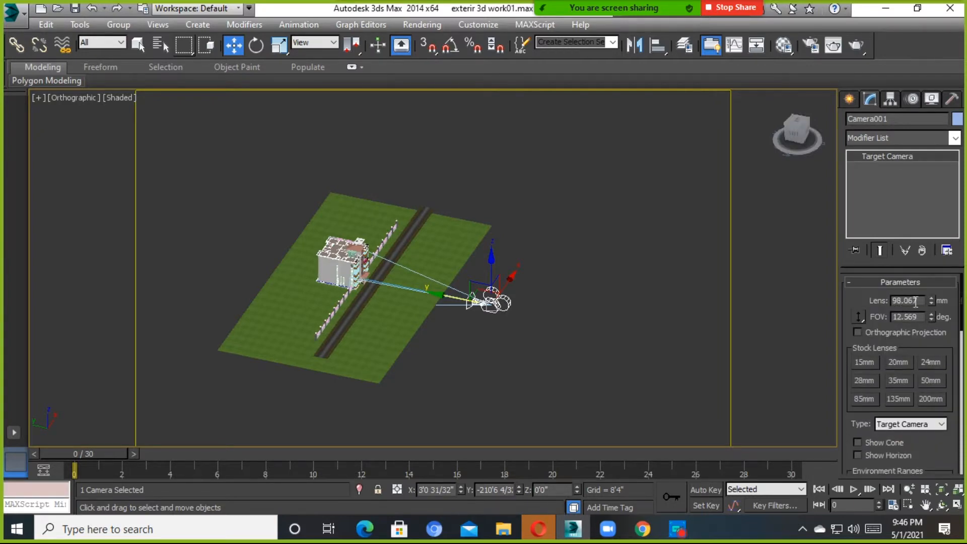
pyautogui.click(864, 381)
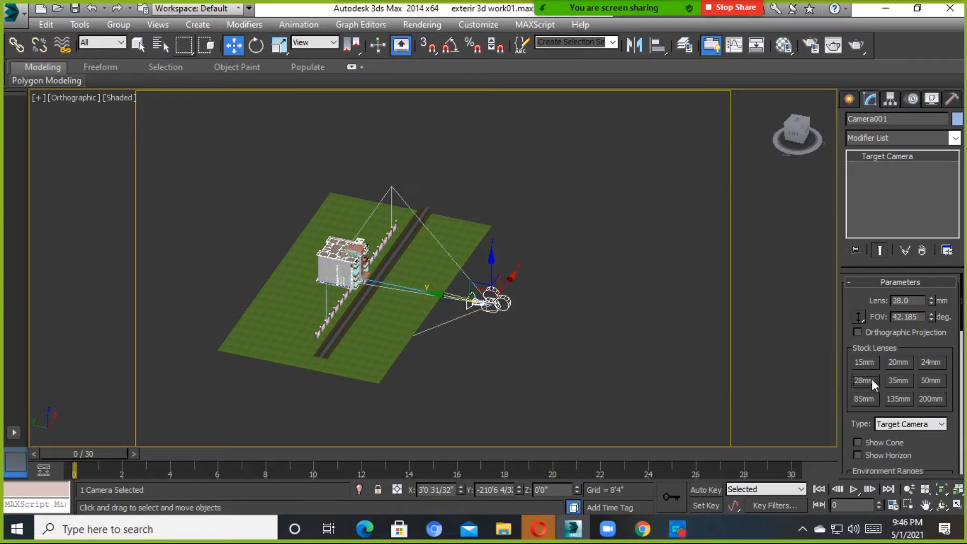
# Inspect the camera's view cone from a lower angle, deselecting and reselecting the camera to review its parameters
pyautogui.moveTo(499, 304); pyautogui.dragTo(835, 301, button='middle')
pyautogui.click(655, 323)
pyautogui.click(627, 307)
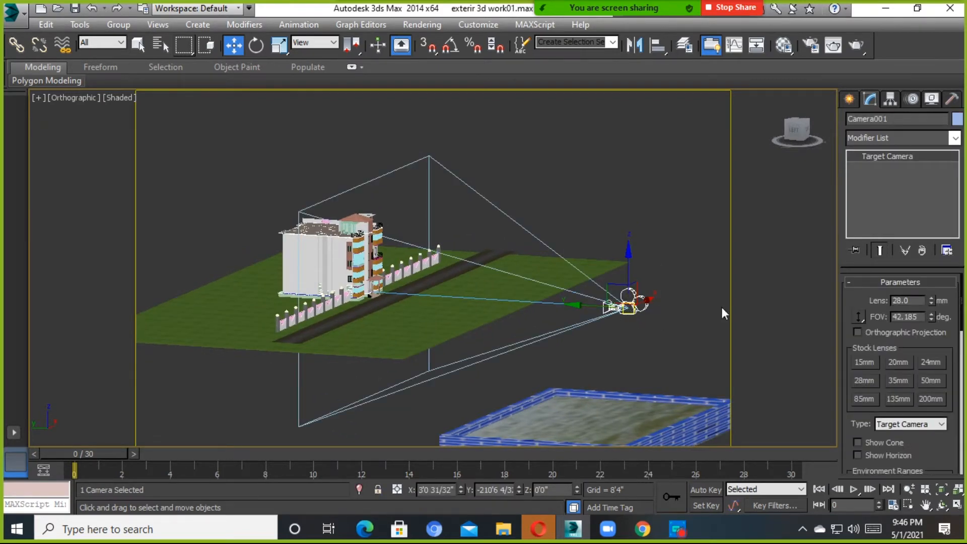
pyautogui.click(705, 265)
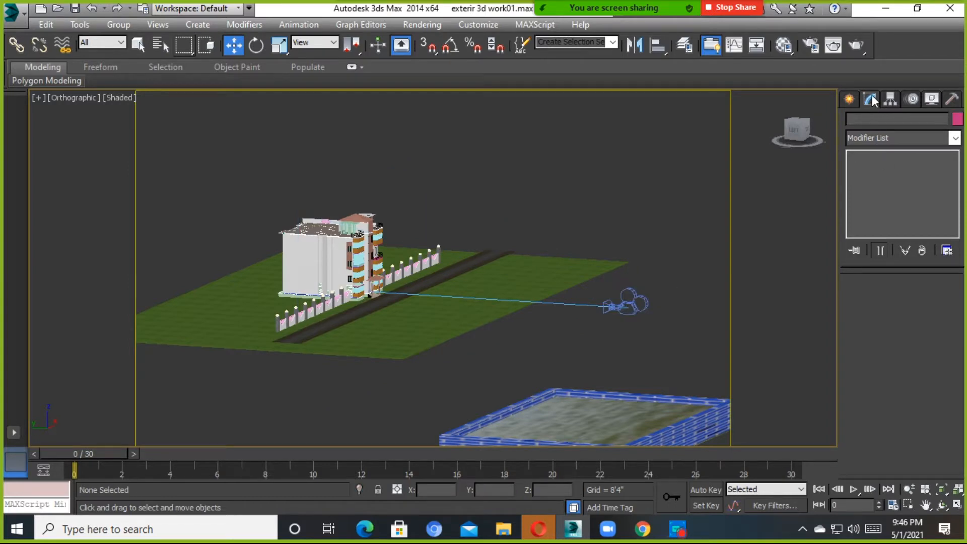
pyautogui.click(627, 306)
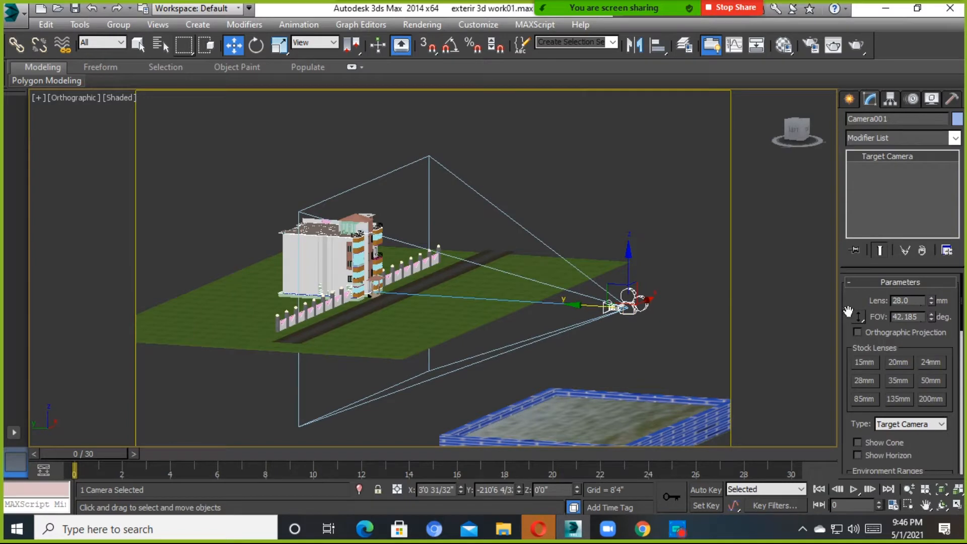
# Restrict the selection filter to Cameras and window-select the camera together with its target
pyautogui.scroll(-5, 526, 297)
pyautogui.click(104, 41)
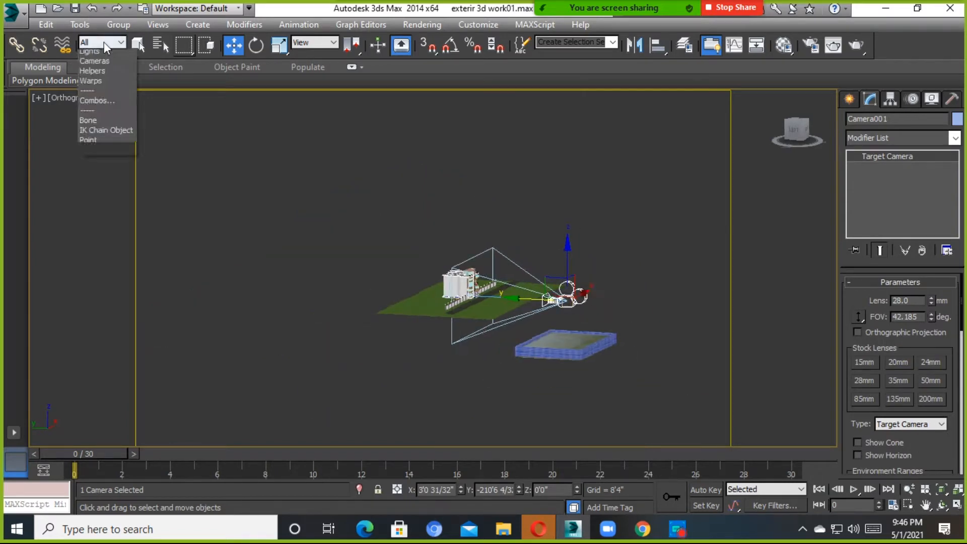
pyautogui.click(95, 101)
pyautogui.moveTo(639, 207); pyautogui.dragTo(451, 338)
pyautogui.moveTo(622, 176); pyautogui.dragTo(359, 365)
pyautogui.scroll(4, 483, 288)
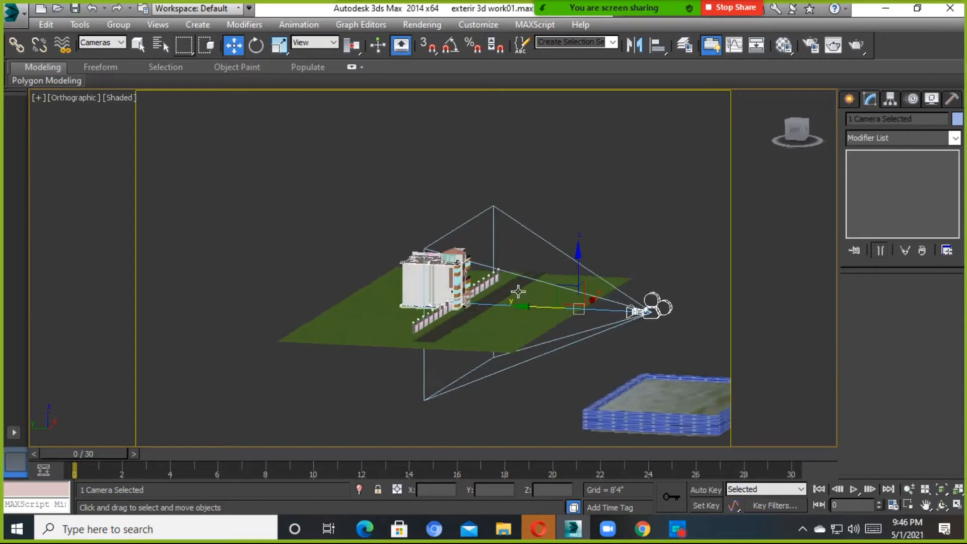
# Clear the selection, window-select across the scene to test the camera filter, and select only the camera body
pyautogui.click(648, 223)
pyautogui.moveTo(611, 272); pyautogui.dragTo(570, 277, button='middle')
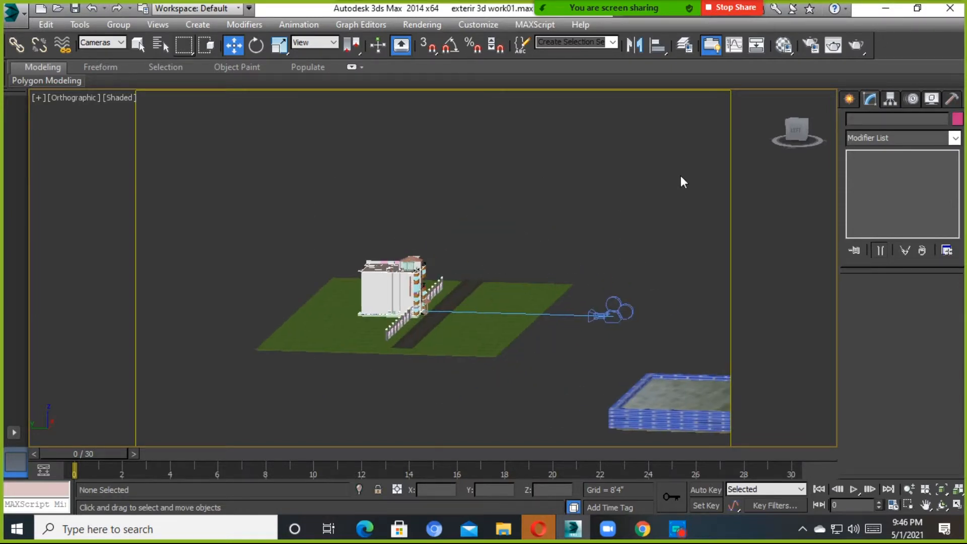
pyautogui.moveTo(456, 414); pyautogui.dragTo(211, 428)
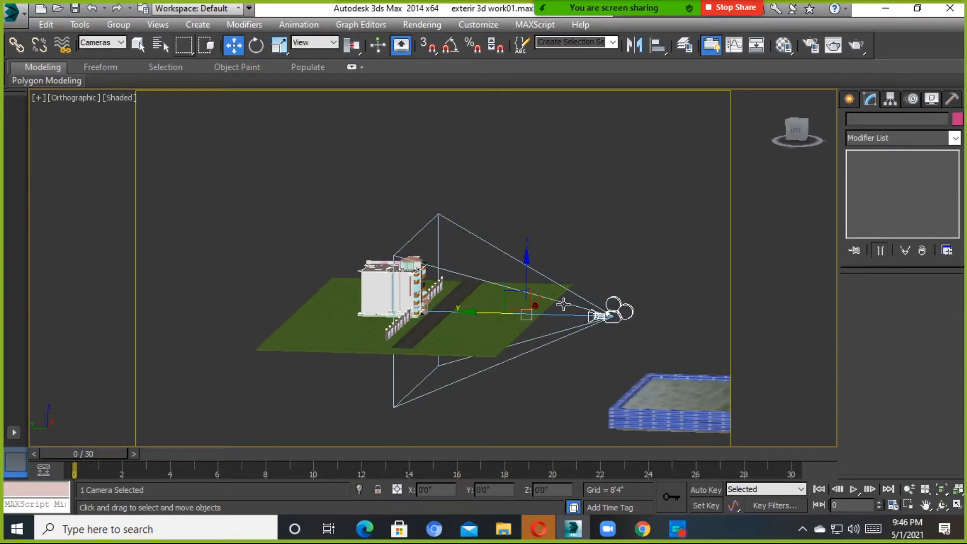
pyautogui.click(618, 312)
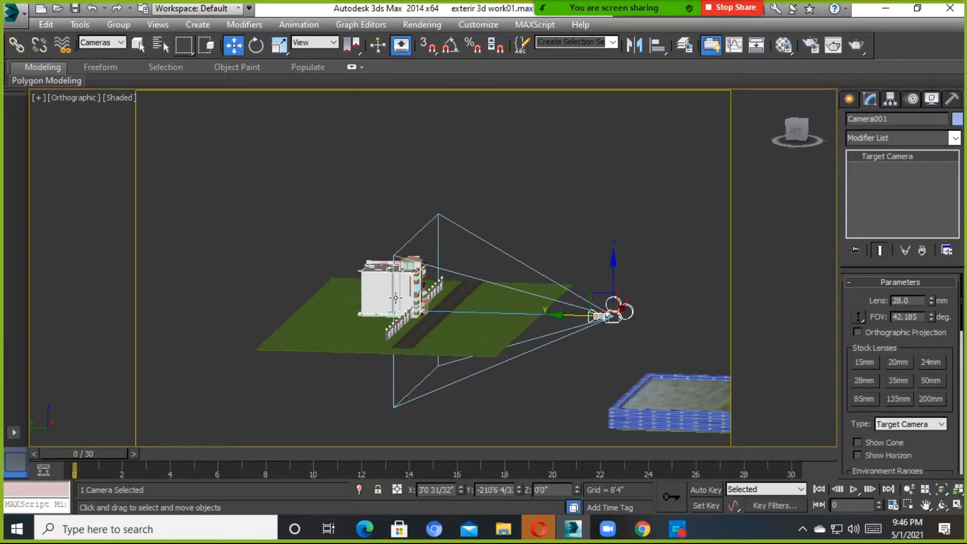
# Try to move the camera farther back from the building along the Y axis, and undo the move
pyautogui.moveTo(572, 317); pyautogui.dragTo(640, 319)
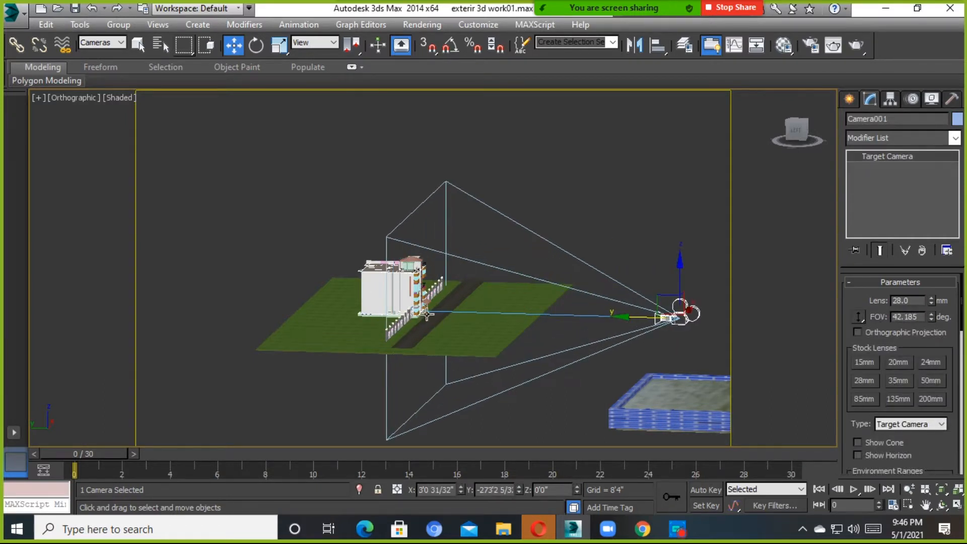
pyautogui.hotkey('ctrl', 'z')
pyautogui.scroll(-2, 456, 310)
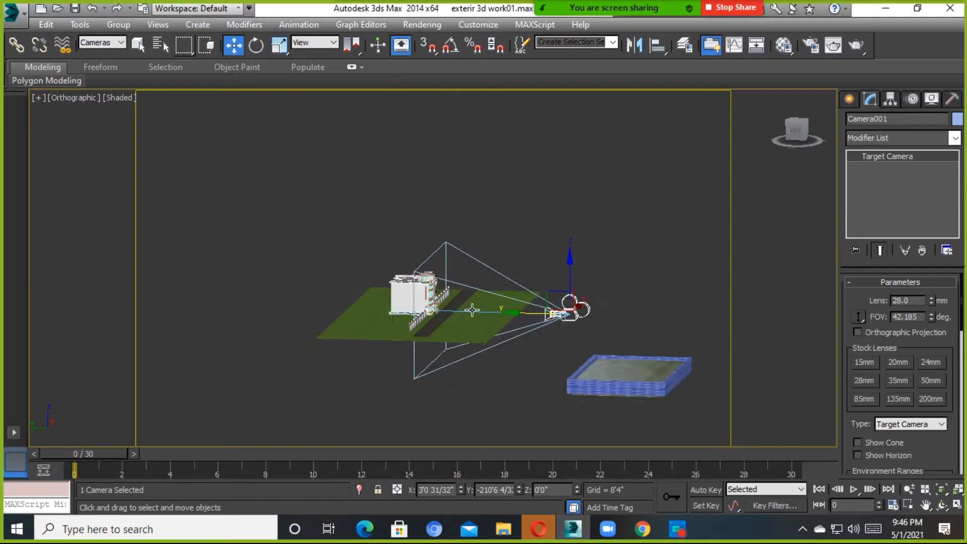
# Window-select the camera together with its target, raise both slightly along the Z axis in a side view, and clear the selection
pyautogui.keyDown('alt'); pyautogui.moveTo(473, 309); pyautogui.dragTo(484, 300, button='middle'); pyautogui.keyUp('alt')
pyautogui.moveTo(229, 430); pyautogui.dragTo(228, 430)
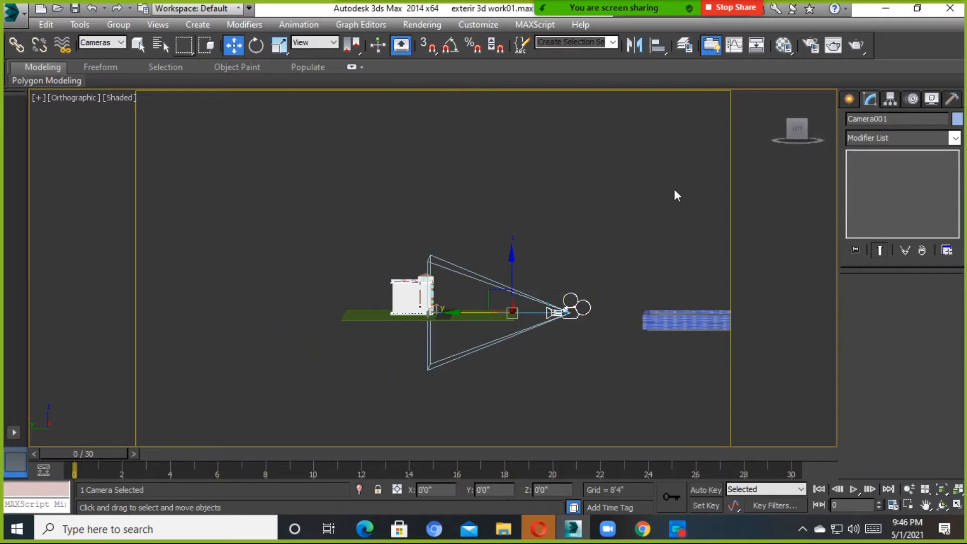
pyautogui.moveTo(674, 189); pyautogui.dragTo(226, 391)
pyautogui.moveTo(512, 284); pyautogui.dragTo(513, 265)
pyautogui.scroll(2, 513, 280)
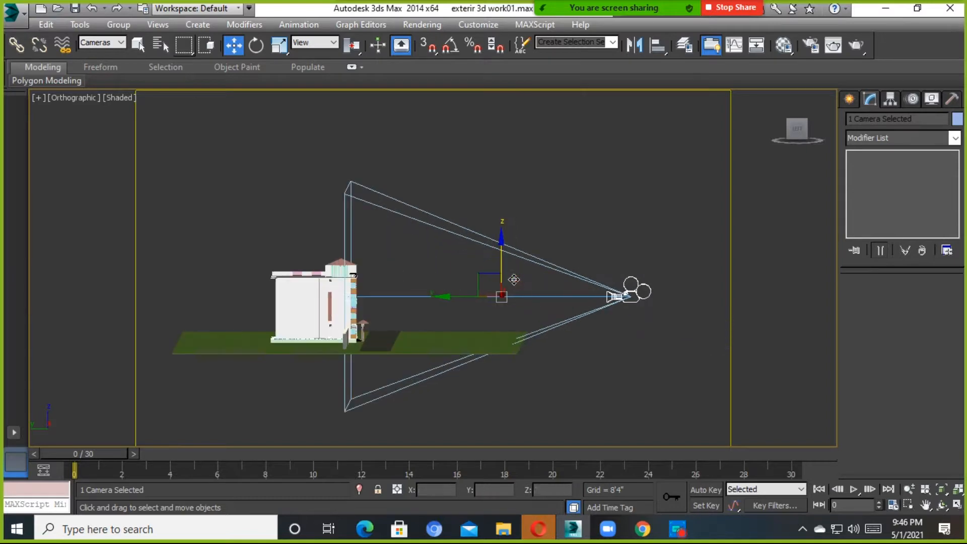
pyautogui.keyDown('alt'); pyautogui.moveTo(509, 274); pyautogui.dragTo(653, 399, button='middle'); pyautogui.keyUp('alt')
pyautogui.click(654, 400)
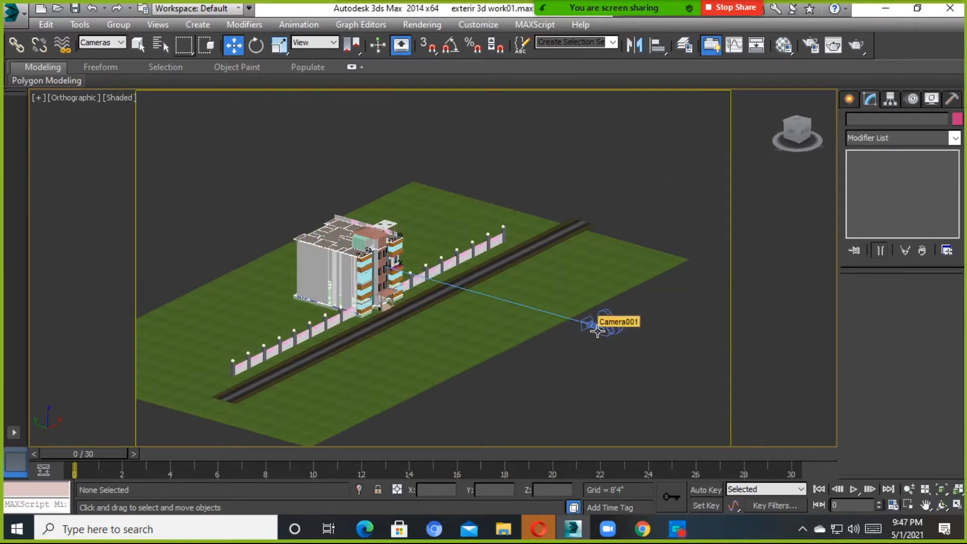
# Look through Camera001 and truck the camera sideways to bring the building near the frame's centre
pyautogui.press('c')
pyautogui.scroll(2, 479, 348)
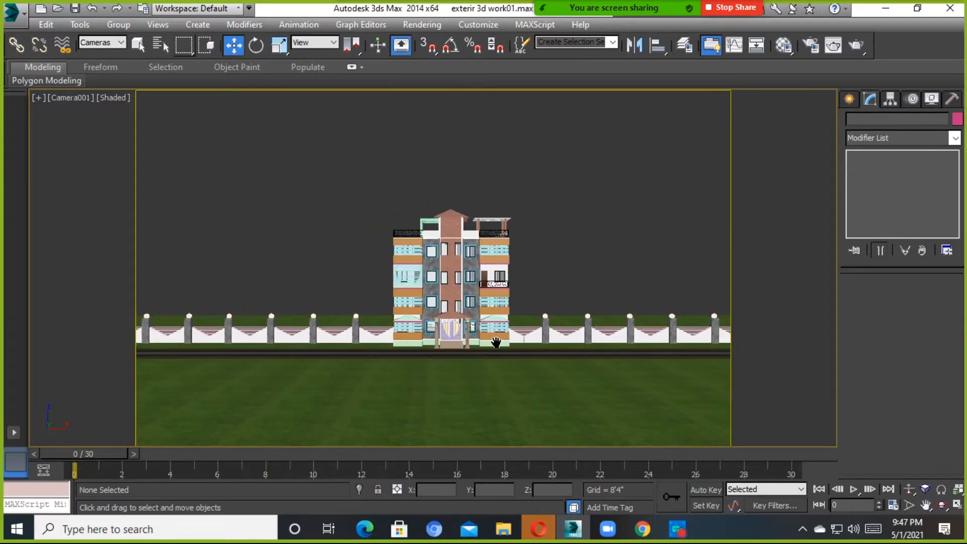
pyautogui.moveTo(468, 343); pyautogui.dragTo(463, 343, button='middle')
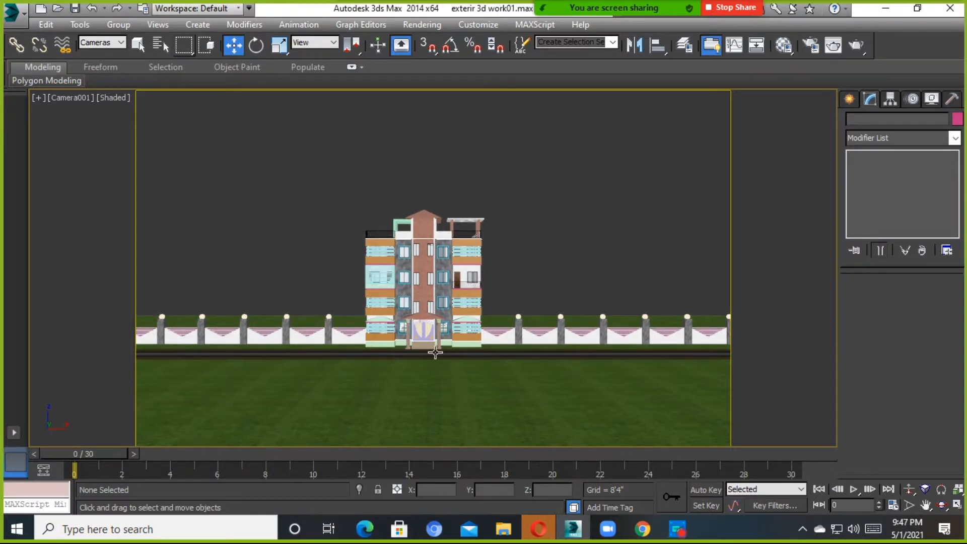
# Narrow the camera's field of view until the building fills most of the frame's height, adjusting its position in the frame
pyautogui.click(910, 505)
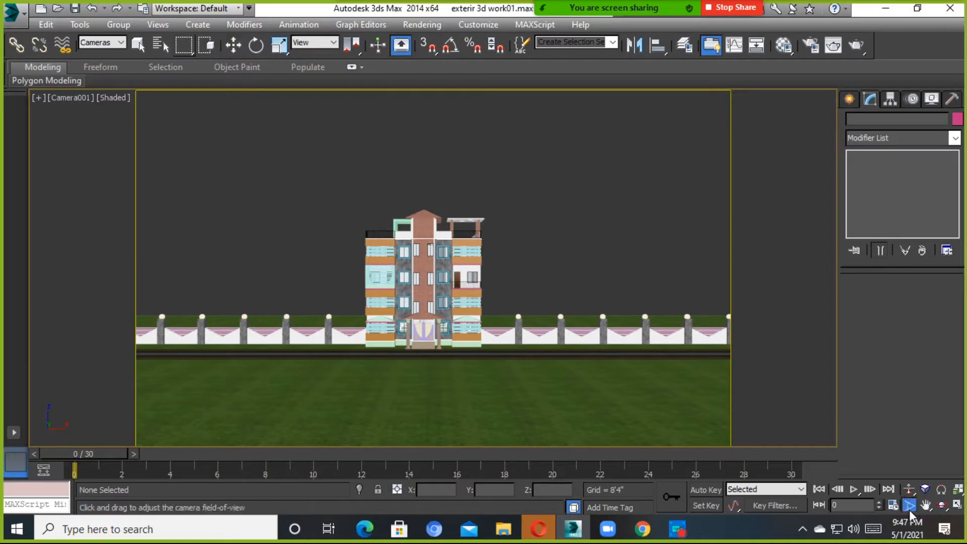
pyautogui.moveTo(406, 361); pyautogui.dragTo(414, 310)
pyautogui.moveTo(422, 314); pyautogui.dragTo(478, 293, button='middle')
pyautogui.moveTo(502, 334); pyautogui.dragTo(503, 327)
pyautogui.moveTo(555, 342); pyautogui.dragTo(522, 345, button='middle')
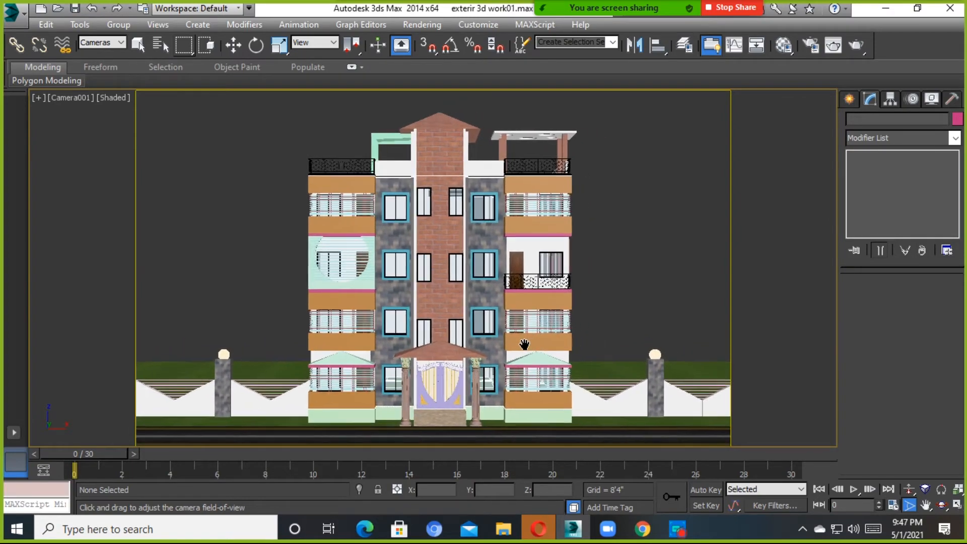
pyautogui.moveTo(547, 302)
pyautogui.mouseDown(button='middle')
pyautogui.moveTo(504, 314)
pyautogui.moveTo(547, 321)
pyautogui.mouseUp(button='middle')
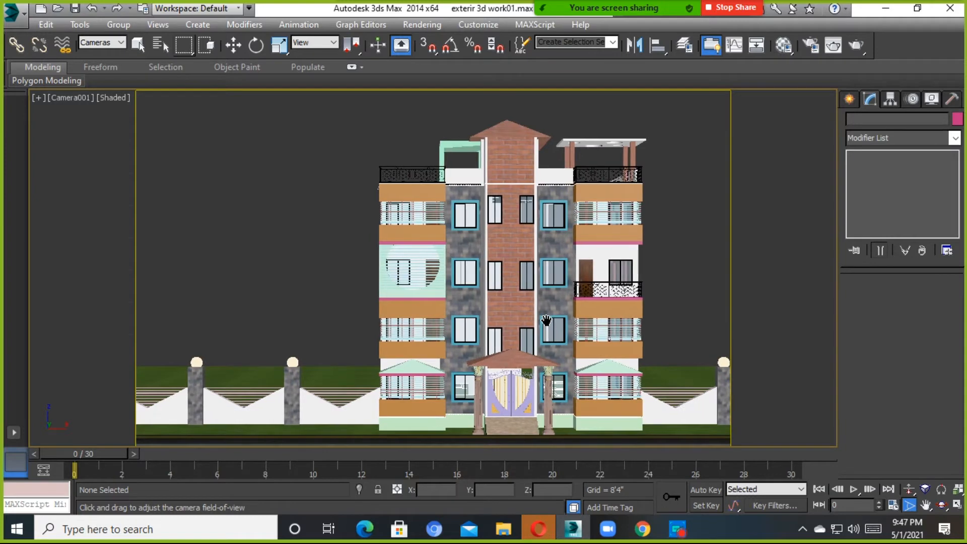
# Truck the camera in several directions and settle it with the building centred between the gate posts
pyautogui.click(926, 505)
pyautogui.moveTo(413, 351); pyautogui.dragTo(476, 371)
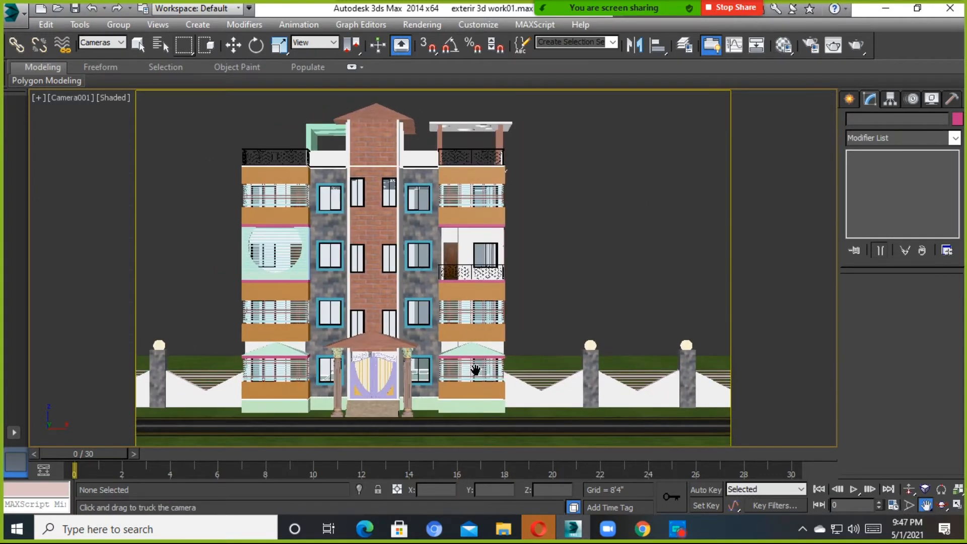
pyautogui.moveTo(489, 314); pyautogui.dragTo(467, 329)
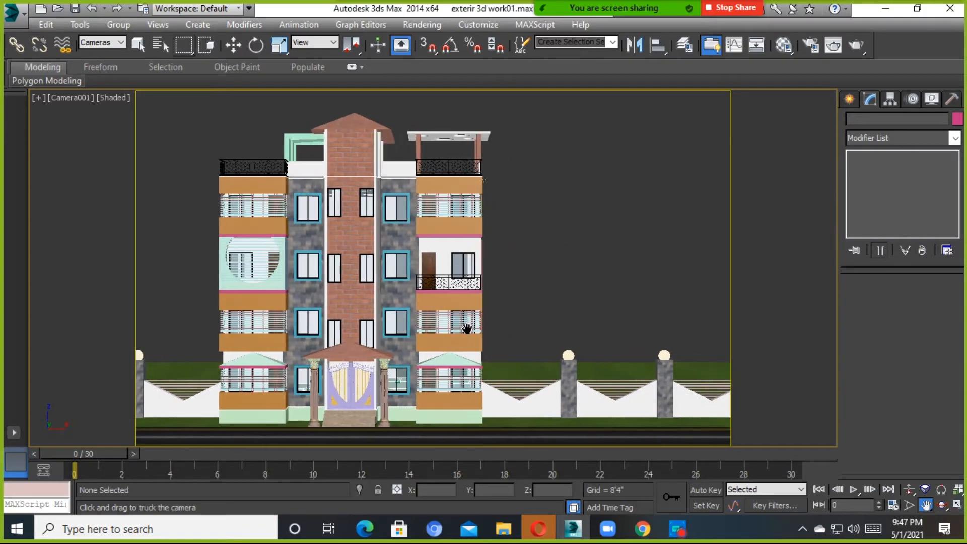
pyautogui.moveTo(466, 328); pyautogui.dragTo(607, 324)
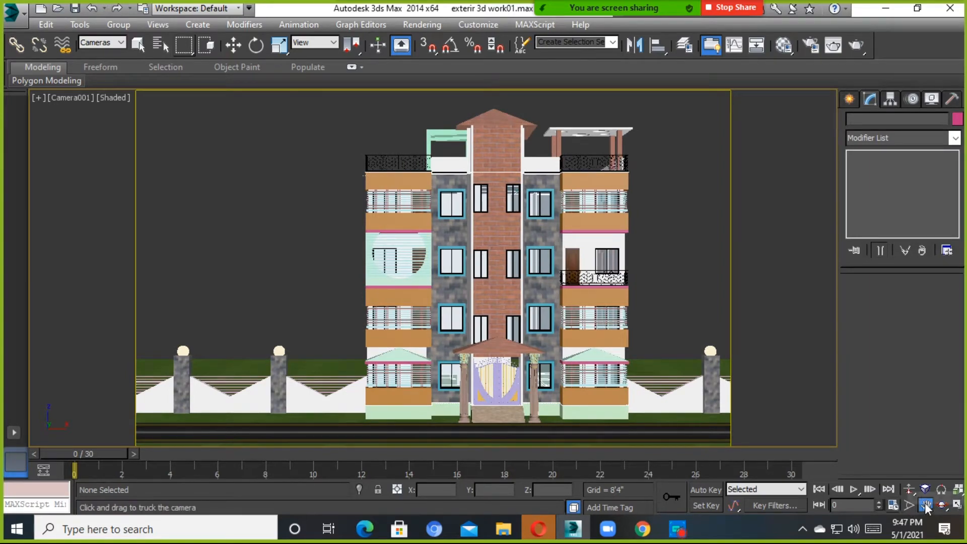
pyautogui.moveTo(477, 292); pyautogui.dragTo(530, 331)
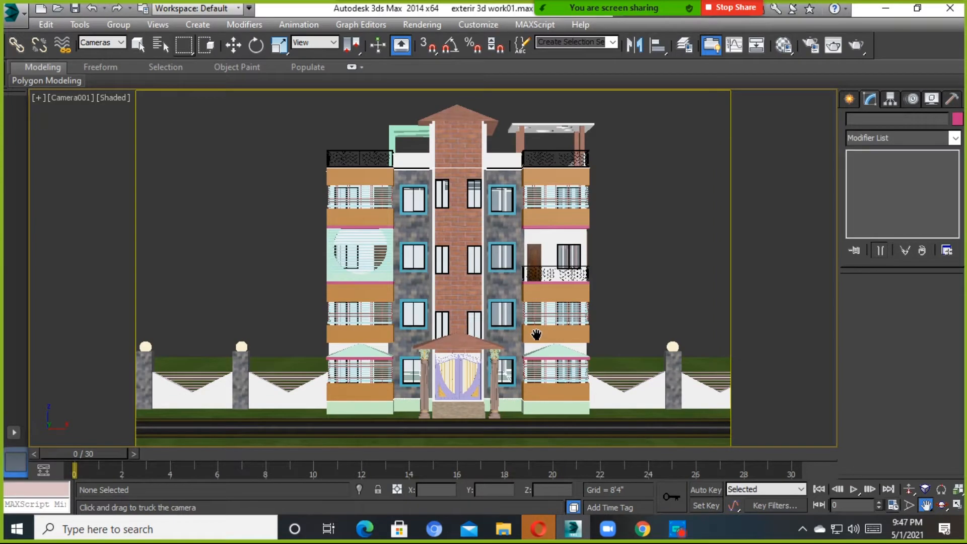
pyautogui.moveTo(453, 308)
pyautogui.mouseDown()
pyautogui.moveTo(349, 314)
pyautogui.moveTo(520, 304)
pyautogui.moveTo(290, 322)
pyautogui.moveTo(402, 324)
pyautogui.moveTo(484, 353)
pyautogui.moveTo(342, 330)
pyautogui.moveTo(443, 327)
pyautogui.moveTo(446, 314)
pyautogui.mouseUp()
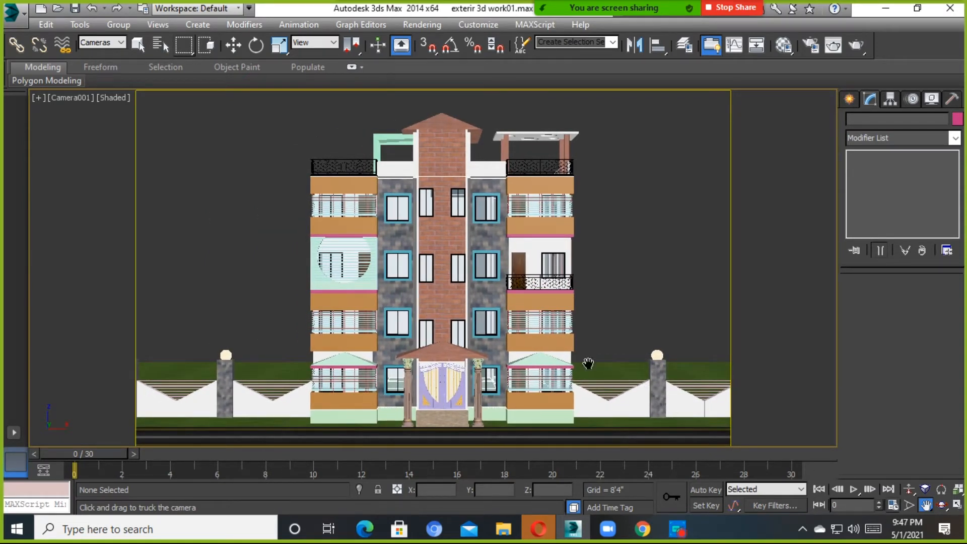
# Widen the camera's field of view slightly and recentre the building in the frame
pyautogui.click(909, 506)
pyautogui.moveTo(573, 375)
pyautogui.mouseDown()
pyautogui.moveTo(557, 381)
pyautogui.moveTo(555, 339)
pyautogui.moveTo(545, 335)
pyautogui.moveTo(576, 360)
pyautogui.mouseUp()
pyautogui.moveTo(576, 360); pyautogui.dragTo(491, 344, button='middle')
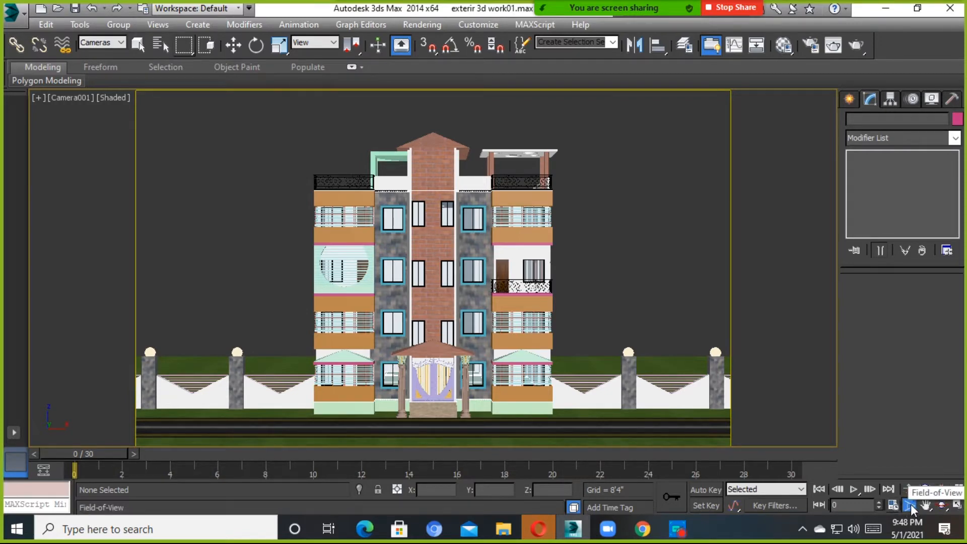
# Orbit the camera around the building to a high corner view, and bring it back to a centred front view
pyautogui.click(943, 507)
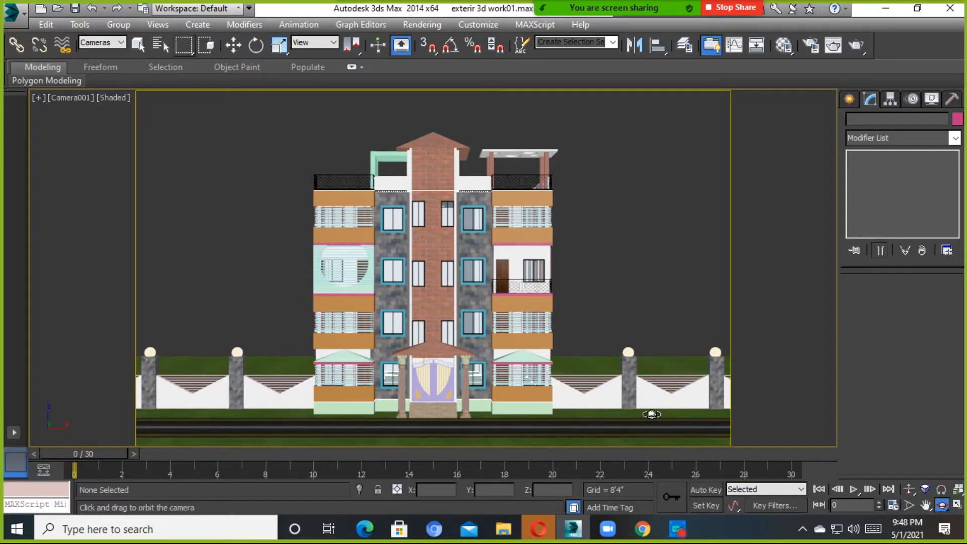
pyautogui.moveTo(645, 391); pyautogui.dragTo(591, 478)
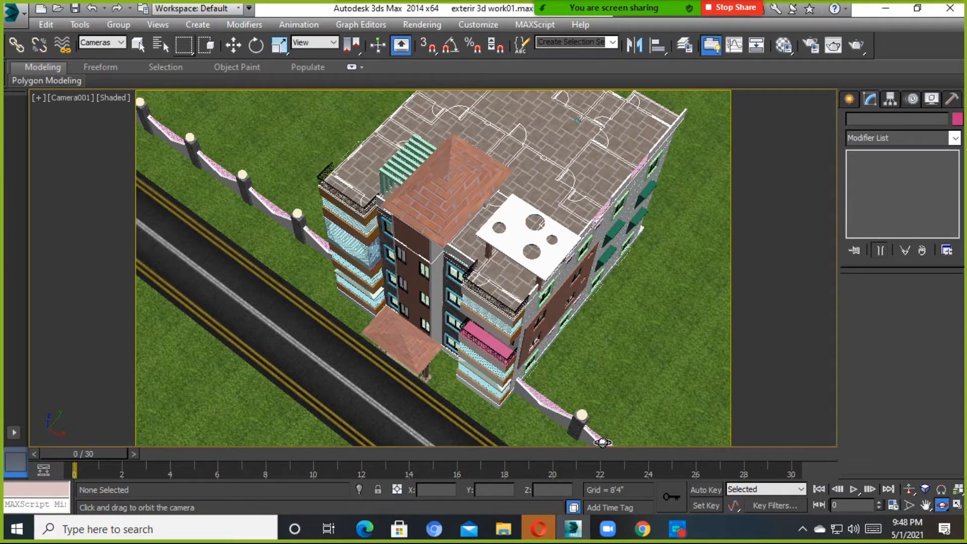
pyautogui.moveTo(598, 416); pyautogui.dragTo(533, 300)
pyautogui.moveTo(524, 393); pyautogui.dragTo(553, 354, button='middle')
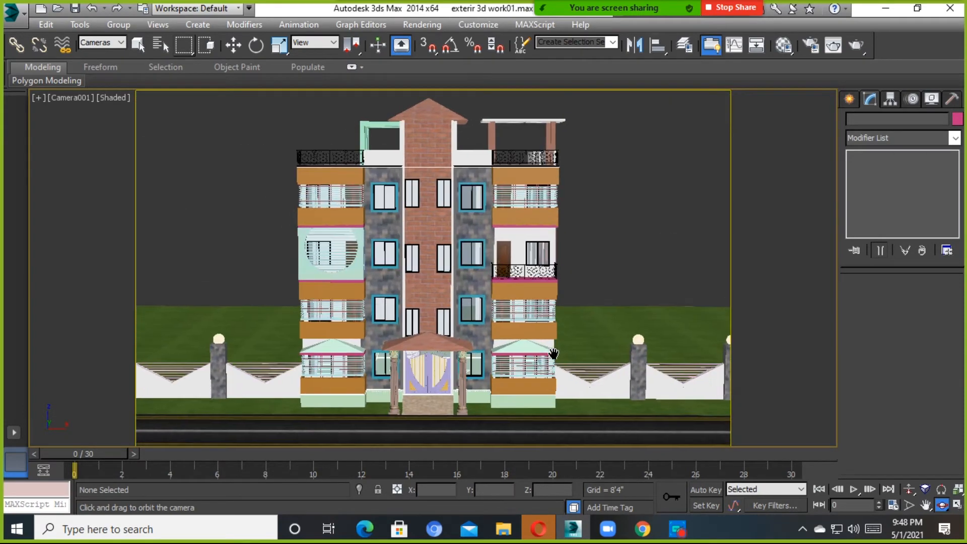
pyautogui.moveTo(578, 373); pyautogui.dragTo(623, 397)
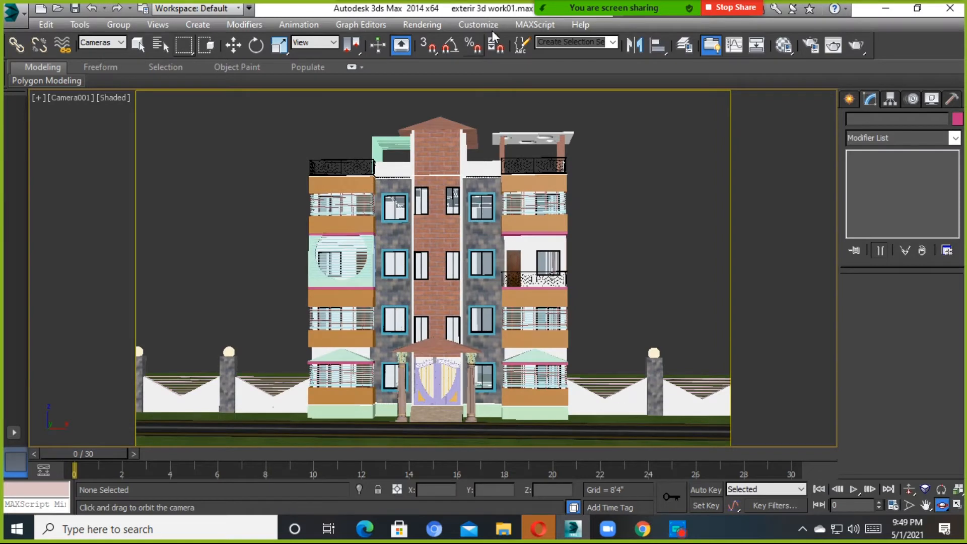
# Check the meeting's participants list and minimise it
pyautogui.moveTo(562, 6)
pyautogui.click(592, 19)
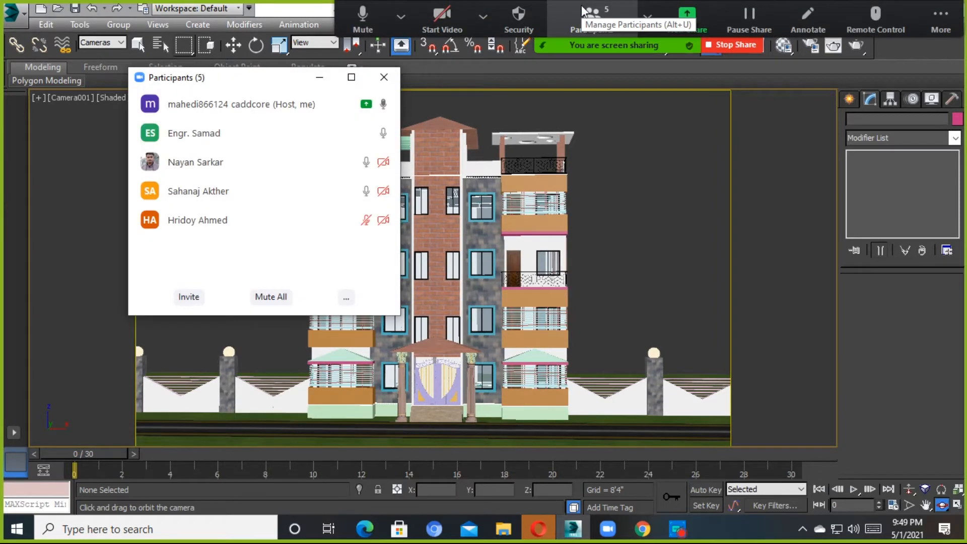
pyautogui.click(319, 78)
# Orbit the camera to a corner view showing the building's front and side, and switch to four viewports with the orthographic one active
pyautogui.moveTo(608, 314); pyautogui.dragTo(579, 316)
pyautogui.click(958, 506)
pyautogui.click(416, 366)
pyautogui.click(647, 405)
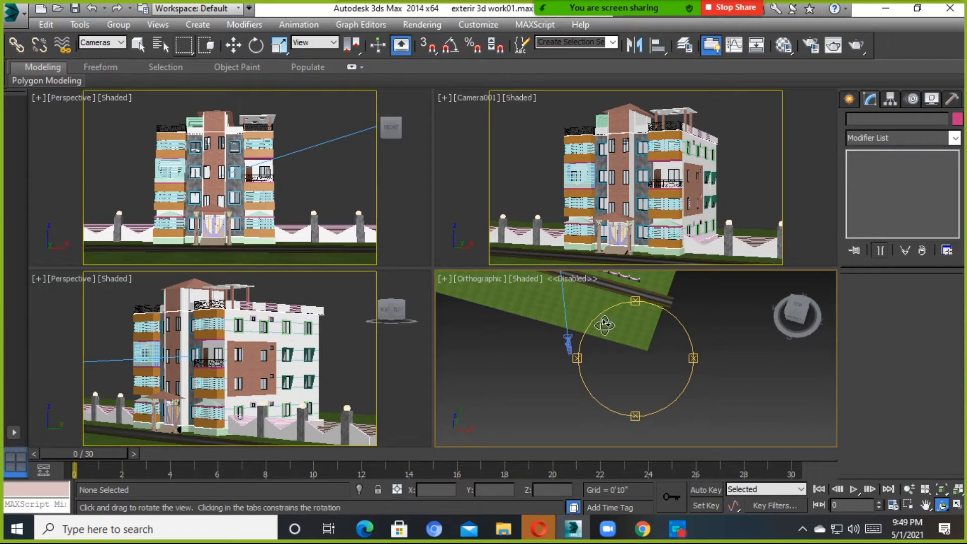
# Change the orthographic viewport to a Top view, maximise it with the site and camera centred, and return to the Move tool
pyautogui.moveTo(569, 369); pyautogui.dragTo(625, 430)
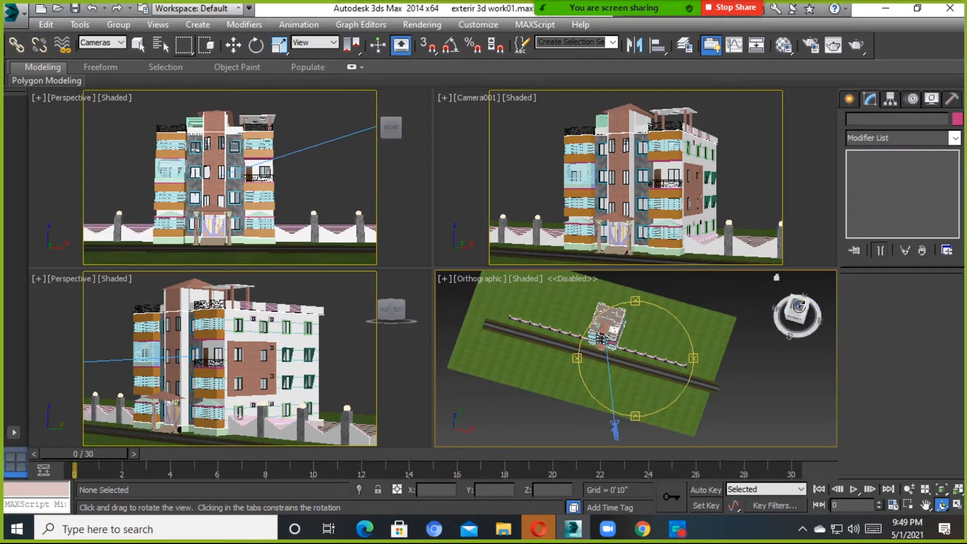
pyautogui.click(798, 307)
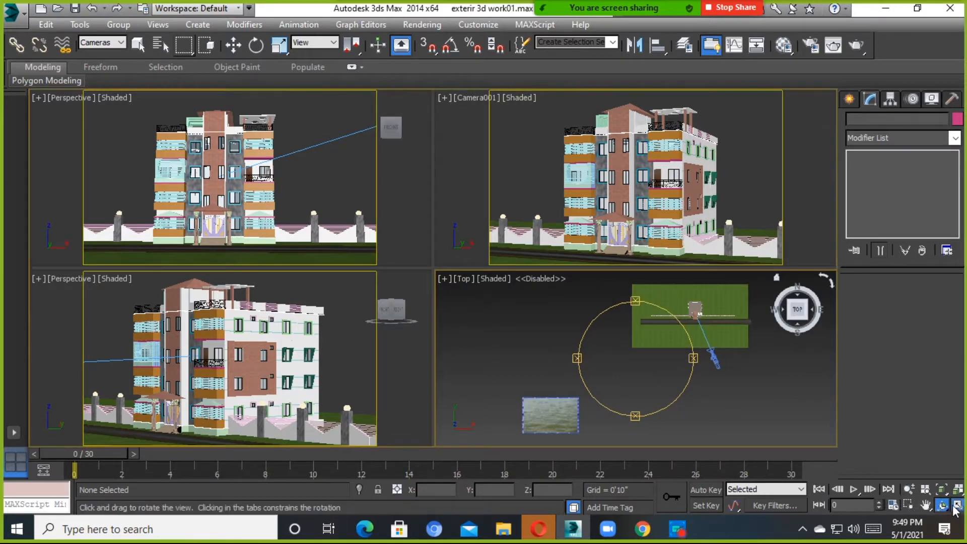
pyautogui.hotkey('alt', 'w')
pyautogui.moveTo(523, 303); pyautogui.dragTo(425, 373, button='middle')
pyautogui.click(233, 45)
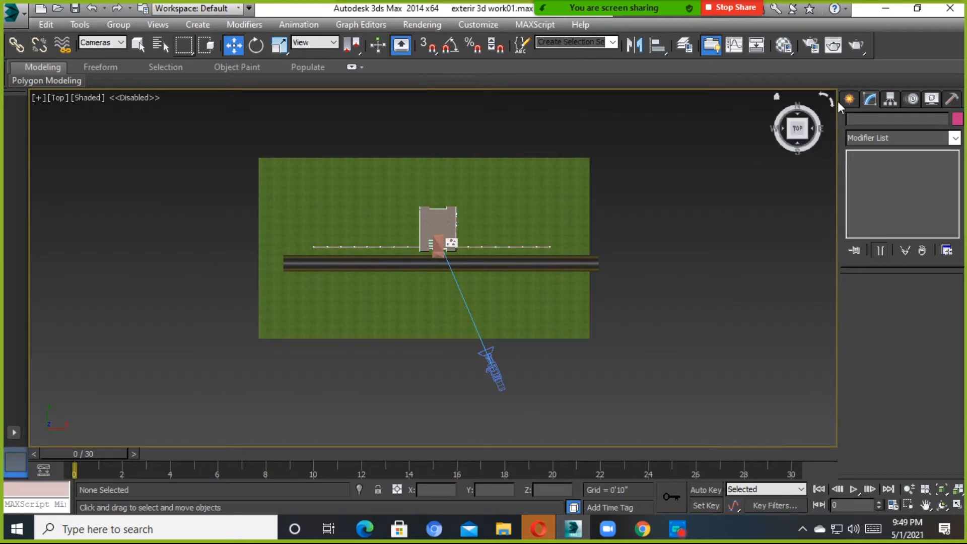
# Review the VRay, Photometric and Standard light categories, including the VRaySun and photometric Target Light options
pyautogui.click(850, 93)
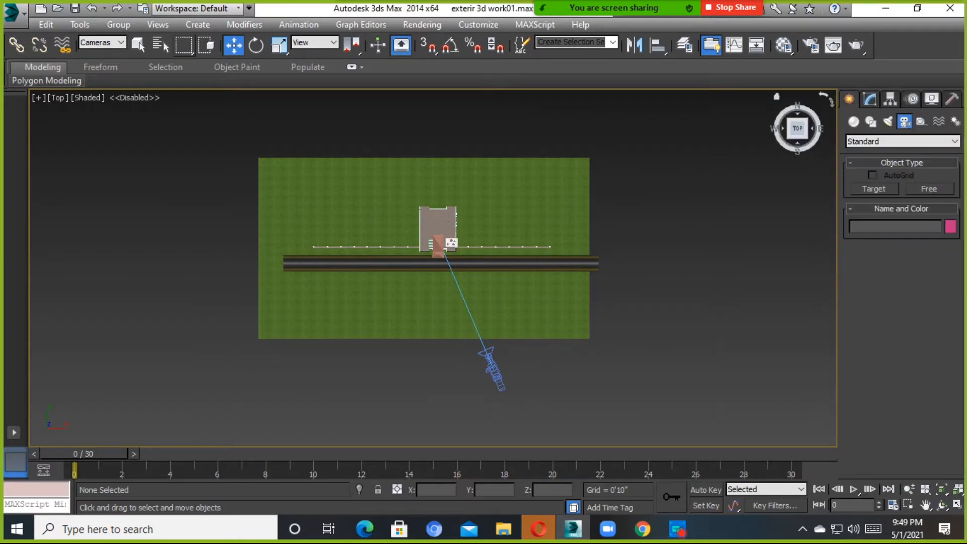
pyautogui.click(888, 122)
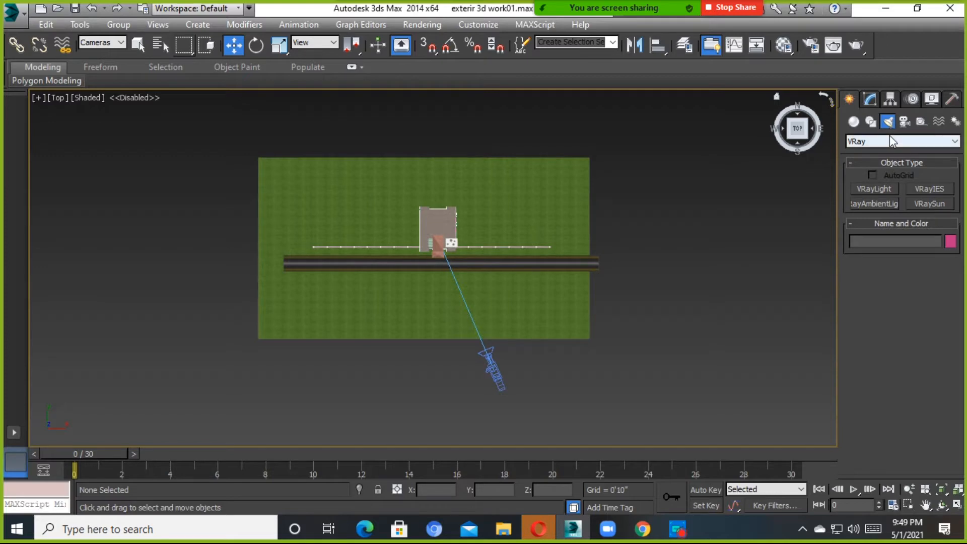
pyautogui.click(930, 204)
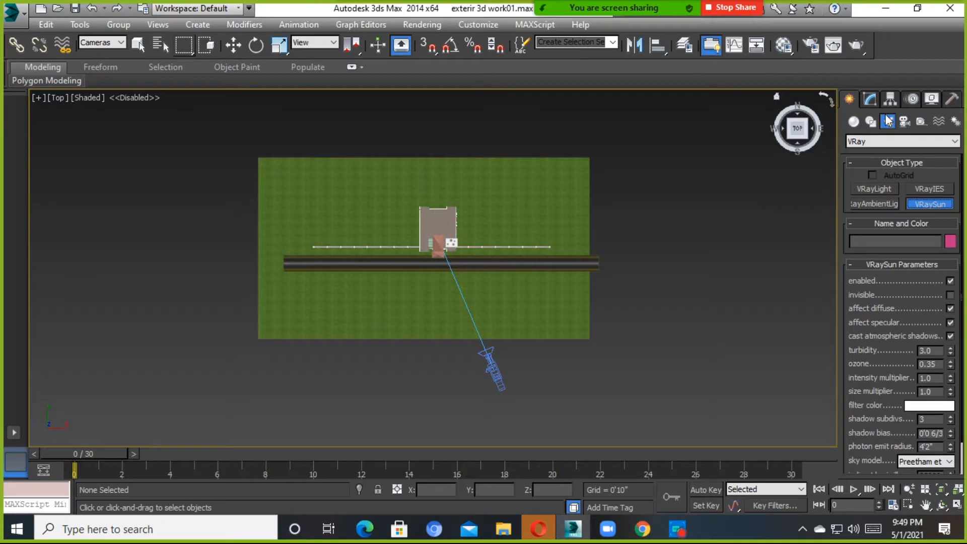
pyautogui.click(901, 141)
pyautogui.click(868, 154)
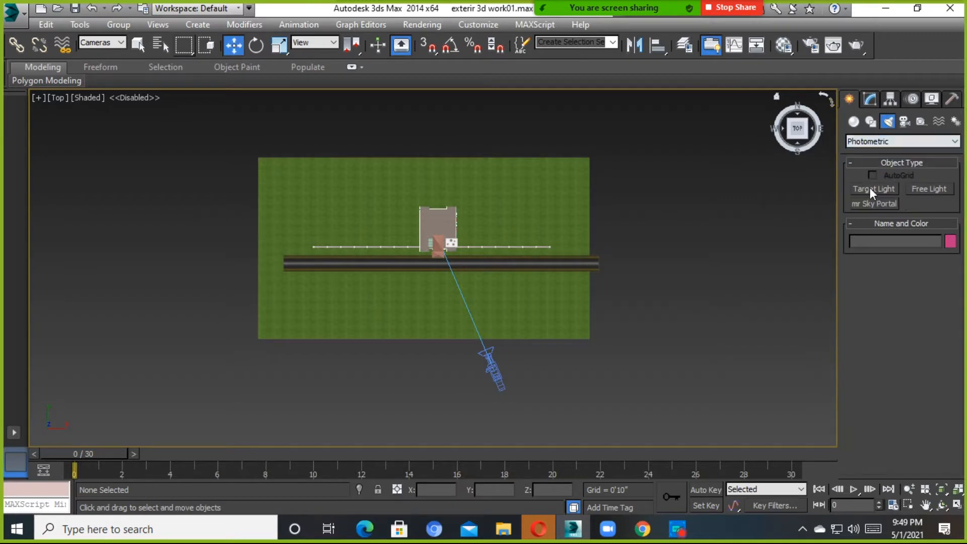
pyautogui.click(877, 190)
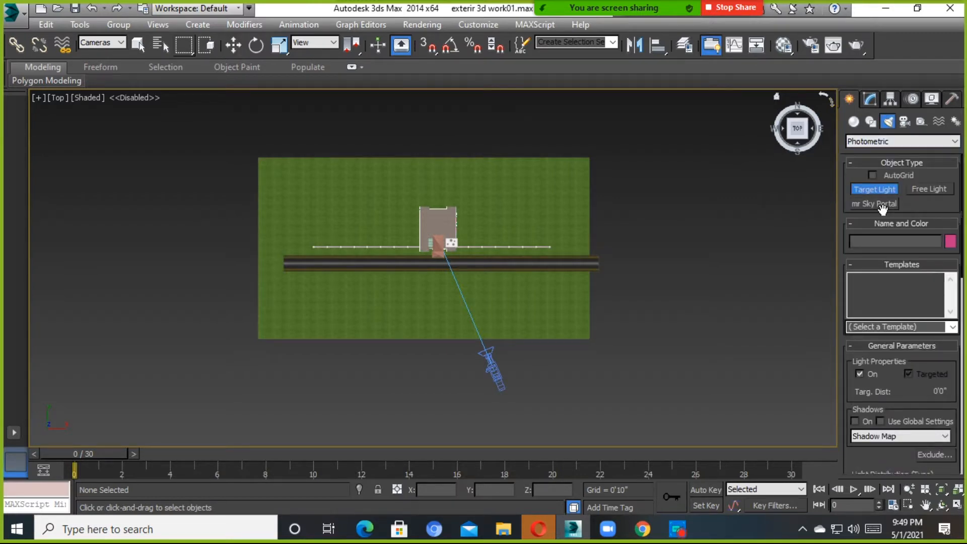
pyautogui.click(881, 144)
pyautogui.click(868, 164)
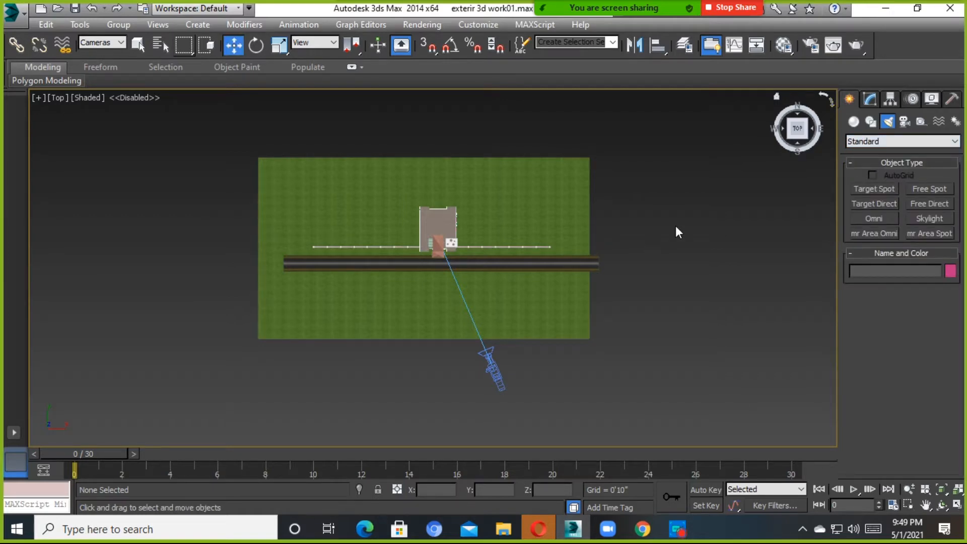
pyautogui.click(854, 123)
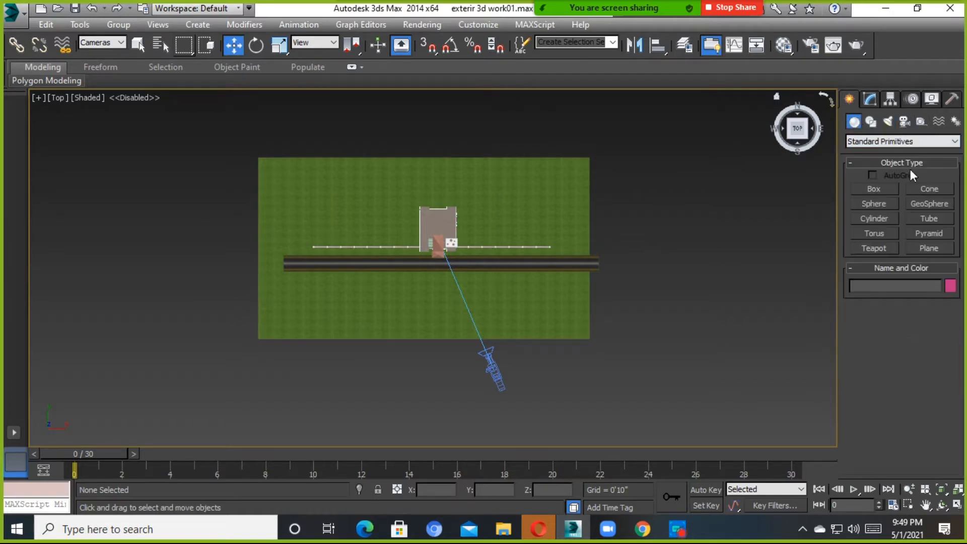
pyautogui.click(889, 122)
pyautogui.click(884, 141)
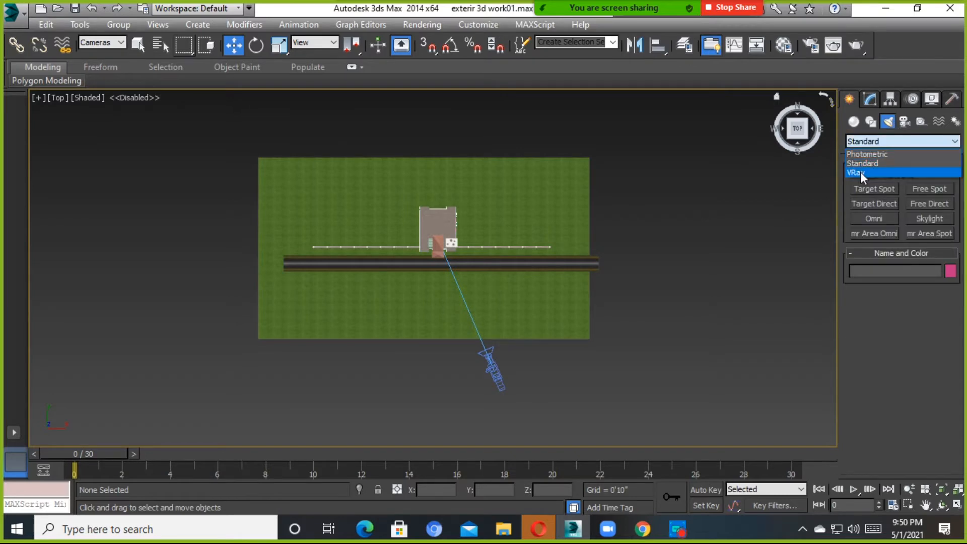
pyautogui.click(871, 141)
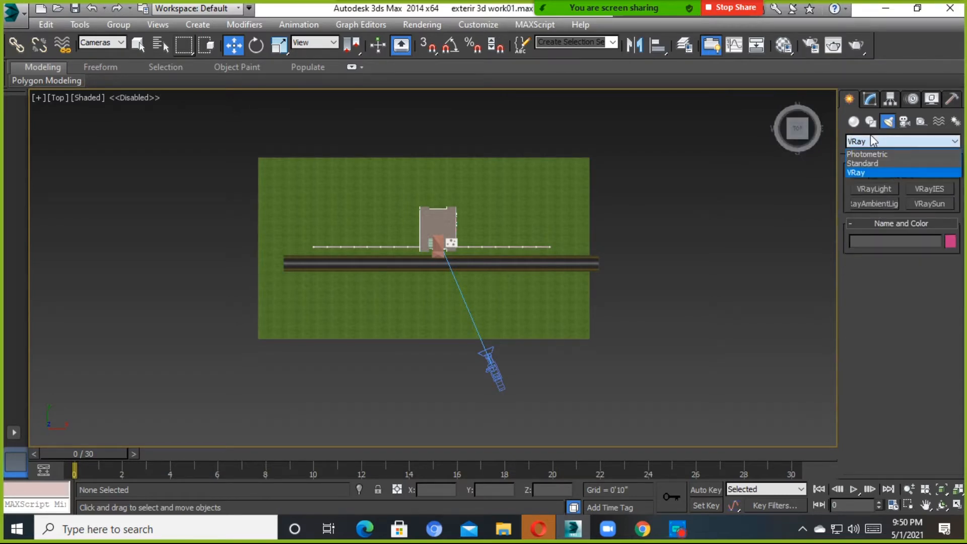
# Create a standard Target Direct light placed far in front of and to one side of the site, aimed at the building
pyautogui.click(865, 164)
pyautogui.click(874, 204)
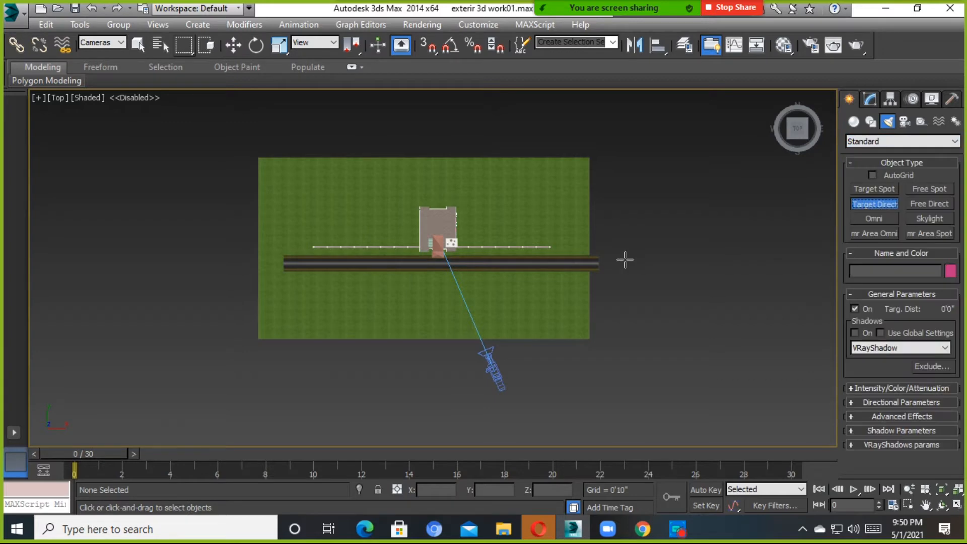
pyautogui.scroll(-5, 624, 259)
pyautogui.moveTo(771, 414); pyautogui.dragTo(459, 247)
# Raise the direct light's source along the Z axis to about 1067' so it shines down on the building
pyautogui.scroll(-3, 634, 388)
pyautogui.keyDown('alt'); pyautogui.moveTo(634, 388); pyautogui.dragTo(656, 369, button='middle'); pyautogui.keyUp('alt')
pyautogui.scroll(3, 656, 369)
pyautogui.press('w')
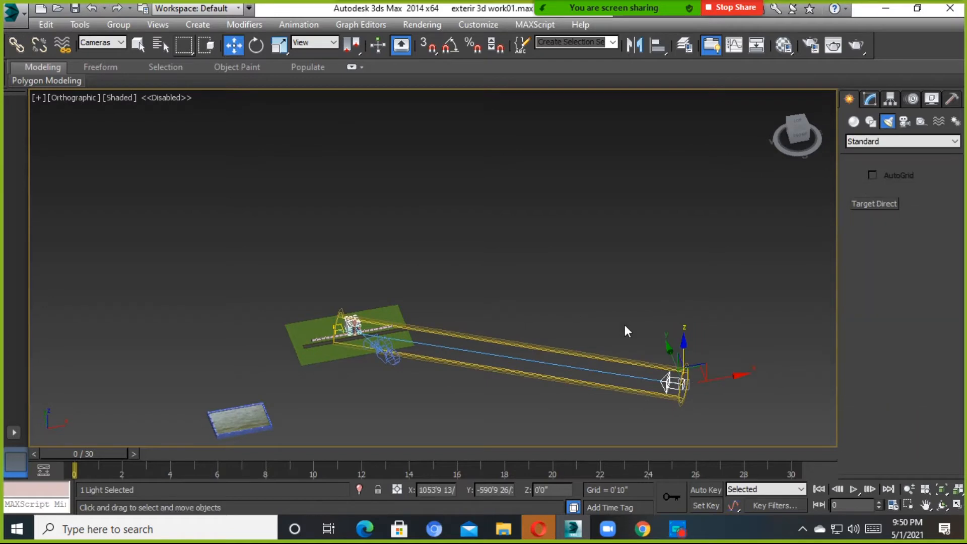
pyautogui.keyDown('alt'); pyautogui.moveTo(625, 326); pyautogui.dragTo(655, 312, button='middle'); pyautogui.keyUp('alt')
pyautogui.moveTo(667, 319); pyautogui.dragTo(660, 118)
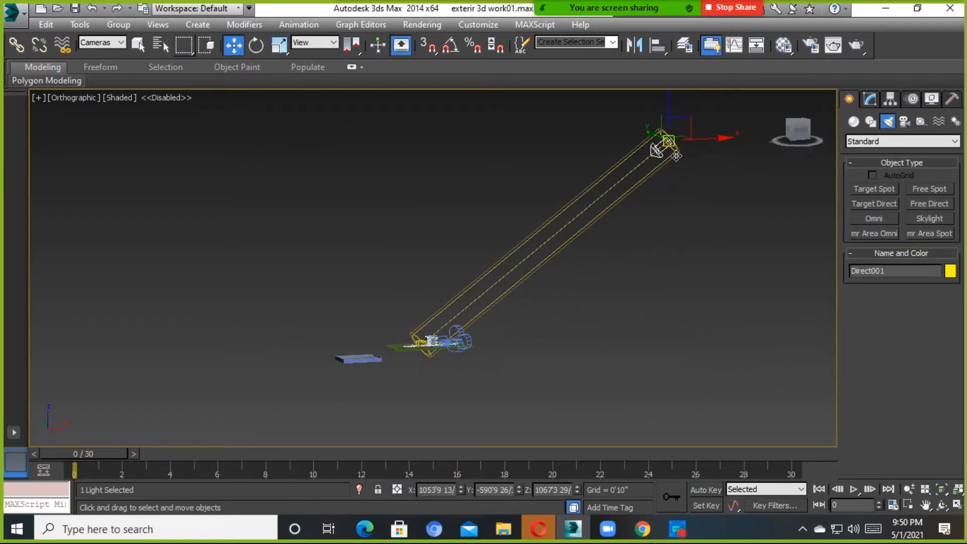
# Raise the direct light's source along the Z axis to about 1766' so it shines down more steeply
pyautogui.scroll(-2, 627, 216)
pyautogui.moveTo(619, 192); pyautogui.dragTo(675, 96)
pyautogui.keyDown('alt'); pyautogui.moveTo(537, 353); pyautogui.dragTo(517, 398, button='middle'); pyautogui.keyUp('alt')
pyautogui.scroll(5, 438, 363)
pyautogui.scroll(5, 453, 342)
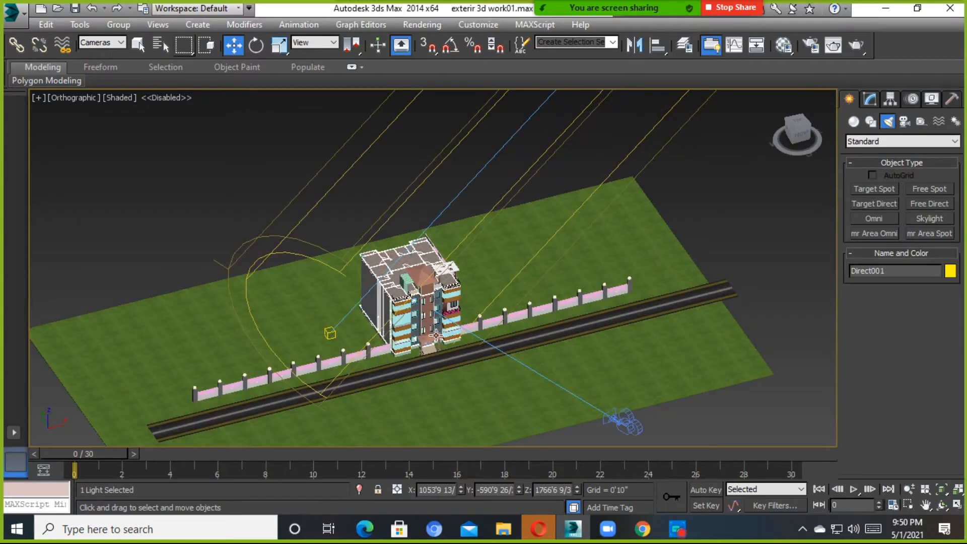
# Examine from above how far the direct light's beam covers the building, boundary wall, road and grass
pyautogui.keyDown('alt'); pyautogui.moveTo(434, 335); pyautogui.dragTo(417, 349, button='middle'); pyautogui.keyUp('alt')
pyautogui.scroll(-7, 441, 297)
pyautogui.keyDown('alt'); pyautogui.moveTo(465, 247); pyautogui.dragTo(459, 347, button='middle'); pyautogui.keyUp('alt')
pyautogui.scroll(9, 464, 181)
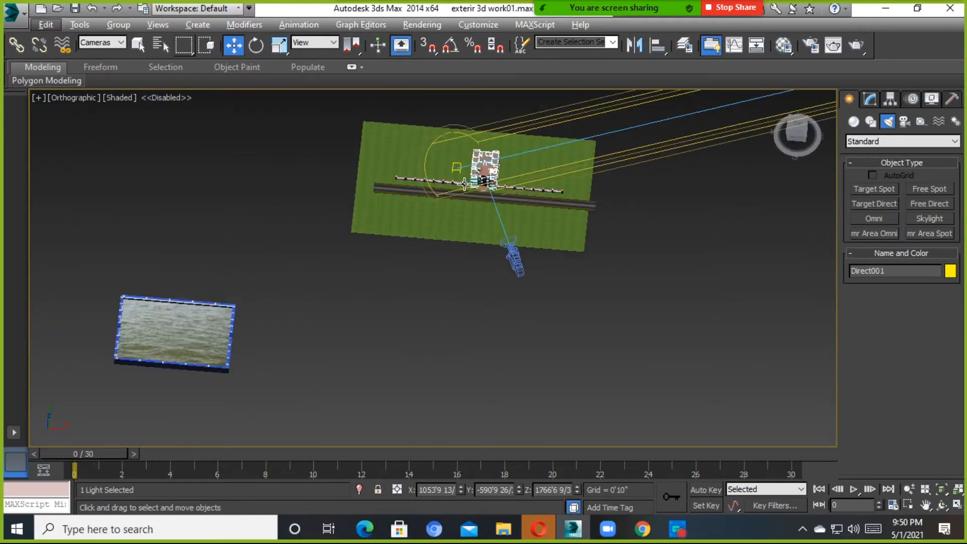
pyautogui.scroll(-2, 464, 175)
pyautogui.moveTo(463, 177); pyautogui.dragTo(452, 281, button='middle')
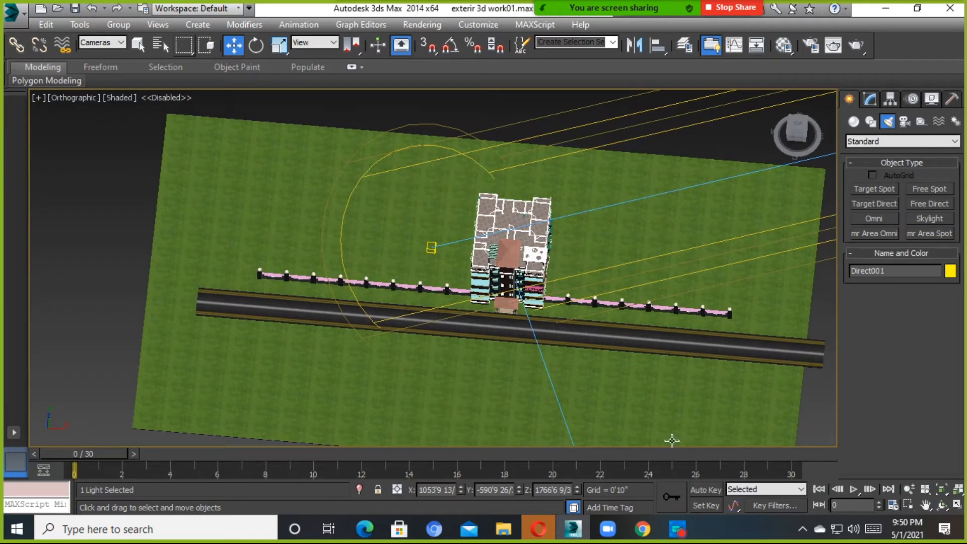
pyautogui.scroll(-5, 403, 280)
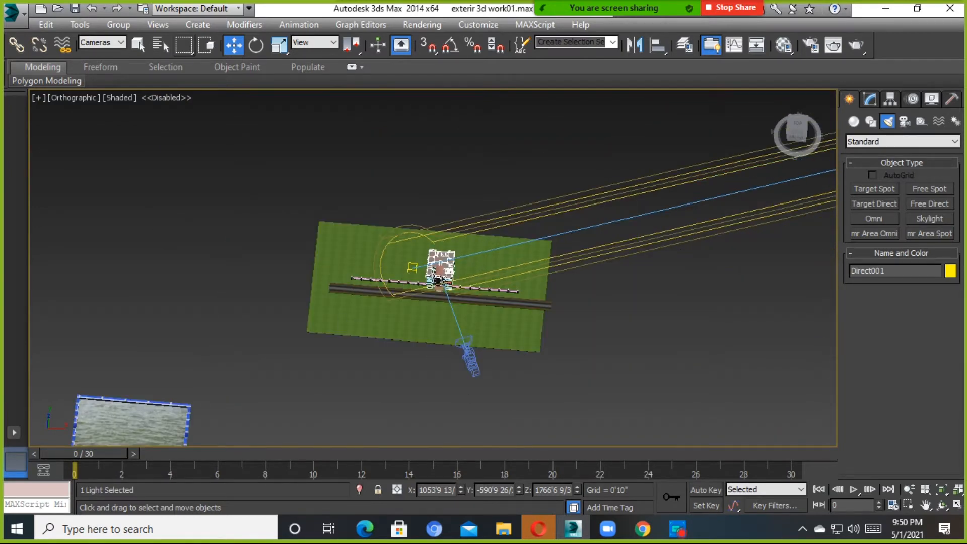
pyautogui.scroll(4, 427, 273)
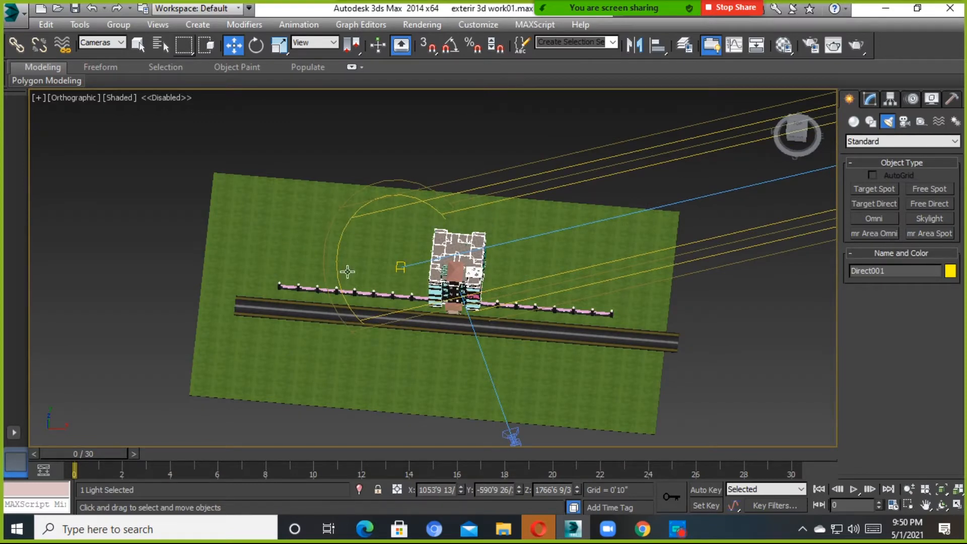
pyautogui.scroll(2, 348, 272)
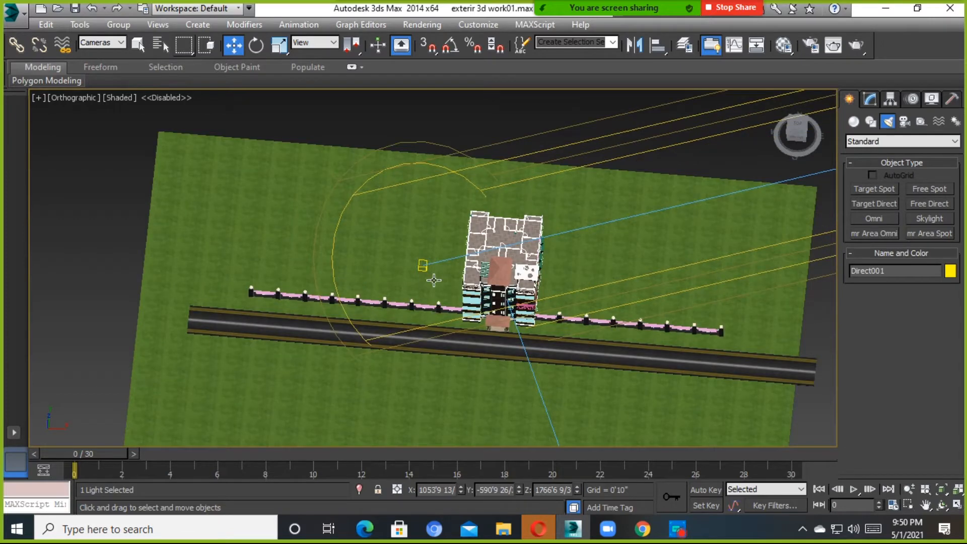
pyautogui.scroll(-4, 434, 280)
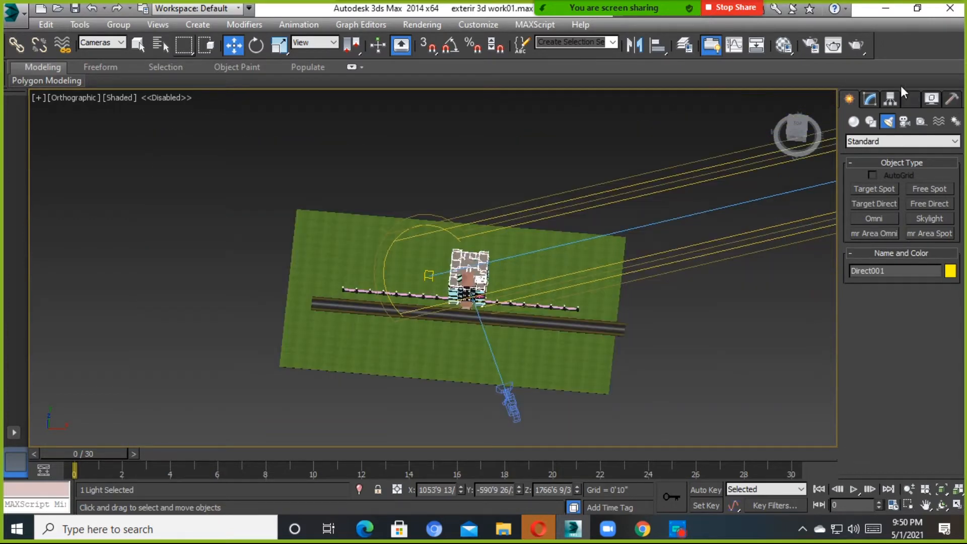
# Turn on shadows for the direct light, using the VRayShadow type
pyautogui.click(870, 99)
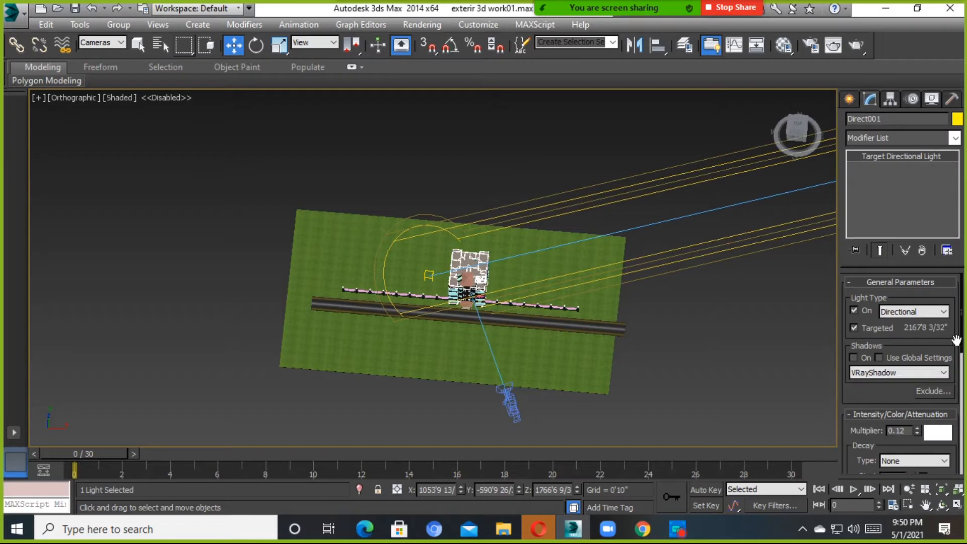
pyautogui.moveTo(962, 336)
pyautogui.mouseDown()
pyautogui.moveTo(961, 353)
pyautogui.moveTo(961, 336)
pyautogui.mouseUp()
pyautogui.click(854, 358)
pyautogui.click(897, 373)
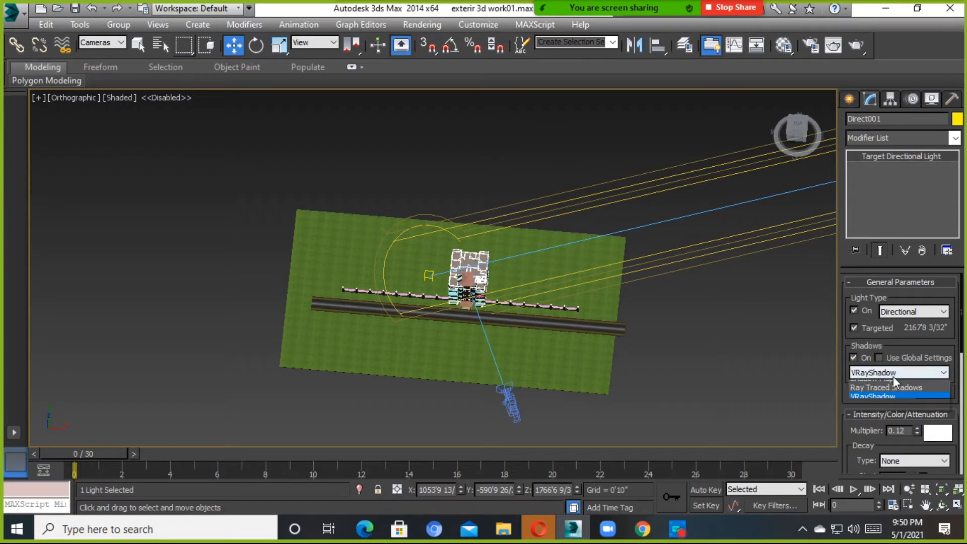
pyautogui.click(870, 432)
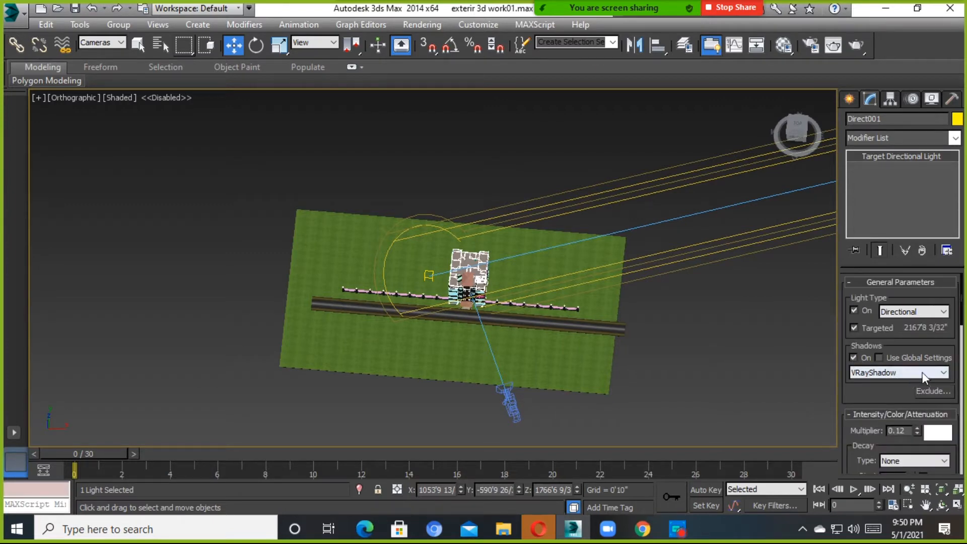
# Widen the direct light's cone over the site to a Hotspot/Beam of about 155'11" and a Falloff/Field of about 170'10"
pyautogui.moveTo(962, 323); pyautogui.dragTo(962, 462)
pyautogui.scroll(5, 961, 478)
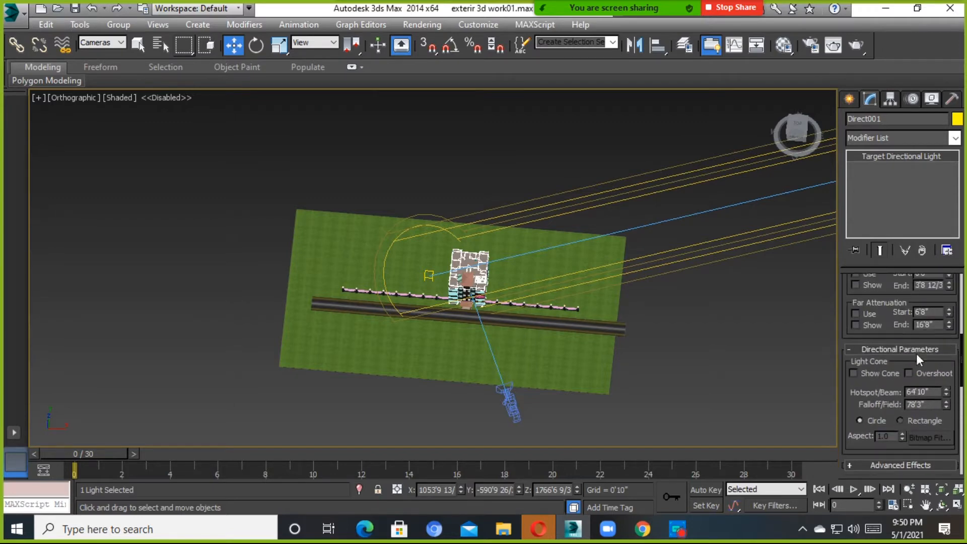
pyautogui.moveTo(947, 396); pyautogui.dragTo(963, 323)
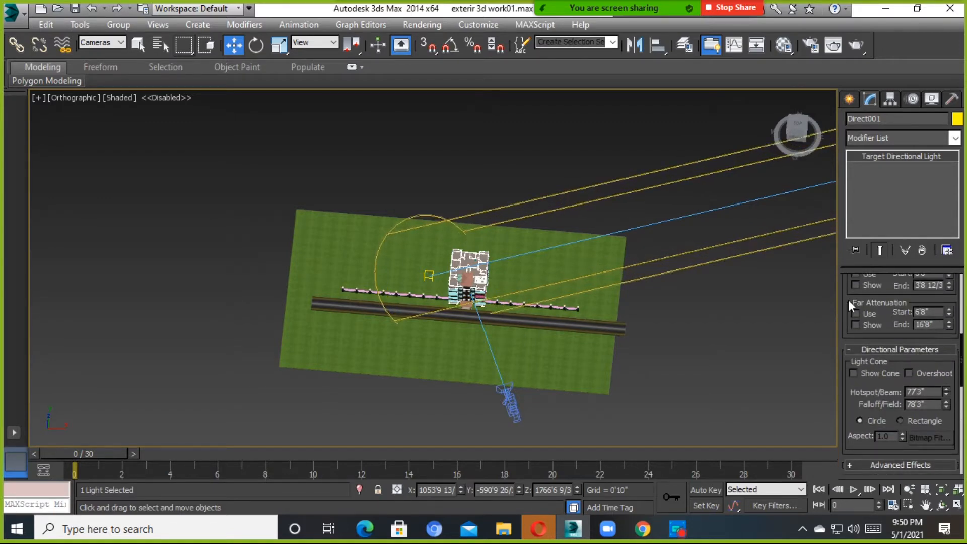
pyautogui.press('z')
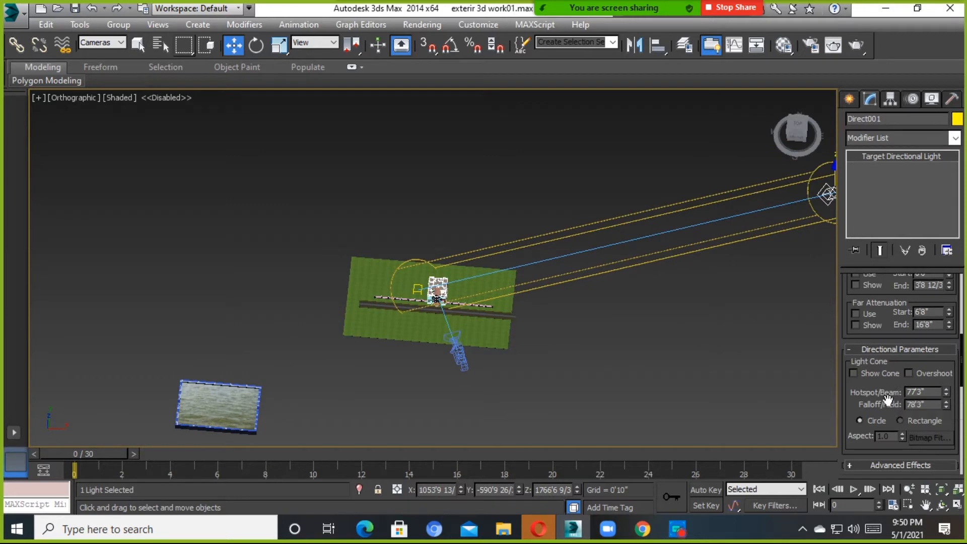
pyautogui.moveTo(948, 395); pyautogui.dragTo(937, 315)
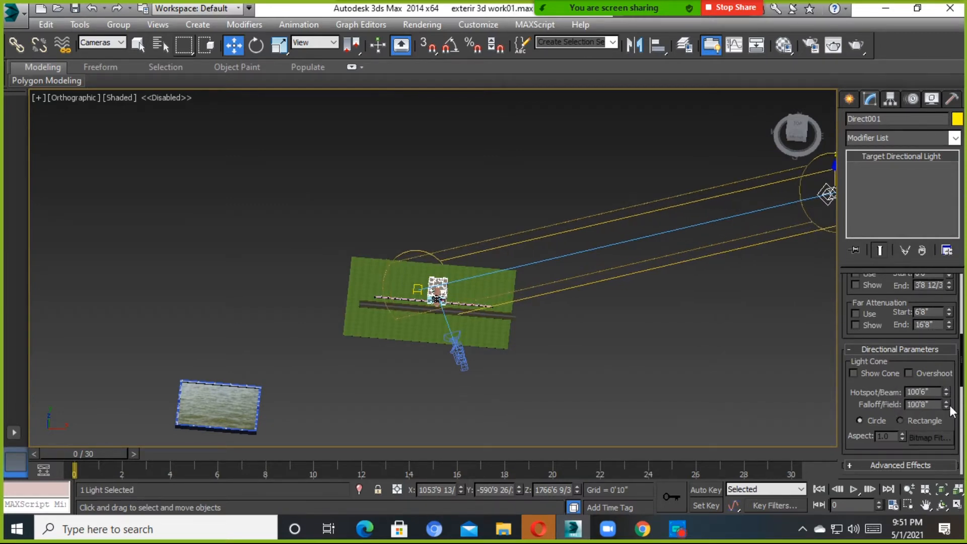
pyautogui.moveTo(948, 406); pyautogui.dragTo(956, 308)
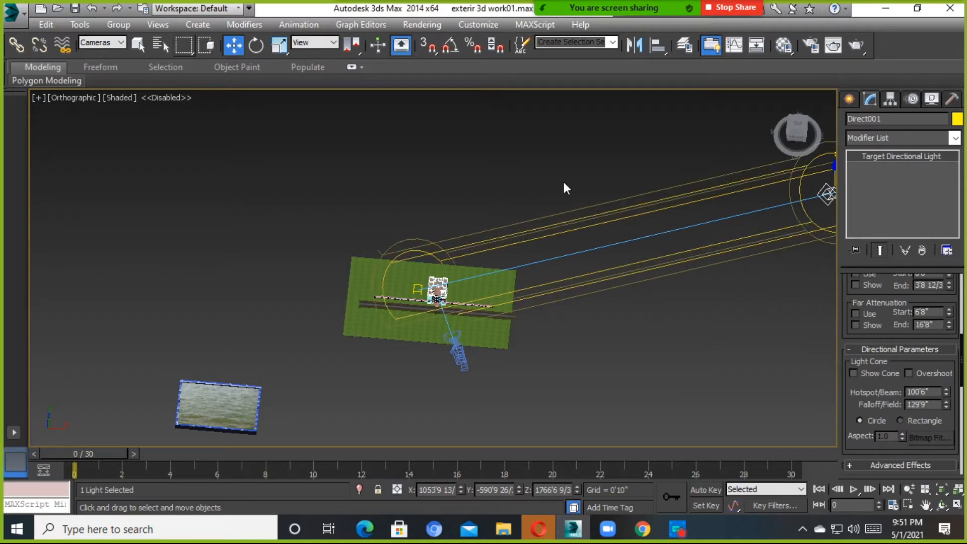
pyautogui.scroll(5, 484, 350)
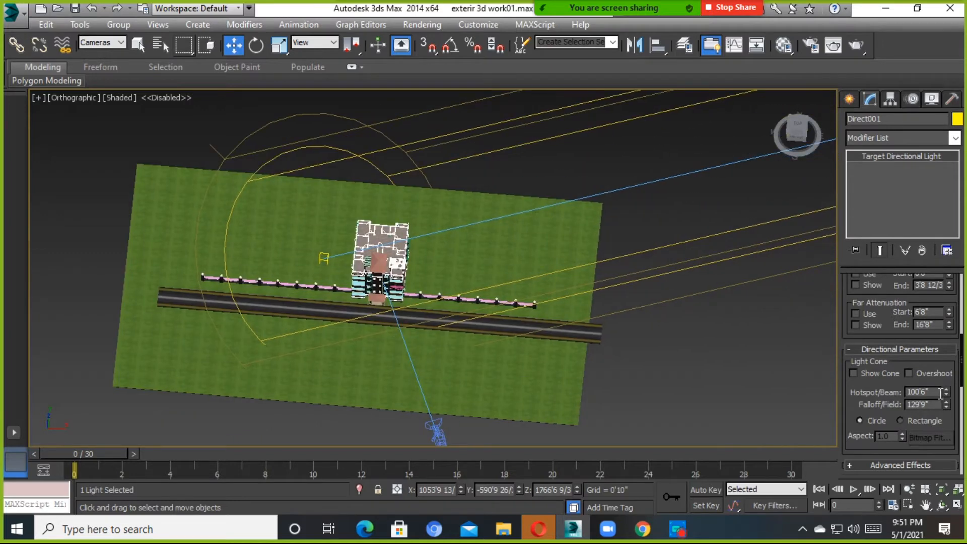
pyautogui.moveTo(947, 392); pyautogui.dragTo(948, 332)
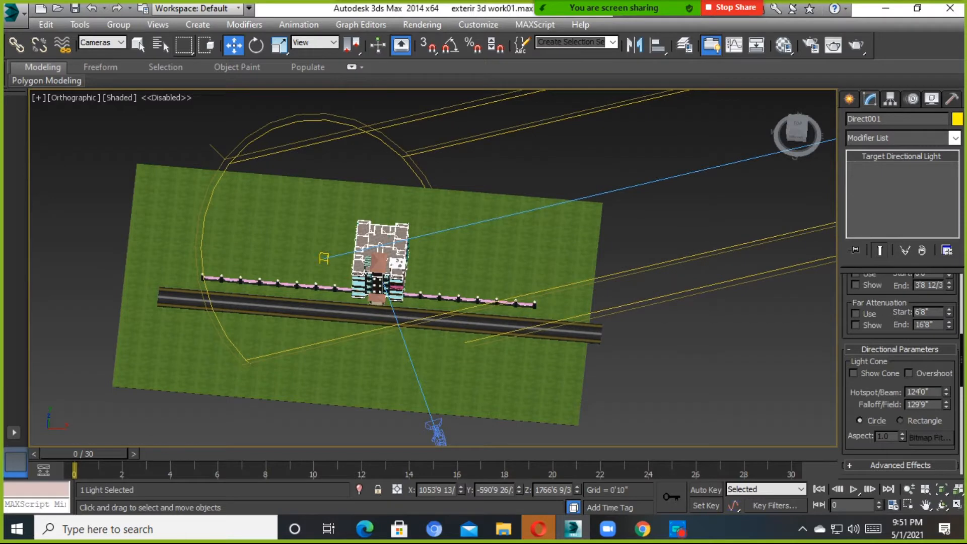
pyautogui.moveTo(948, 392); pyautogui.dragTo(966, 249)
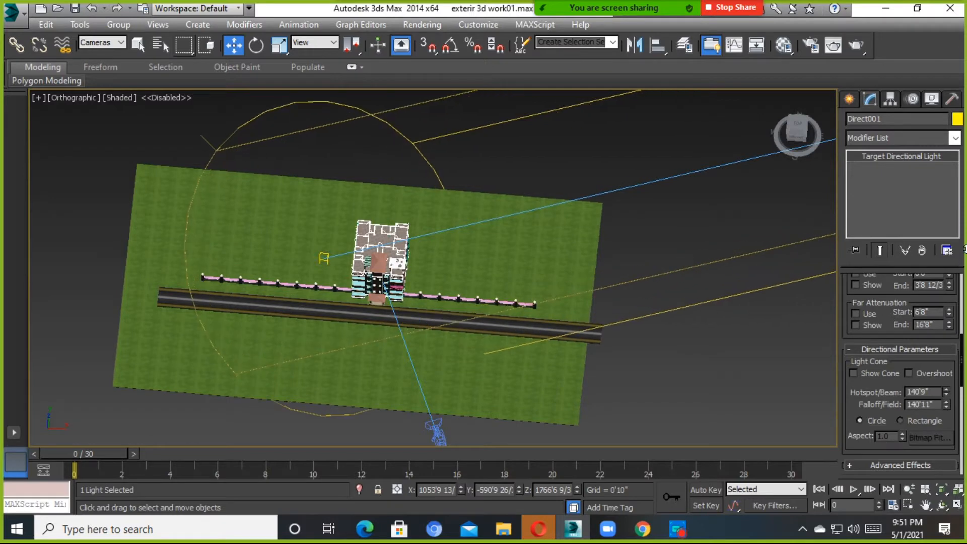
pyautogui.moveTo(946, 392); pyautogui.dragTo(958, 259)
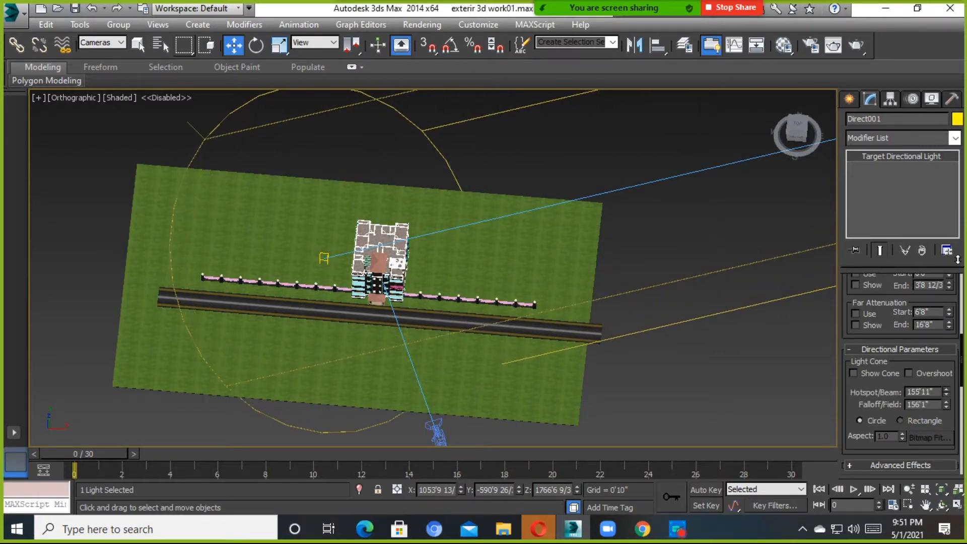
pyautogui.click(947, 402)
pyautogui.moveTo(950, 406); pyautogui.dragTo(959, 275)
pyautogui.scroll(-5, 579, 327)
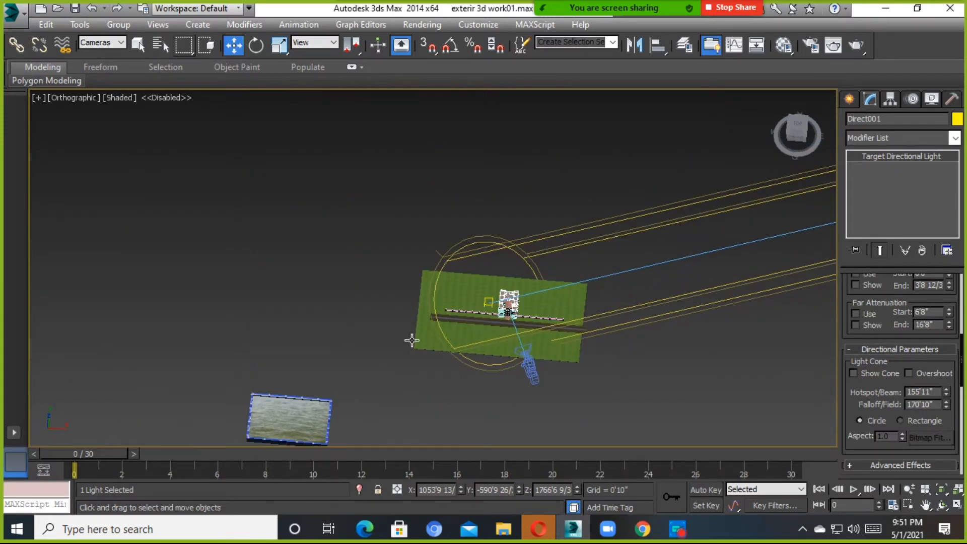
pyautogui.moveTo(513, 385); pyautogui.dragTo(371, 397, button='middle')
pyautogui.scroll(2, 371, 397)
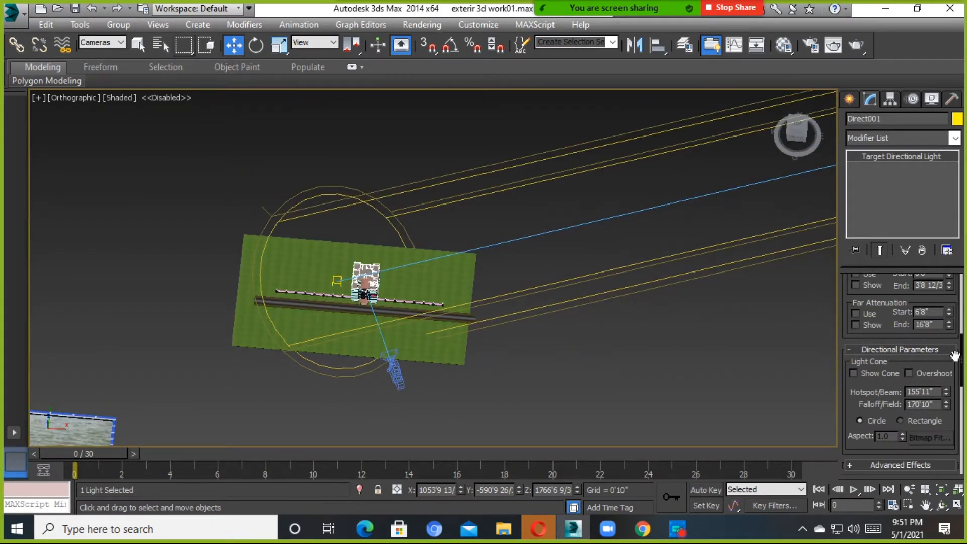
pyautogui.moveTo(963, 356); pyautogui.dragTo(963, 266)
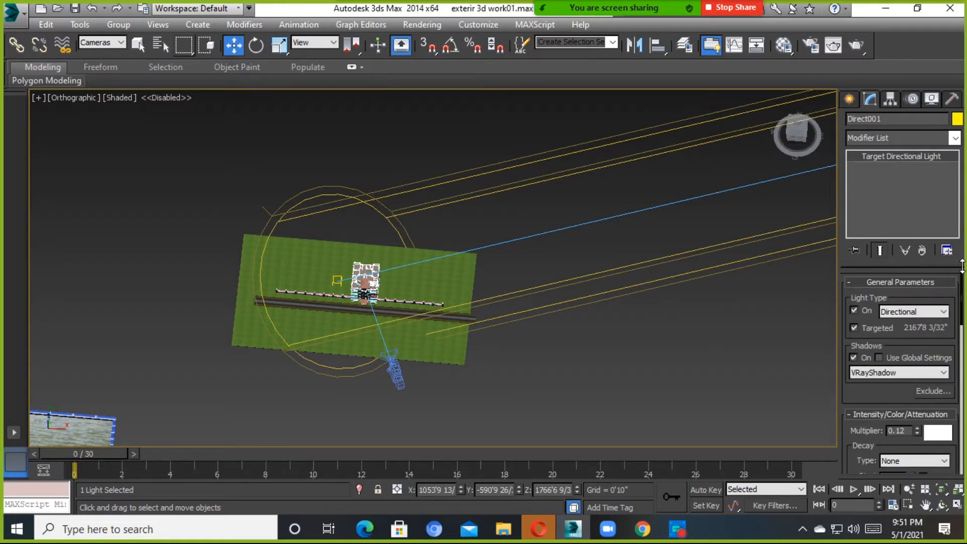
# Select the target camera, look through it, and pan it so the building sits further left in the frame
pyautogui.click(396, 370)
pyautogui.press('c')
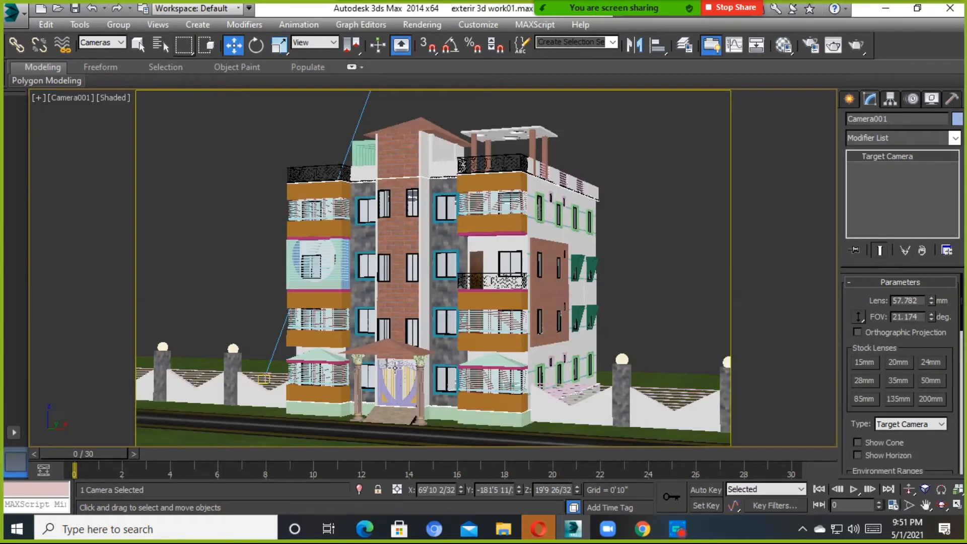
pyautogui.moveTo(456, 391); pyautogui.dragTo(396, 396, button='middle')
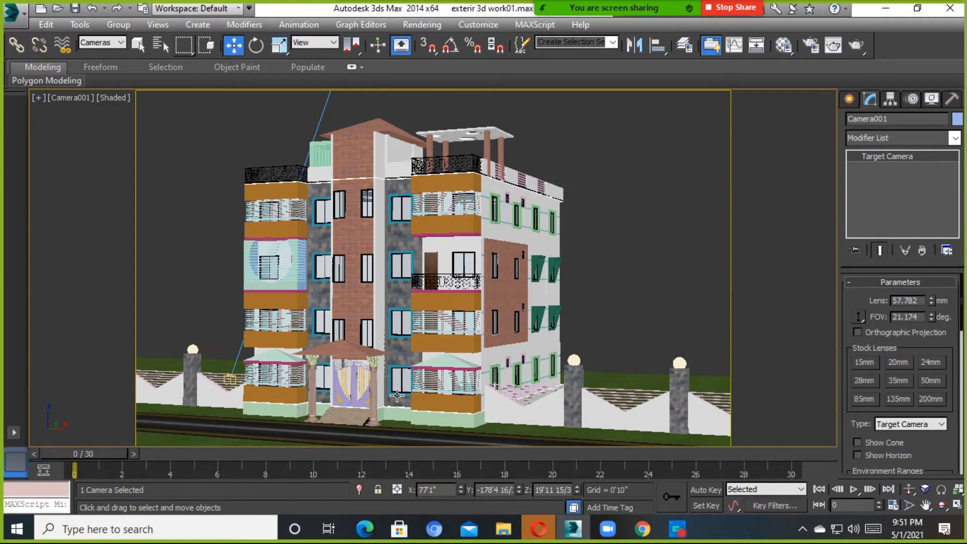
pyautogui.hotkey('shift', 'q')
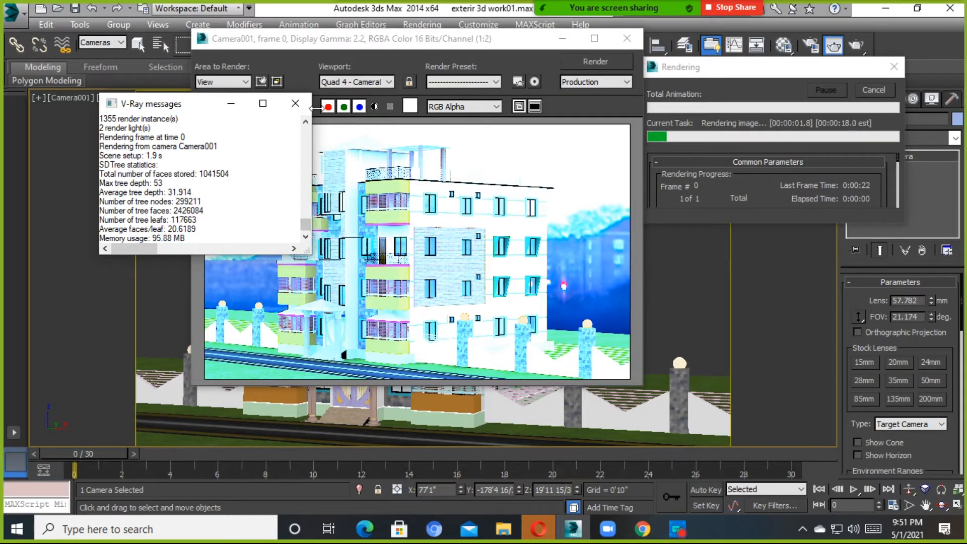
pyautogui.click(296, 103)
pyautogui.click(624, 40)
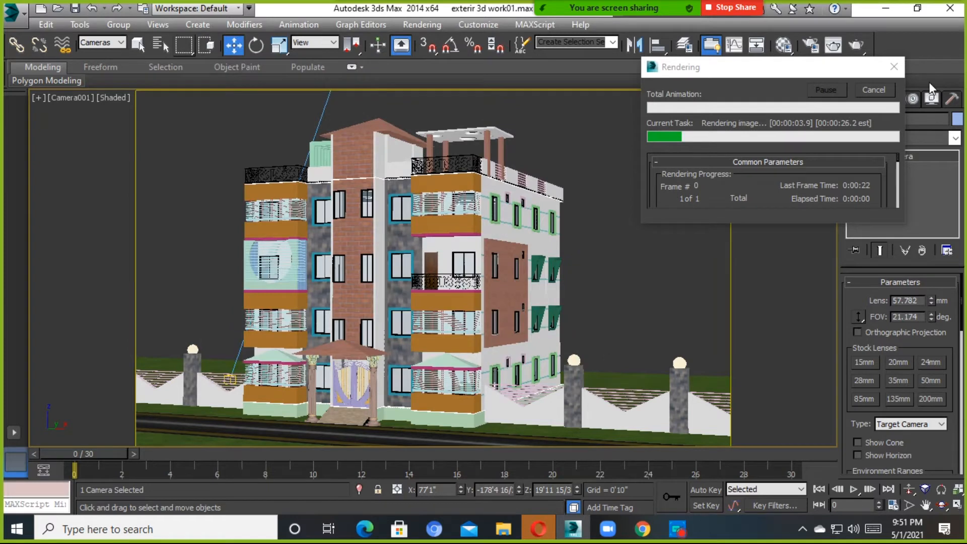
# Review the viewport background options, and check the environment map, global lighting and exposure control settings
pyautogui.click(163, 25)
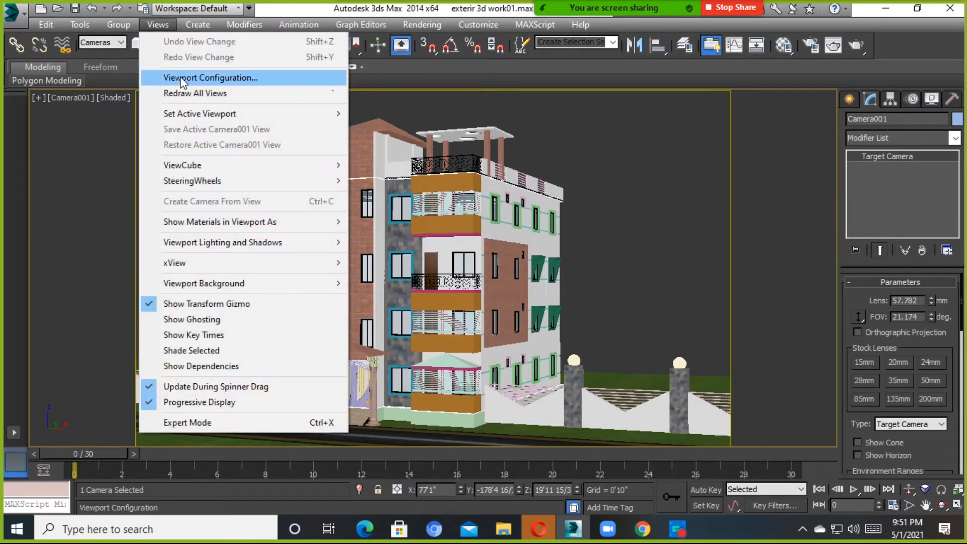
pyautogui.click(201, 78)
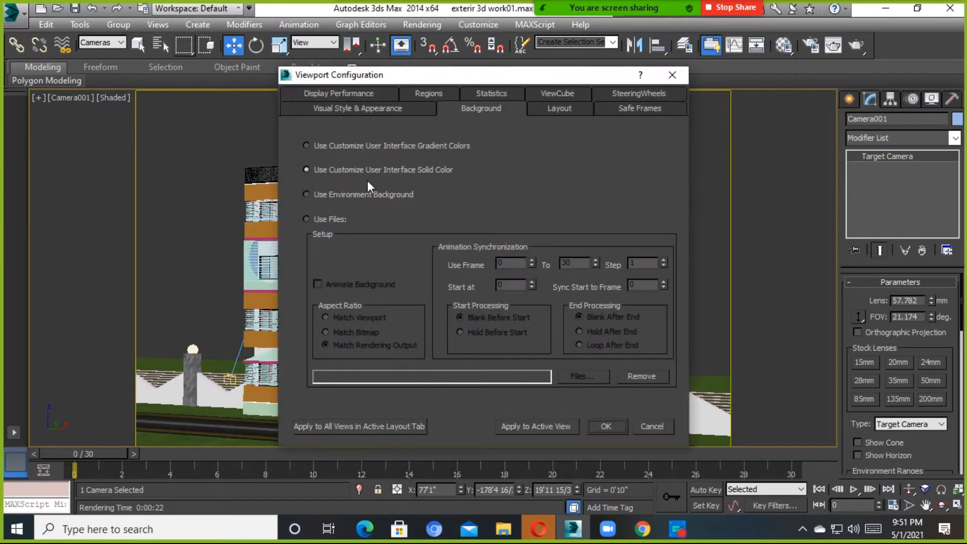
pyautogui.click(661, 79)
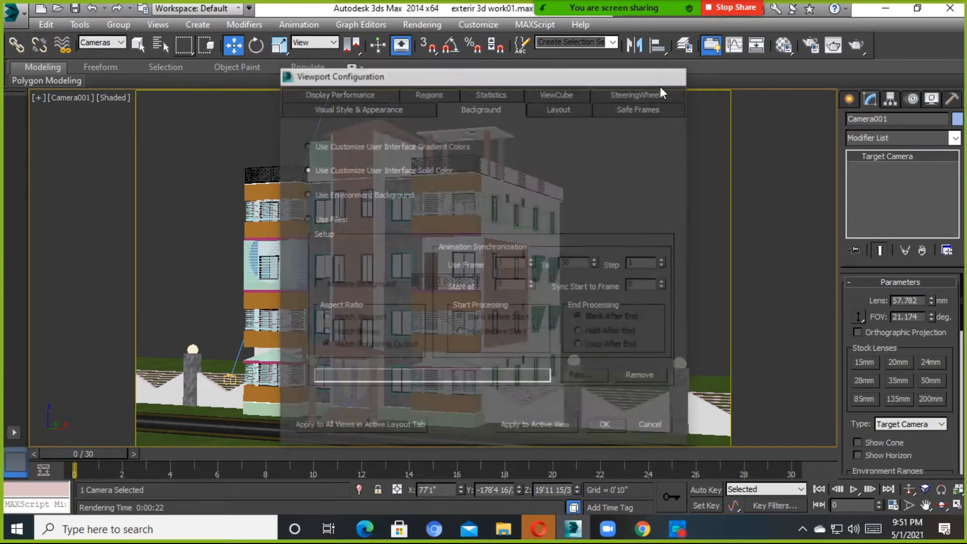
pyautogui.press('8')
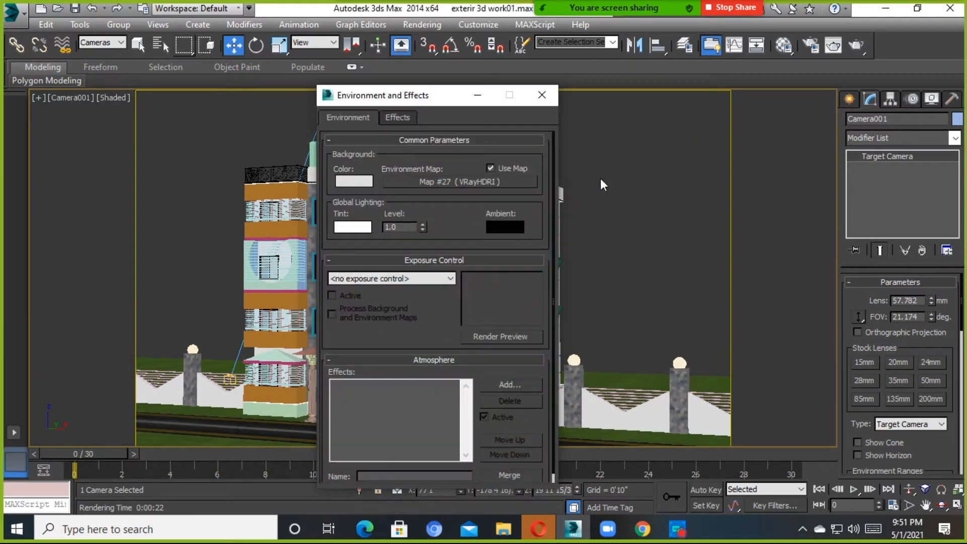
pyautogui.click(542, 94)
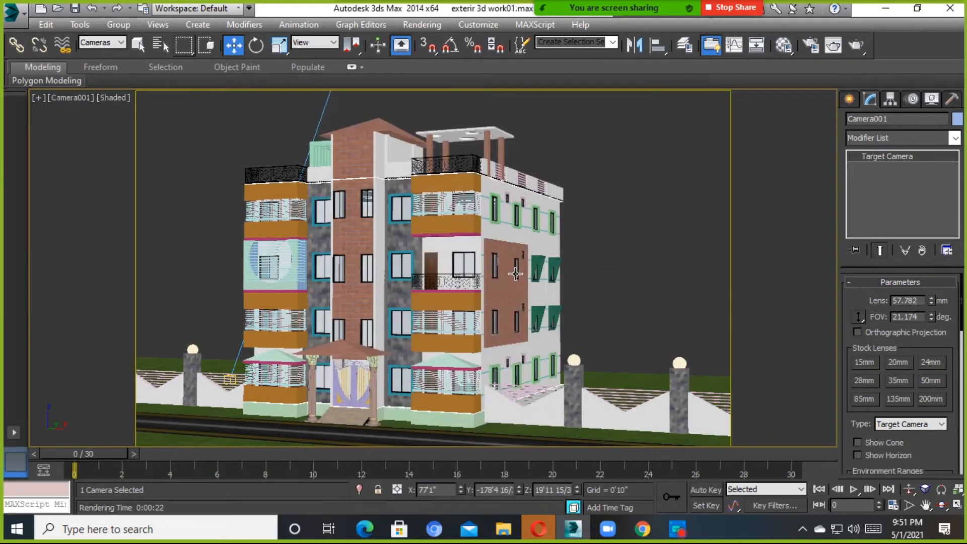
# Render the Camera001 view, close the V-Ray messages, and maximise the rendered frame to inspect the lit building
pyautogui.hotkey('shift', 'q')
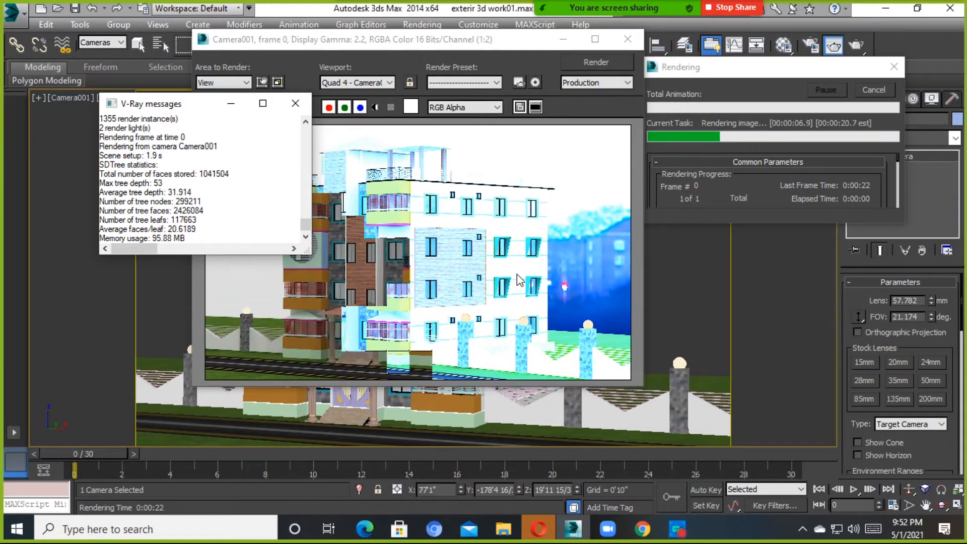
pyautogui.click(295, 103)
pyautogui.click(595, 40)
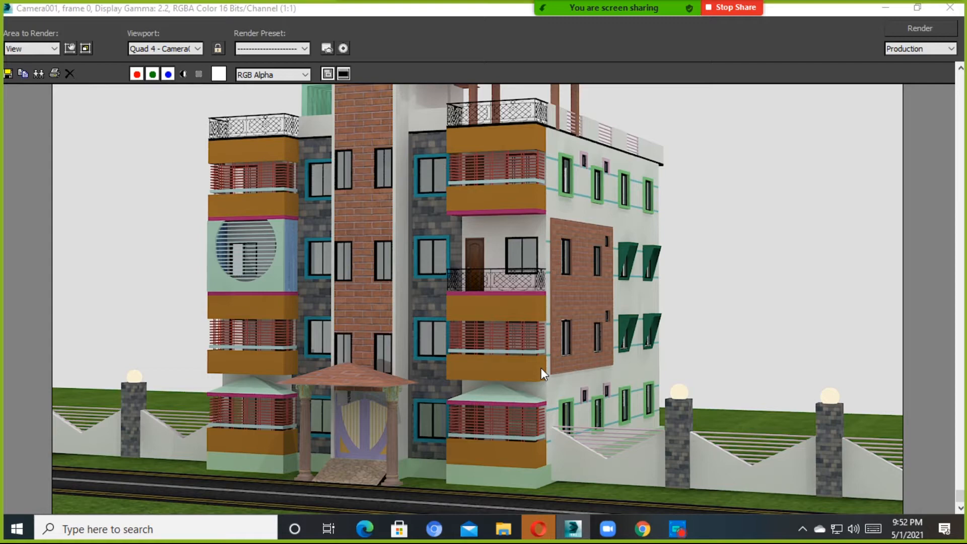
pyautogui.scroll(-1, 596, 311)
pyautogui.scroll(1, 520, 347)
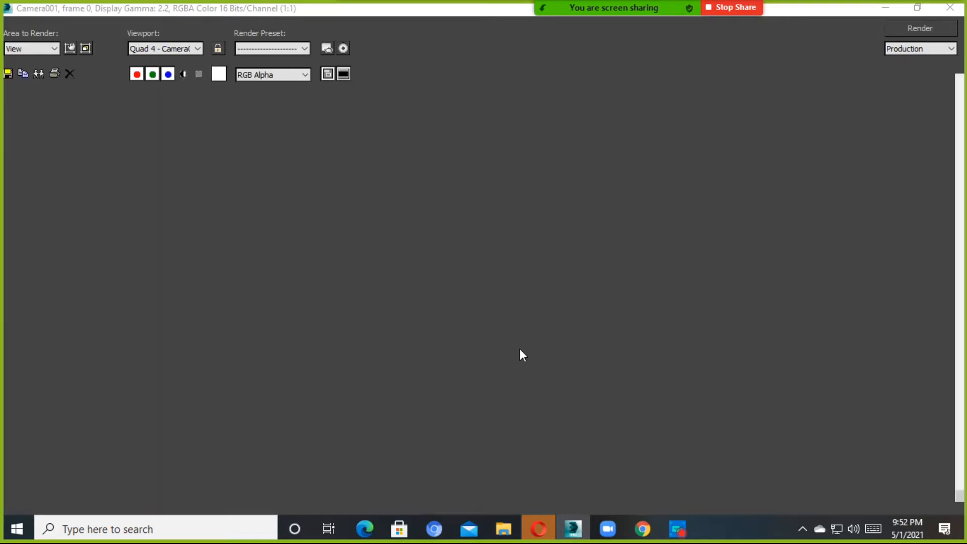
pyautogui.scroll(3, 473, 264)
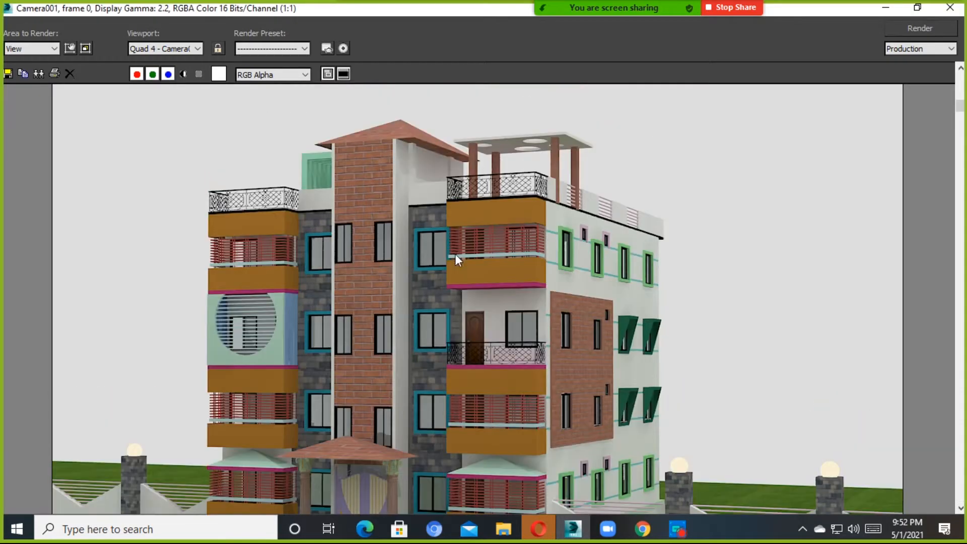
# Examine the rendered Camera001 frame both close up and as a whole, checking the facade, balconies, side windows, boundary wall and road
pyautogui.scroll(-3, 495, 272)
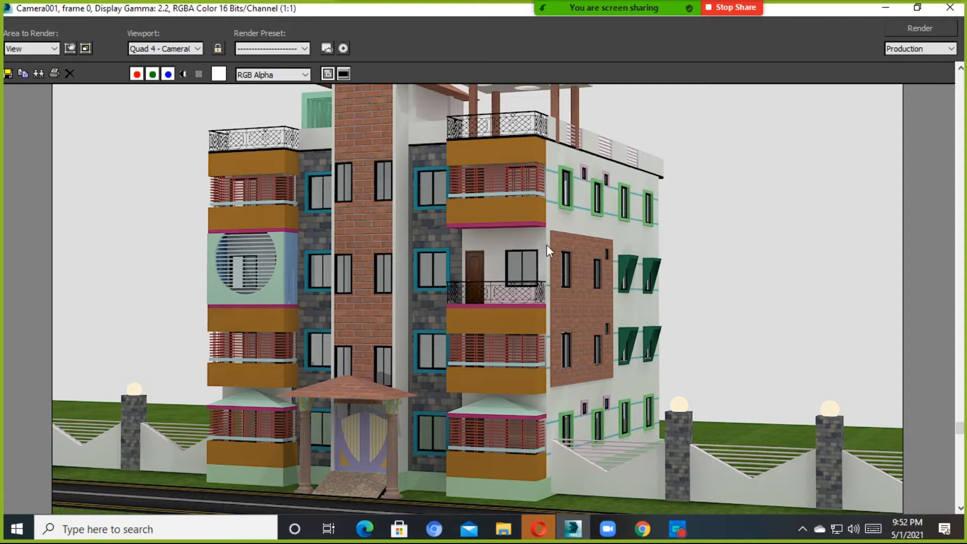
pyautogui.scroll(5, 546, 244)
pyautogui.scroll(3, 549, 258)
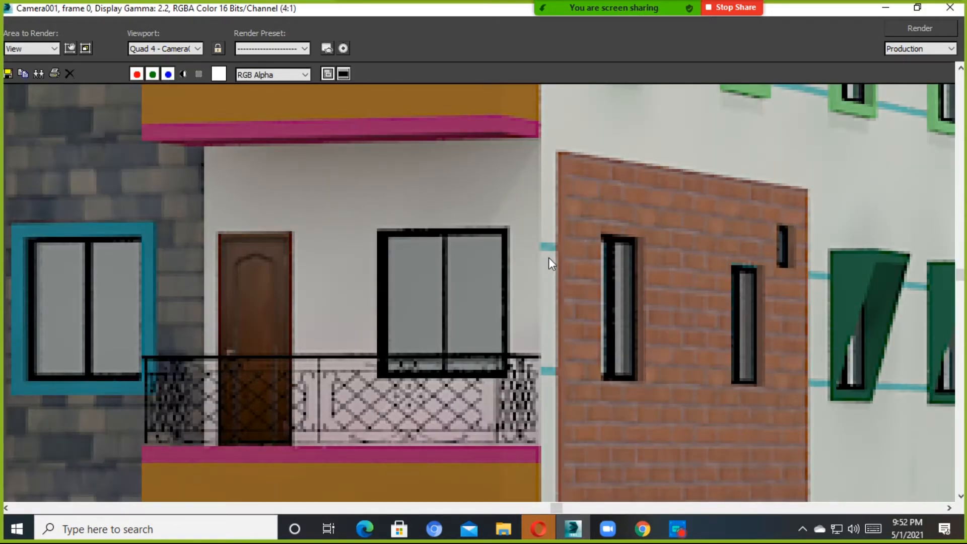
pyautogui.scroll(-3, 549, 258)
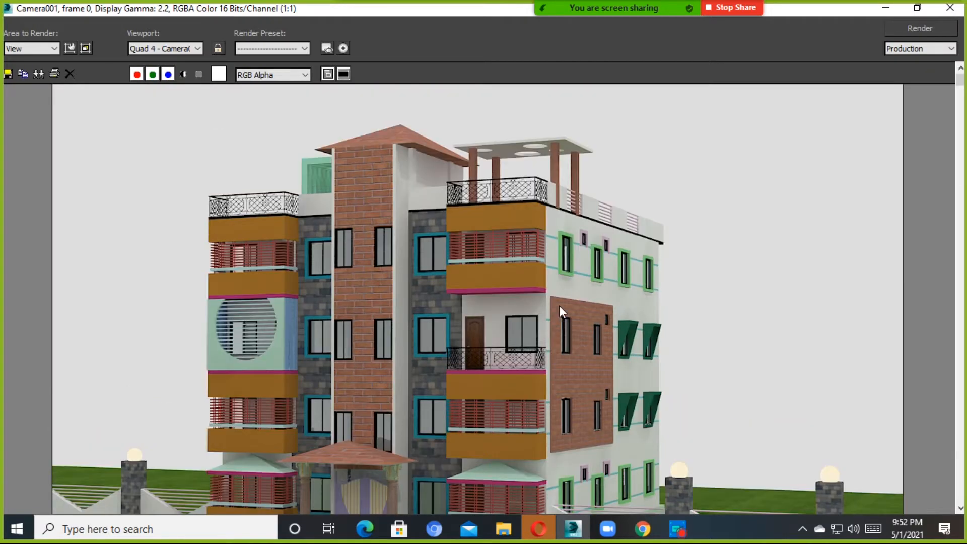
pyautogui.scroll(2, 561, 302)
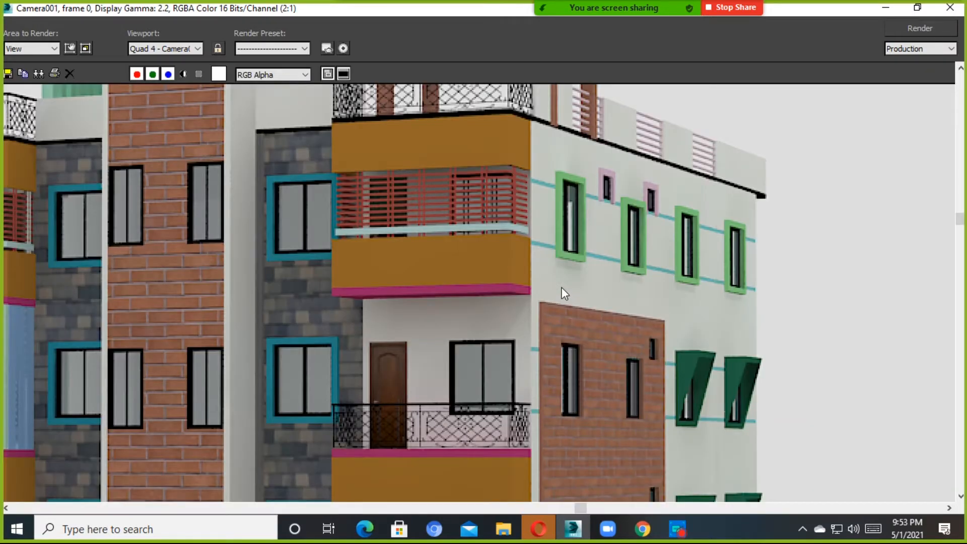
pyautogui.scroll(-2, 561, 288)
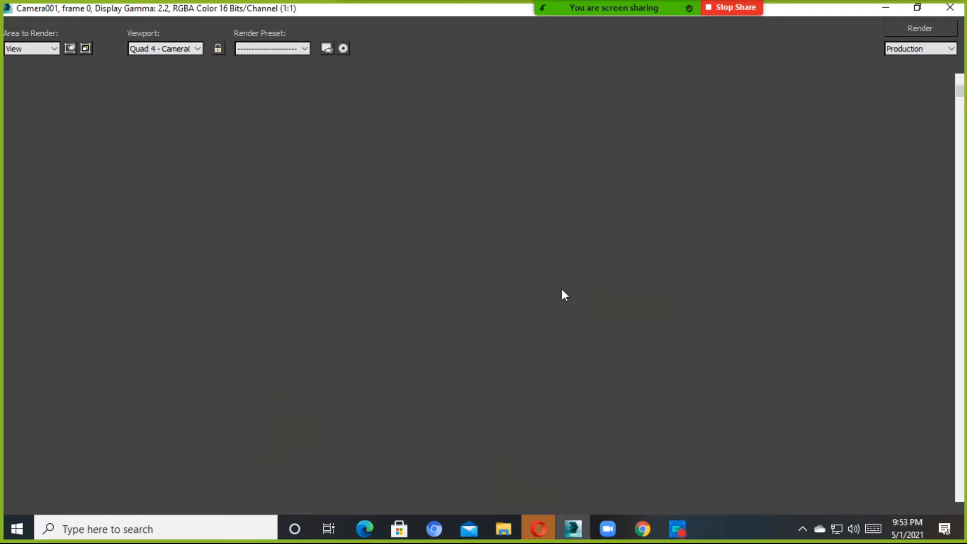
pyautogui.scroll(1, 563, 438)
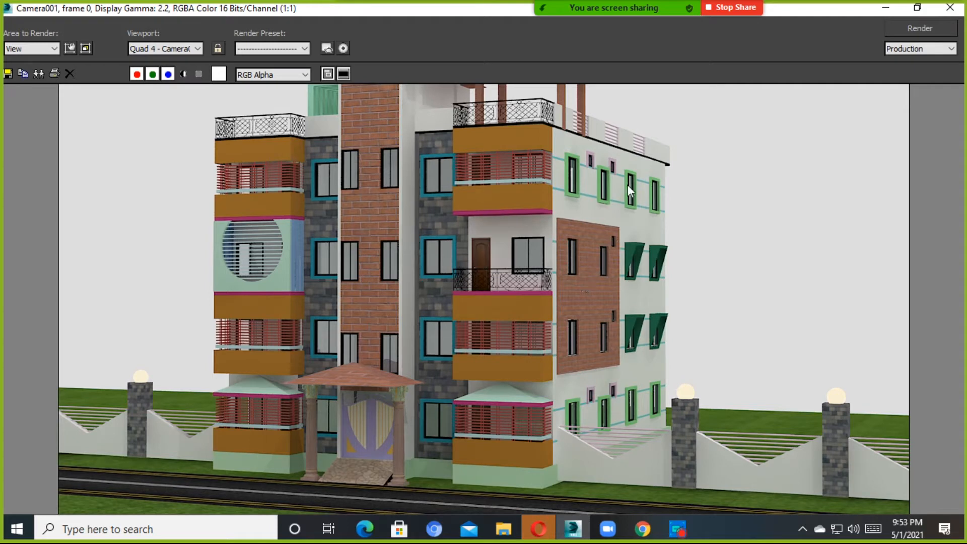
pyautogui.scroll(-1, 440, 303)
pyautogui.scroll(1, 515, 298)
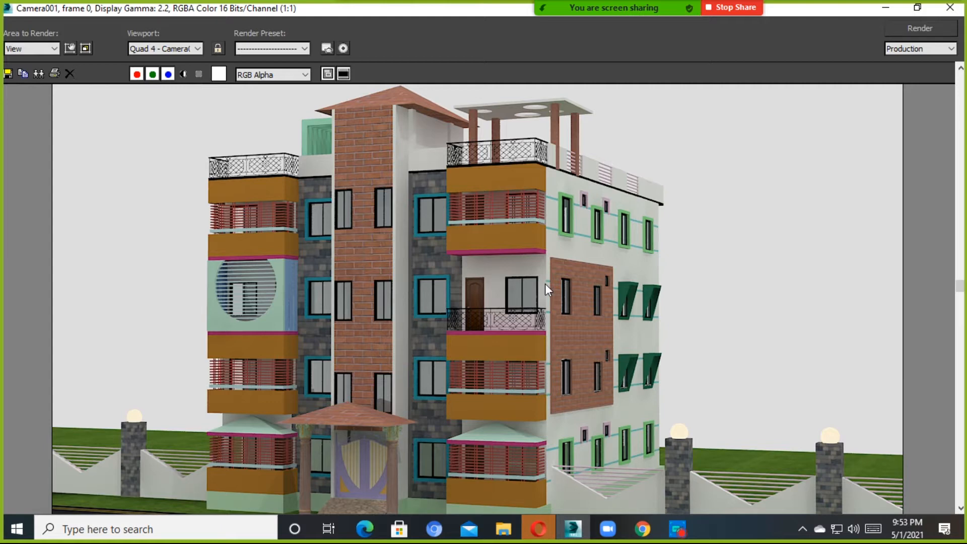
pyautogui.scroll(-2, 545, 284)
pyautogui.scroll(2, 543, 387)
pyautogui.scroll(-2, 538, 400)
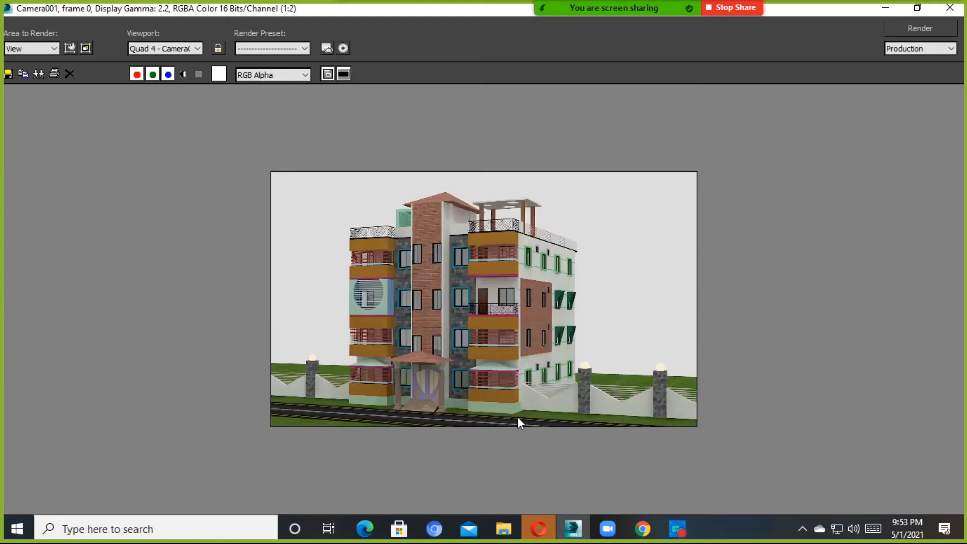
pyautogui.scroll(2, 518, 416)
# Save the rendered frame in the Music folder as a PNG image named 01, with RGB 48 bit colours and alpha channel
pyautogui.click(8, 74)
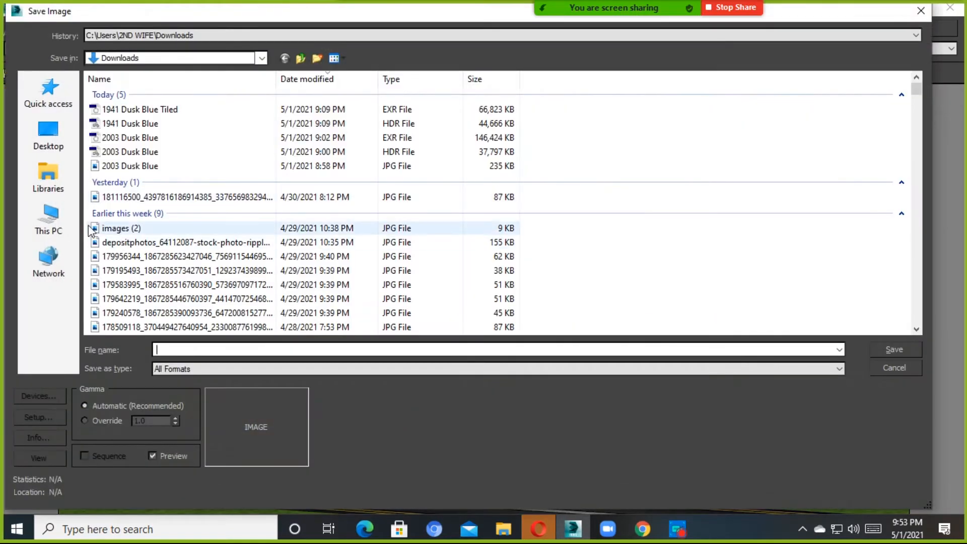
pyautogui.click(51, 218)
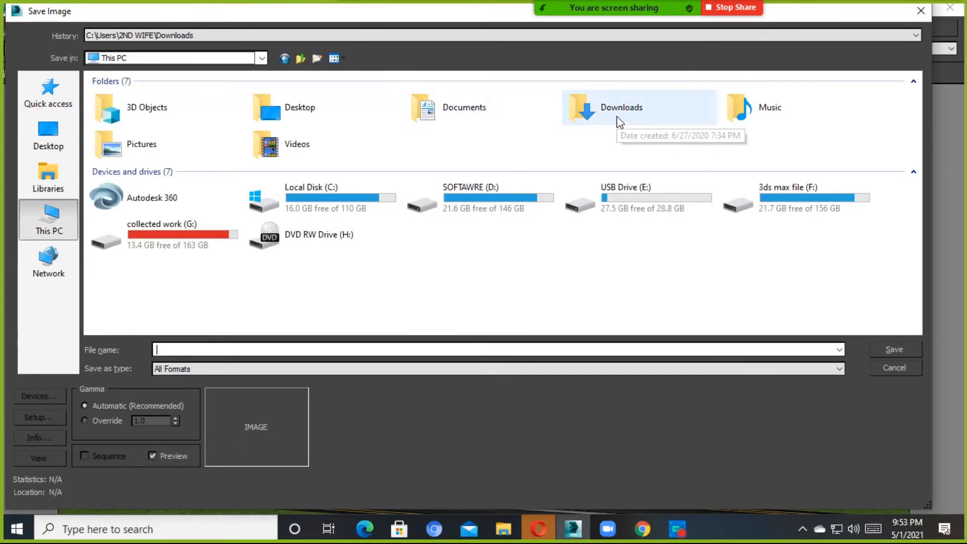
pyautogui.doubleClick(738, 109)
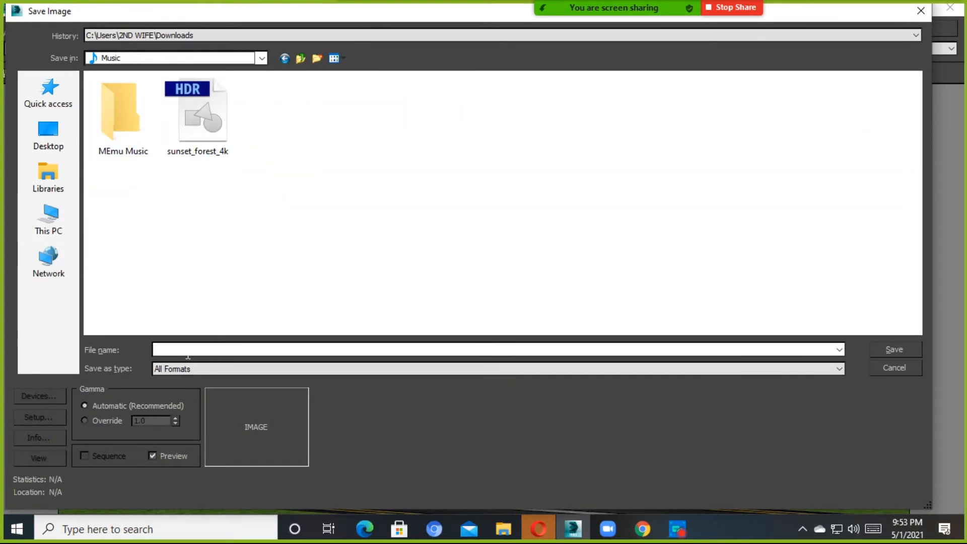
pyautogui.write('01')
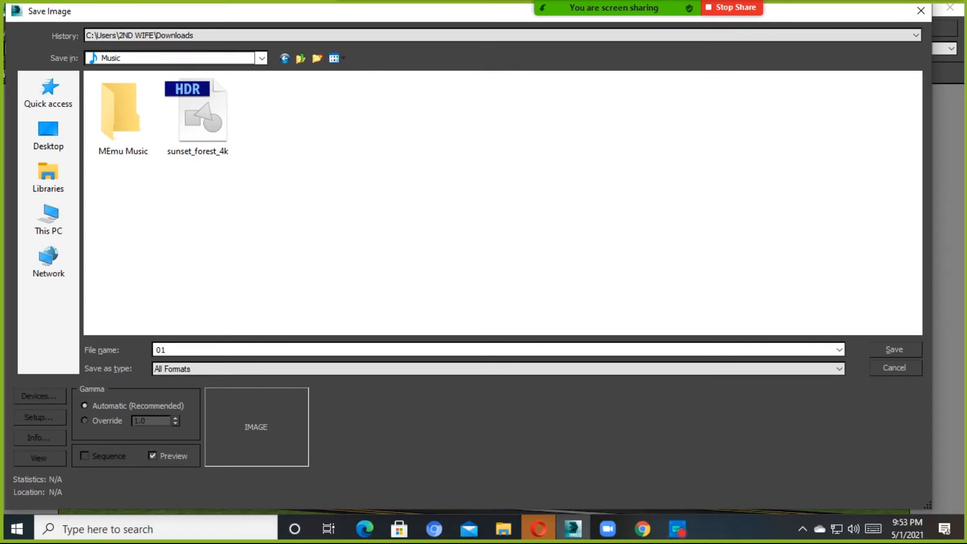
pyautogui.click(196, 372)
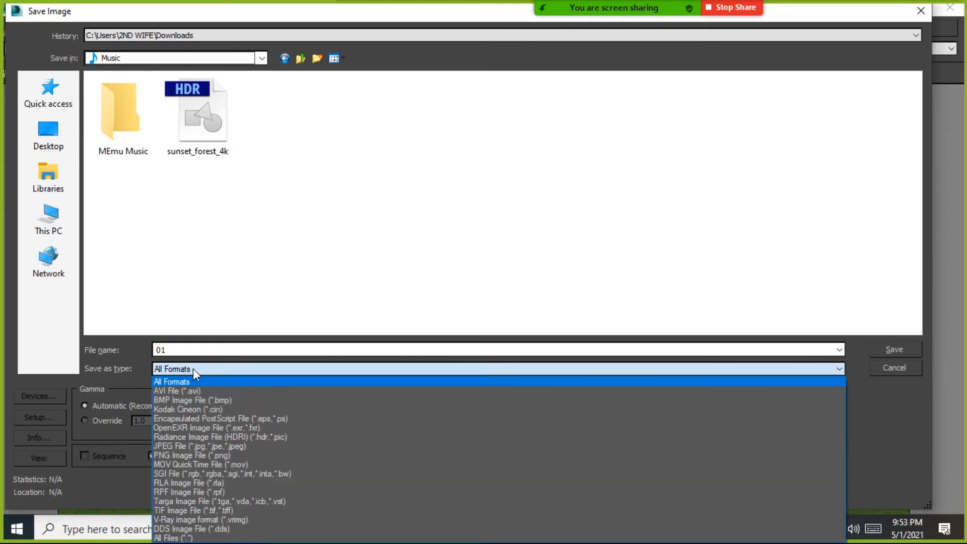
pyautogui.click(186, 455)
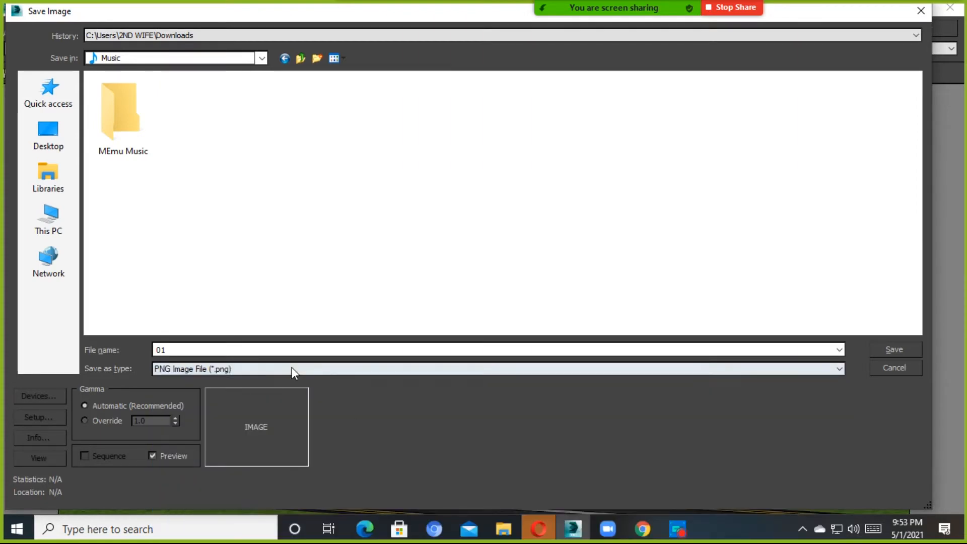
pyautogui.click(899, 349)
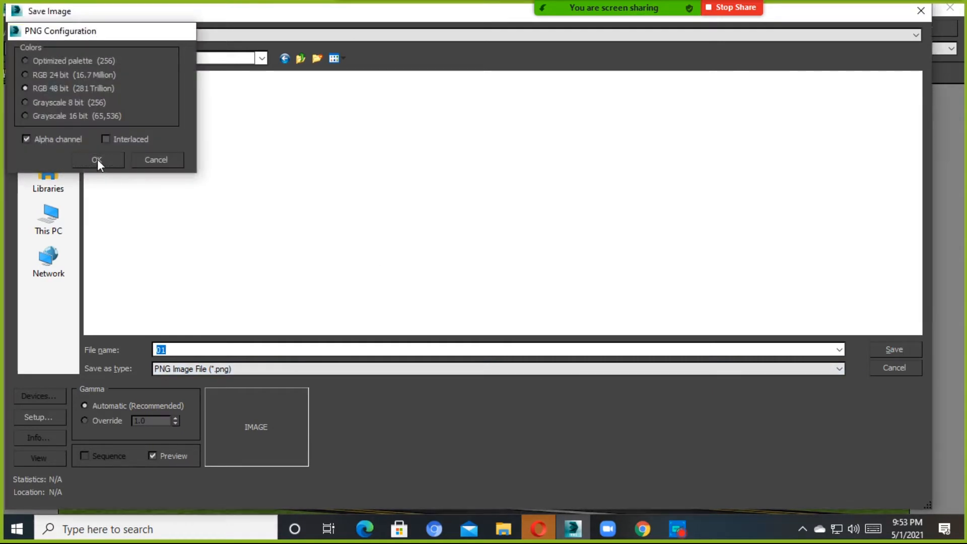
pyautogui.click(97, 160)
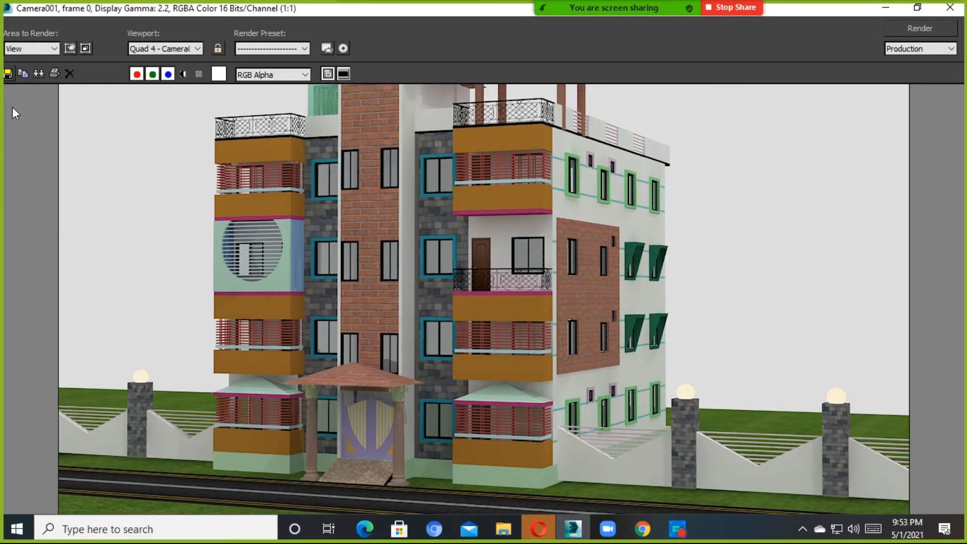
# Save the same rendered frame in the Music folder as a JPEG file named 02, accepting the JPEG configuration
pyautogui.click(8, 74)
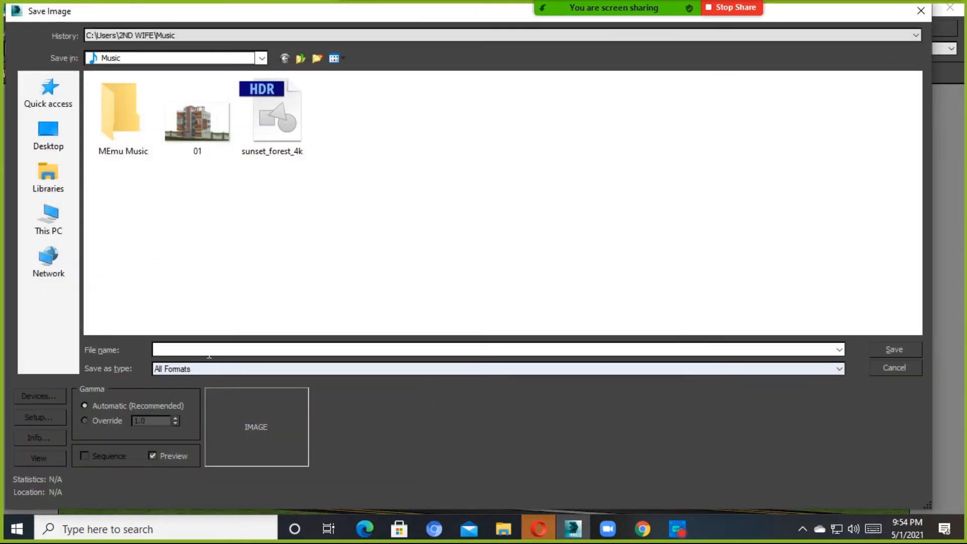
pyautogui.write('02')
pyautogui.click(188, 369)
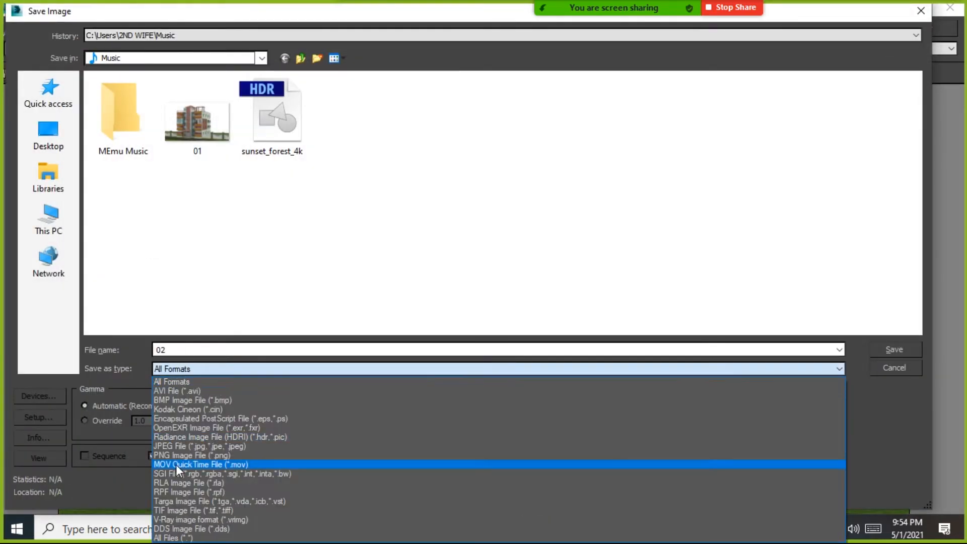
pyautogui.click(179, 446)
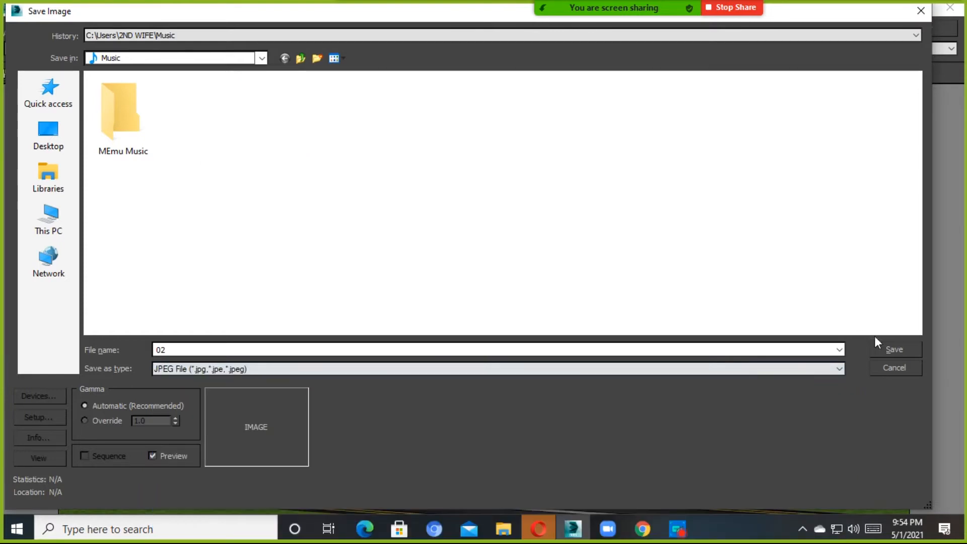
pyautogui.click(888, 349)
pyautogui.click(428, 342)
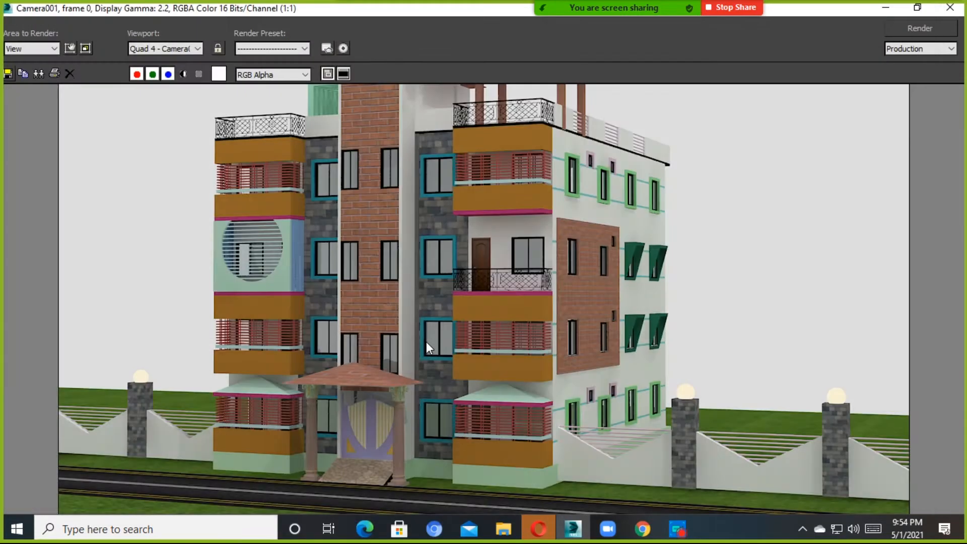
# Open the saved 02 image from the Music folder in File Explorer, inspect the building up close, and close the photo viewer
pyautogui.click(503, 529)
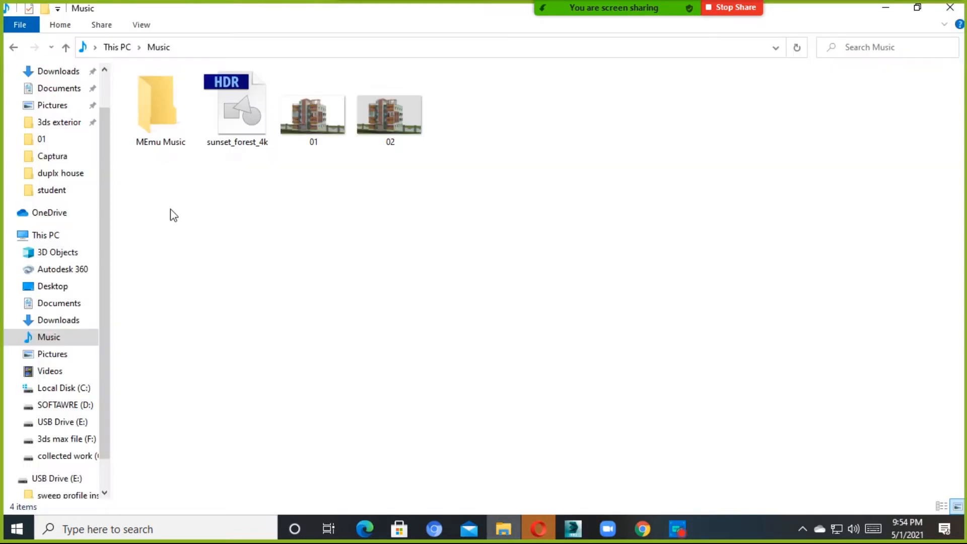
pyautogui.press('Return')
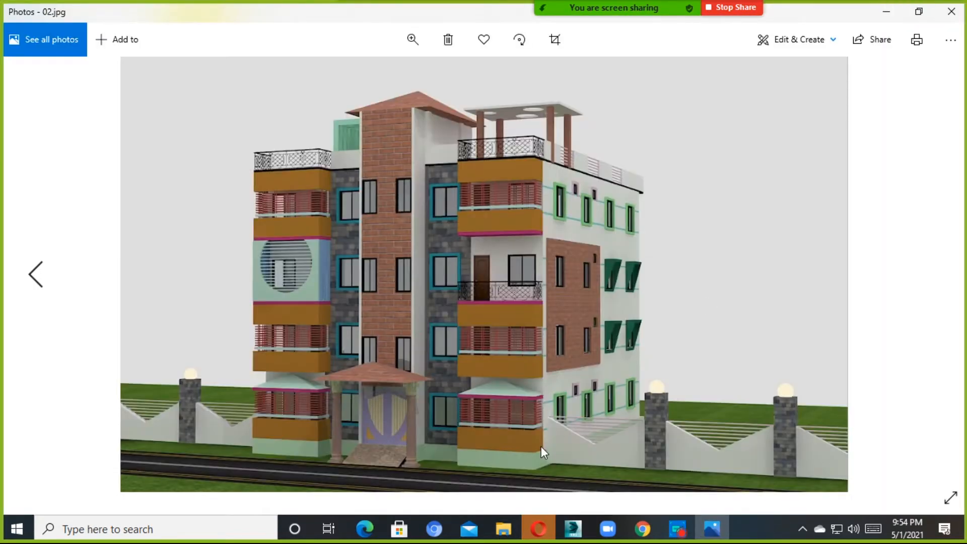
pyautogui.doubleClick(542, 447)
pyautogui.moveTo(487, 332); pyautogui.dragTo(476, 482)
pyautogui.moveTo(428, 288); pyautogui.dragTo(416, 470)
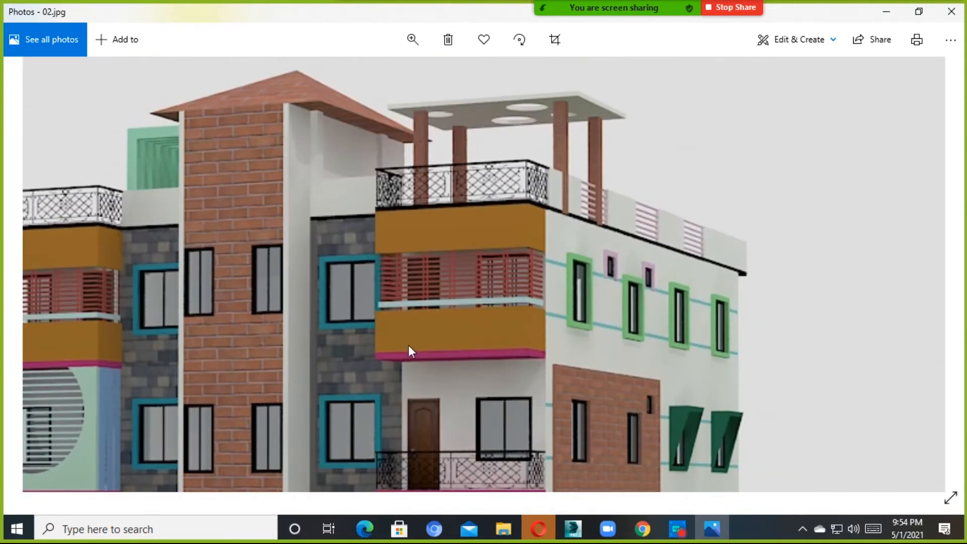
pyautogui.doubleClick(409, 346)
pyautogui.doubleClick(652, 370)
pyautogui.doubleClick(485, 290)
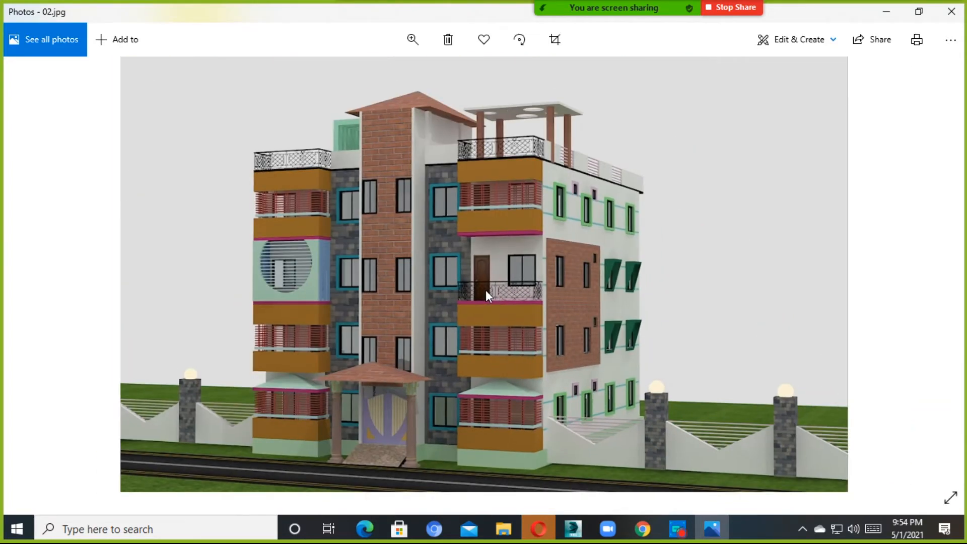
pyautogui.click(951, 11)
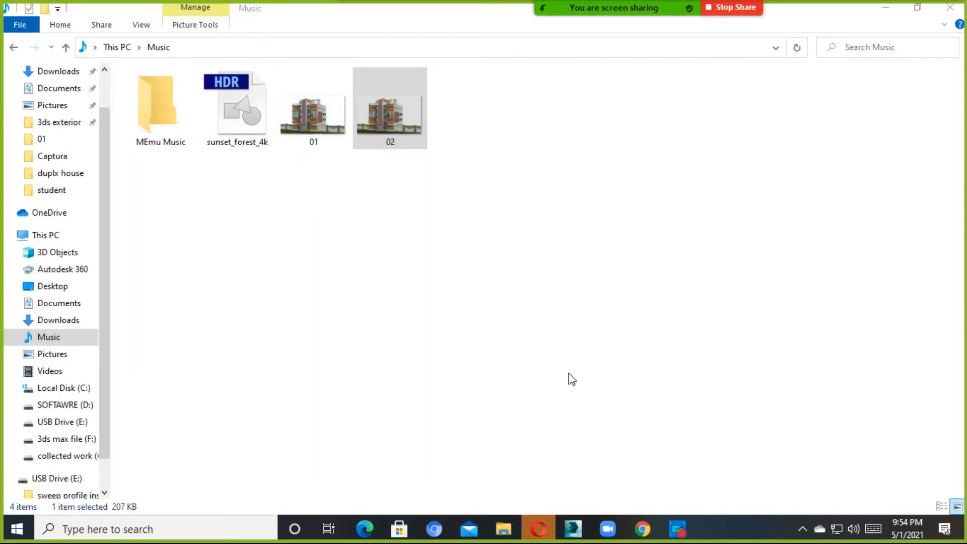
pyautogui.click(678, 529)
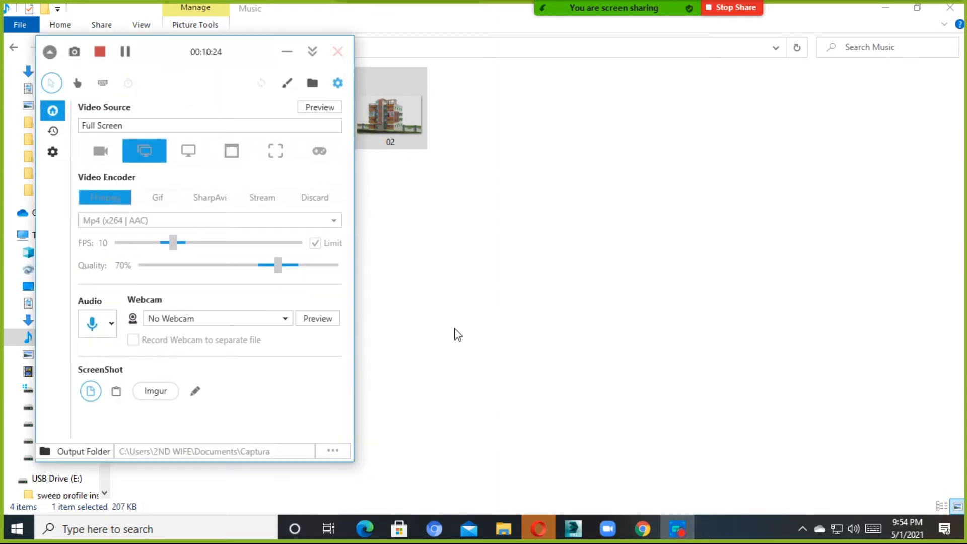
pyautogui.click(289, 52)
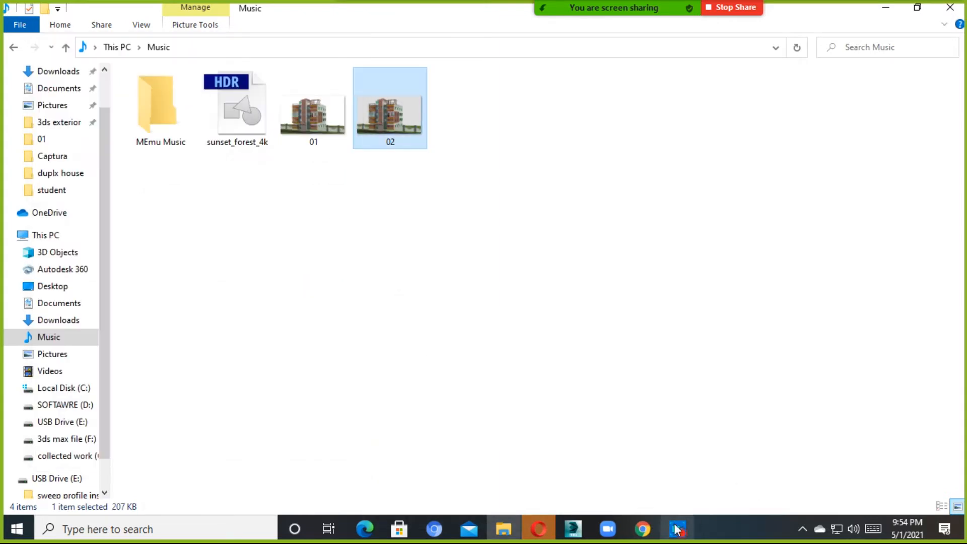
# Return to 3ds Max, close the rendered frame window, and save the scene file
pyautogui.click(574, 529)
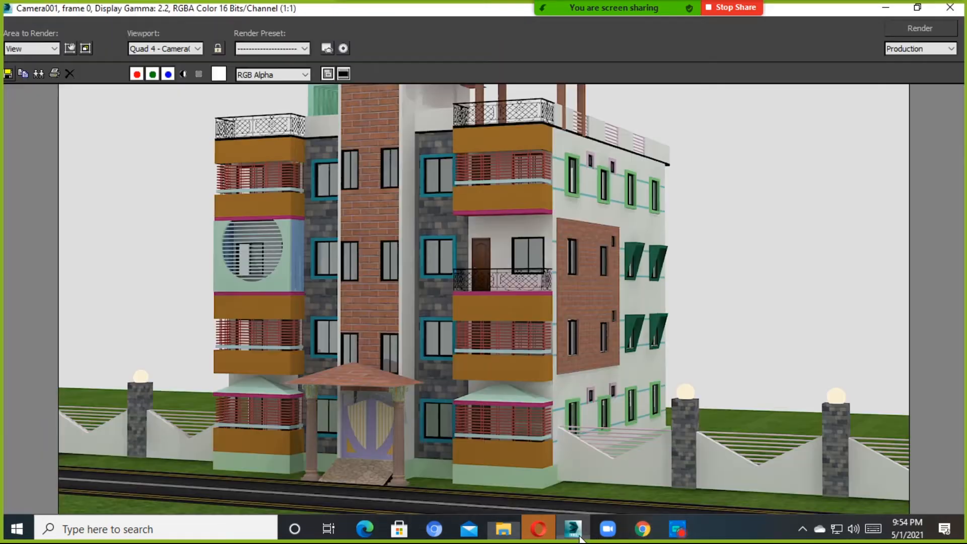
pyautogui.click(950, 7)
pyautogui.hotkey('ctrl', 's')
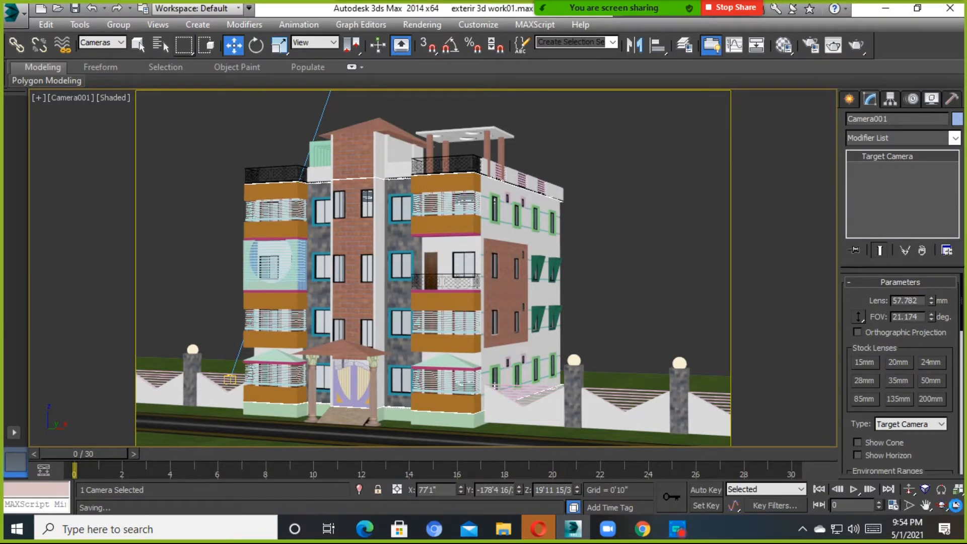
# Change the second camera viewport to an orthographic view from above and maximise it with the site, camera and distant light in frame
pyautogui.click(956, 505)
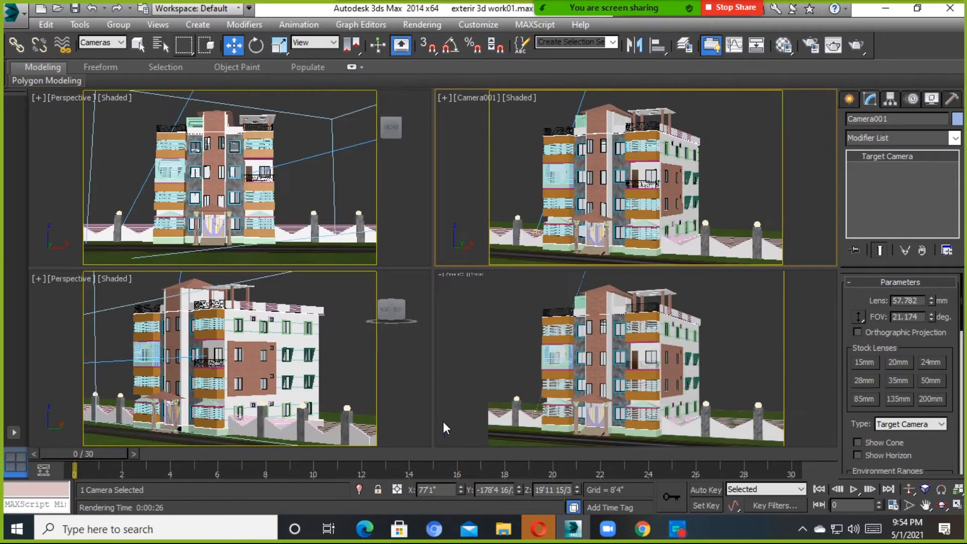
pyautogui.click(462, 363)
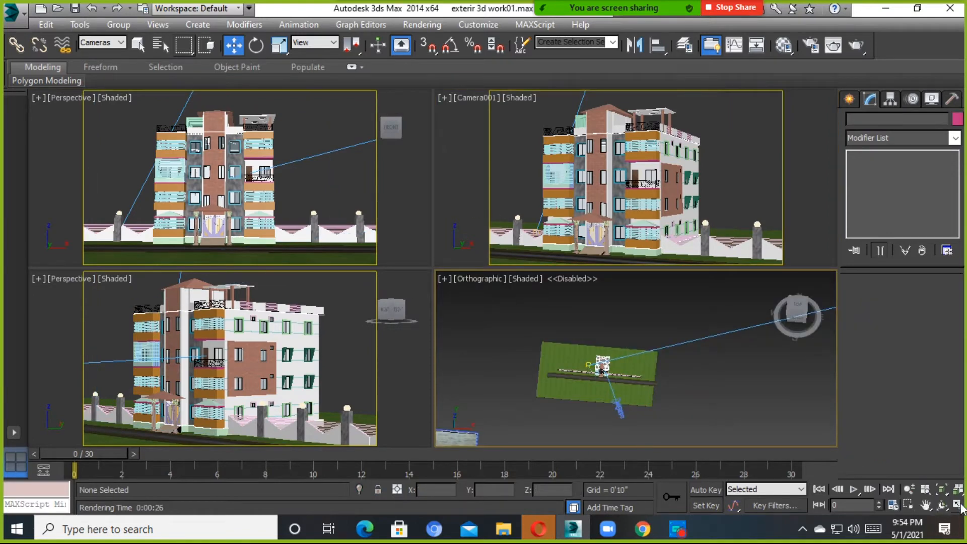
pyautogui.click(956, 505)
pyautogui.scroll(-5, 660, 335)
pyautogui.moveTo(661, 339); pyautogui.dragTo(500, 383, button='middle')
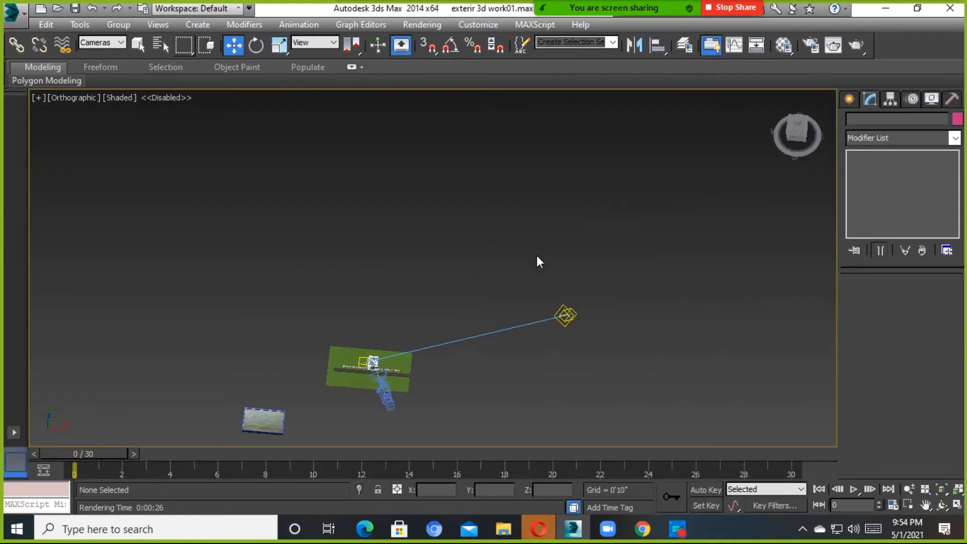
# Set the selection filter to All, select the target directional light, and review its shadow and intensity parameters
pyautogui.click(100, 42)
pyautogui.click(93, 53)
pyautogui.moveTo(511, 389); pyautogui.dragTo(510, 387)
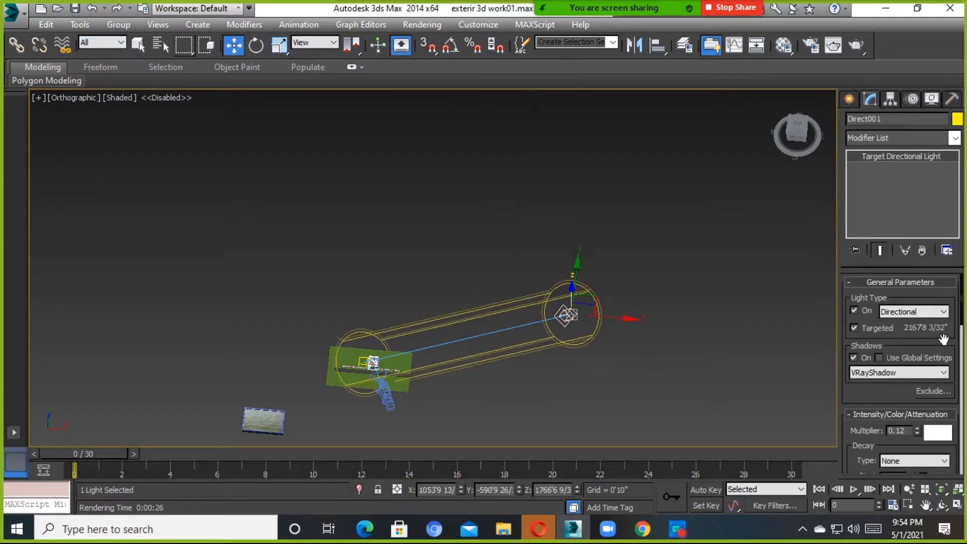
pyautogui.scroll(-4, 933, 369)
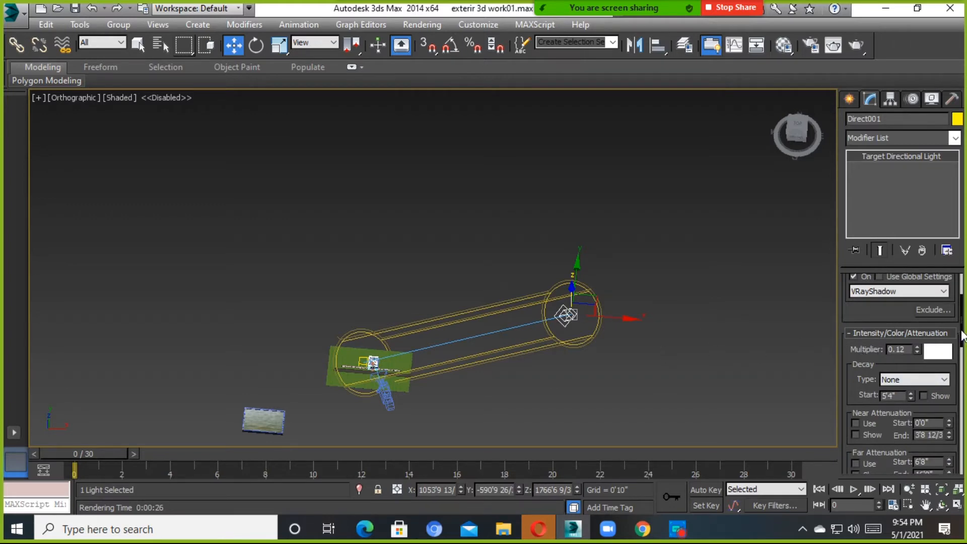
pyautogui.scroll(1, 928, 348)
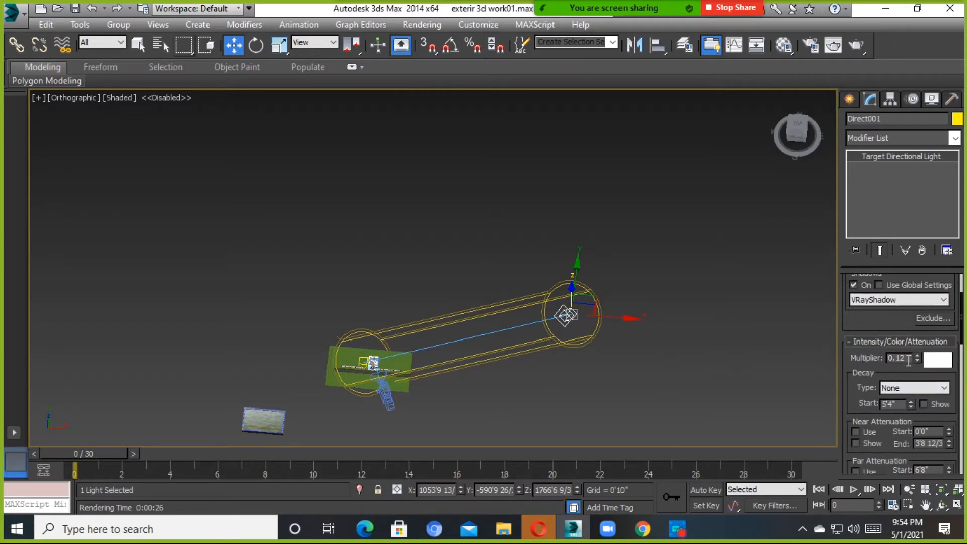
pyautogui.scroll(3, 436, 345)
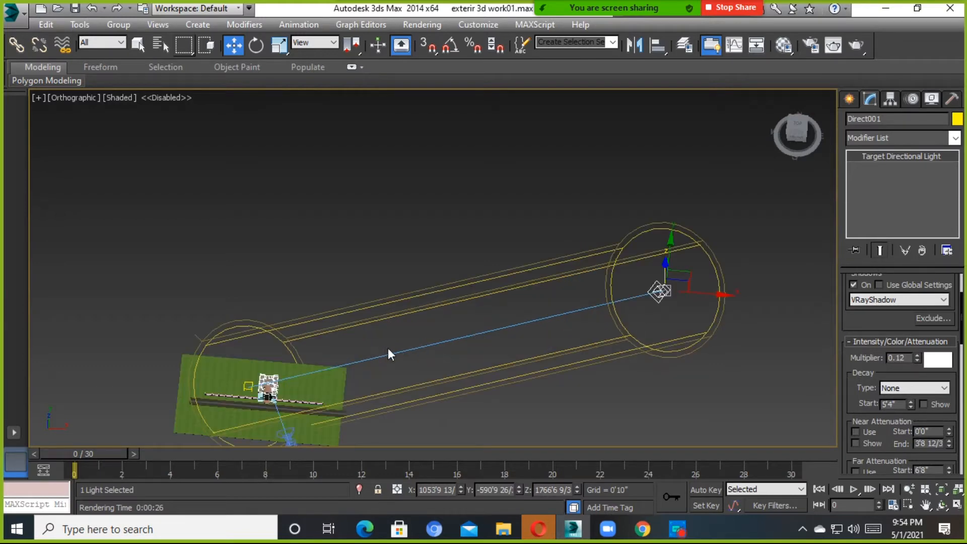
pyautogui.moveTo(388, 354); pyautogui.dragTo(412, 325, button='middle')
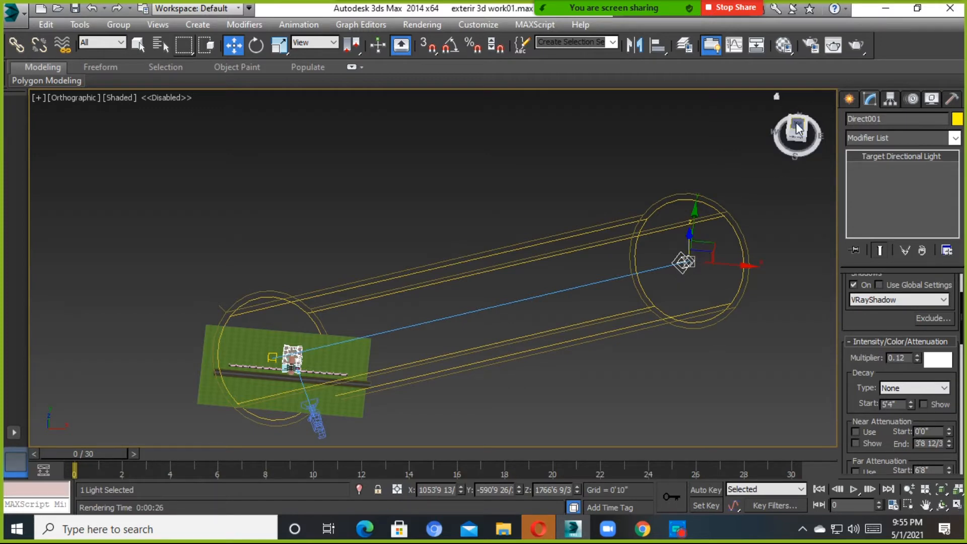
# Switch the viewport to the Top view, deselect the light, and frame the building, road and camera
pyautogui.press('t')
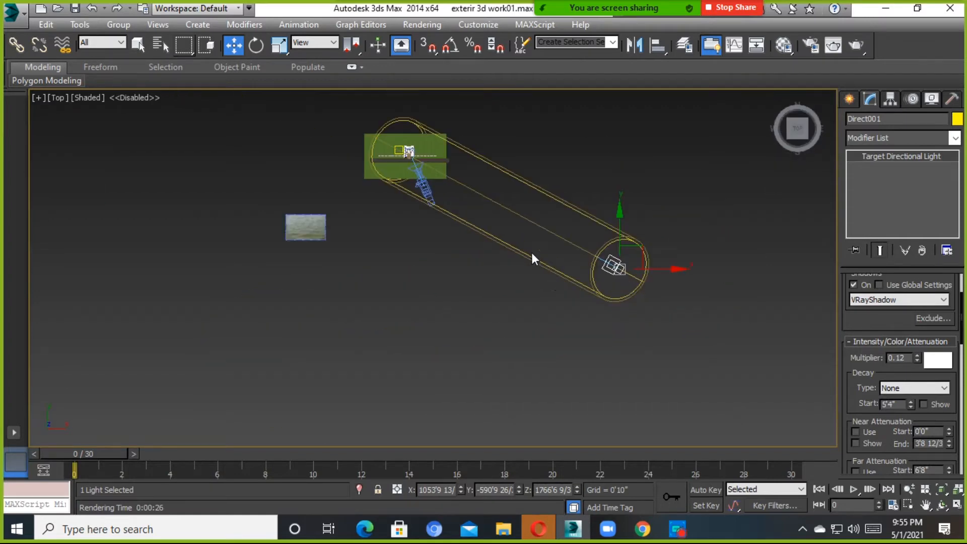
pyautogui.moveTo(532, 254); pyautogui.dragTo(580, 334, button='middle')
pyautogui.scroll(3, 665, 337)
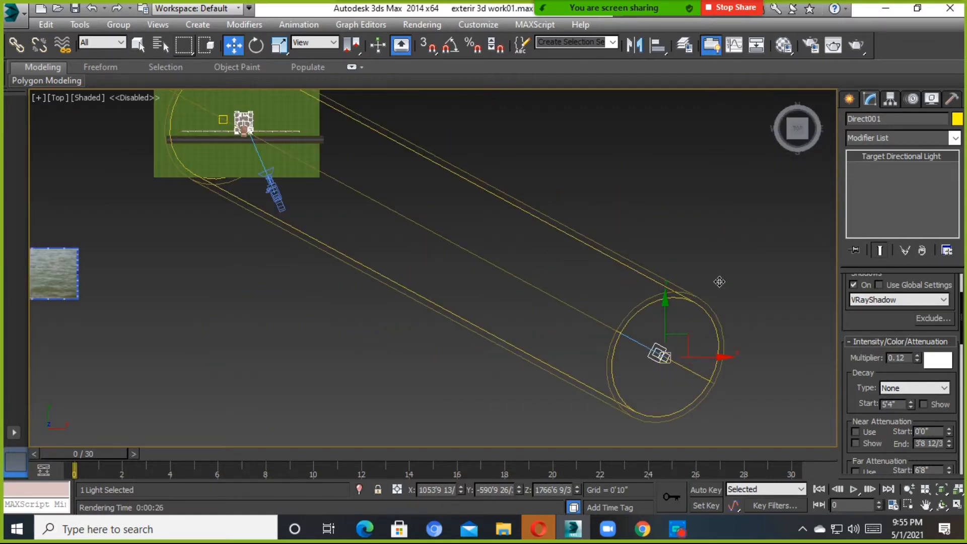
pyautogui.click(576, 425)
pyautogui.moveTo(291, 259); pyautogui.dragTo(551, 408, button='middle')
pyautogui.scroll(5, 523, 338)
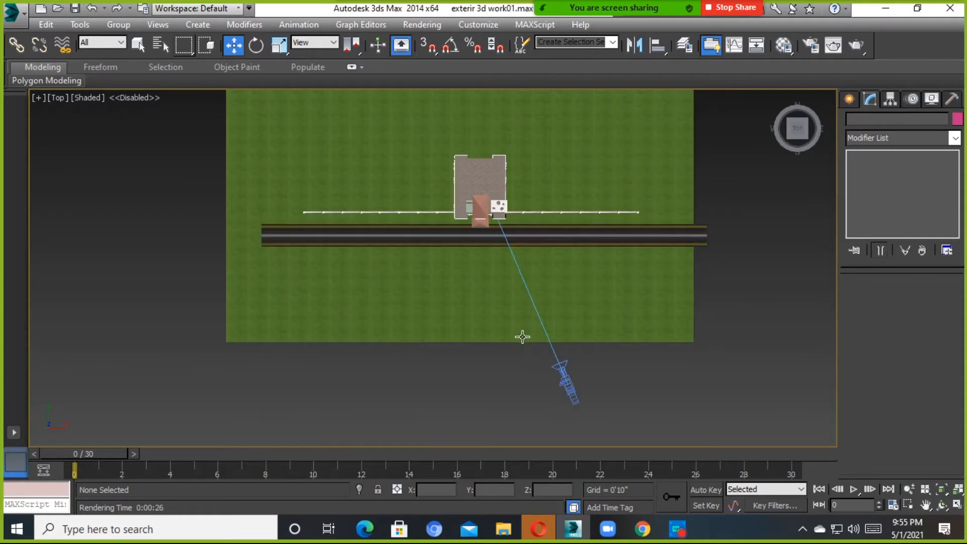
pyautogui.moveTo(520, 334); pyautogui.dragTo(495, 347, button='middle')
# Save the scene as a new file named exterir 3d work02 in the student folder
pyautogui.click(11, 12)
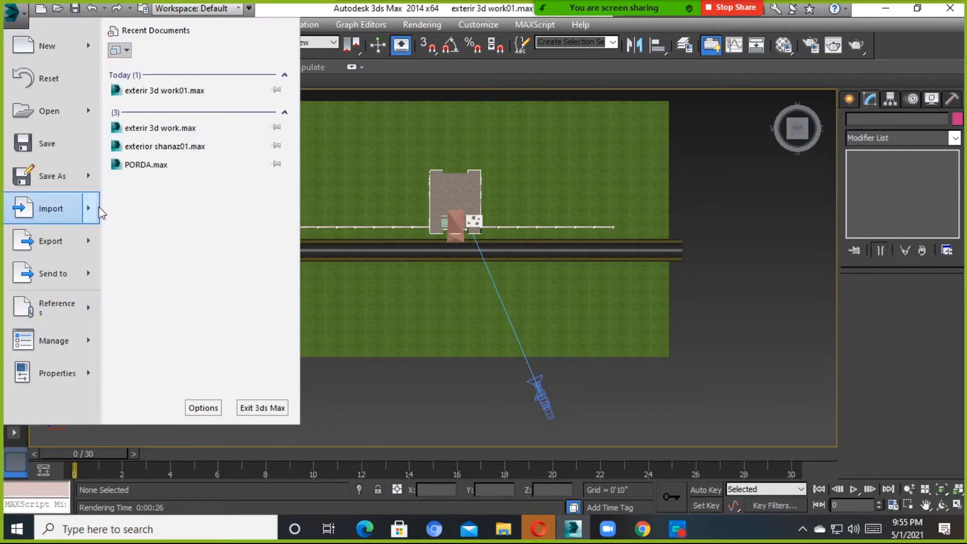
pyautogui.click(50, 175)
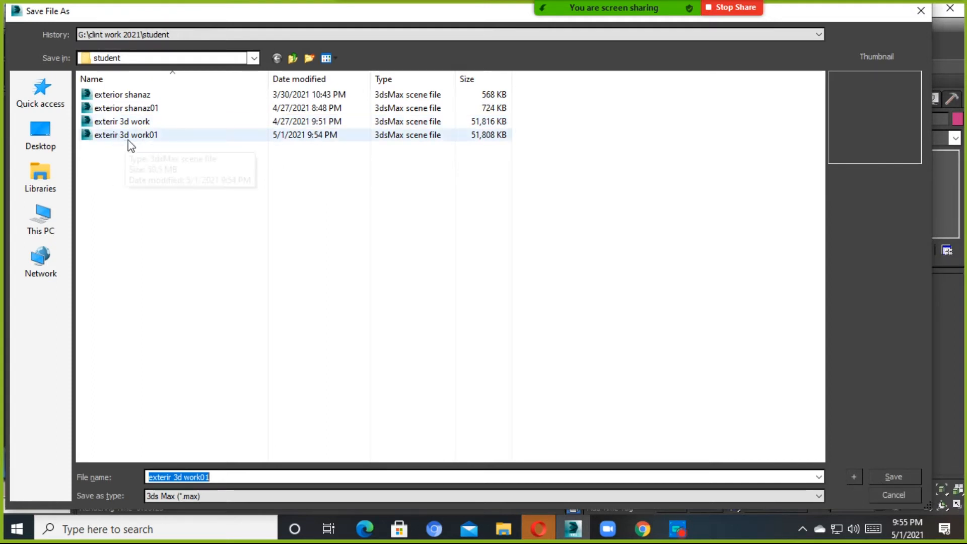
pyautogui.press('Return')
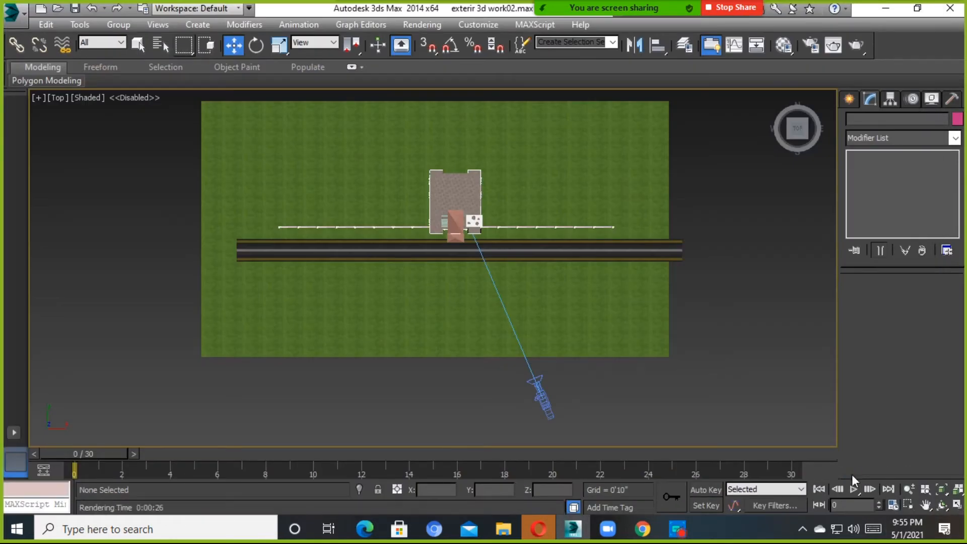
pyautogui.click(12, 11)
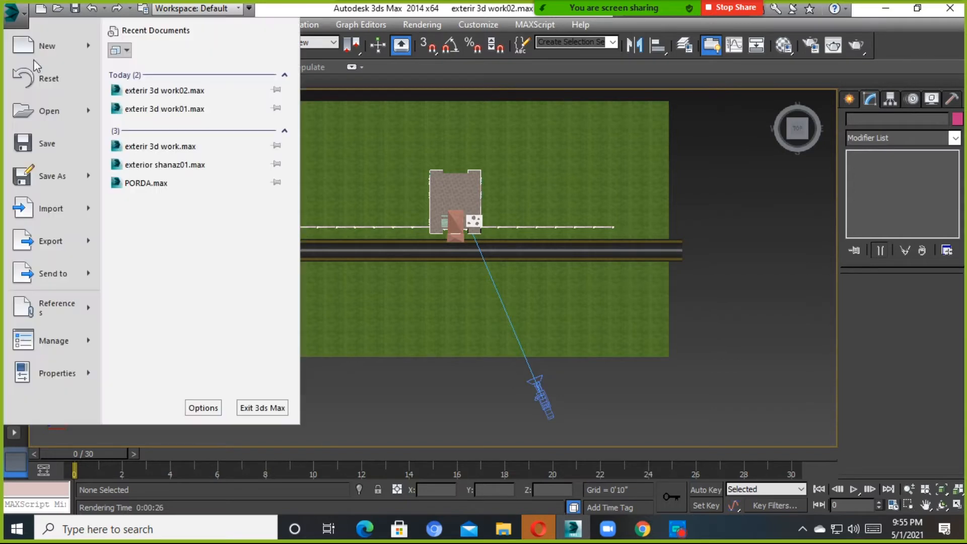
pyautogui.click(356, 182)
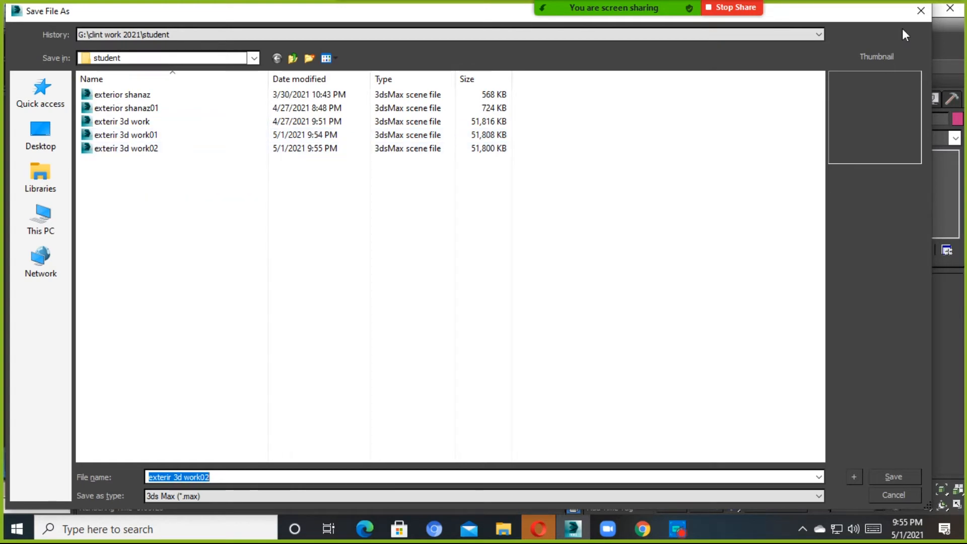
pyautogui.click(921, 10)
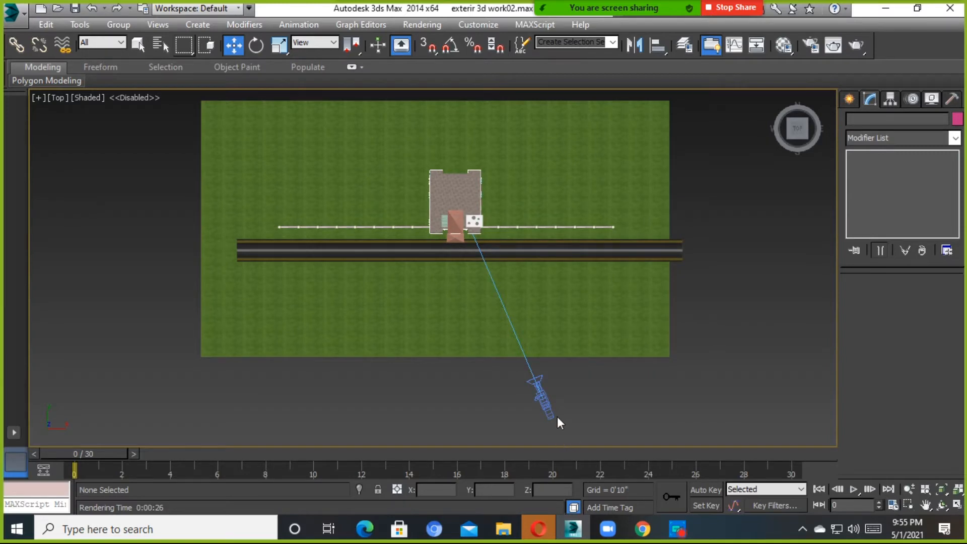
# Change the camera in front of the building to the 28mm stock lens and clear the selection
pyautogui.moveTo(568, 389); pyautogui.dragTo(474, 418)
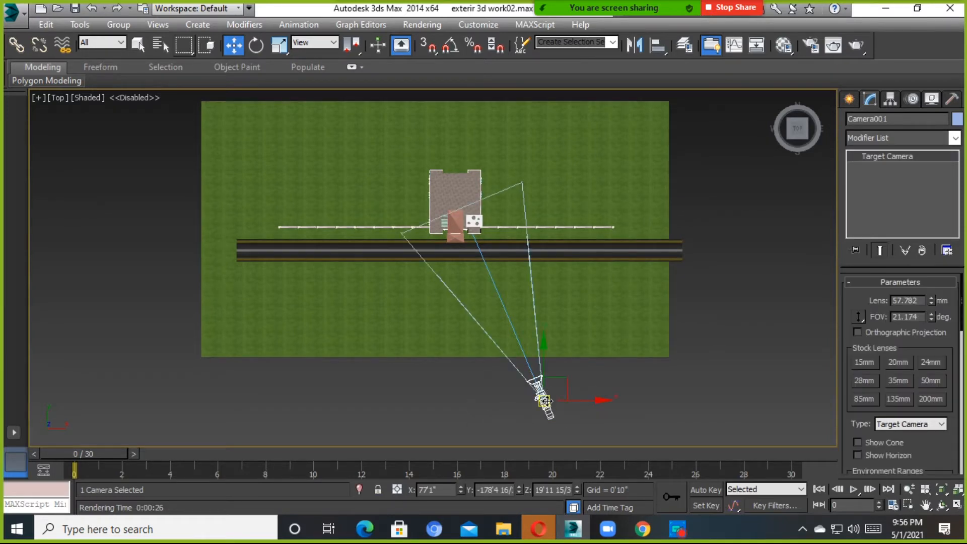
pyautogui.scroll(4, 548, 402)
pyautogui.moveTo(596, 365); pyautogui.dragTo(607, 397, button='middle')
pyautogui.scroll(-4, 616, 373)
pyautogui.click(860, 380)
pyautogui.scroll(2, 574, 347)
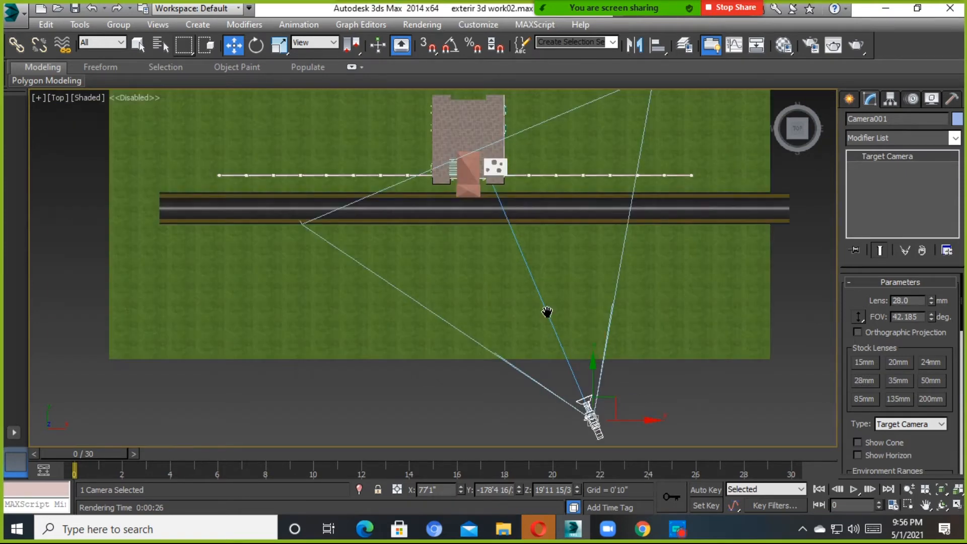
pyautogui.moveTo(548, 313); pyautogui.dragTo(548, 375, button='middle')
pyautogui.scroll(1, 496, 217)
pyautogui.scroll(3, 464, 274)
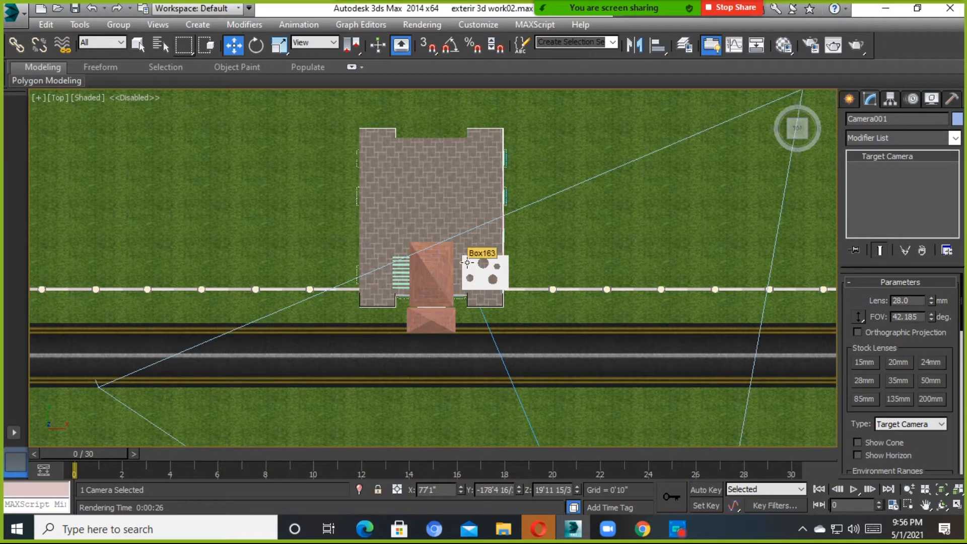
pyautogui.scroll(-6, 467, 262)
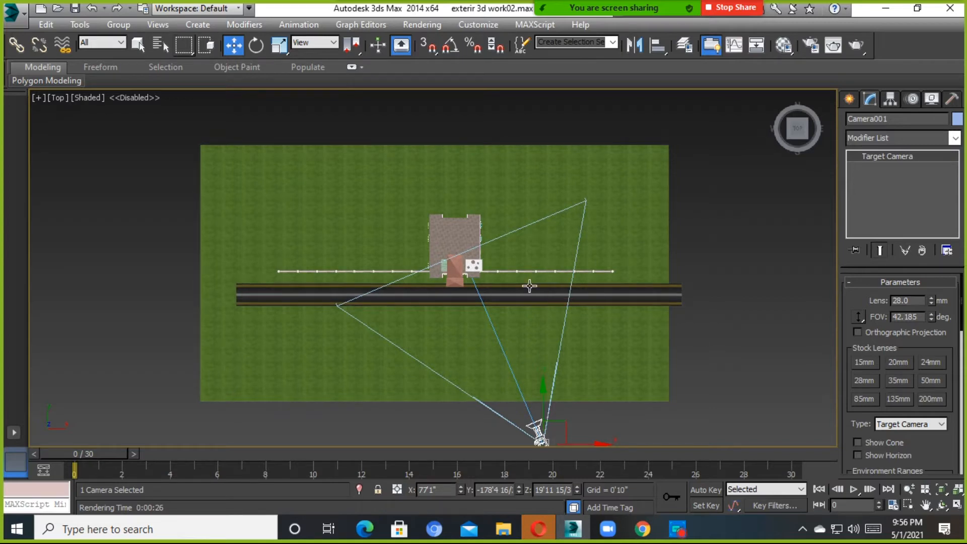
pyautogui.moveTo(529, 286); pyautogui.dragTo(592, 275, button='middle')
pyautogui.moveTo(628, 372); pyautogui.dragTo(487, 434)
pyautogui.scroll(4, 492, 209)
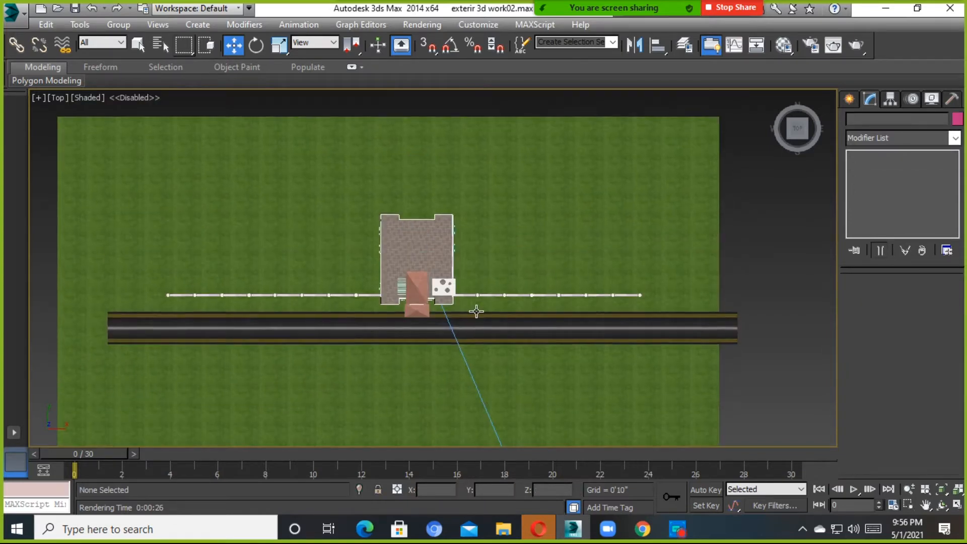
# Check the scene's environment map settings, close them, and switch to Chrome with a new browser tab
pyautogui.press('8')
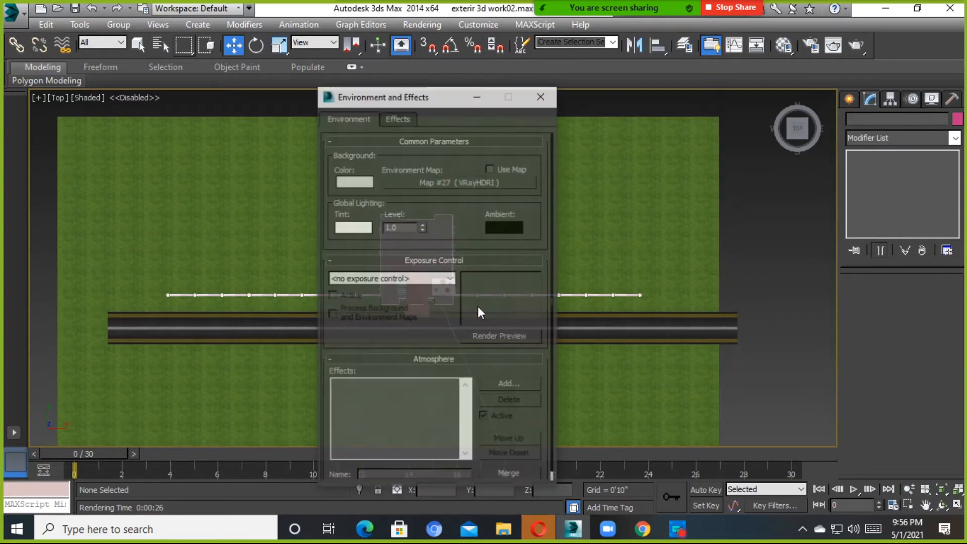
pyautogui.click(540, 96)
pyautogui.hotkey('alt', 'Tab')
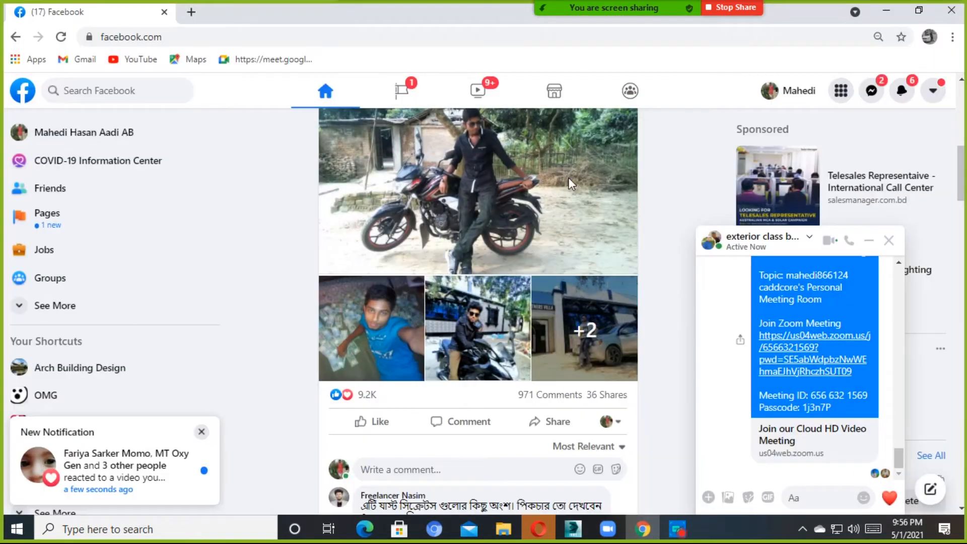
pyautogui.click(191, 12)
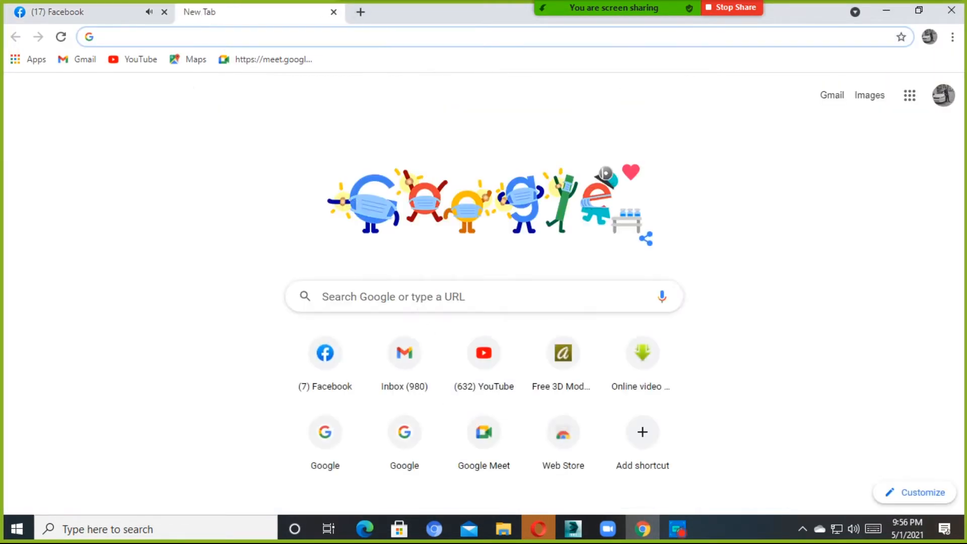
# Search Google for hdri haven and open the HDRI Haven website
pyautogui.click(416, 303)
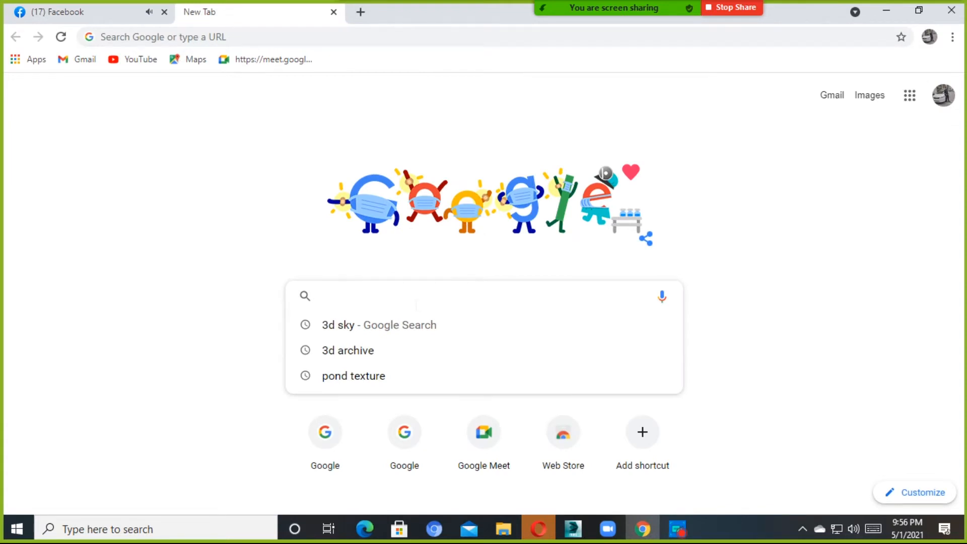
pyautogui.write('hdri')
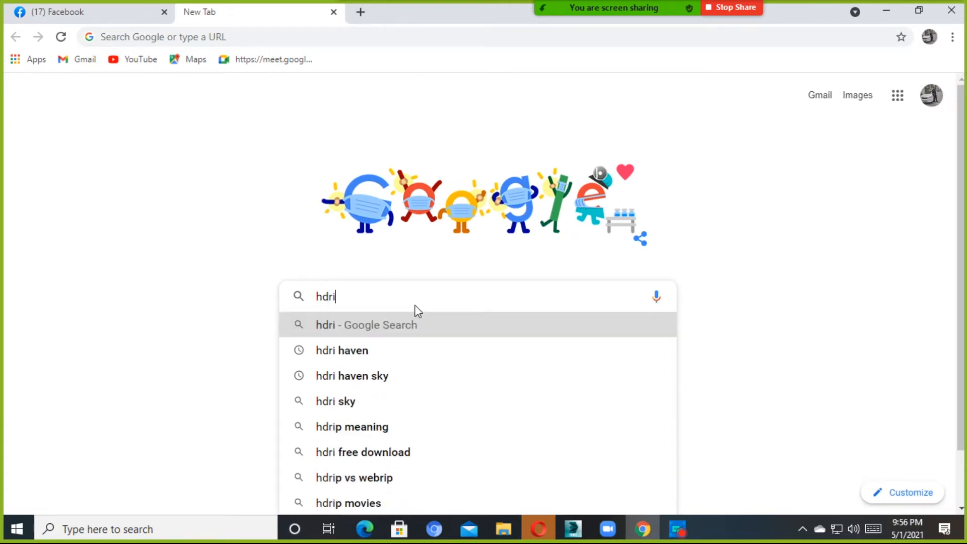
pyautogui.click(350, 358)
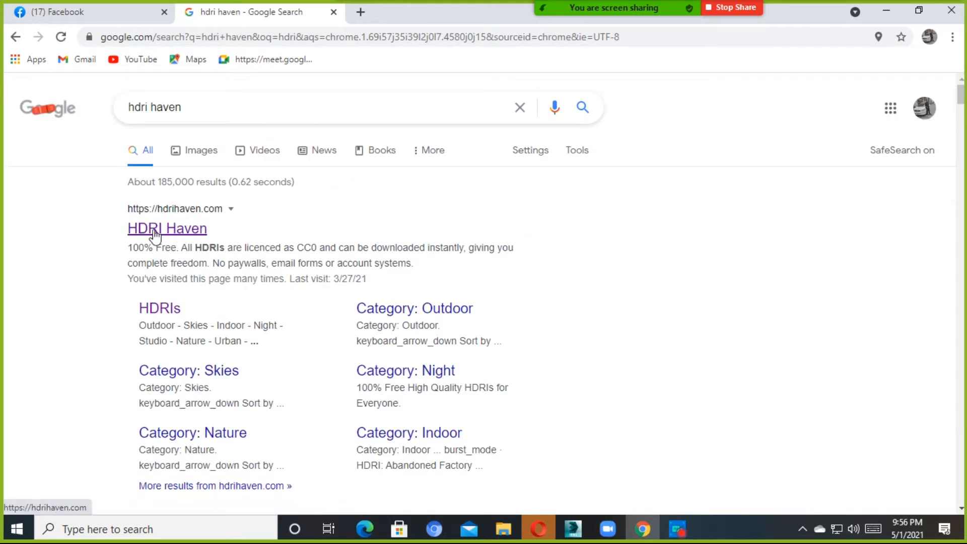
pyautogui.click(182, 229)
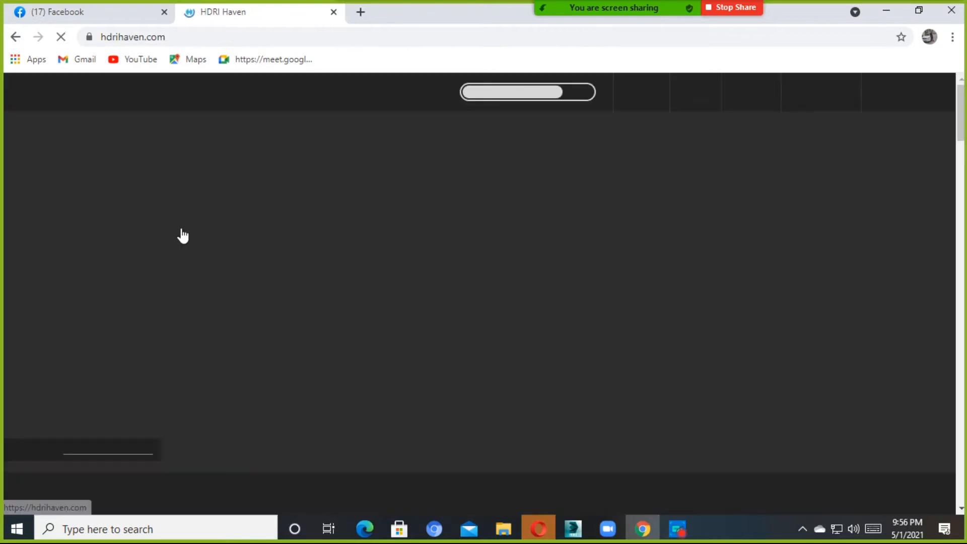
# Look over the HDRI Haven home page, open the HDRIs catalogue and browse its environment images
pyautogui.scroll(-3, 547, 244)
pyautogui.scroll(-13, 557, 257)
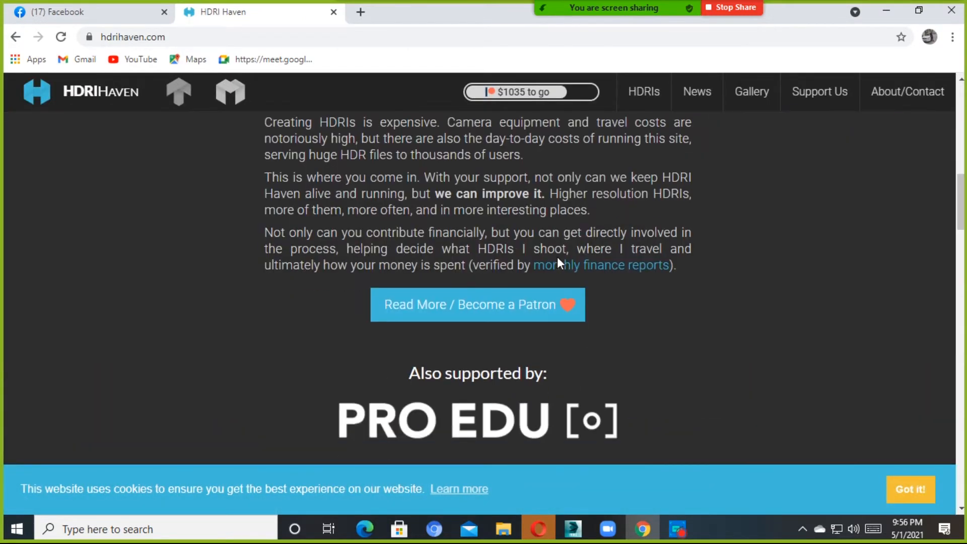
pyautogui.scroll(13, 557, 270)
pyautogui.scroll(3, 537, 318)
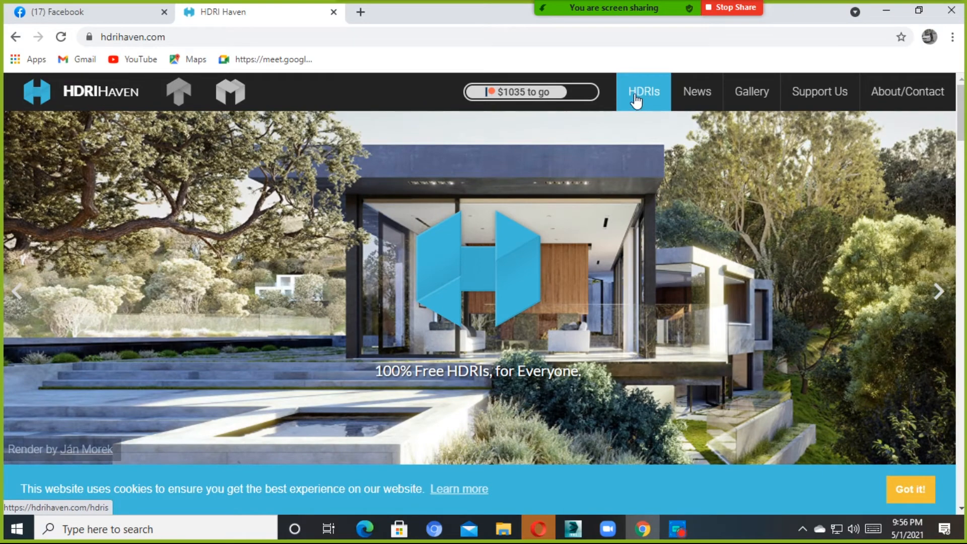
pyautogui.click(636, 98)
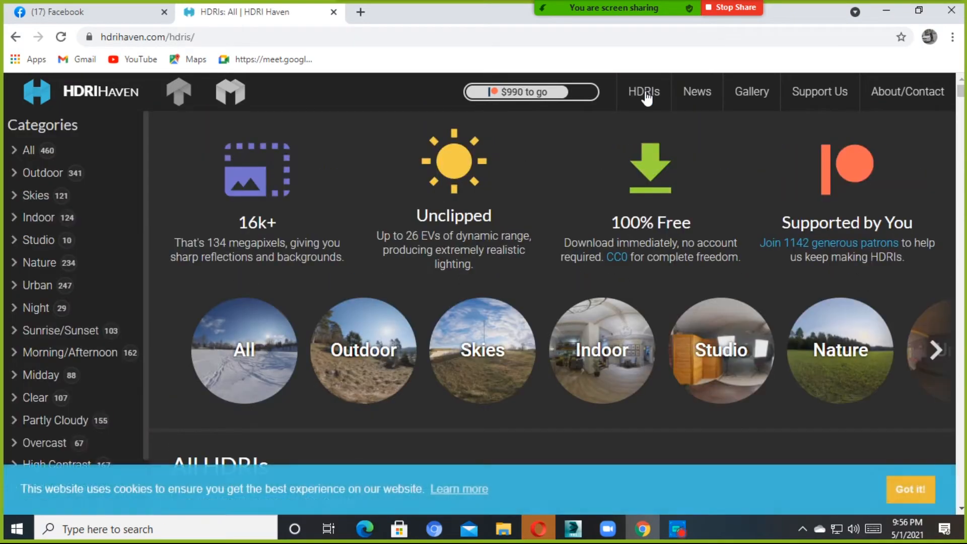
pyautogui.scroll(-8, 614, 252)
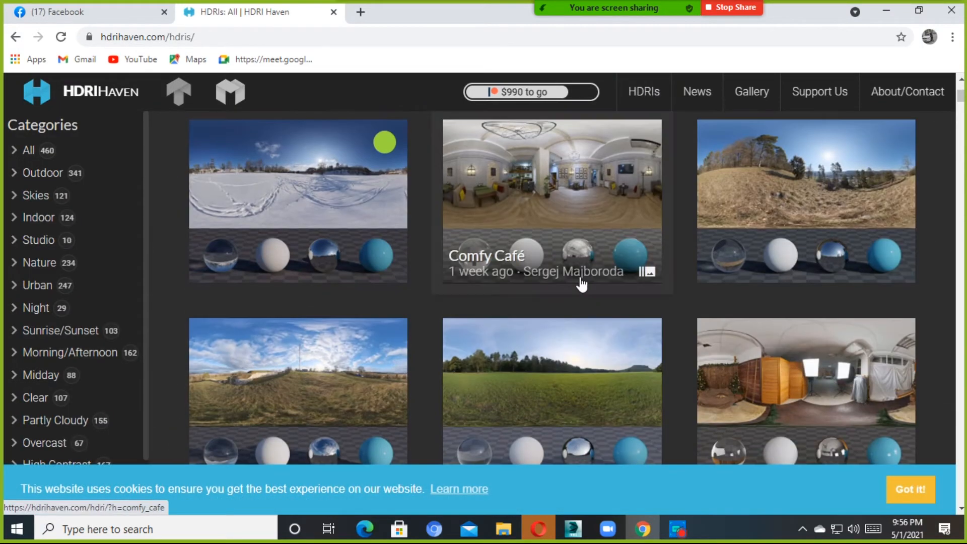
pyautogui.scroll(5, 611, 272)
pyautogui.scroll(-15, 373, 272)
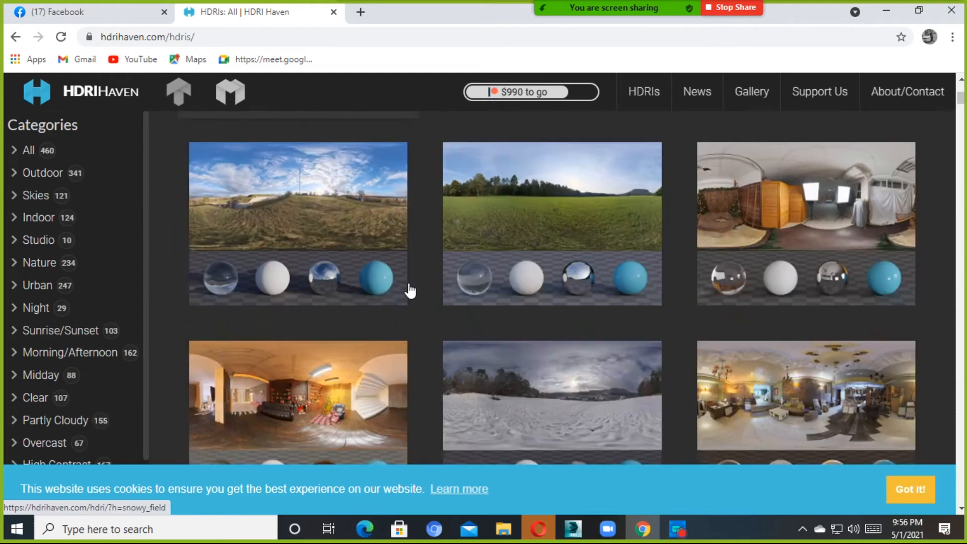
pyautogui.scroll(-12, 565, 301)
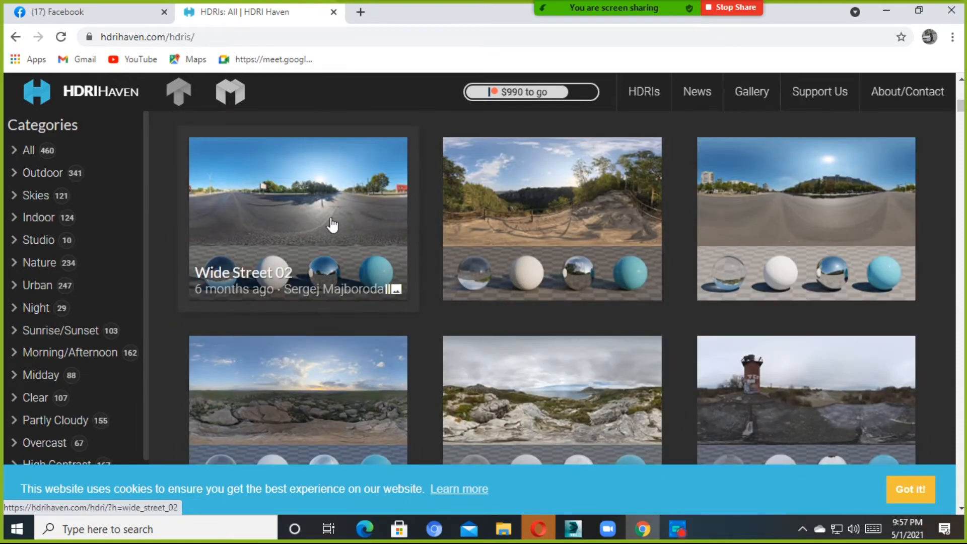
# Open the Wide Street 02 HDRI and download its 4k HDR file
pyautogui.click(342, 191)
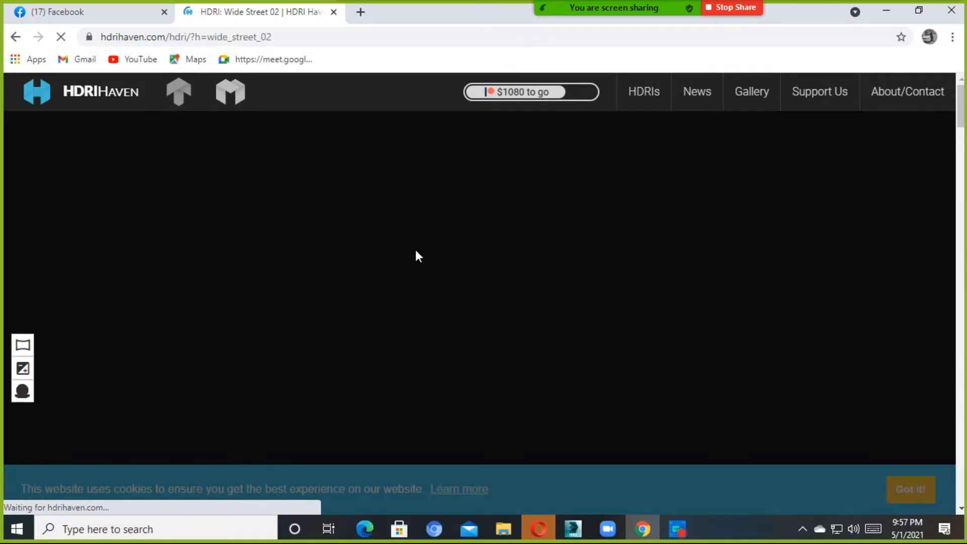
pyautogui.scroll(-15, 484, 258)
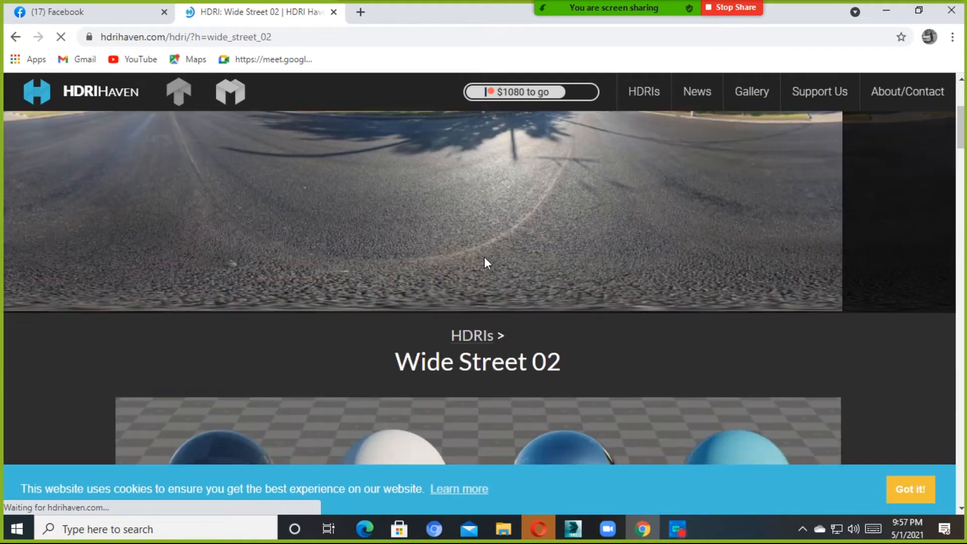
pyautogui.scroll(3, 362, 244)
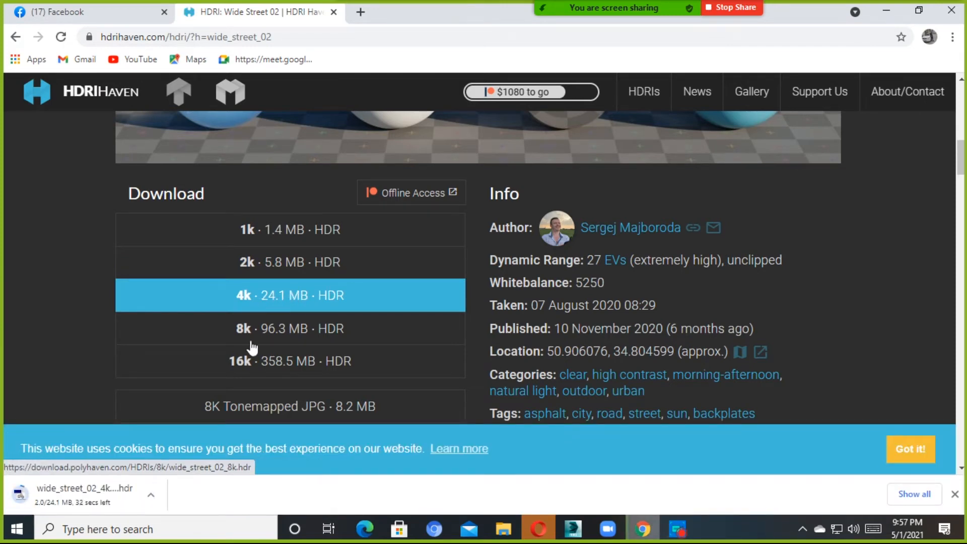
# Return to the HDRI catalogue, open the Cannon HDRI and download its 4k EXR file
pyautogui.click(15, 36)
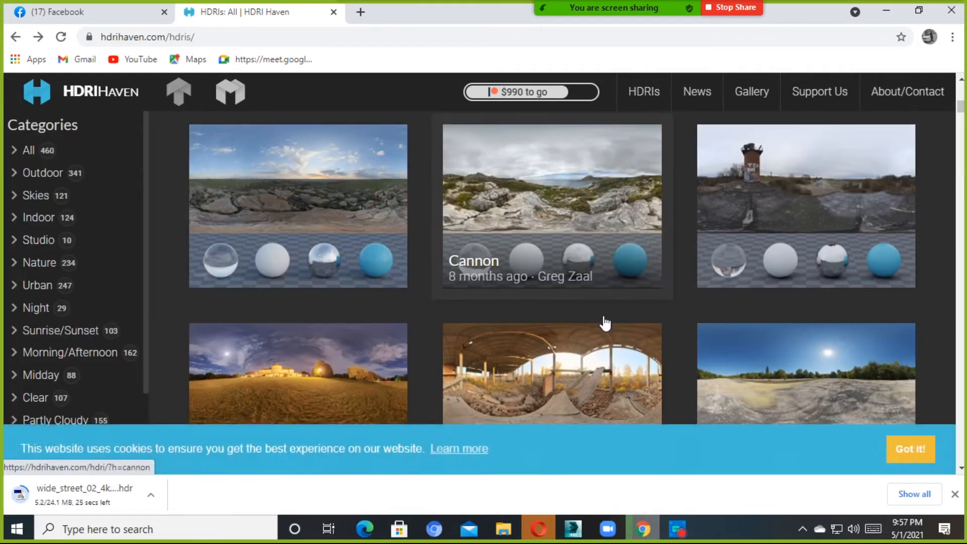
pyautogui.click(583, 210)
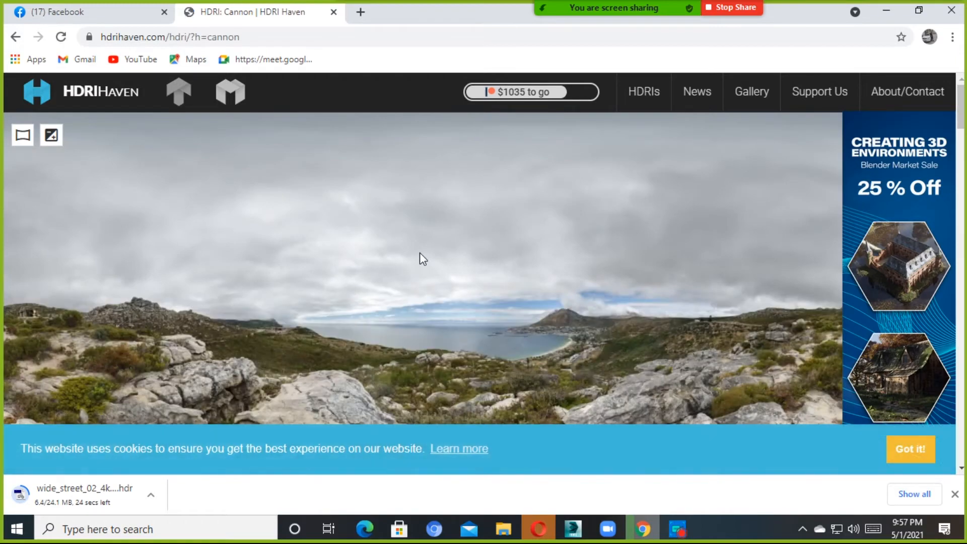
pyautogui.scroll(-6, 421, 255)
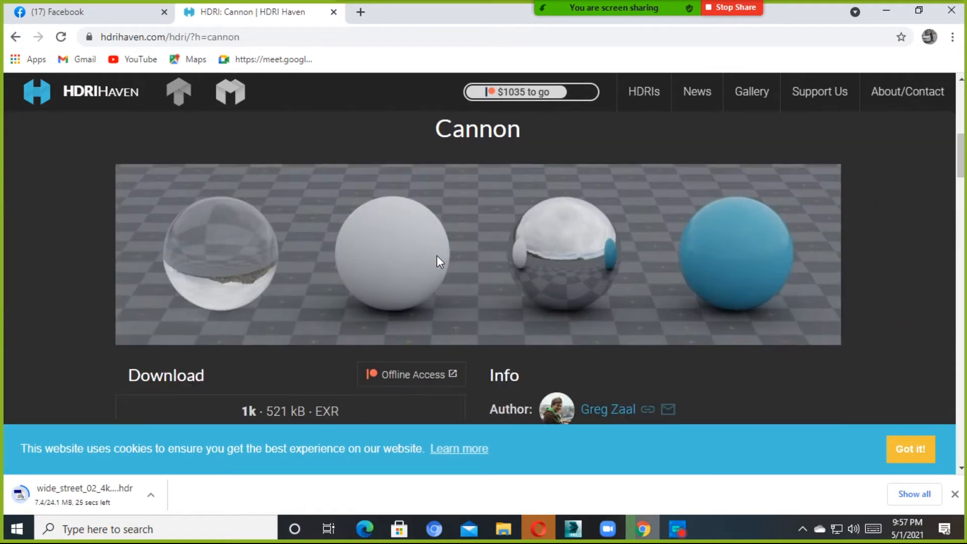
pyautogui.scroll(-6, 436, 256)
pyautogui.scroll(1, 438, 262)
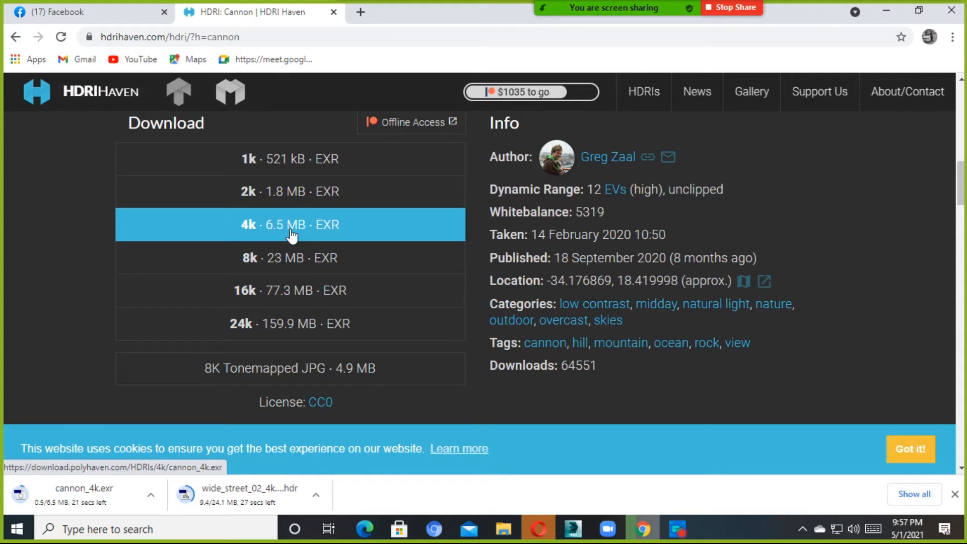
# Look over the Cannon HDRI page, examining its sphere previews and download resolutions
pyautogui.scroll(5, 291, 234)
pyautogui.scroll(-5, 322, 242)
pyautogui.scroll(2, 352, 250)
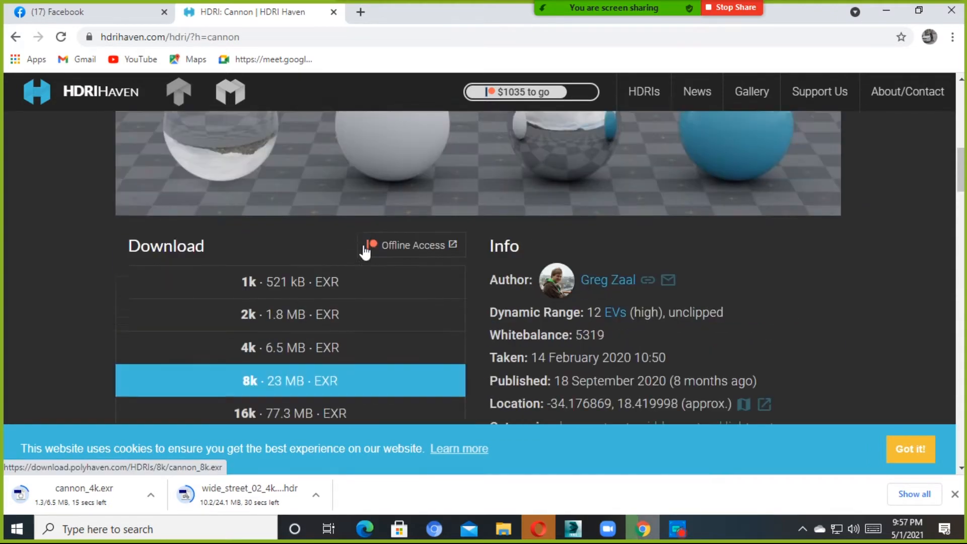
pyautogui.scroll(1, 364, 246)
pyautogui.scroll(10, 364, 245)
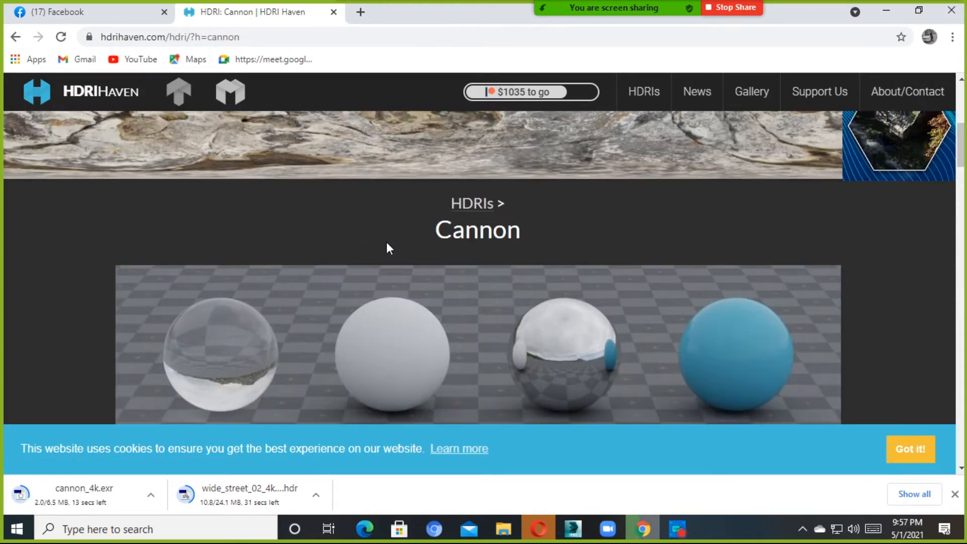
pyautogui.scroll(-3, 529, 234)
pyautogui.scroll(-1, 529, 240)
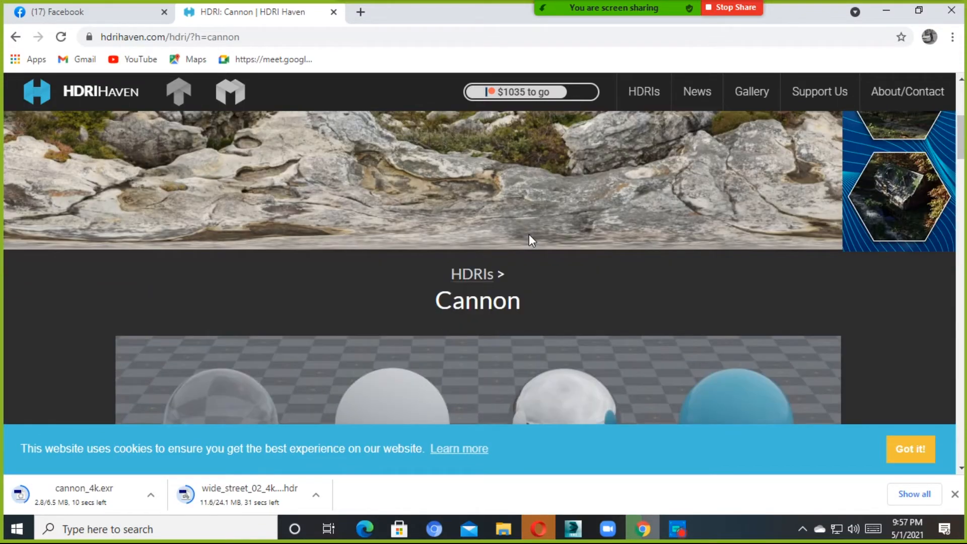
pyautogui.scroll(-5, 527, 235)
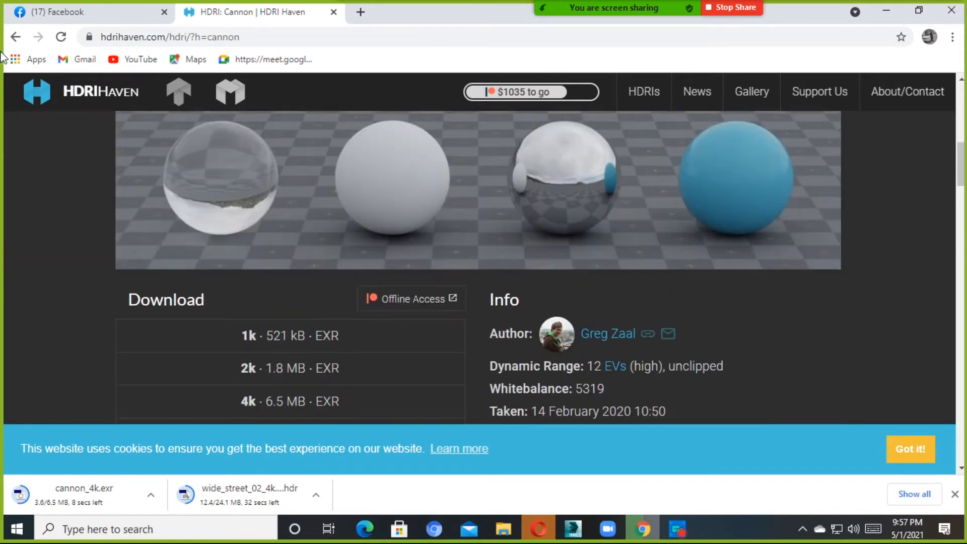
# Go back to the HDRI catalogue, browse further environment images and open the Gamrig HDRI
pyautogui.click(17, 37)
pyautogui.scroll(-5, 558, 340)
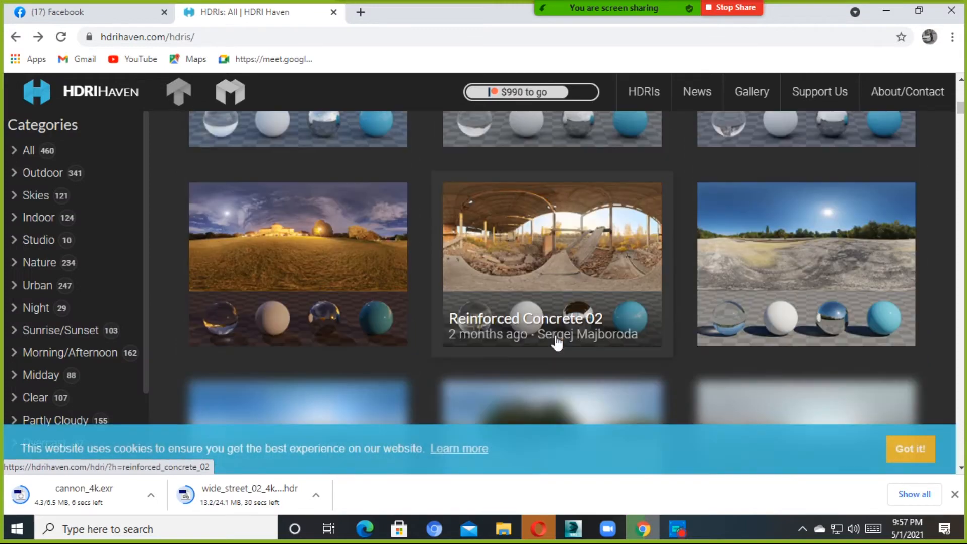
pyautogui.scroll(-2, 558, 343)
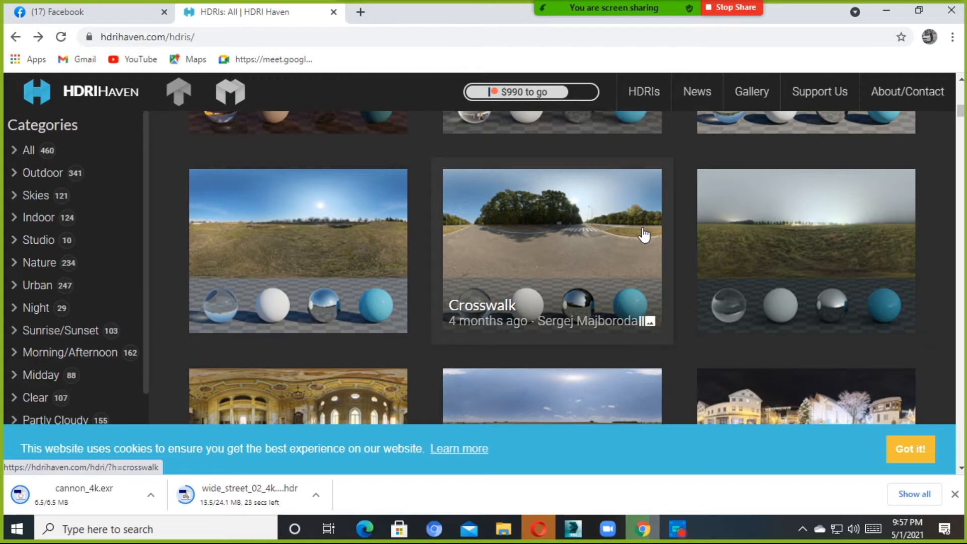
pyautogui.scroll(-2, 646, 242)
pyautogui.scroll(-4, 652, 256)
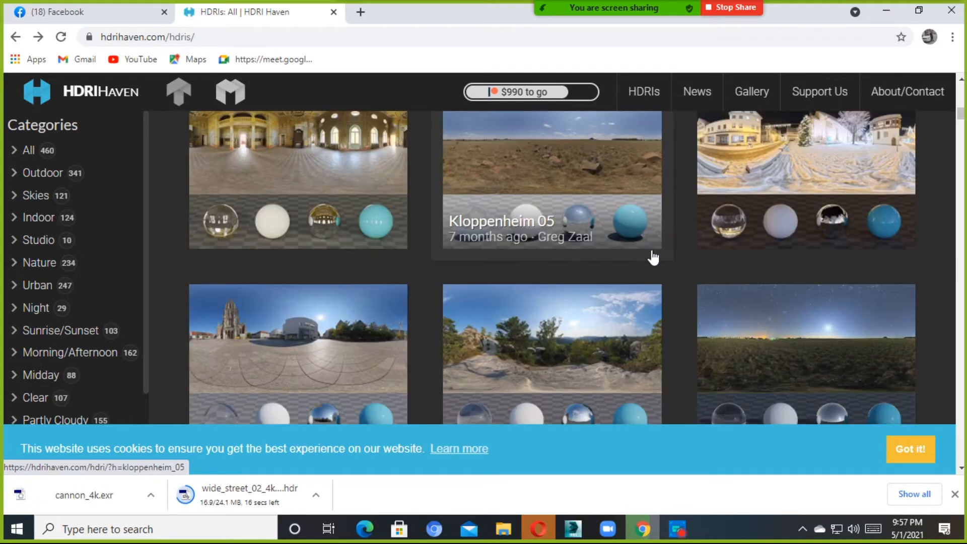
pyautogui.click(507, 342)
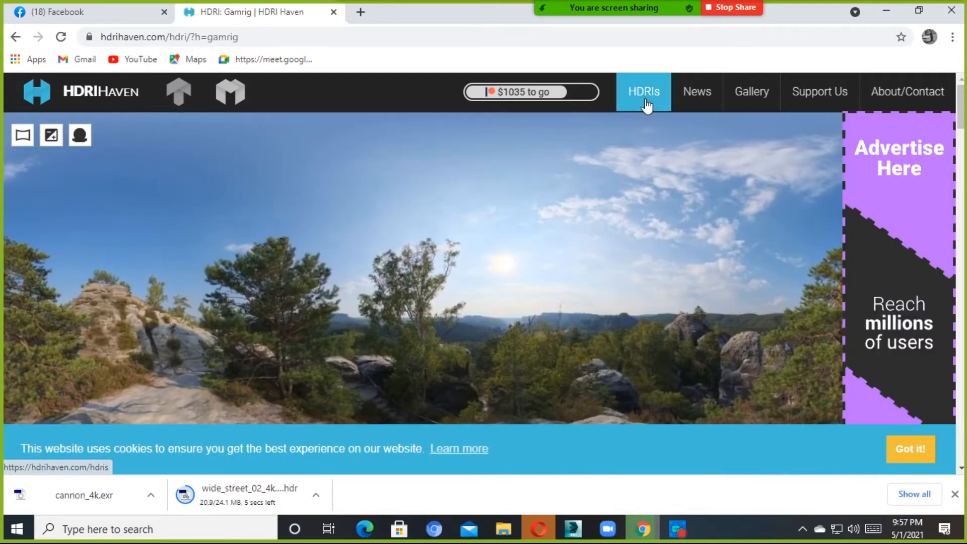
# Reopen the full HDRI catalogue, open the Lilienstein HDRI and download its 4k HDR file
pyautogui.click(645, 103)
pyautogui.scroll(-8, 332, 360)
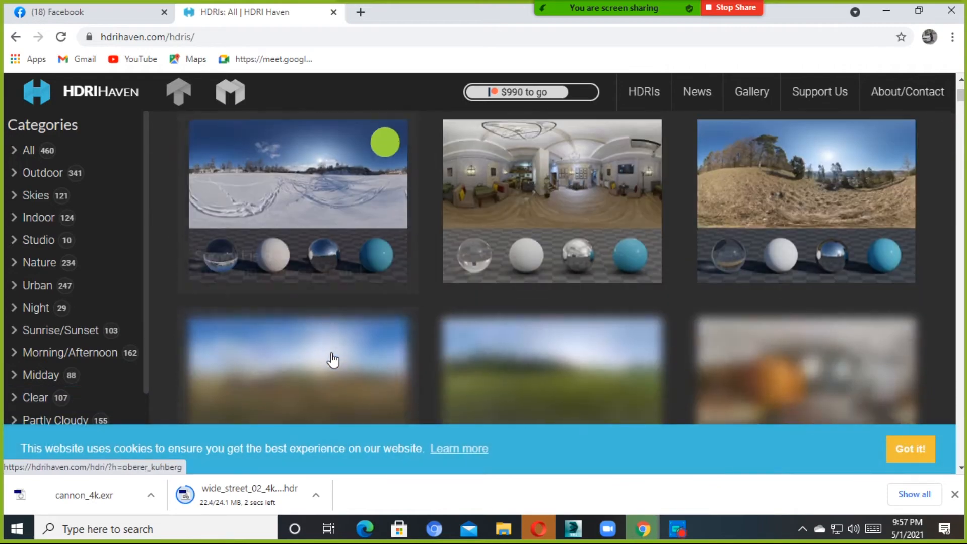
pyautogui.scroll(4, 496, 270)
pyautogui.scroll(-9, 525, 234)
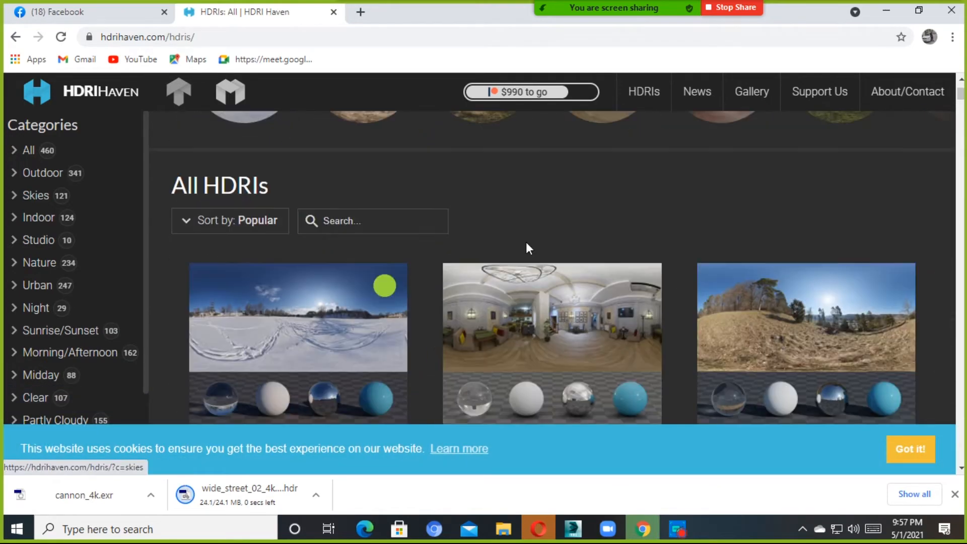
pyautogui.scroll(-1, 527, 250)
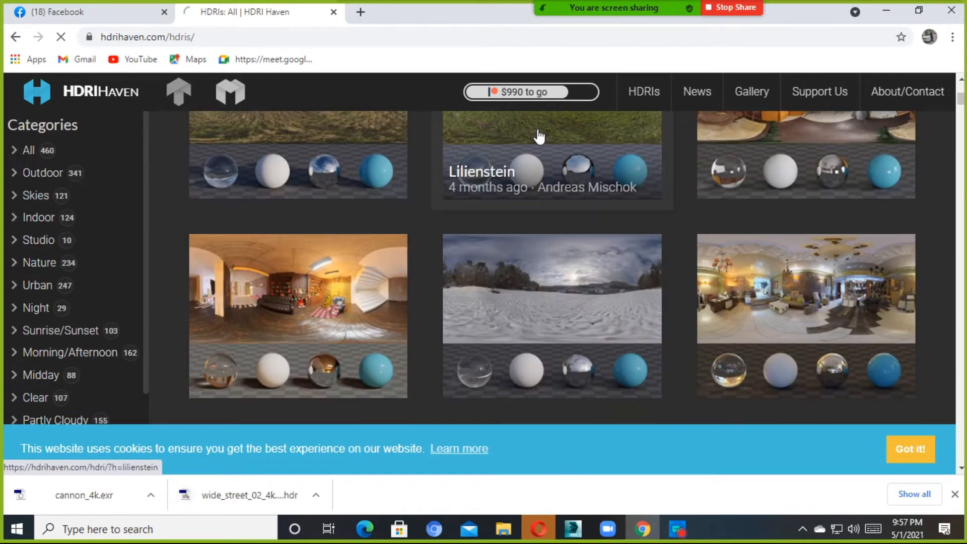
pyautogui.click(522, 169)
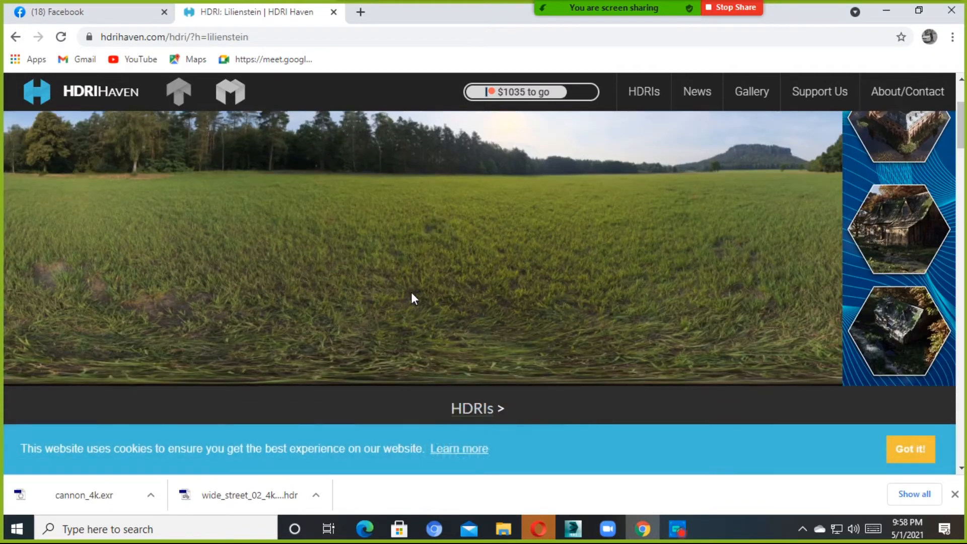
pyautogui.scroll(-7, 373, 237)
pyautogui.scroll(-1, 341, 243)
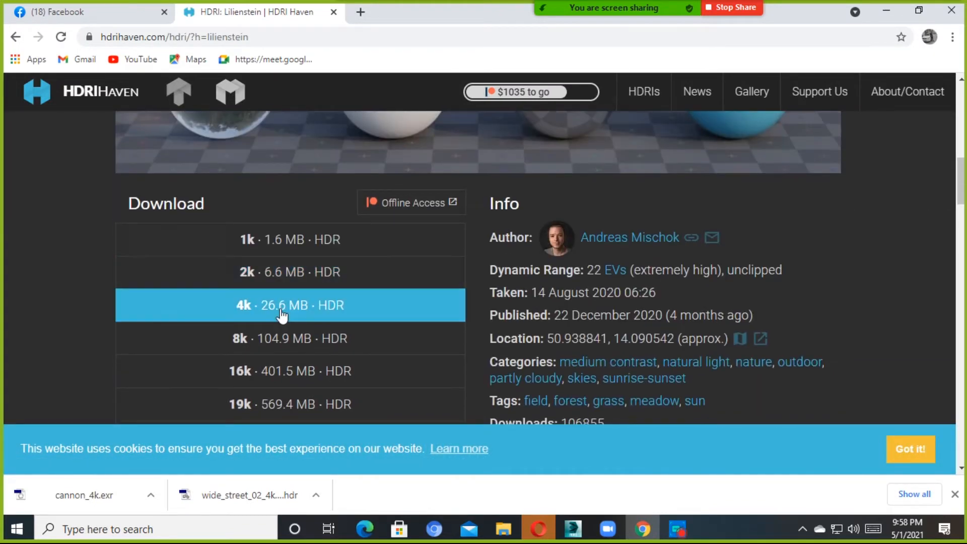
pyautogui.click(281, 312)
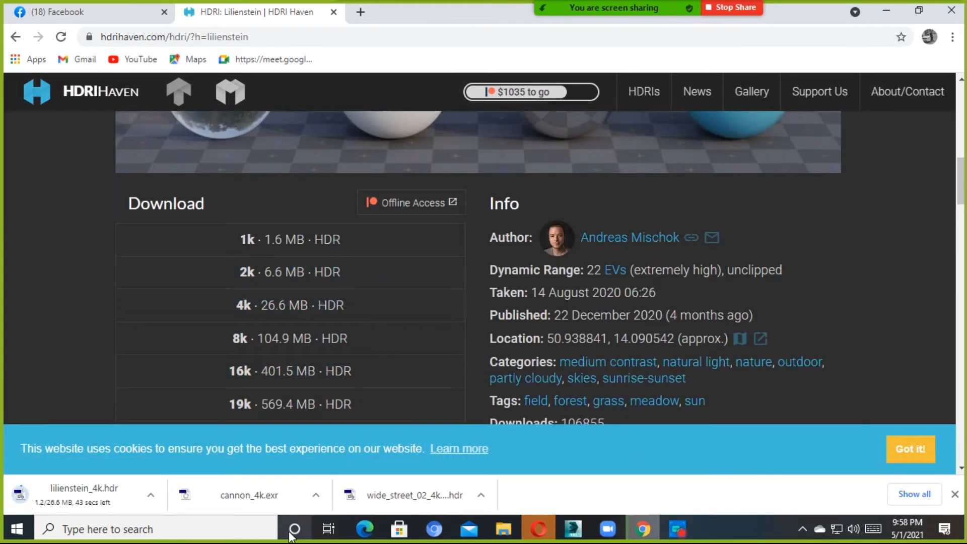
# Switch to File Explorer and open the Downloads folder to check the downloaded HDRI files
pyautogui.click(501, 537)
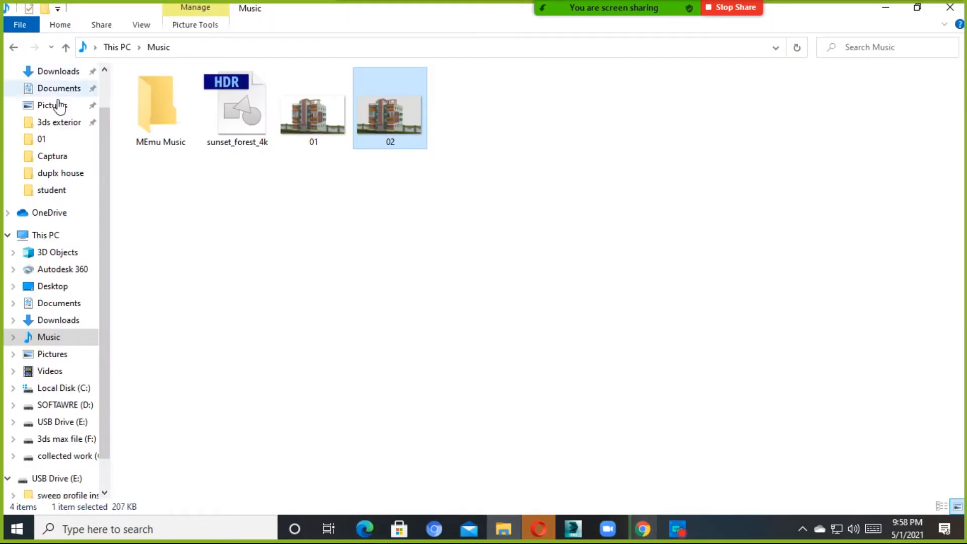
pyautogui.click(55, 234)
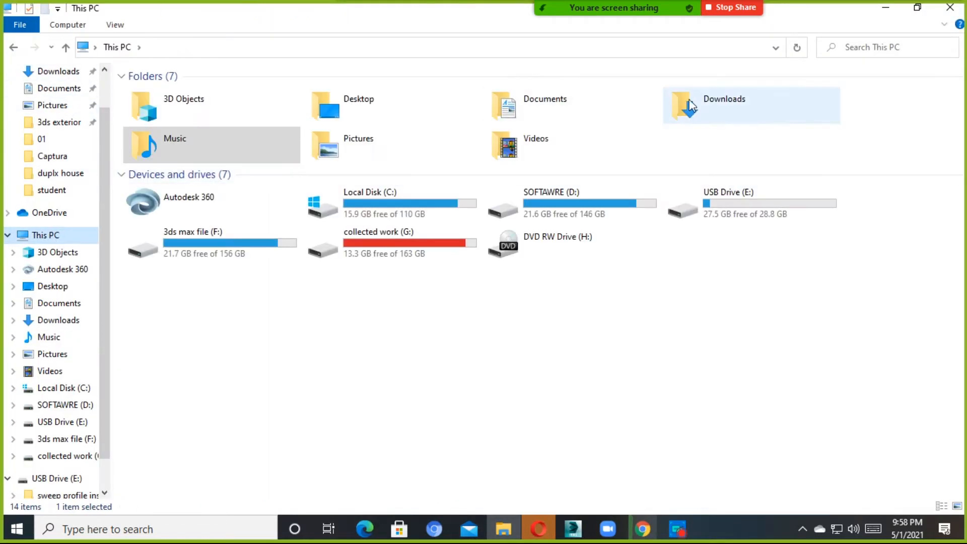
pyautogui.doubleClick(676, 99)
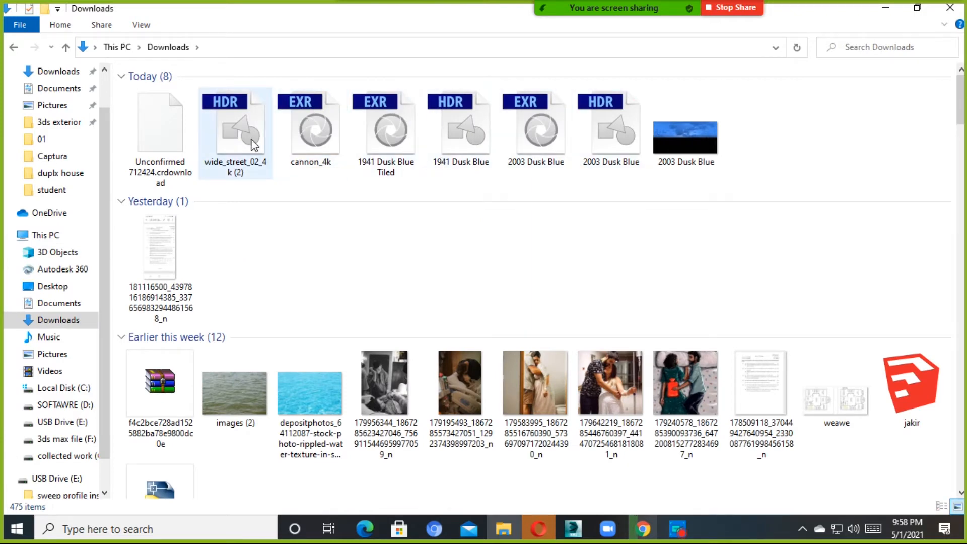
# Switch to 3ds Max, open the Environment and Effects settings and move the dialog off the building
pyautogui.click(573, 529)
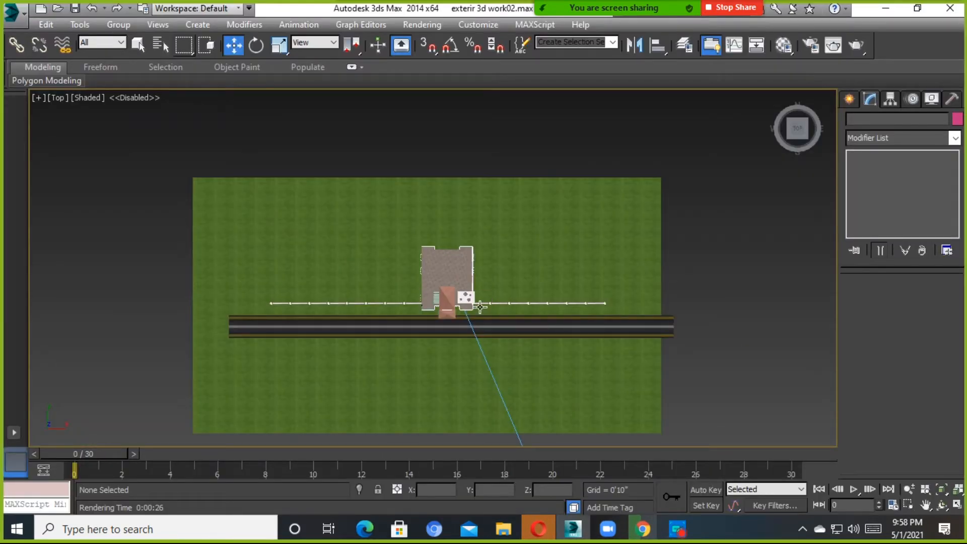
pyautogui.press('8')
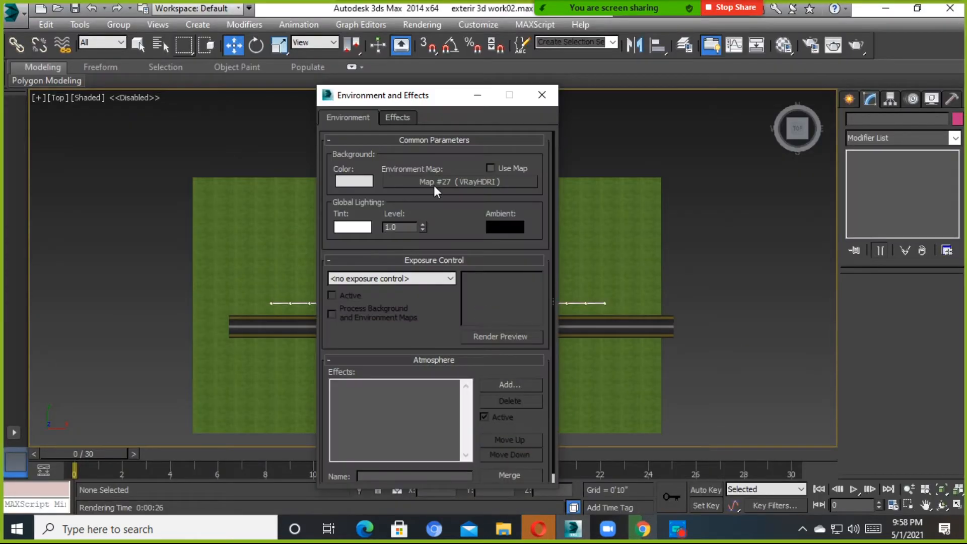
pyautogui.click(539, 95)
pyautogui.press('8')
pyautogui.press('8')
pyautogui.press('8')
pyautogui.moveTo(441, 98); pyautogui.dragTo(506, 71)
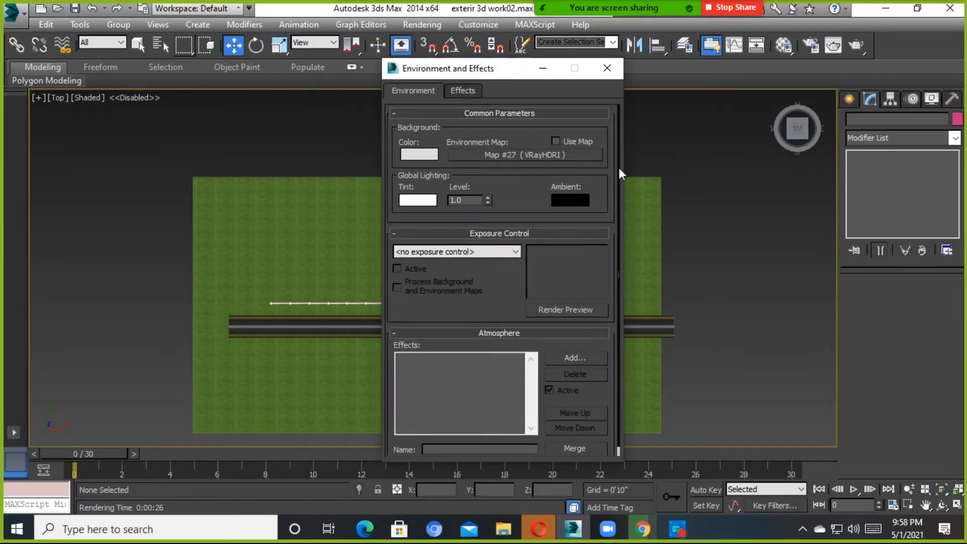
# Assign a new VRayHDRI map as the scene's environment map and minimize the environment settings
pyautogui.click(515, 153)
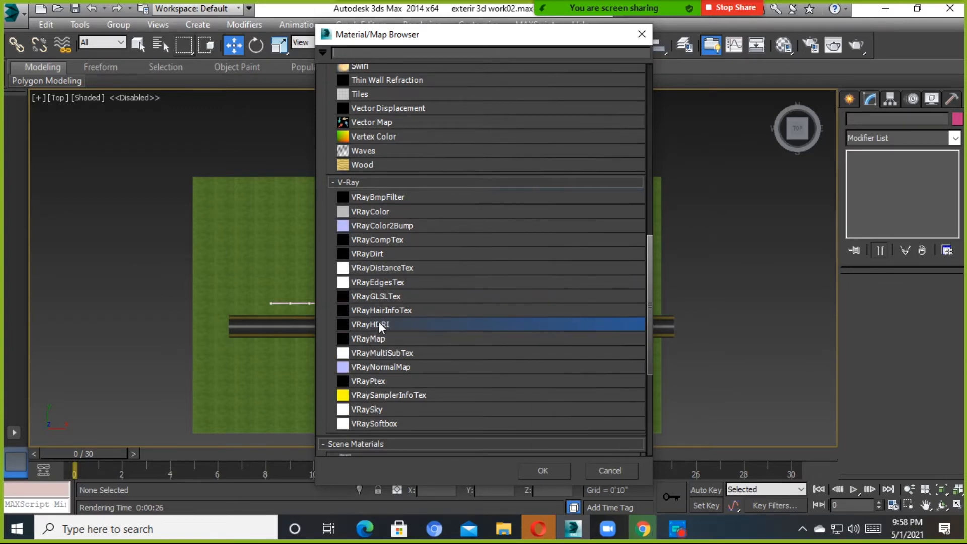
pyautogui.click(564, 469)
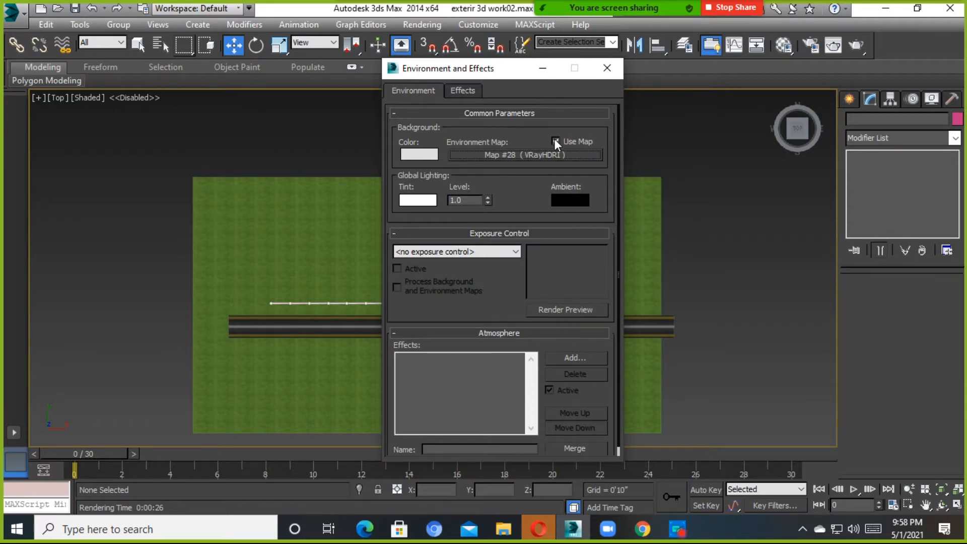
pyautogui.moveTo(490, 72); pyautogui.dragTo(656, 68)
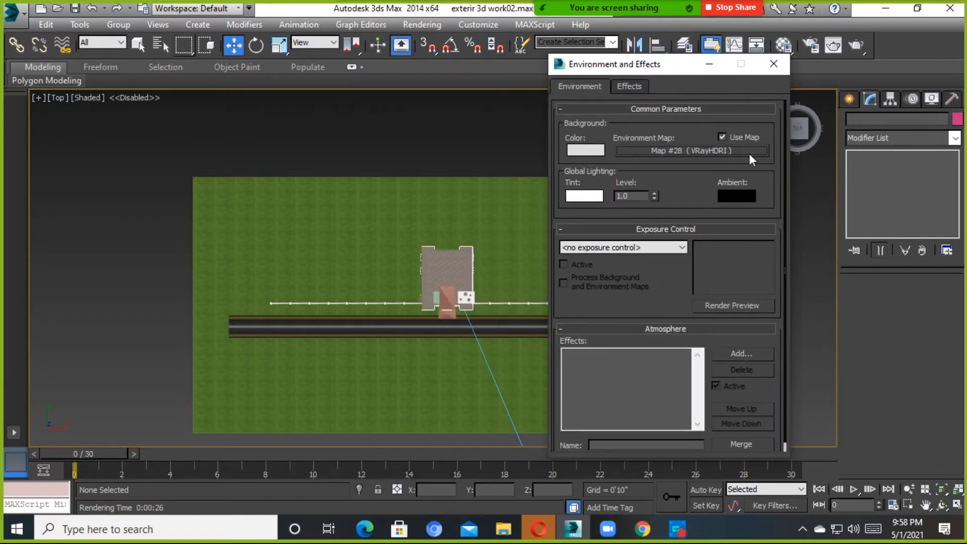
pyautogui.click(710, 64)
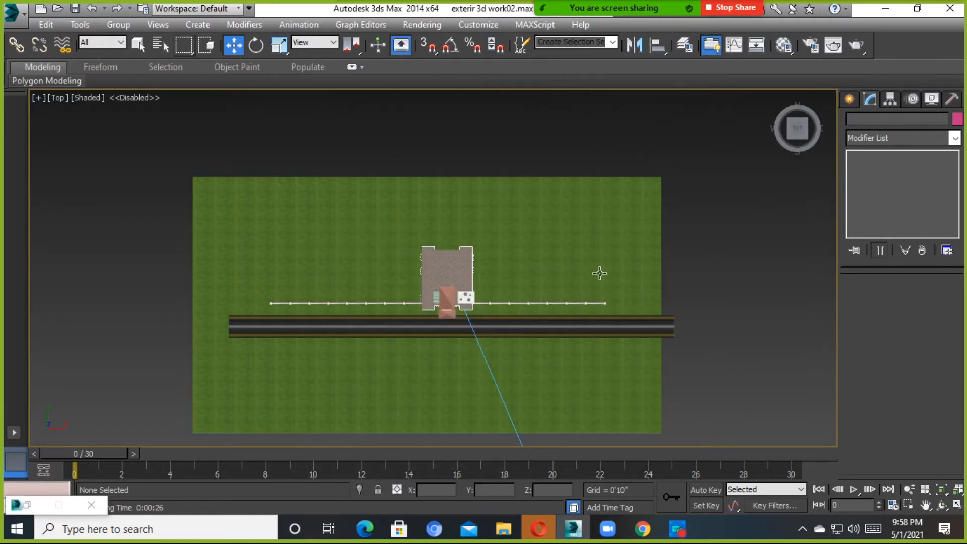
# Open the Material Editor and select the unused 13 - Default sample slot
pyautogui.moveTo(559, 304); pyautogui.dragTo(557, 250, button='middle')
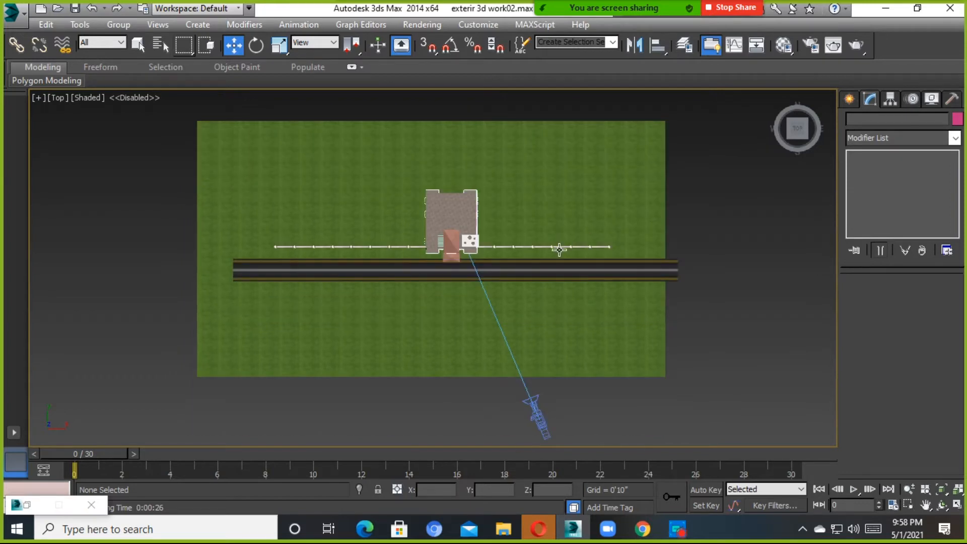
pyautogui.press('m')
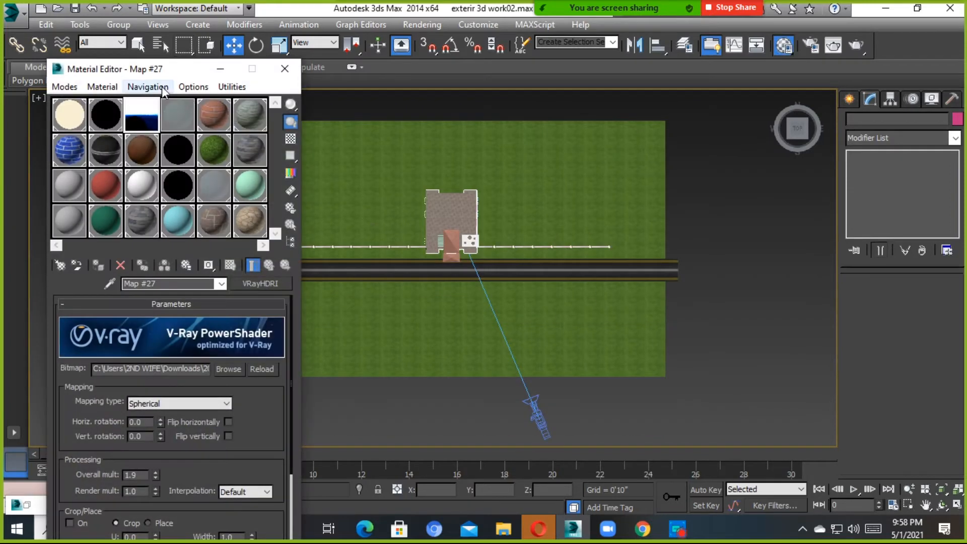
pyautogui.moveTo(154, 75); pyautogui.dragTo(154, 66)
pyautogui.click(74, 179)
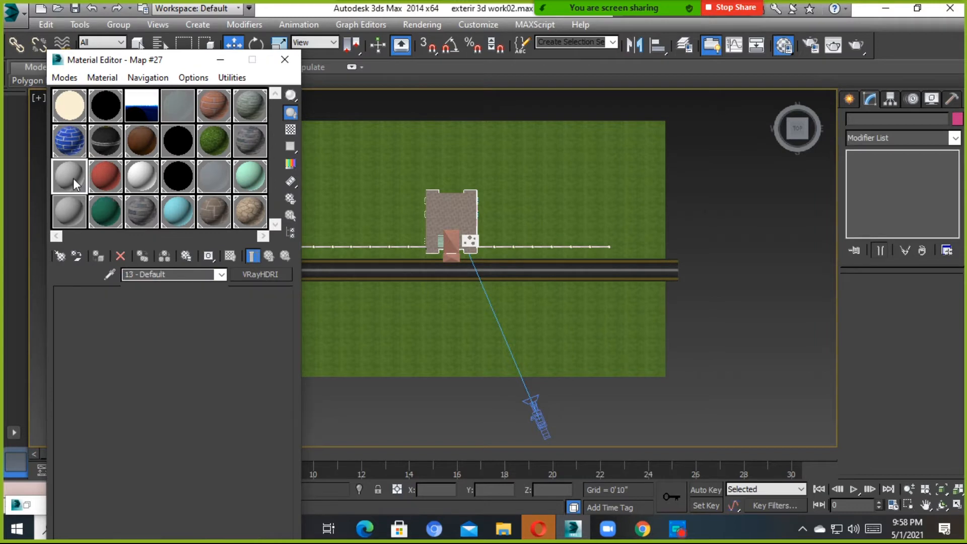
pyautogui.click(67, 217)
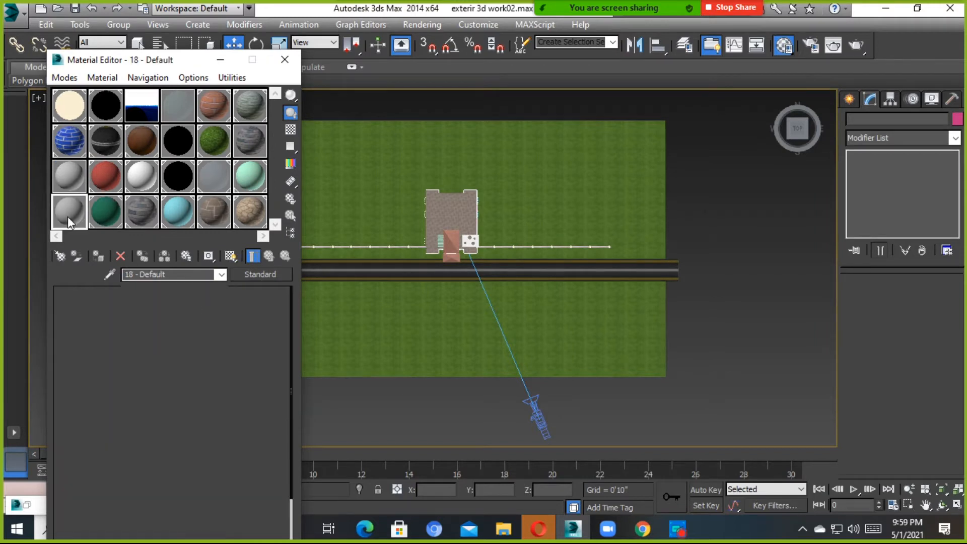
pyautogui.click(73, 173)
# Reopen the environment settings and place the VRayHDRI environment map into the 13 - Default sample slot as an instance
pyautogui.press('8')
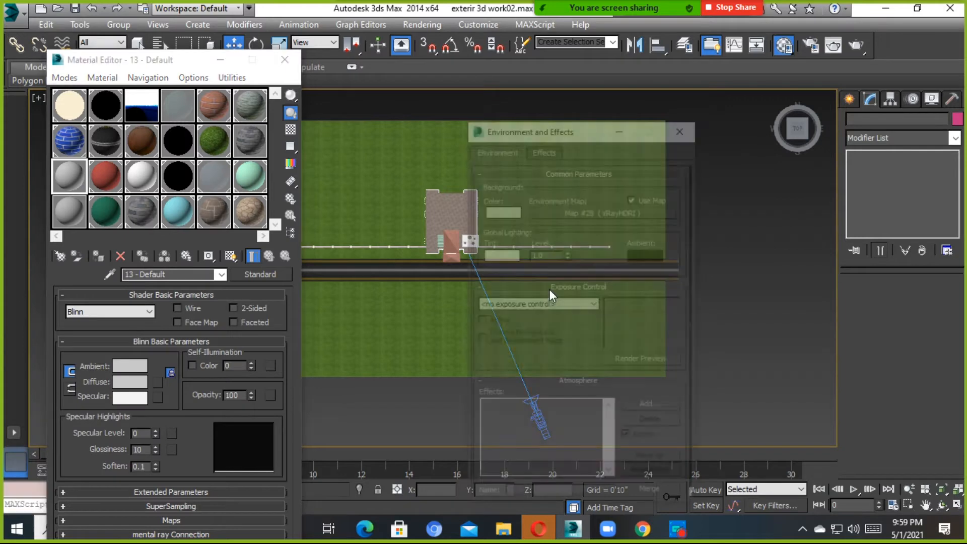
pyautogui.moveTo(658, 68); pyautogui.dragTo(695, 60)
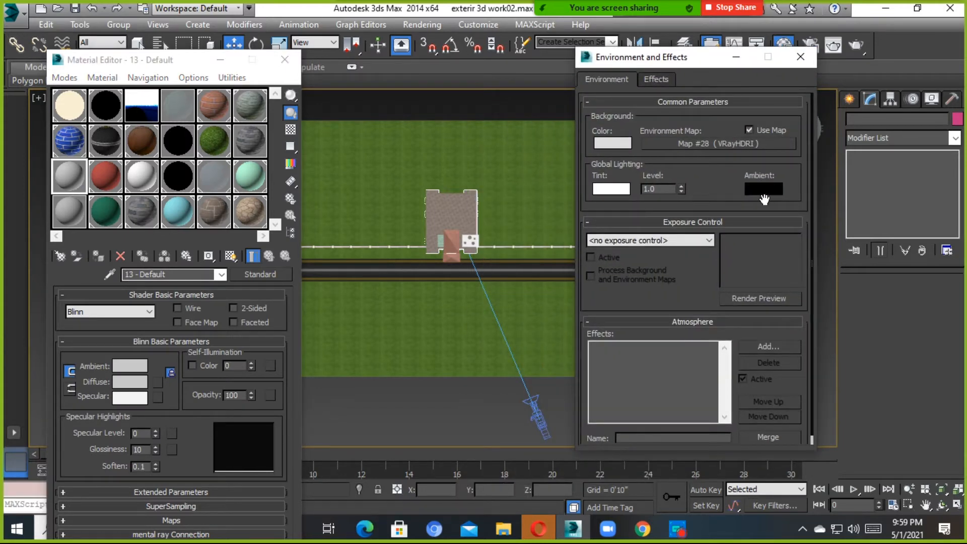
pyautogui.click(80, 223)
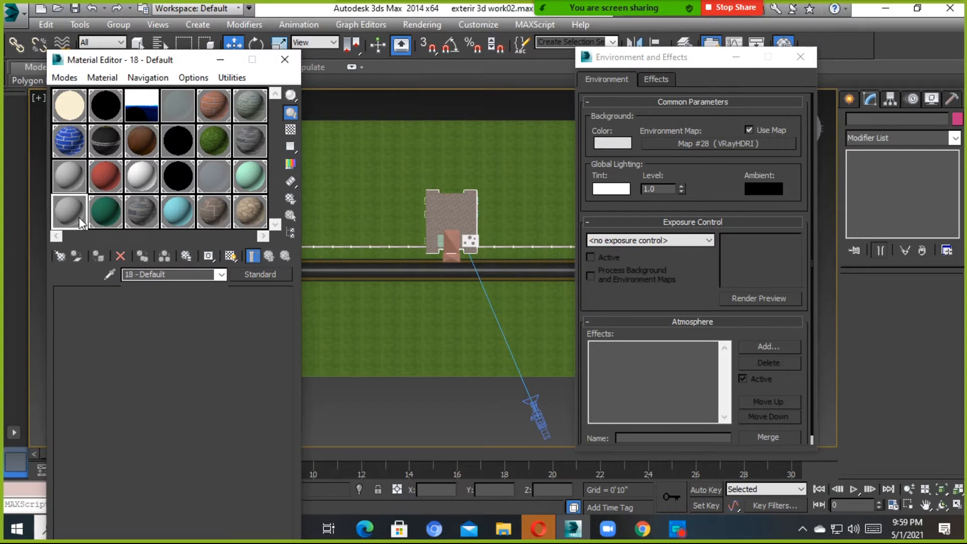
pyautogui.click(73, 187)
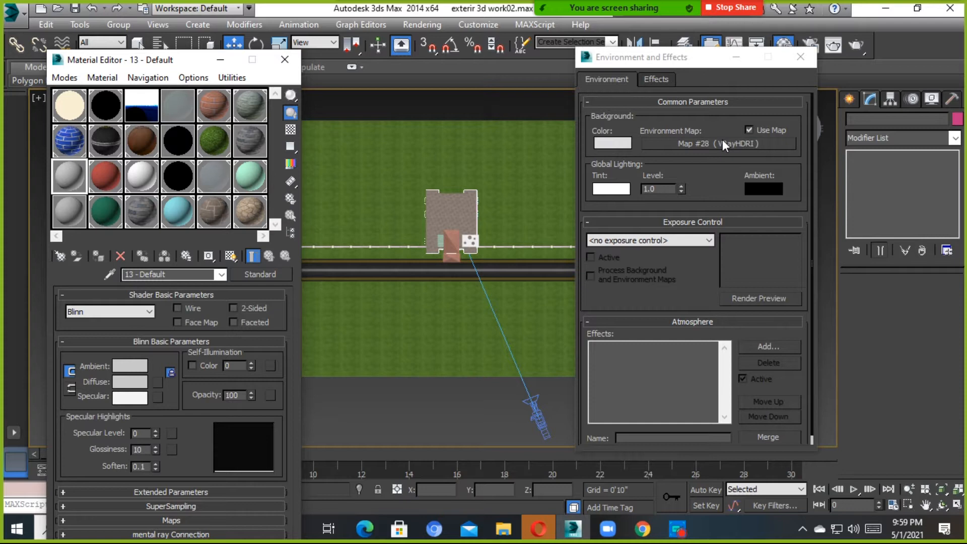
pyautogui.moveTo(728, 144); pyautogui.dragTo(68, 179)
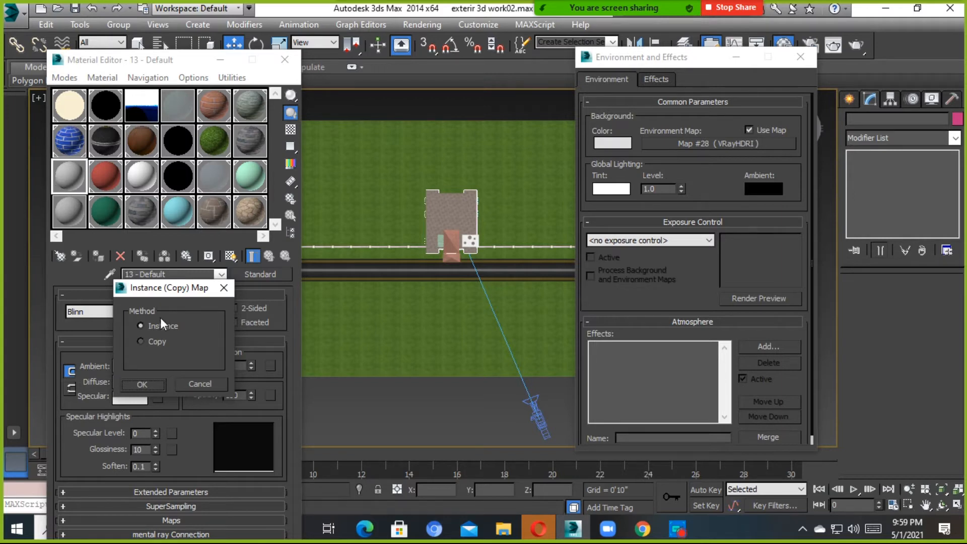
pyautogui.moveTo(154, 292); pyautogui.dragTo(347, 197)
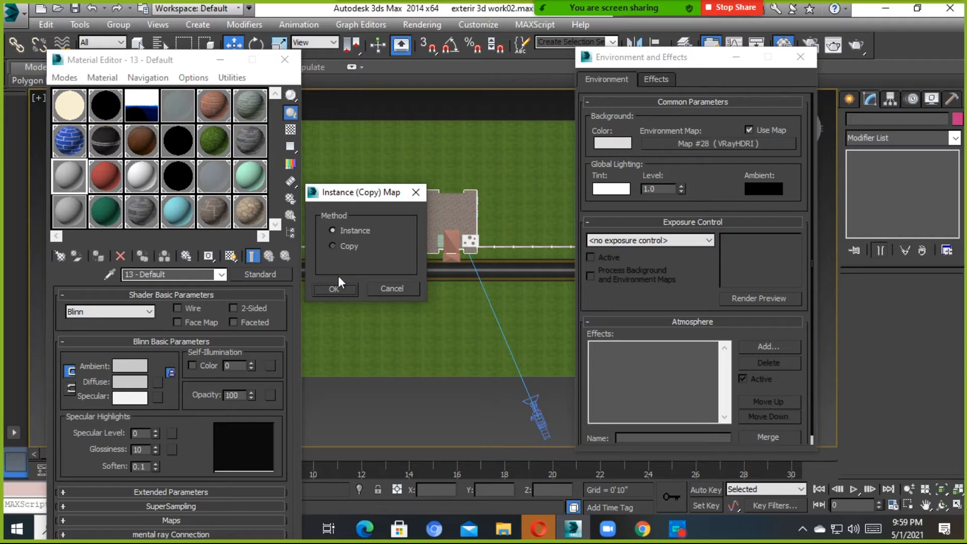
pyautogui.click(332, 230)
pyautogui.click(340, 289)
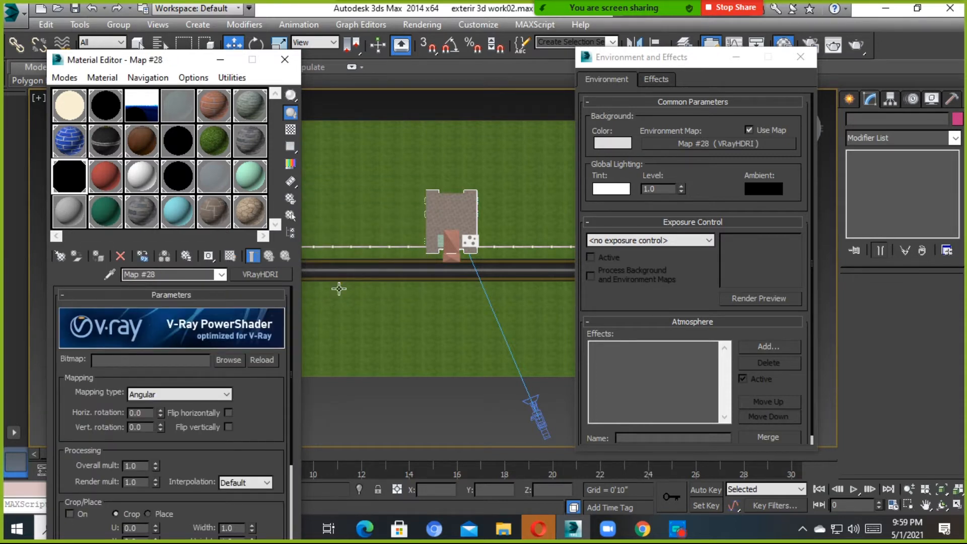
# Check the instanced map in an enlarged sample preview and close the environment settings
pyautogui.doubleClick(72, 187)
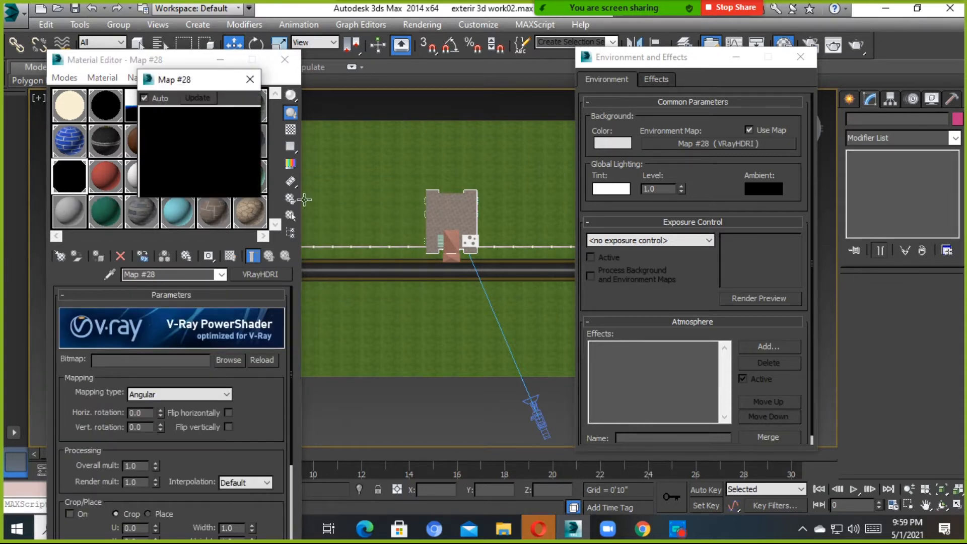
pyautogui.click(250, 80)
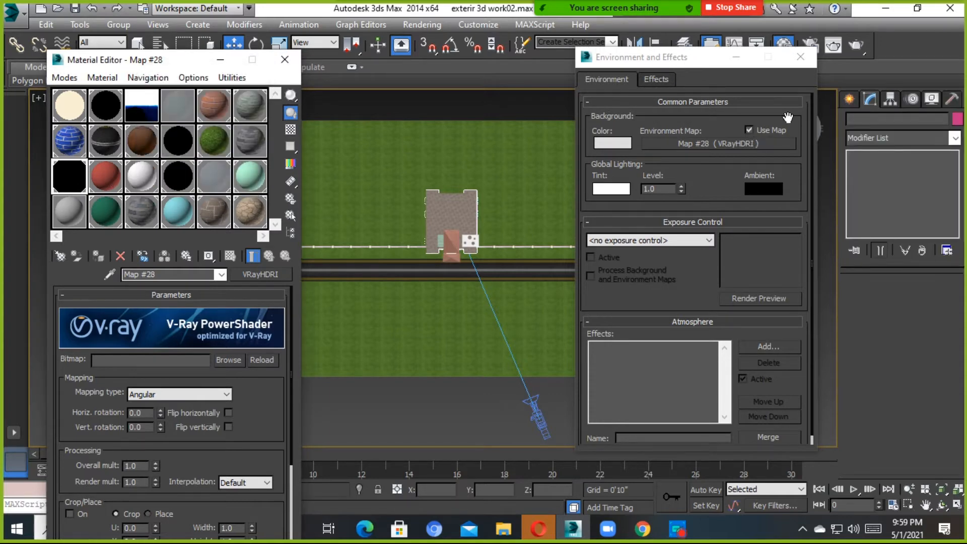
pyautogui.click(801, 57)
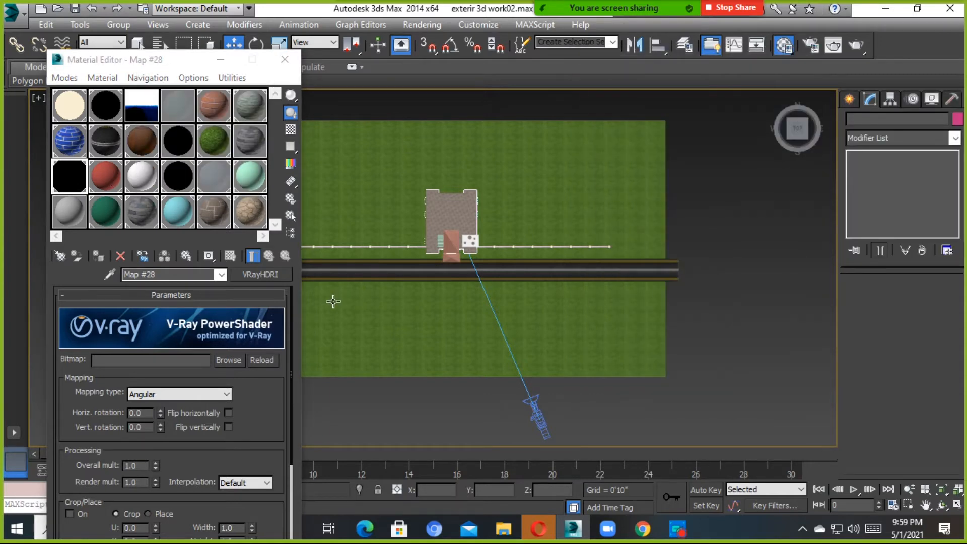
pyautogui.doubleClick(76, 173)
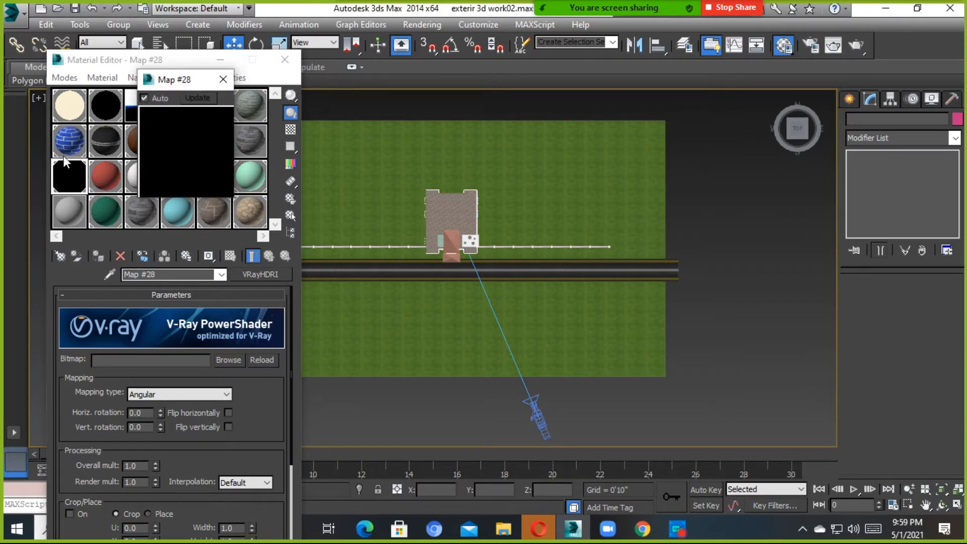
pyautogui.click(213, 78)
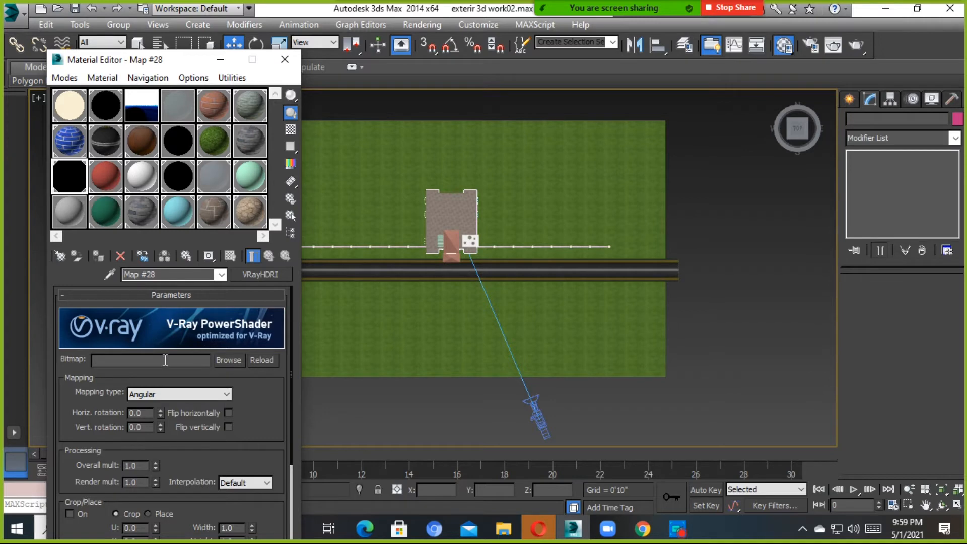
# Switch to the Camera001 view, adjust its framing so the building appears larger, and move the Material Editor off the building
pyautogui.moveTo(496, 356); pyautogui.dragTo(598, 281, button='middle')
pyautogui.press('c')
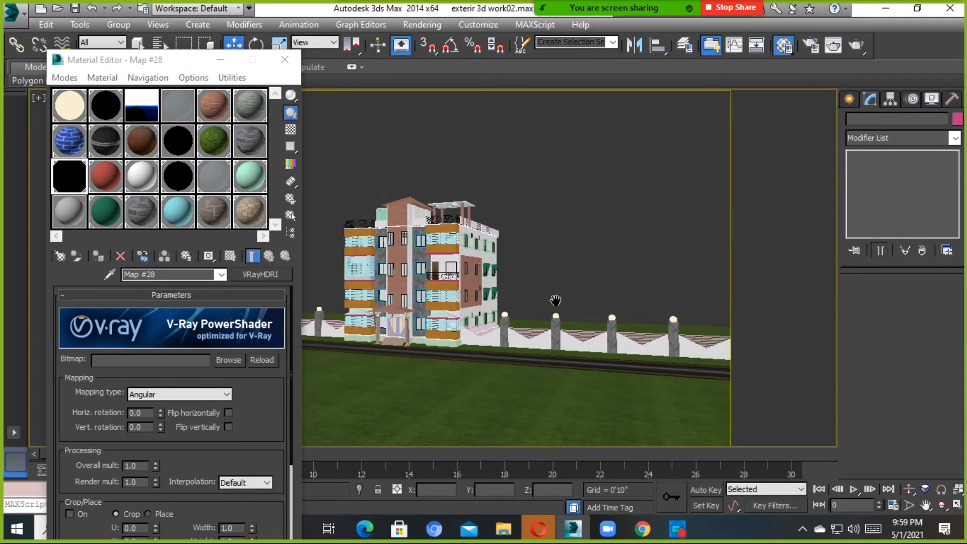
pyautogui.click(909, 505)
pyautogui.moveTo(544, 403); pyautogui.dragTo(345, 252)
pyautogui.moveTo(153, 68); pyautogui.dragTo(98, 72)
pyautogui.moveTo(591, 383); pyautogui.dragTo(566, 347)
pyautogui.moveTo(75, 71); pyautogui.dragTo(808, 18)
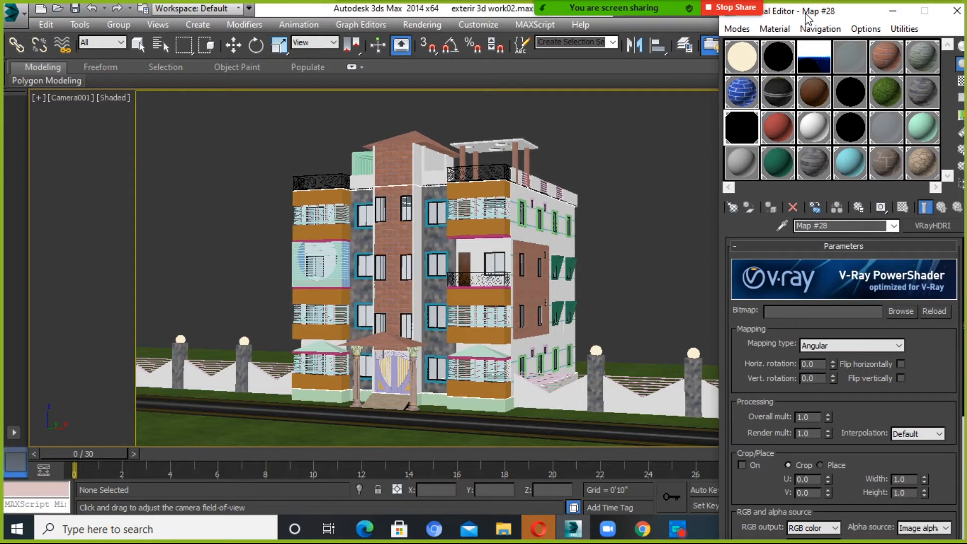
pyautogui.moveTo(811, 18); pyautogui.dragTo(817, 18)
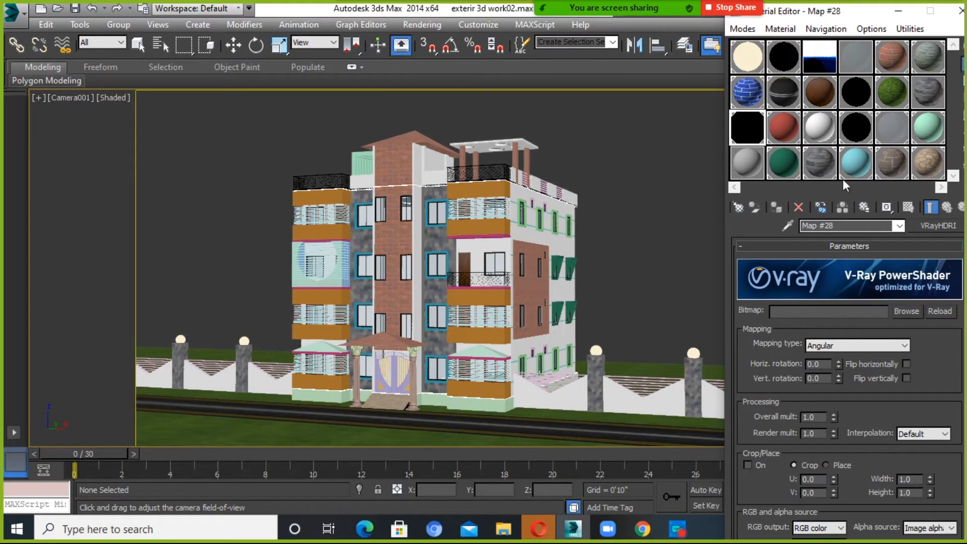
# Load the lilienstein_4k HDR image from Downloads as the VRayHDRI map's bitmap
pyautogui.click(907, 311)
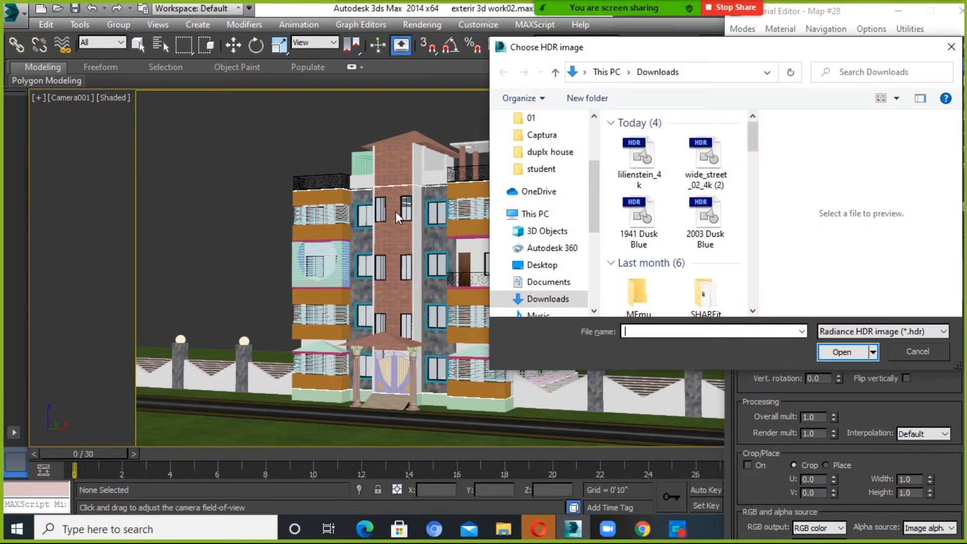
pyautogui.moveTo(653, 53); pyautogui.dragTo(508, 35)
pyautogui.click(506, 144)
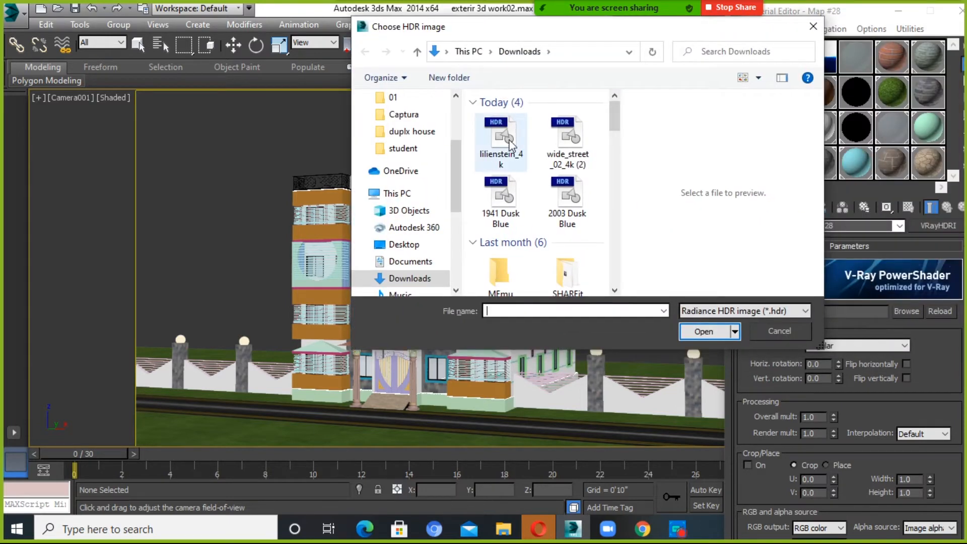
pyautogui.click(703, 332)
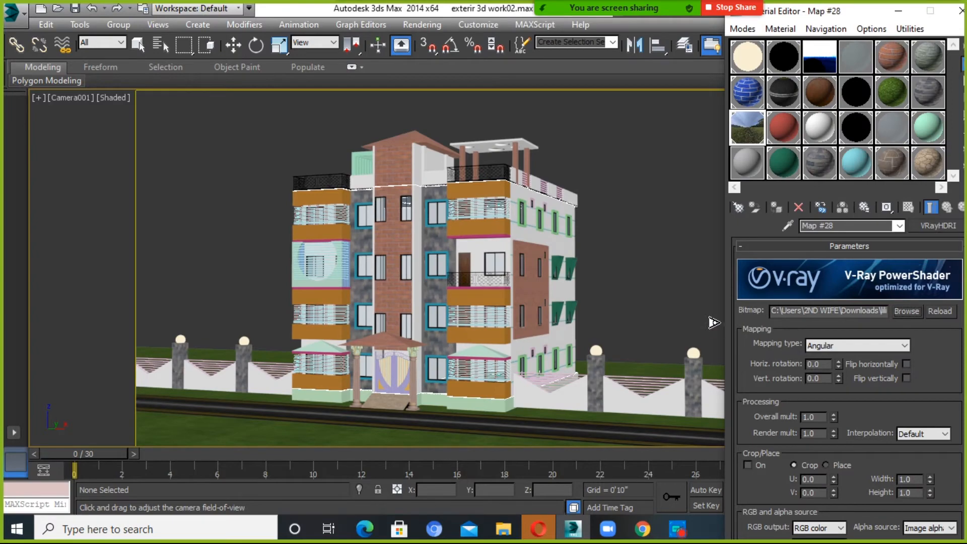
# Open an enlarged preview of the loaded HDRI map to examine how the sky image is projected
pyautogui.moveTo(808, 12); pyautogui.dragTo(479, 79)
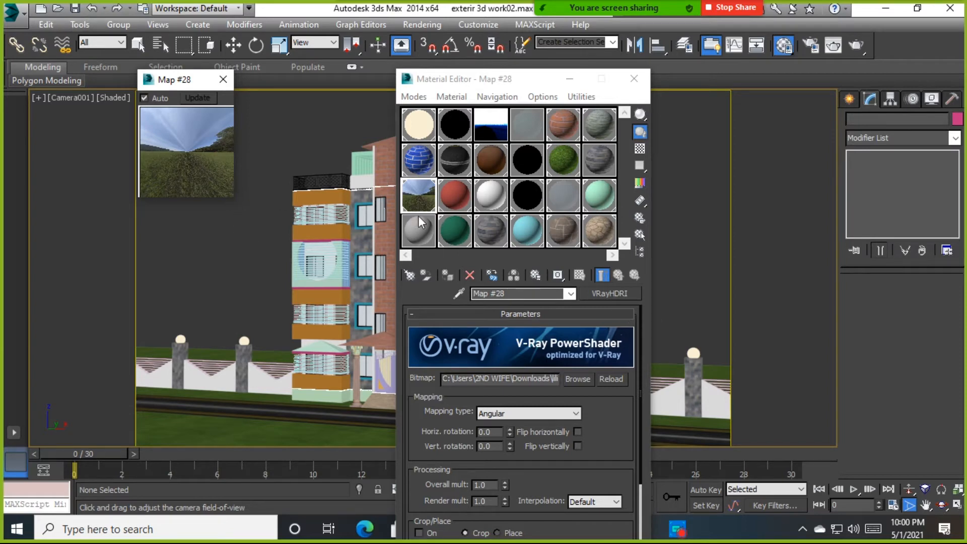
pyautogui.moveTo(177, 80); pyautogui.dragTo(234, 159)
pyautogui.moveTo(242, 280); pyautogui.dragTo(243, 473)
pyautogui.moveTo(300, 157); pyautogui.dragTo(174, 58)
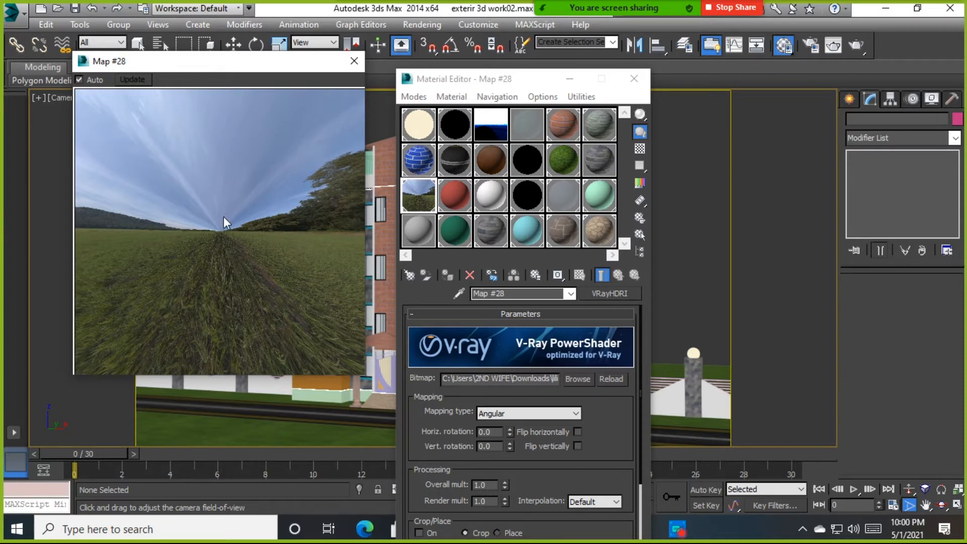
# Set the HDRI map's mapping type to Spherical, check it in the enlarged preview, and close the Material Editor
pyautogui.click(514, 417)
pyautogui.click(503, 444)
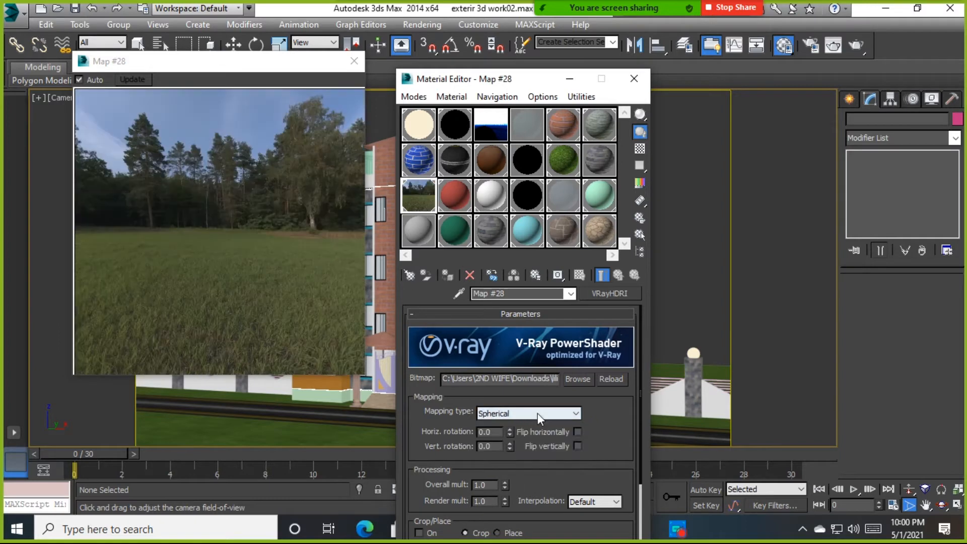
pyautogui.moveTo(246, 70); pyautogui.dragTo(257, 53)
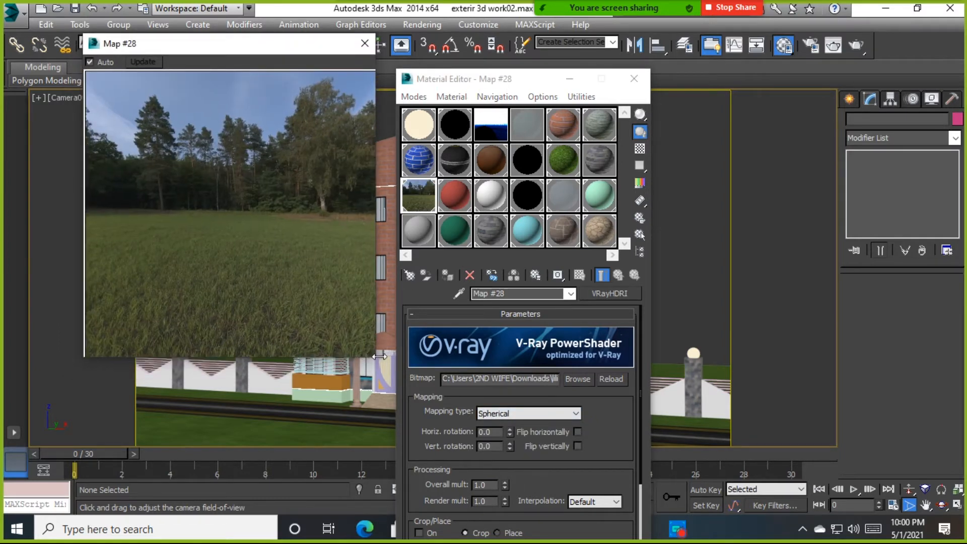
pyautogui.moveTo(379, 361); pyautogui.dragTo(520, 501)
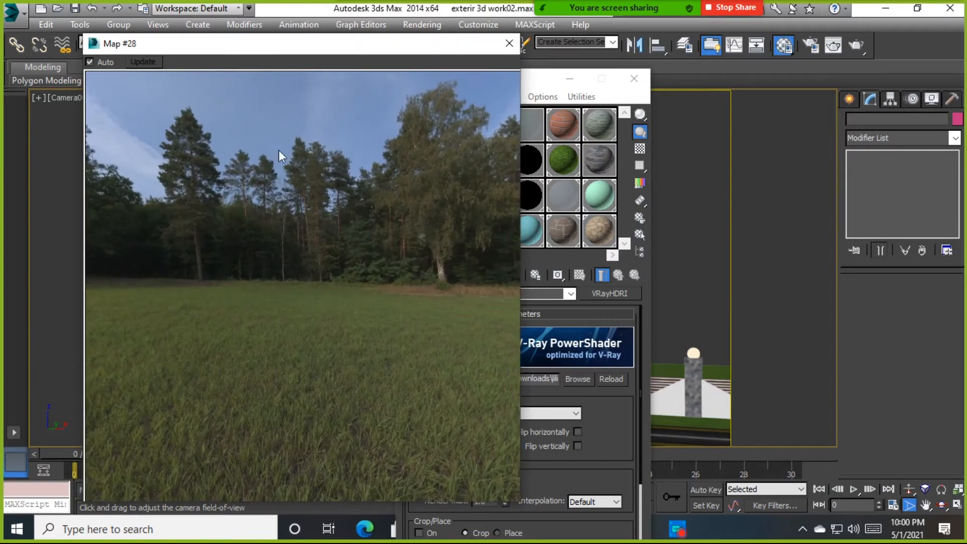
pyautogui.click(509, 43)
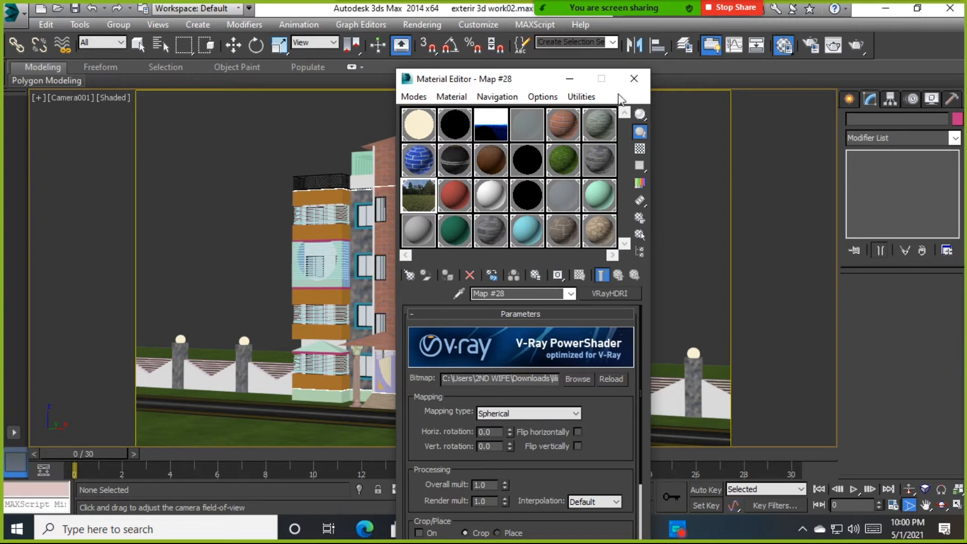
pyautogui.click(633, 78)
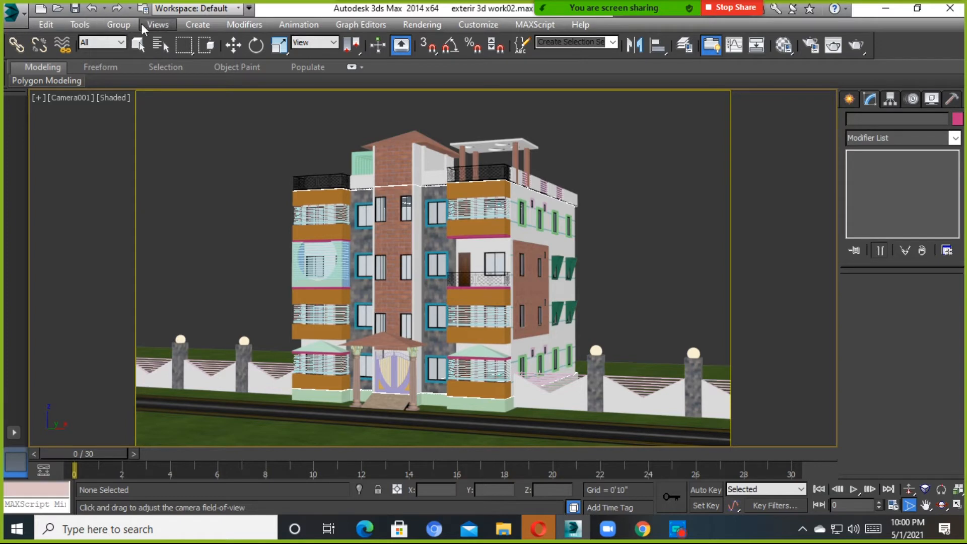
# Configure the active camera viewport to use the environment background
pyautogui.click(158, 24)
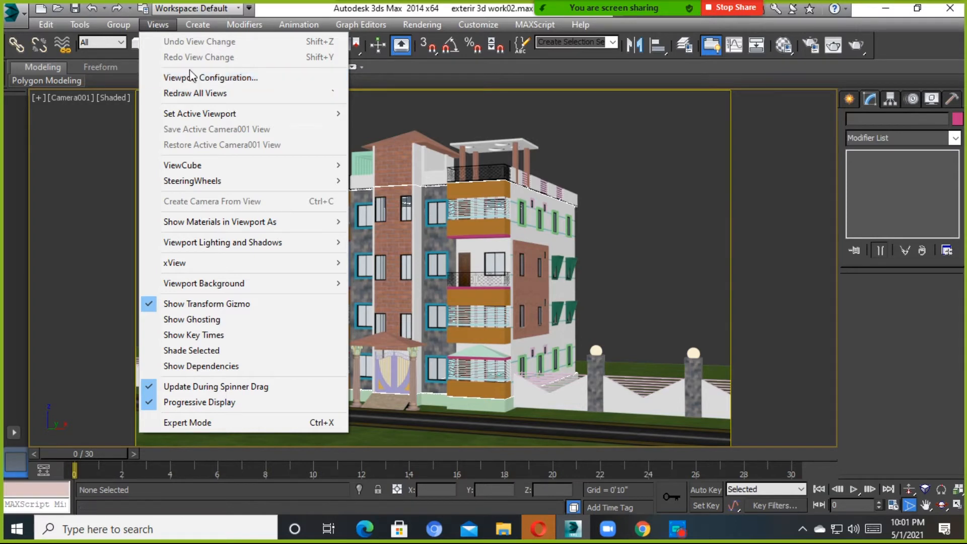
pyautogui.click(252, 78)
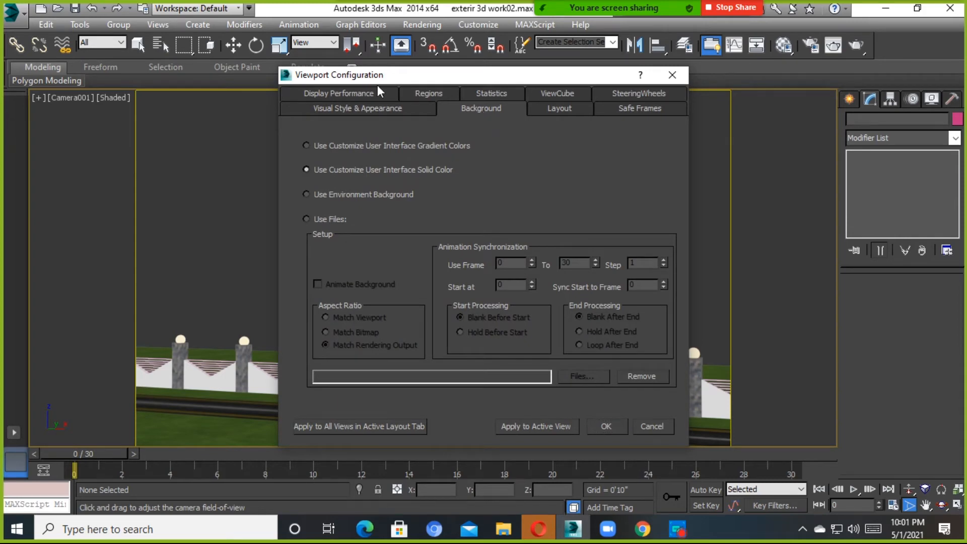
pyautogui.click(388, 107)
pyautogui.click(482, 109)
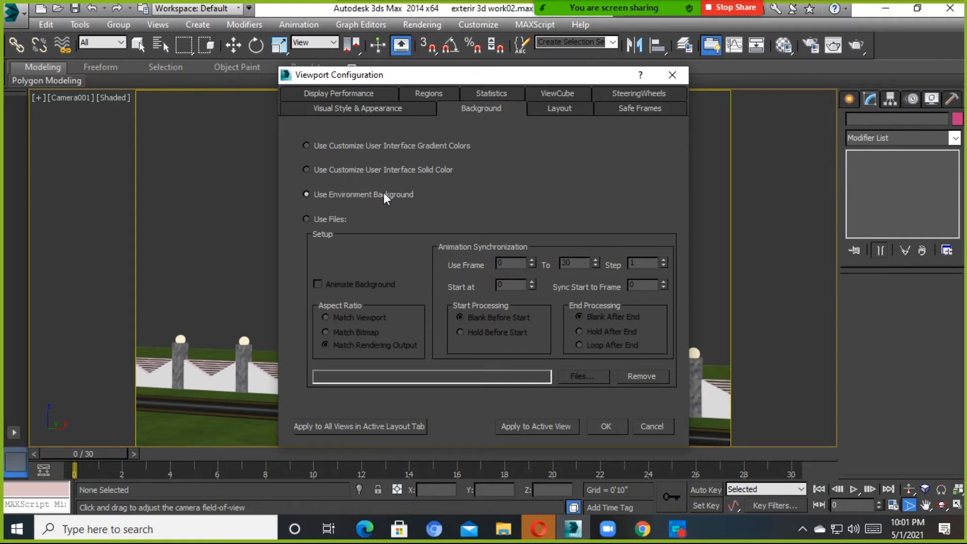
pyautogui.click(542, 426)
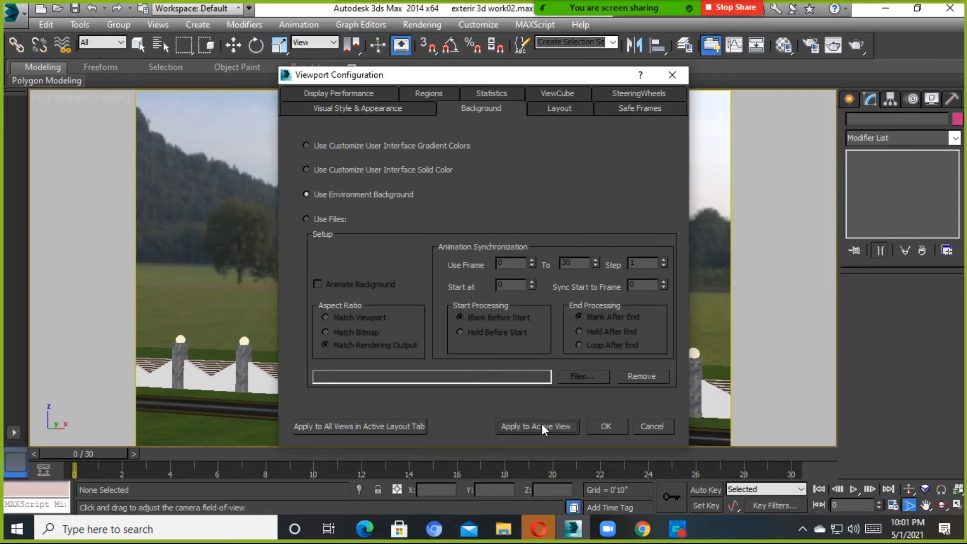
pyautogui.moveTo(449, 76); pyautogui.dragTo(952, 74)
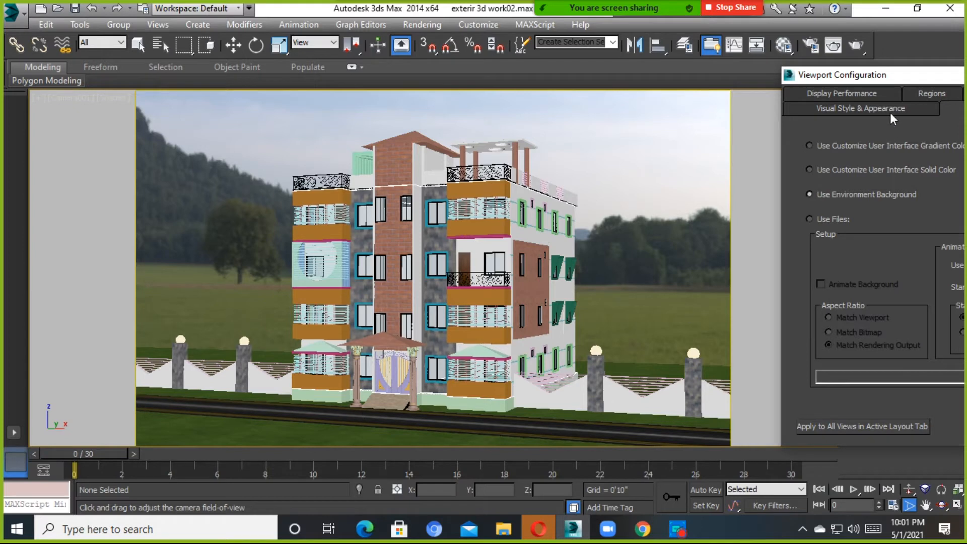
pyautogui.moveTo(874, 76); pyautogui.dragTo(382, 42)
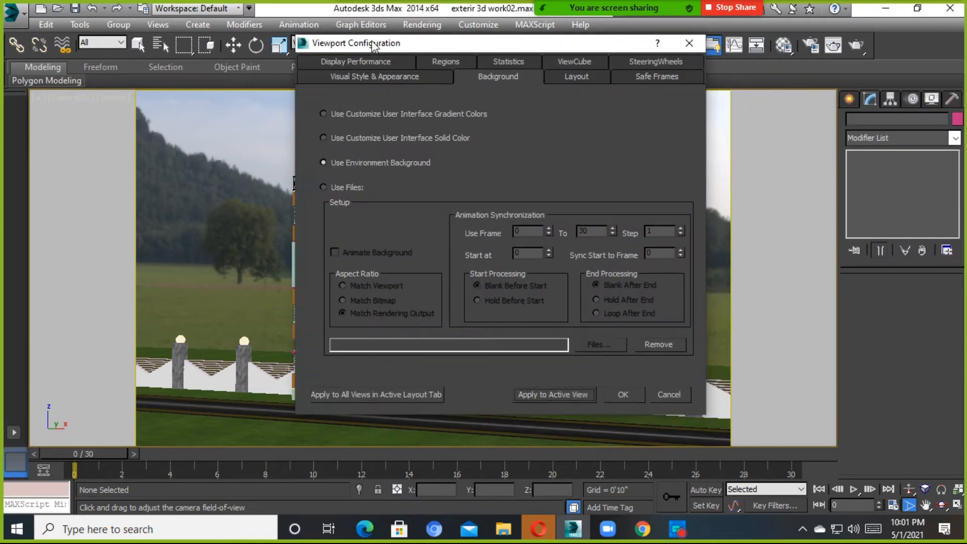
pyautogui.click(618, 393)
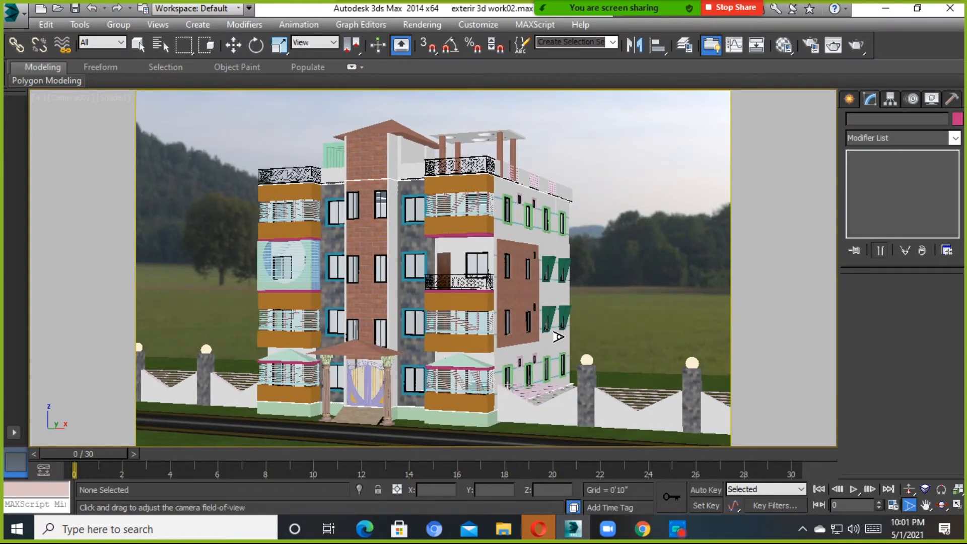
# Render the Camera001 view, examine the building against the HDRI background at full size, and close the render windows
pyautogui.hotkey('shift', 'q')
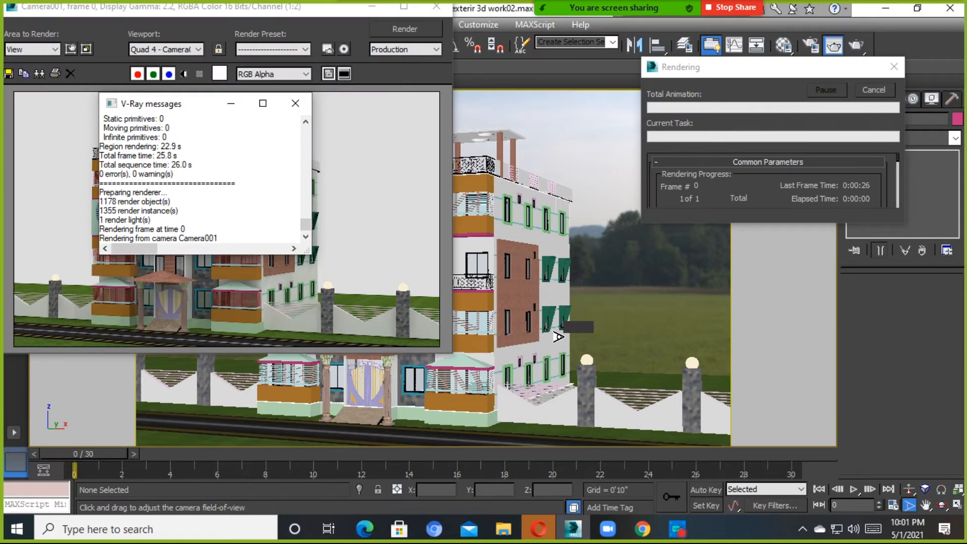
pyautogui.moveTo(266, 13); pyautogui.dragTo(514, 44)
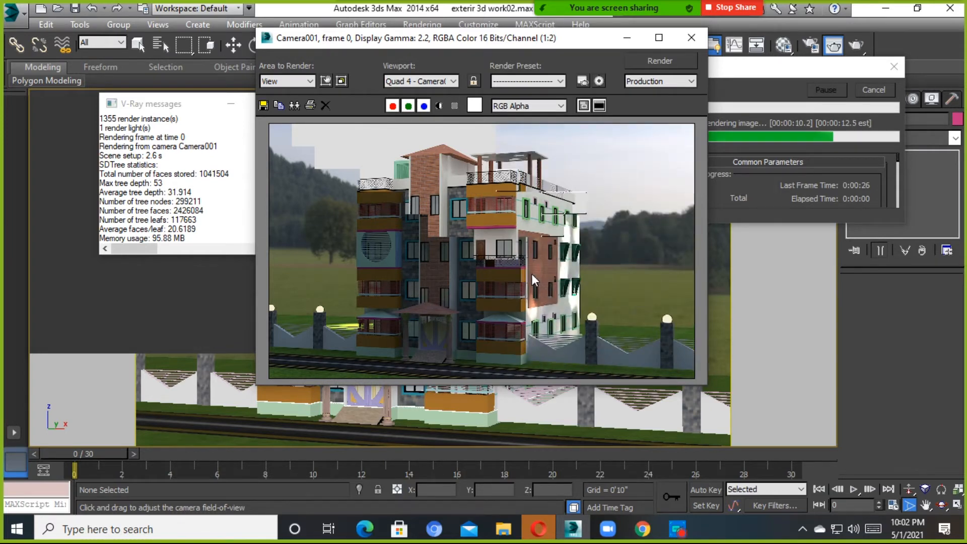
pyautogui.click(658, 38)
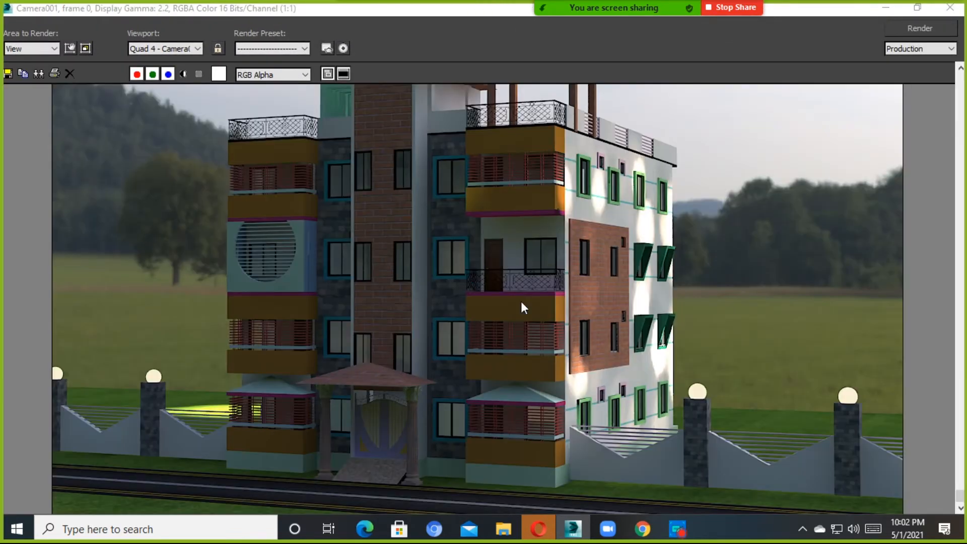
pyautogui.scroll(-2, 434, 254)
pyautogui.click(950, 8)
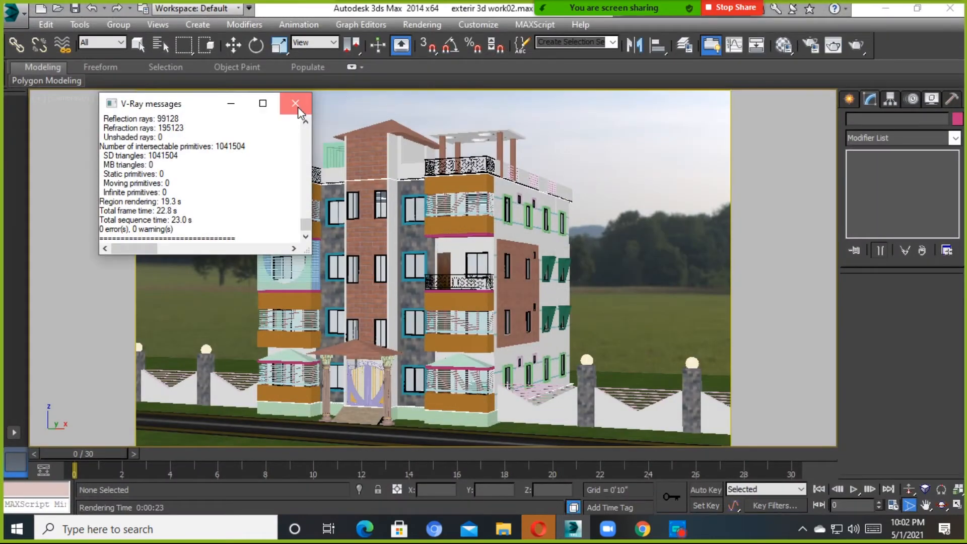
pyautogui.click(296, 104)
# Brighten the HDRI environment map by setting its overall multiplier to 3.5
pyautogui.press('m')
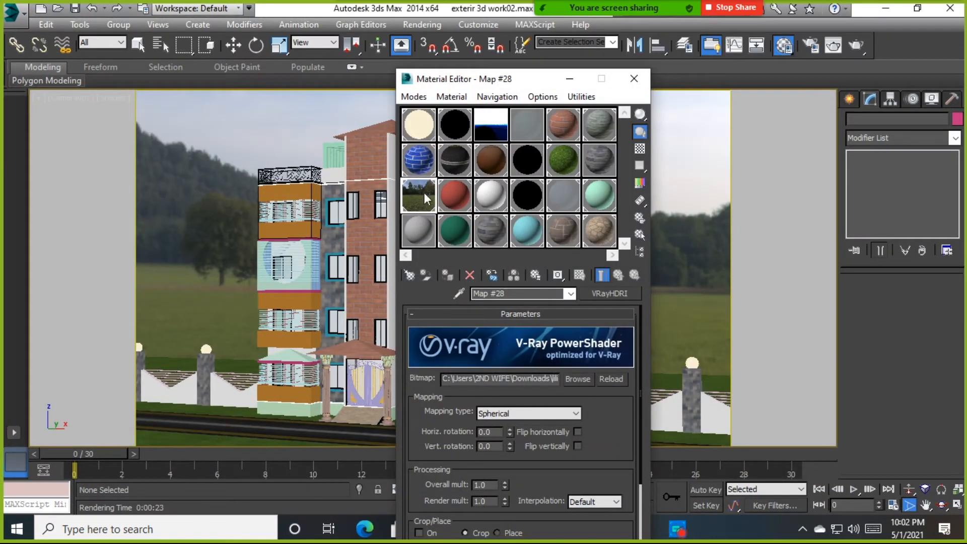
pyautogui.moveTo(461, 86); pyautogui.dragTo(256, 34)
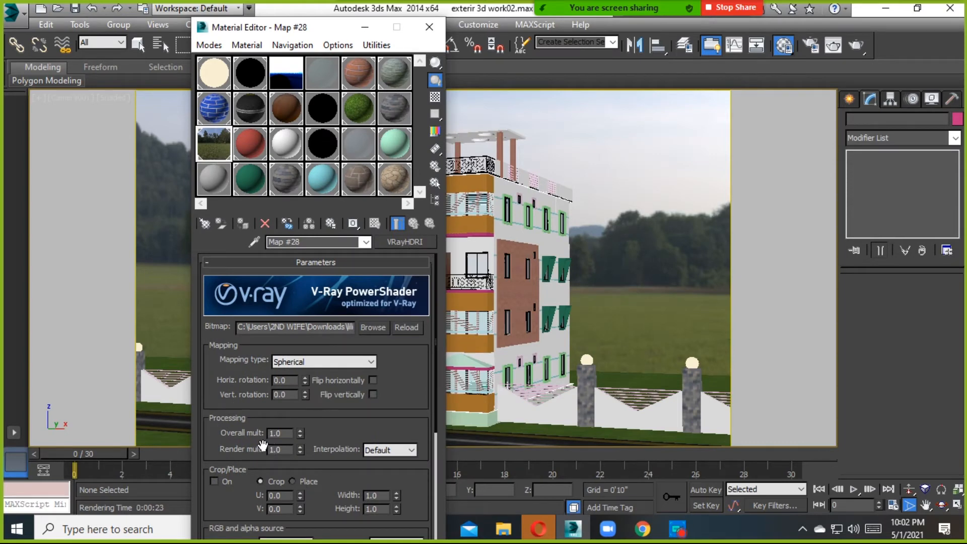
pyautogui.click(301, 431)
pyautogui.click(301, 431)
pyautogui.click(301, 432)
pyautogui.click(301, 432)
pyautogui.moveTo(317, 27); pyautogui.dragTo(868, 13)
pyautogui.click(850, 416)
pyautogui.click(850, 416)
pyautogui.click(849, 416)
pyautogui.click(849, 416)
pyautogui.click(849, 416)
pyautogui.moveTo(849, 416)
pyautogui.mouseDown()
pyautogui.moveTo(859, 249)
pyautogui.moveTo(871, 412)
pyautogui.moveTo(865, 388)
pyautogui.moveTo(861, 406)
pyautogui.mouseUp()
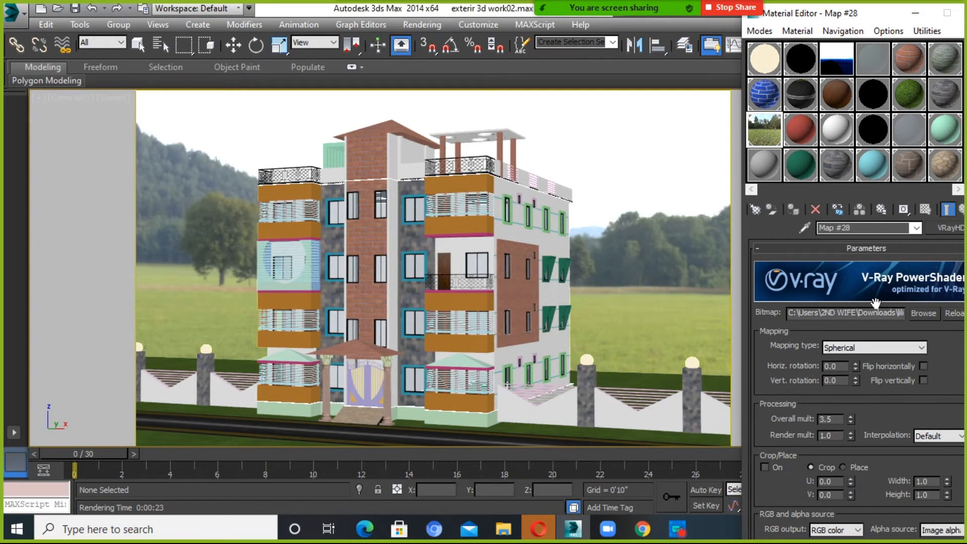
pyautogui.moveTo(815, 17); pyautogui.dragTo(630, 53)
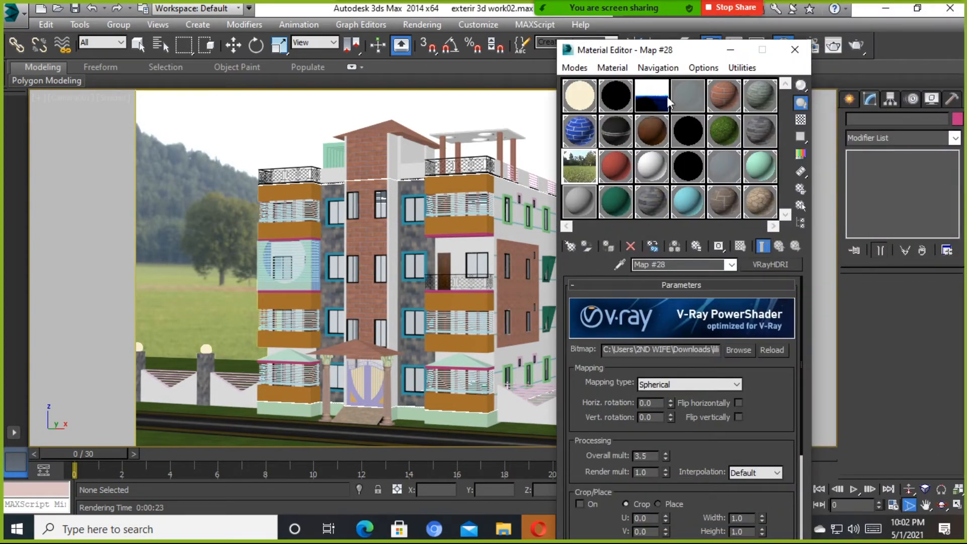
# Minimize the Material Editor, render the Camera001 view, dismiss the V-Ray messages and maximize the rendered frame window
pyautogui.click(728, 48)
pyautogui.hotkey('shift', 'q')
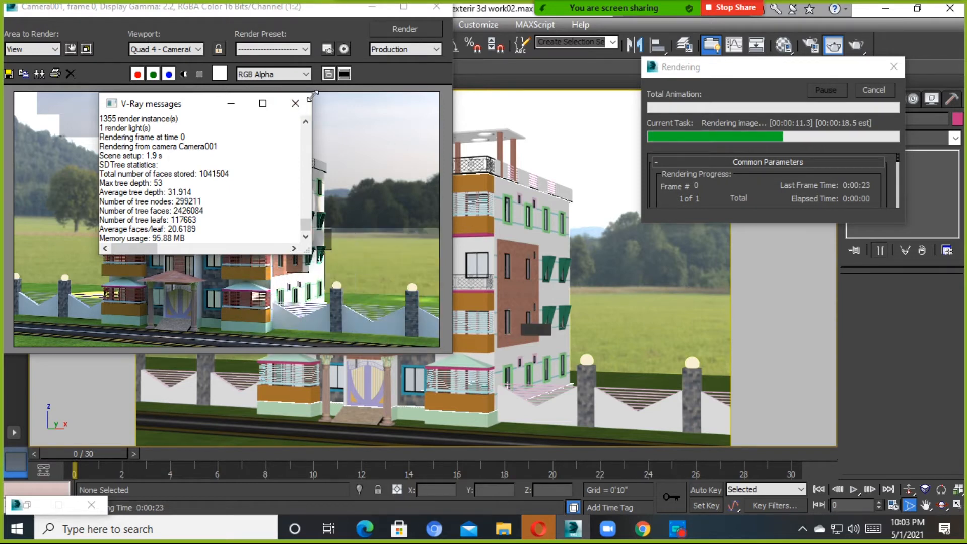
pyautogui.click(295, 103)
pyautogui.moveTo(348, 8); pyautogui.dragTo(601, 24)
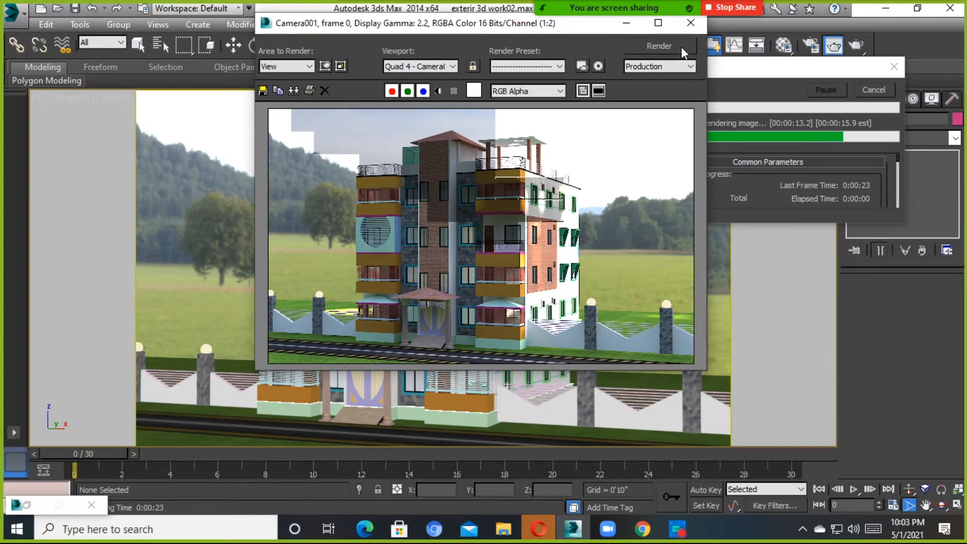
pyautogui.click(657, 22)
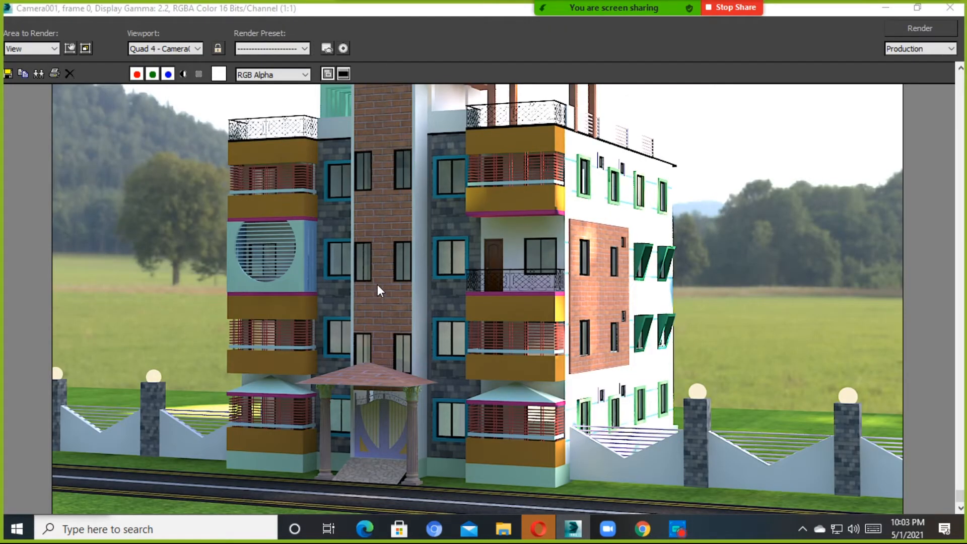
# Examine the rendered building and its background up close and as a whole, then close the rendered frame window
pyautogui.scroll(3, 407, 299)
pyautogui.moveTo(404, 310); pyautogui.dragTo(432, 189, button='middle')
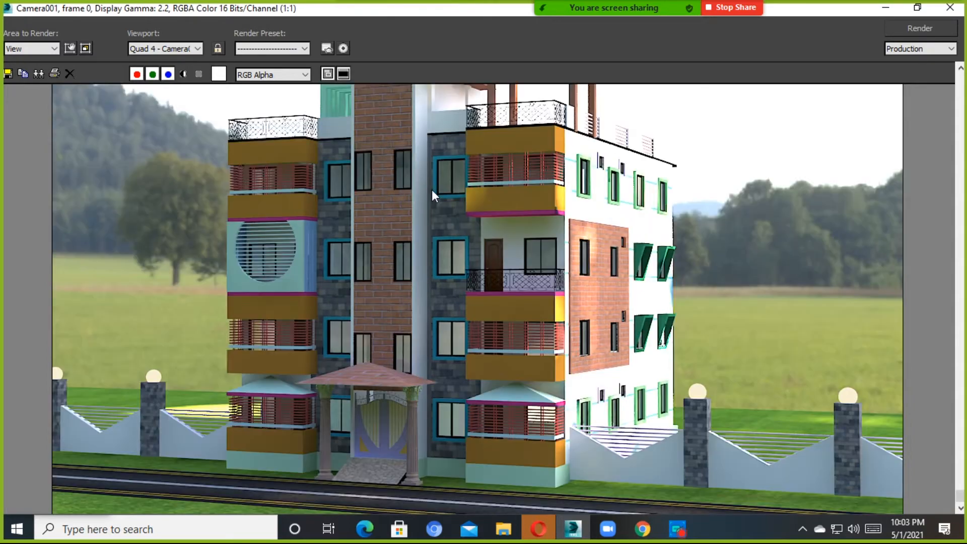
pyautogui.scroll(1, 380, 443)
pyautogui.scroll(-2, 431, 338)
pyautogui.scroll(1, 431, 337)
pyautogui.scroll(1, 437, 331)
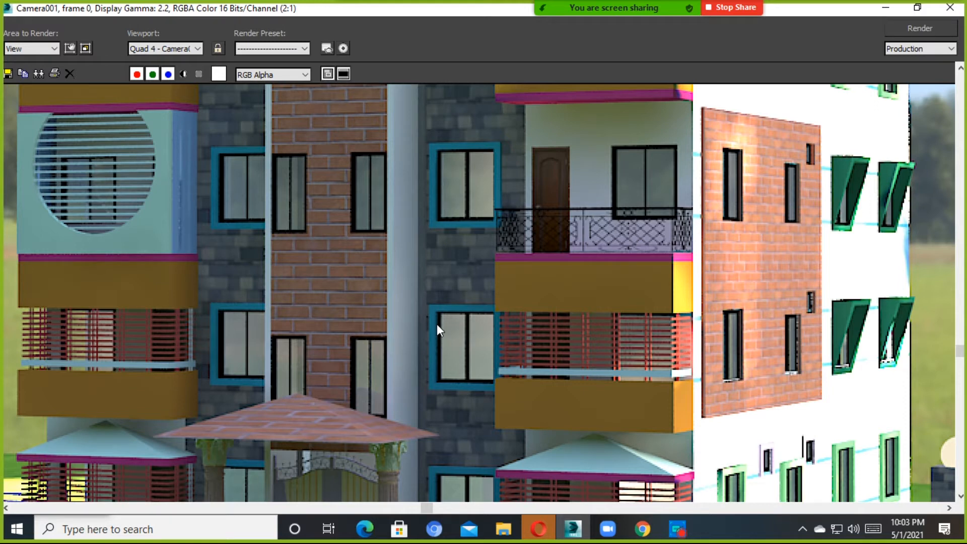
pyautogui.scroll(-2, 436, 324)
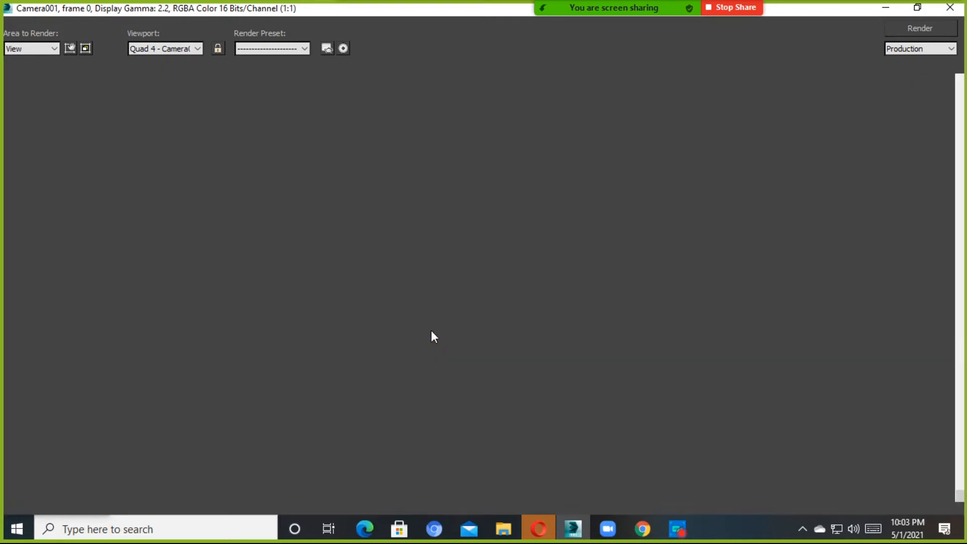
pyautogui.scroll(2, 680, 335)
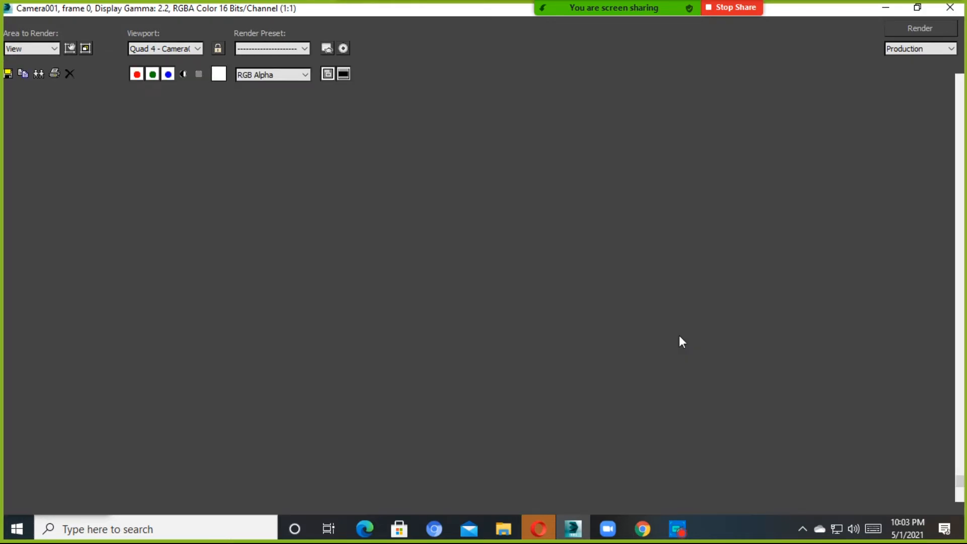
pyautogui.scroll(-2, 613, 393)
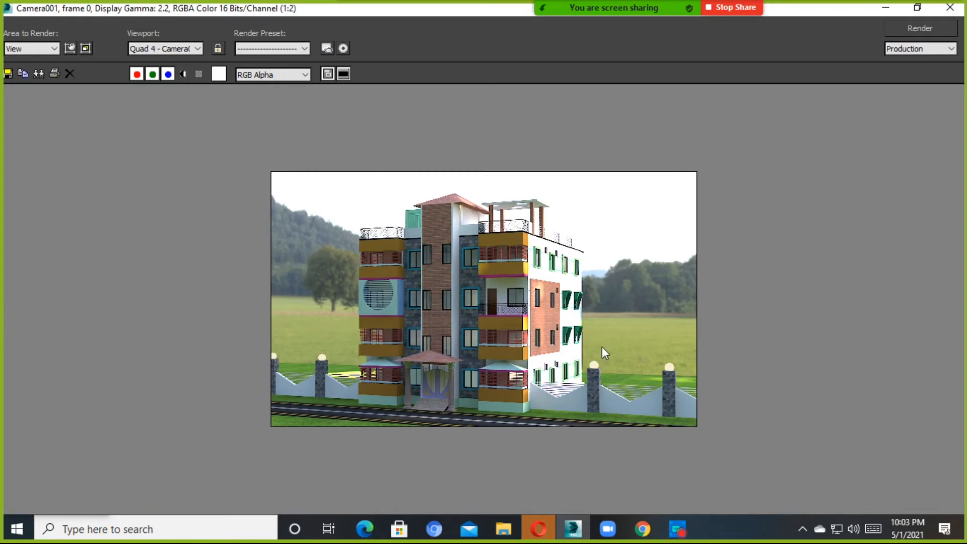
pyautogui.scroll(1, 603, 346)
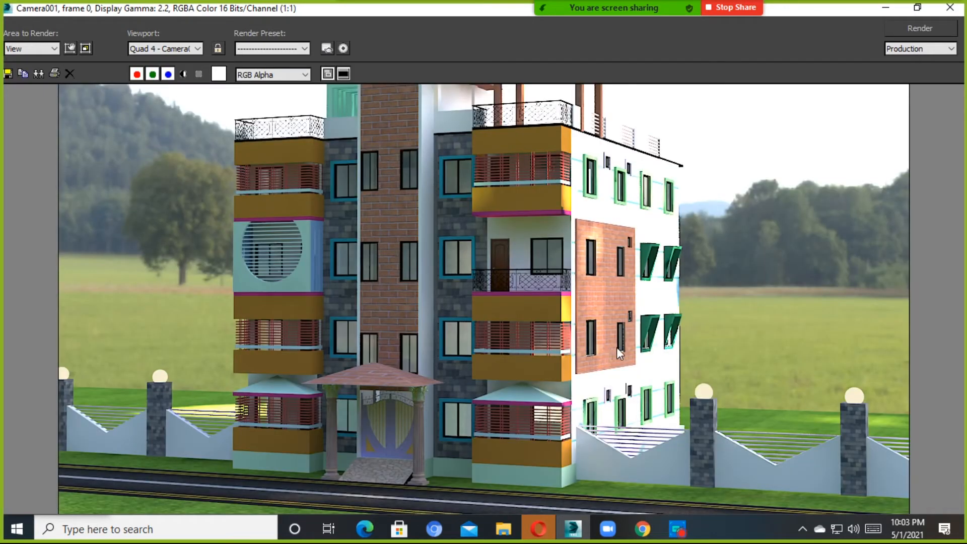
pyautogui.click(951, 8)
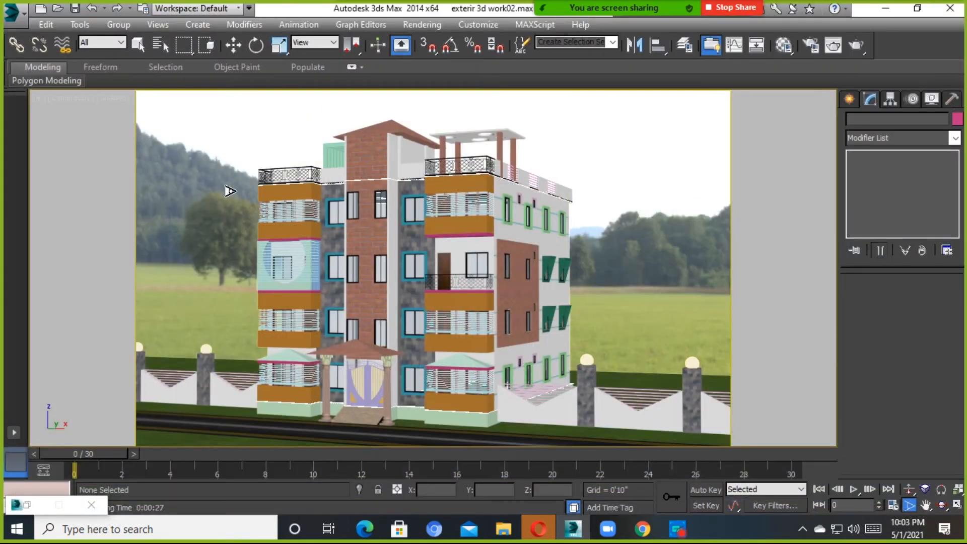
# Load the HDR image wide_street_02_4k (2) from Downloads into the Map #28 VRayHDRI map and close the Material Editor
pyautogui.press('m')
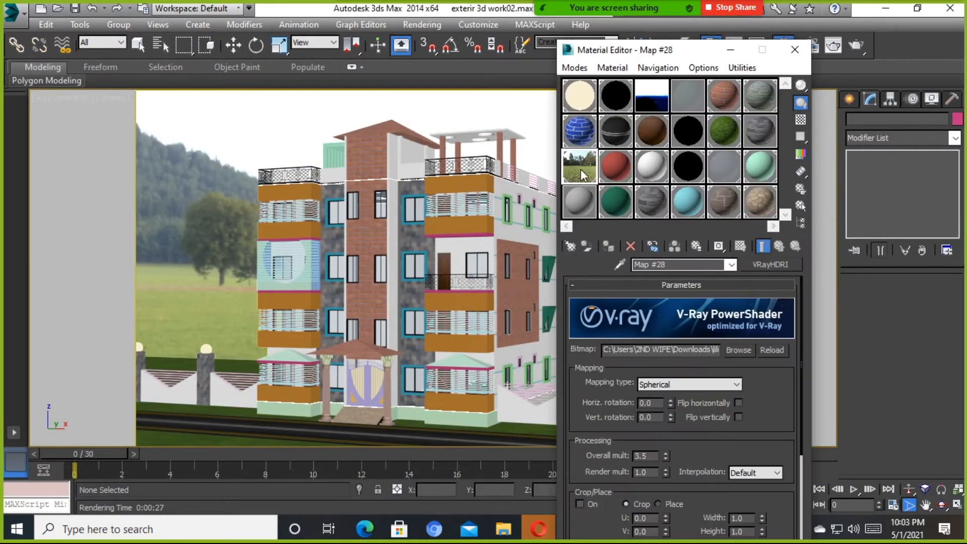
pyautogui.moveTo(605, 54); pyautogui.dragTo(120, 48)
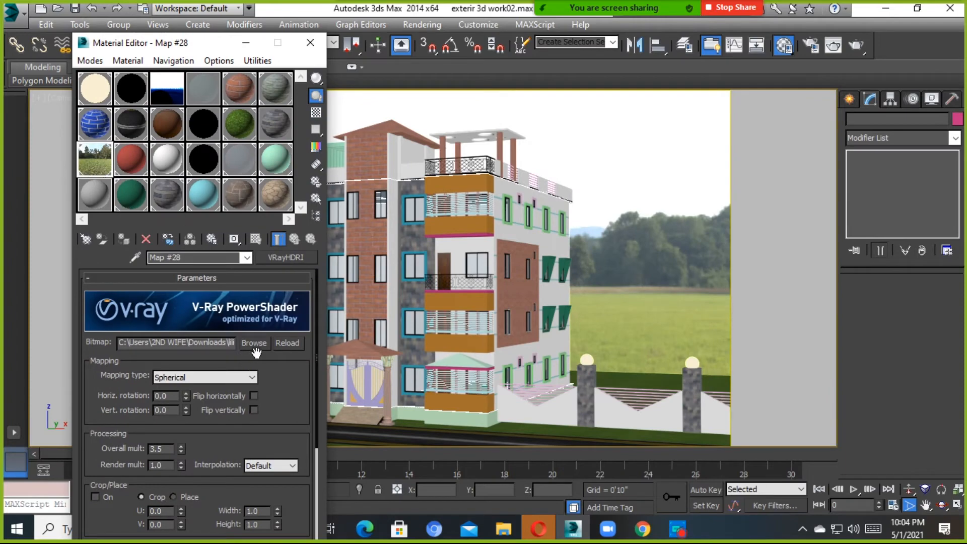
pyautogui.click(255, 346)
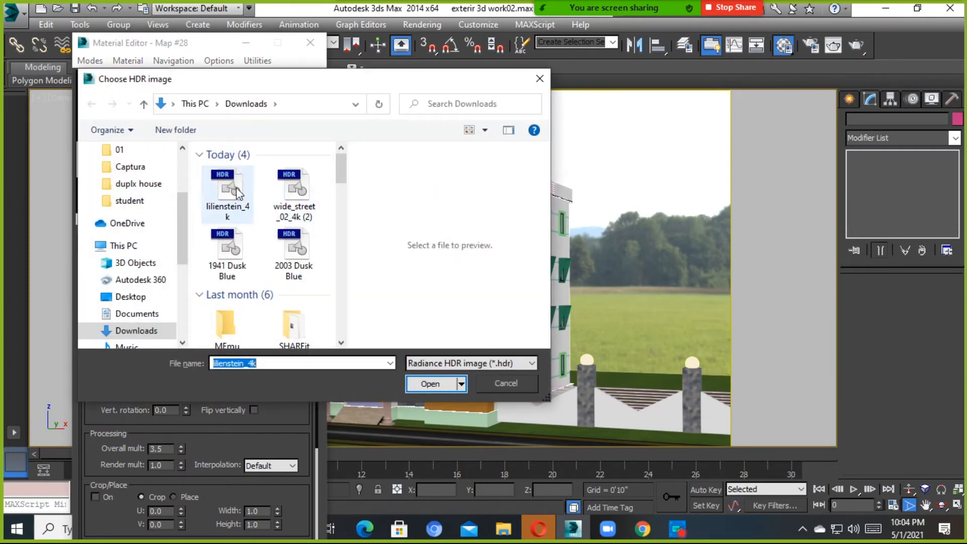
pyautogui.moveTo(276, 85); pyautogui.dragTo(323, 83)
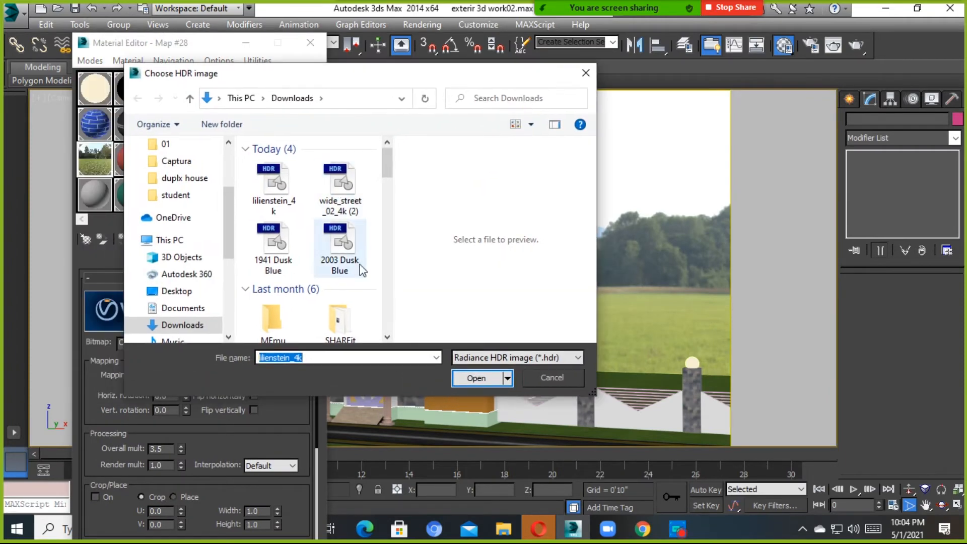
pyautogui.click(339, 181)
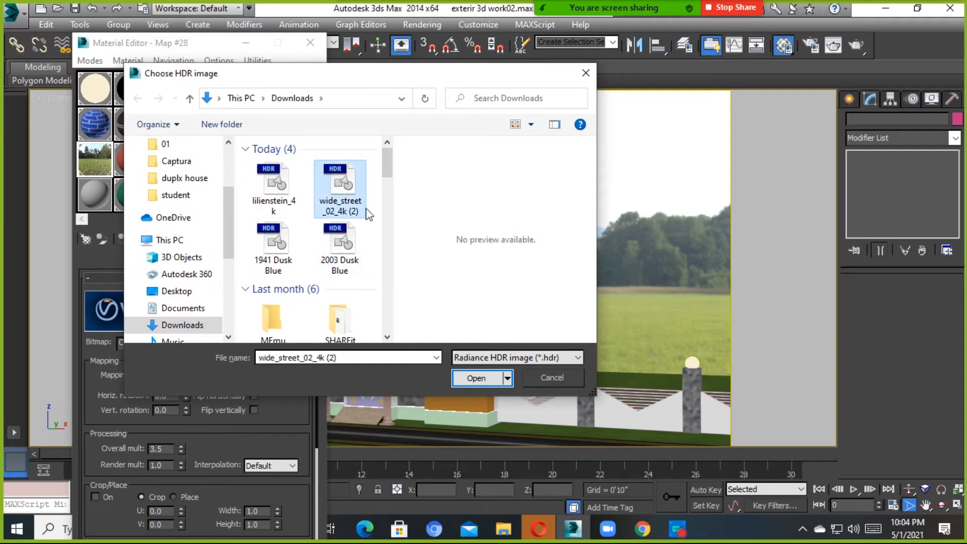
pyautogui.click(481, 378)
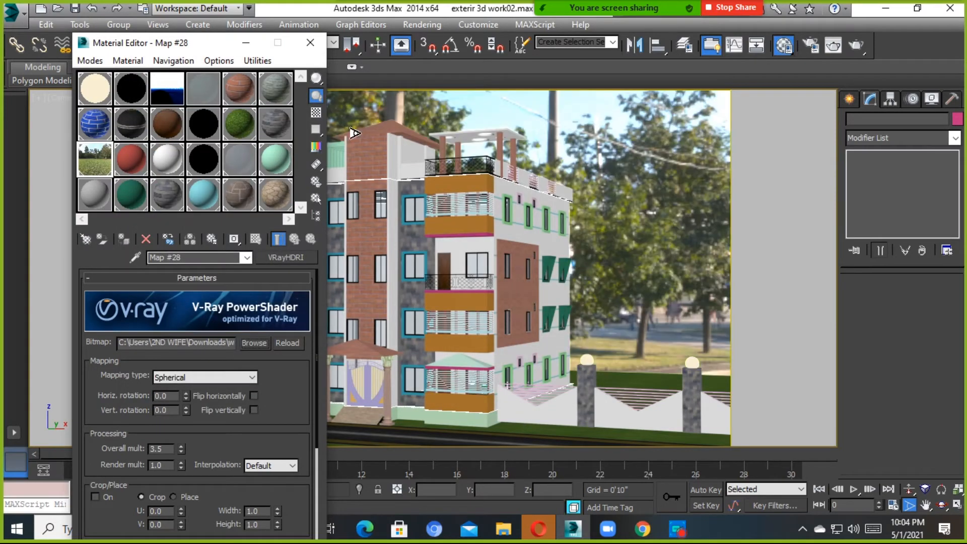
pyautogui.moveTo(192, 44); pyautogui.dragTo(646, 478)
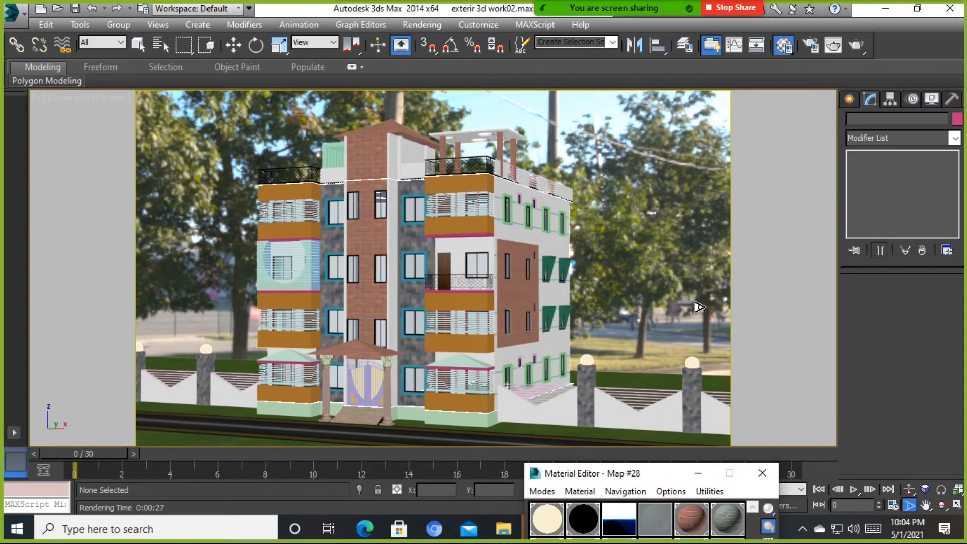
pyautogui.moveTo(670, 476); pyautogui.dragTo(702, 122)
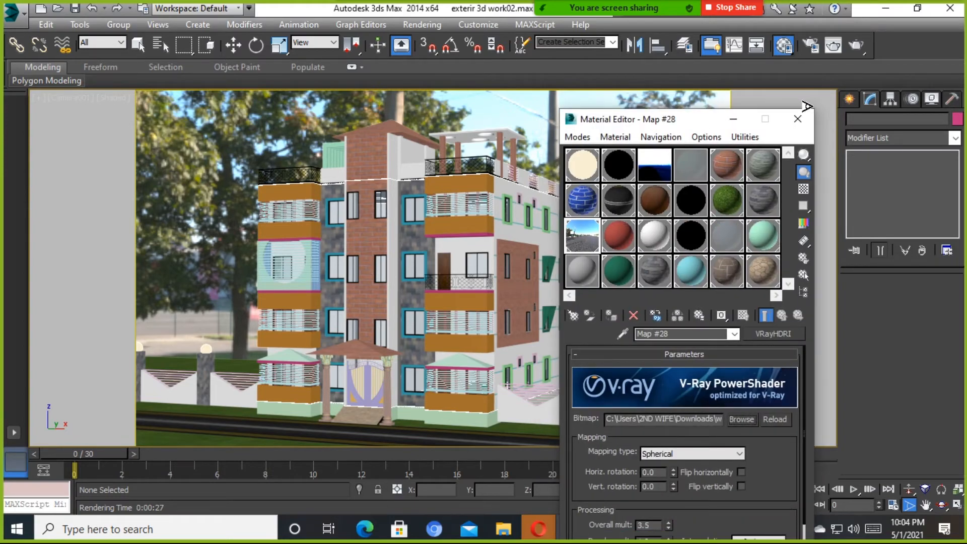
pyautogui.click(798, 119)
# Render the Camera001 view again with the street HDR background and enlarge the render to full size
pyautogui.hotkey('shift', 'q')
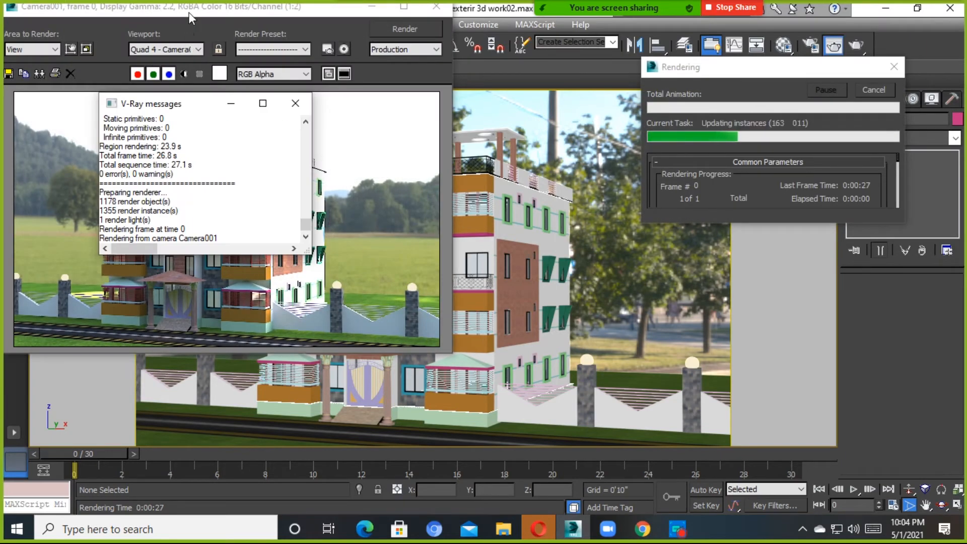
pyautogui.moveTo(196, 6); pyautogui.dragTo(395, 86)
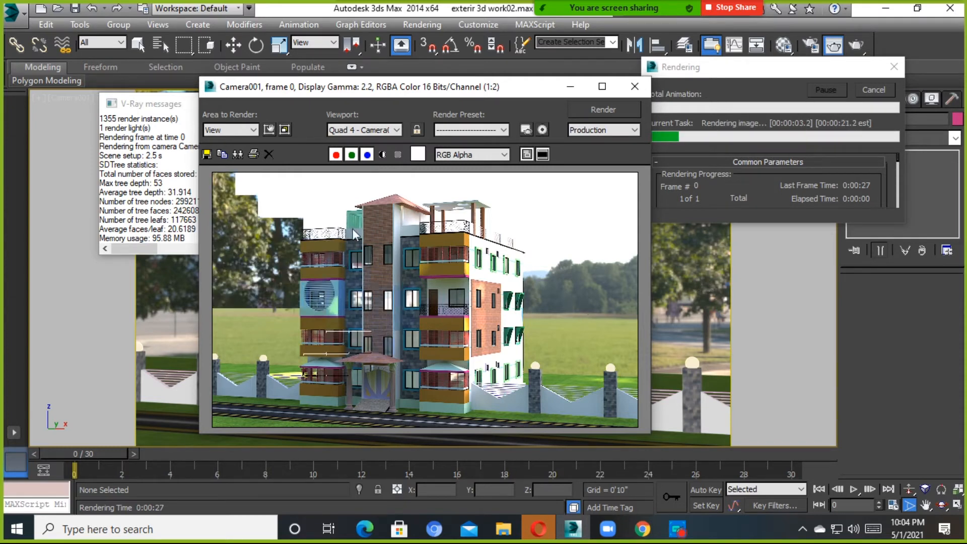
pyautogui.click(603, 87)
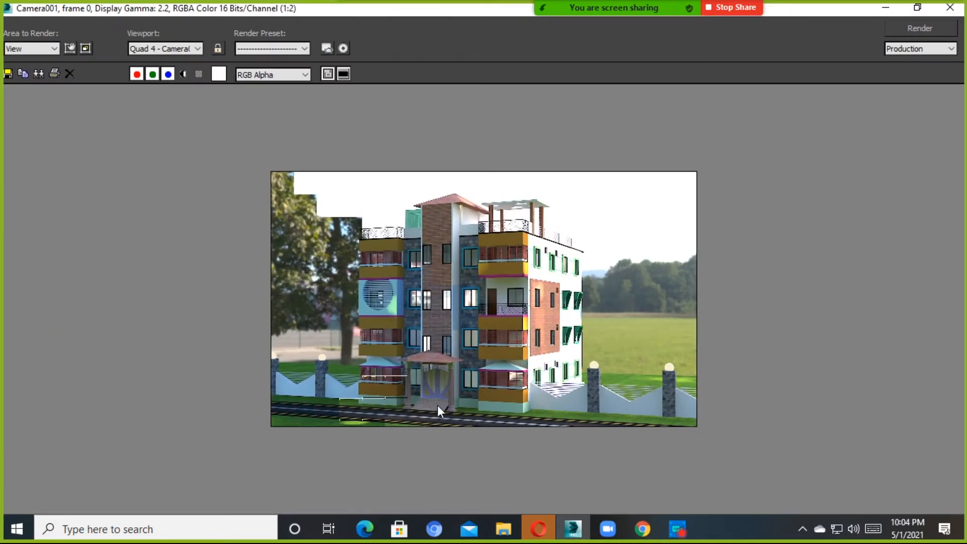
pyautogui.scroll(2, 437, 405)
pyautogui.scroll(-1, 446, 355)
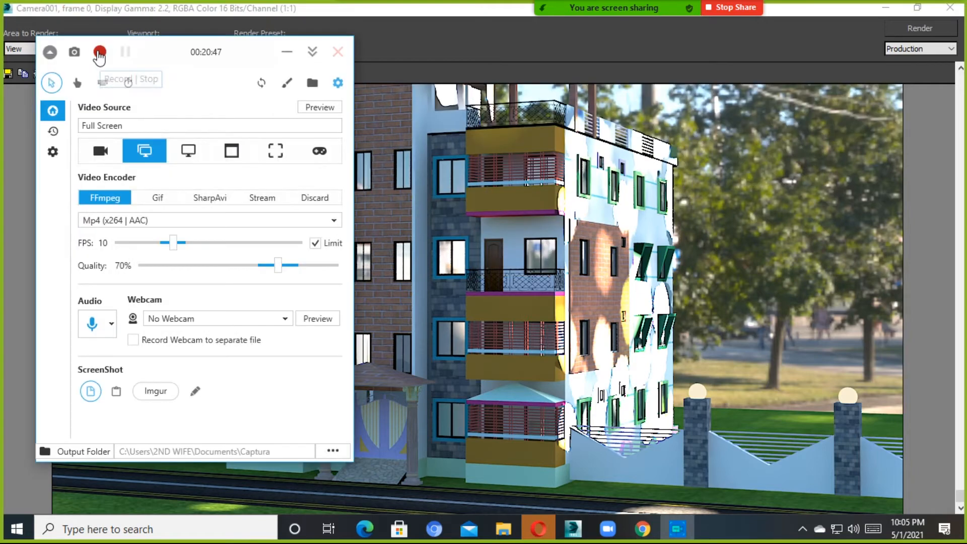
pyautogui.click(99, 56)
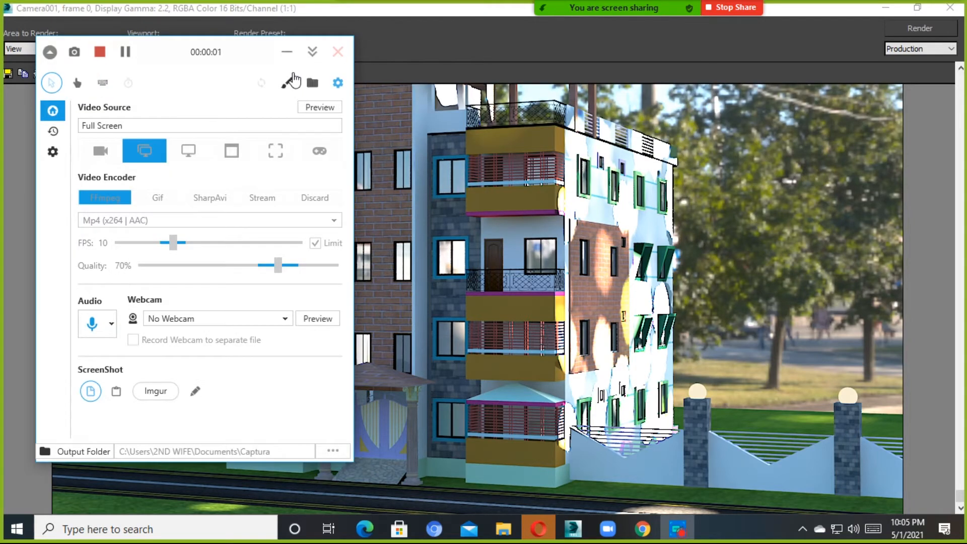
pyautogui.click(287, 52)
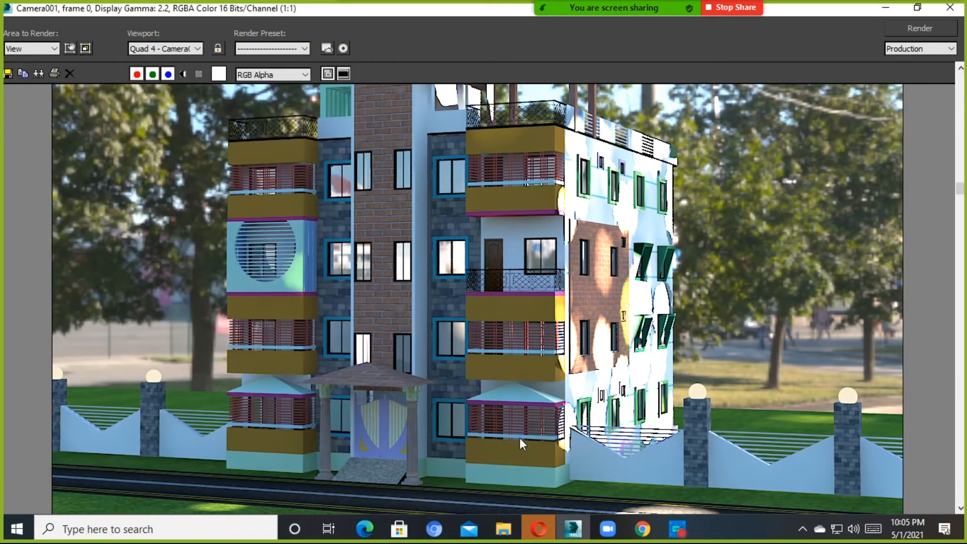
# Inspect the street-background render from roof to ground, then close the rendered frame and V-Ray messages windows
pyautogui.scroll(2, 644, 282)
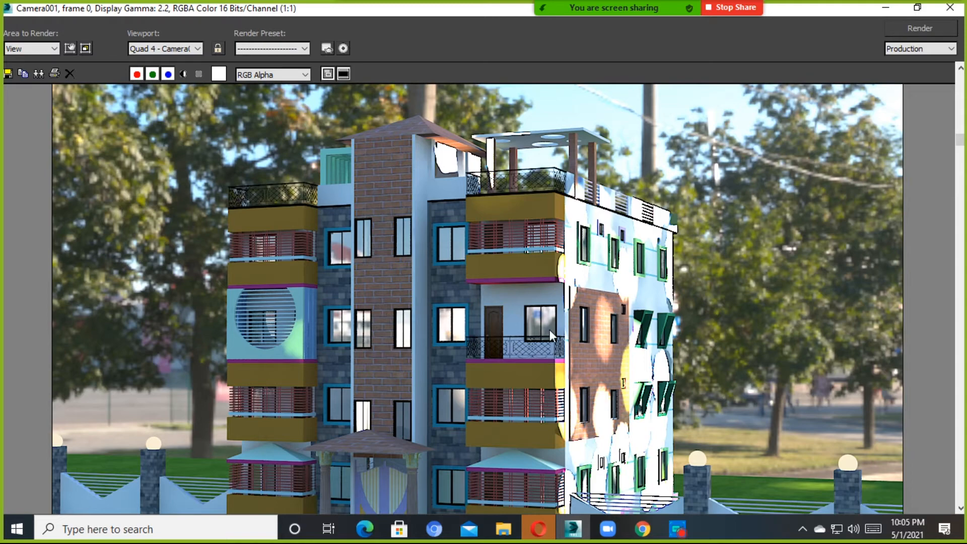
pyautogui.scroll(-2, 605, 348)
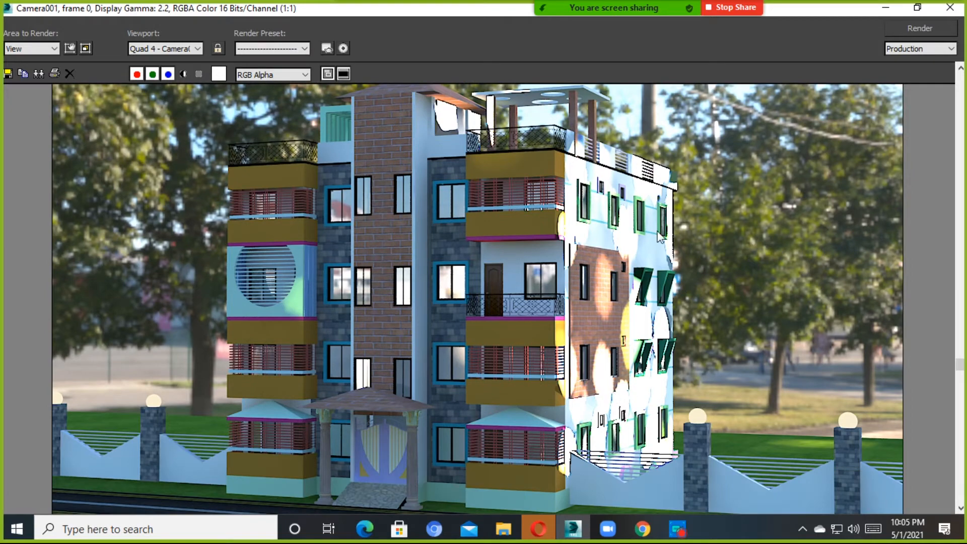
pyautogui.scroll(3, 765, 214)
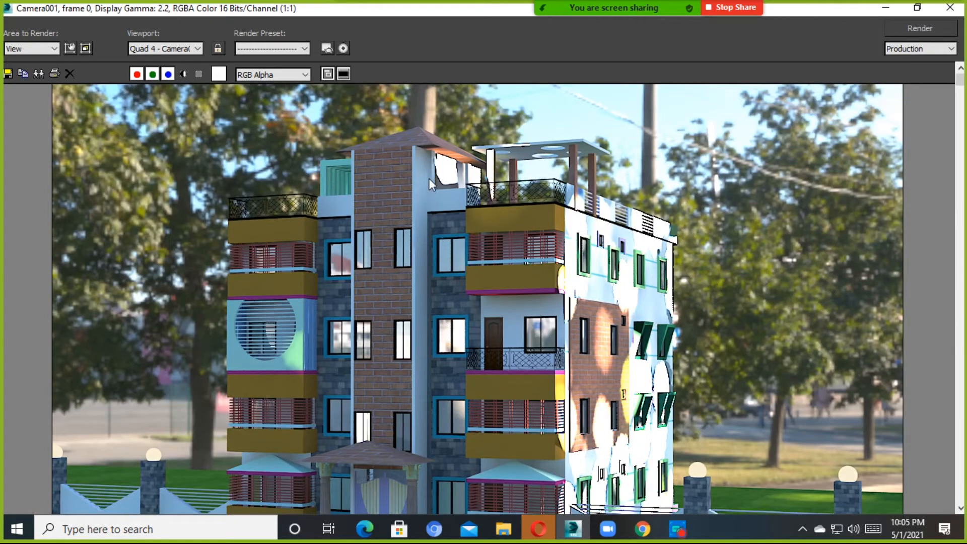
pyautogui.scroll(-3, 621, 314)
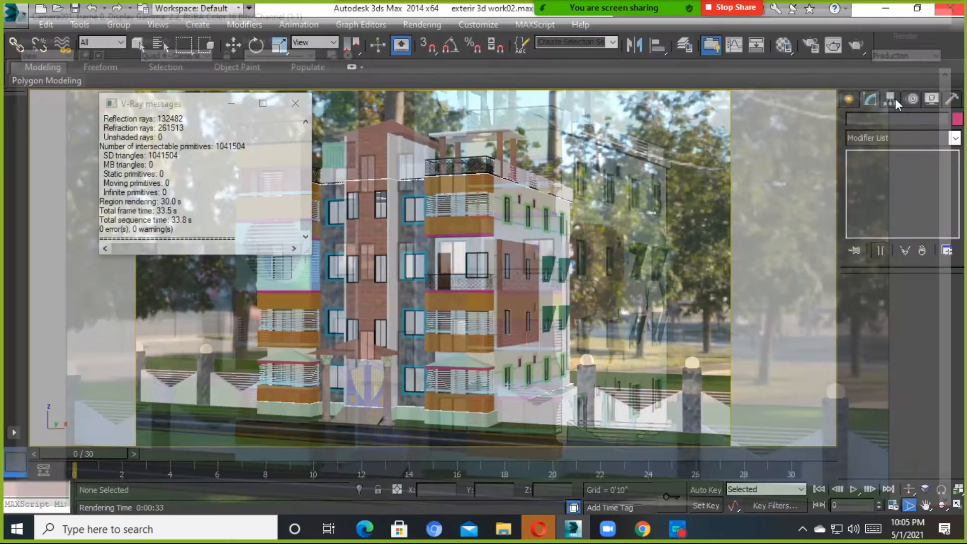
pyautogui.click(951, 7)
pyautogui.click(297, 104)
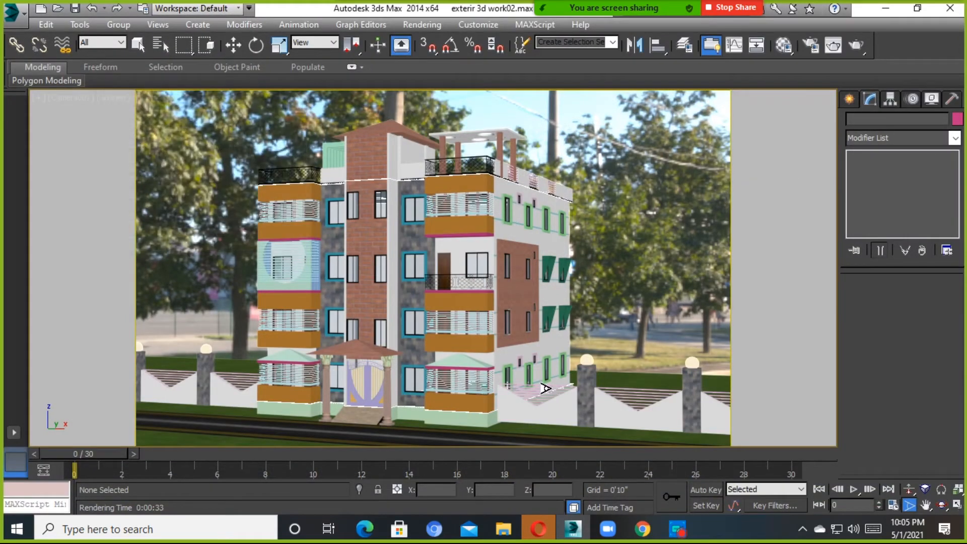
# Open the Material Editor on Map #28 and place its window clear of the building's side facade
pyautogui.press('n')
pyautogui.press('n')
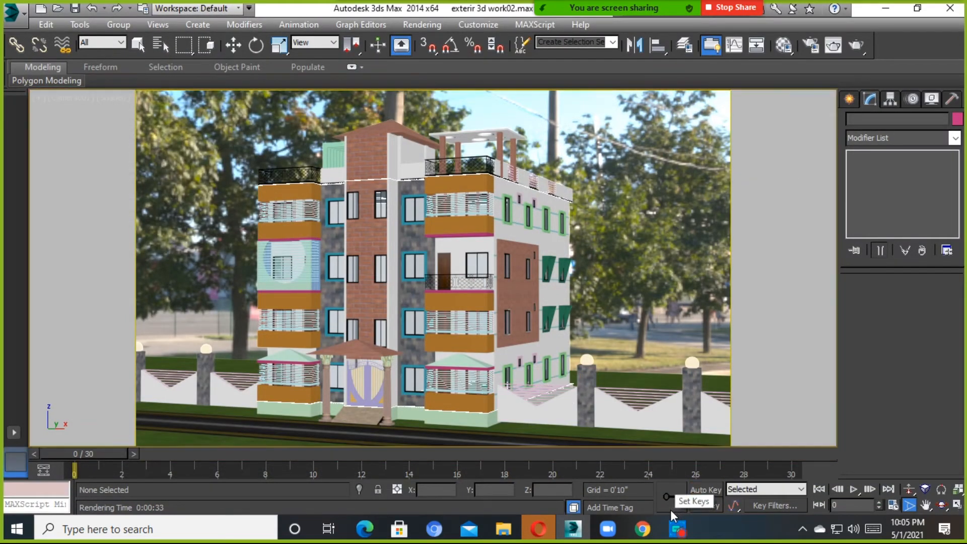
pyautogui.press('m')
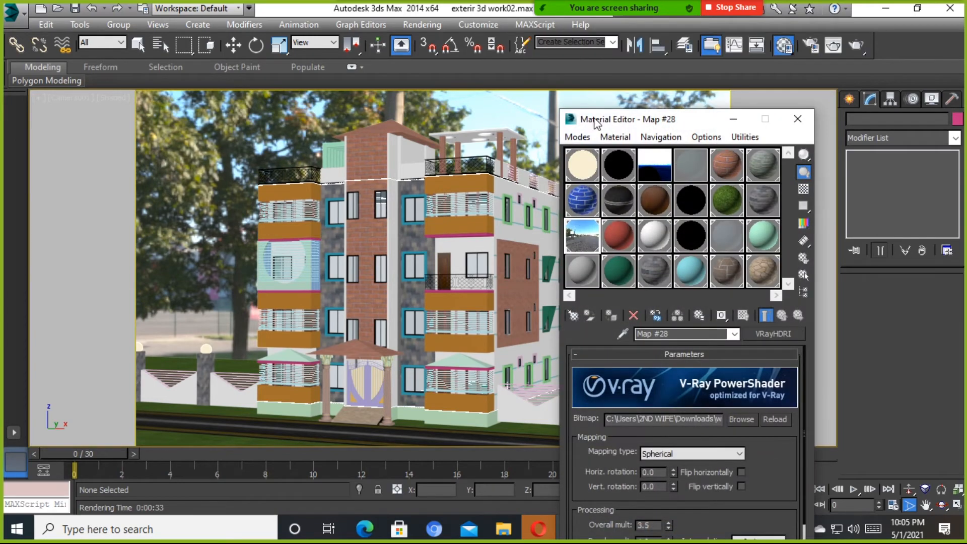
pyautogui.moveTo(617, 121); pyautogui.dragTo(241, 41)
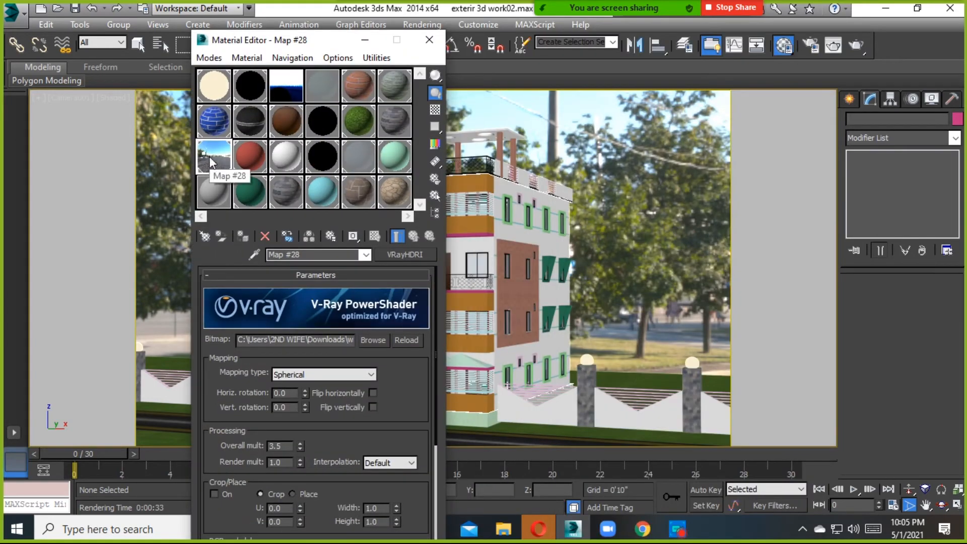
pyautogui.moveTo(307, 48); pyautogui.dragTo(258, 43)
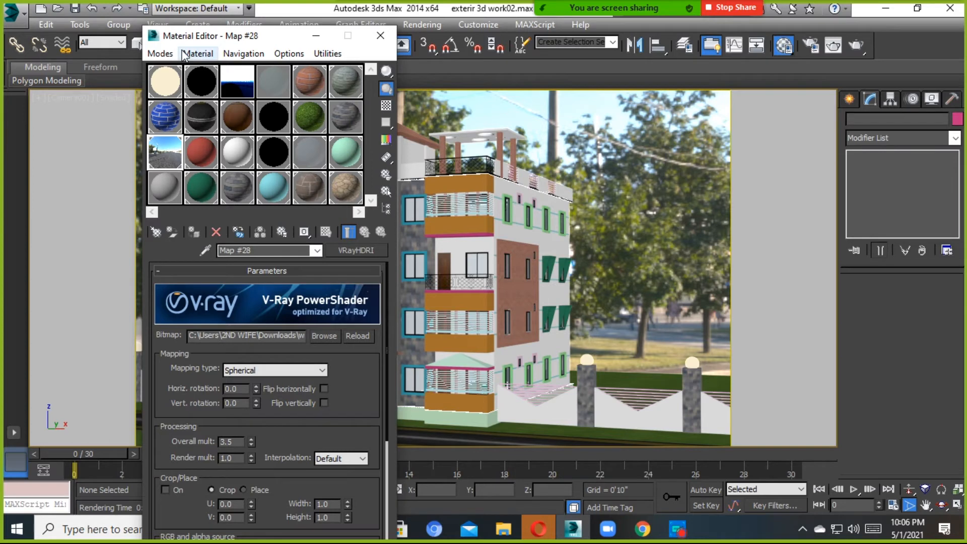
pyautogui.moveTo(221, 40); pyautogui.dragTo(180, 25)
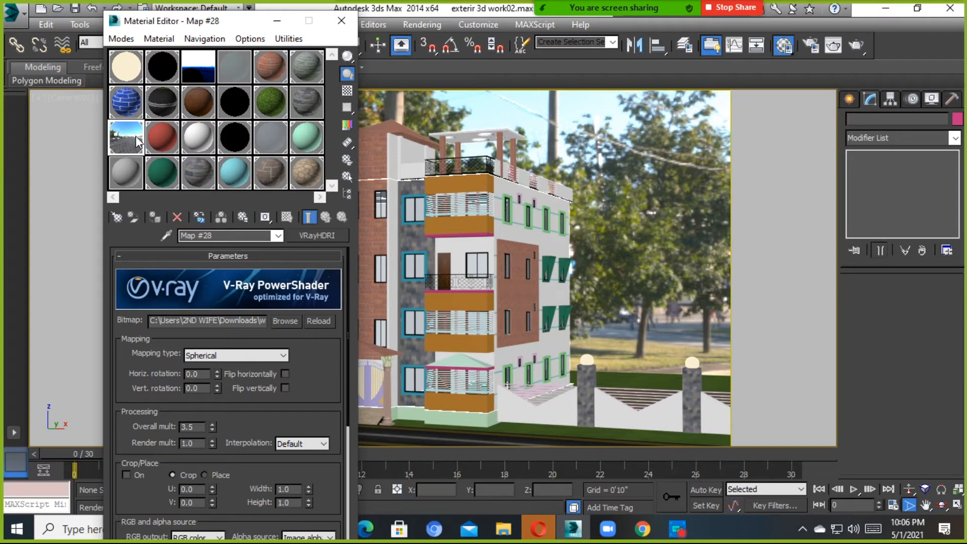
# Load the forest HDR image from Downloads into the Map #28 VRayHDRI map and close the Material Editor
pyautogui.click(285, 321)
pyautogui.click(570, 57)
pyautogui.click(284, 322)
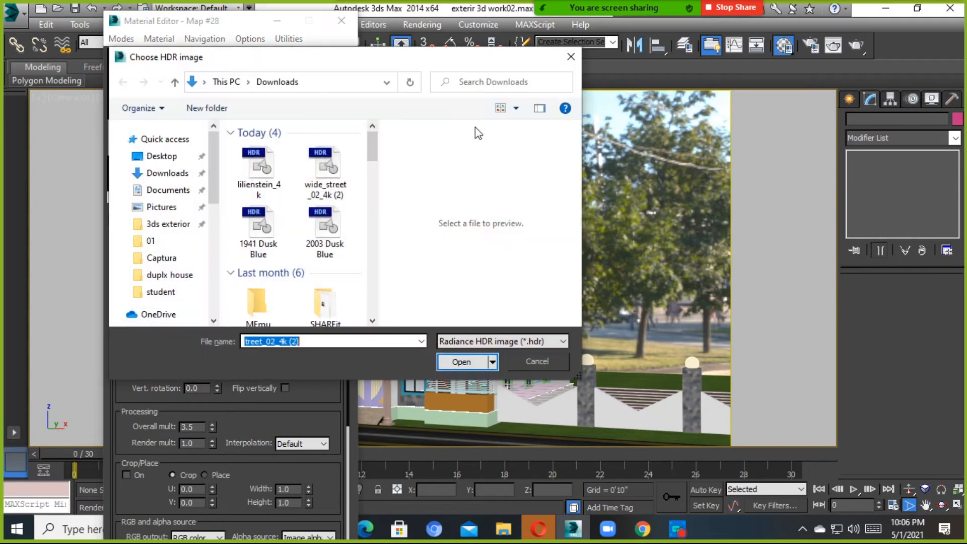
pyautogui.click(156, 172)
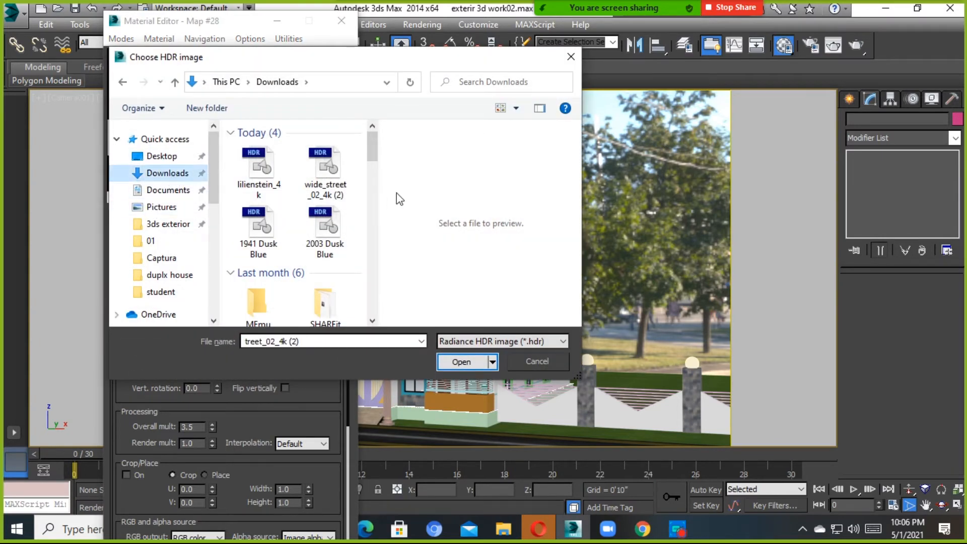
pyautogui.scroll(-3, 302, 197)
pyautogui.scroll(-6, 304, 198)
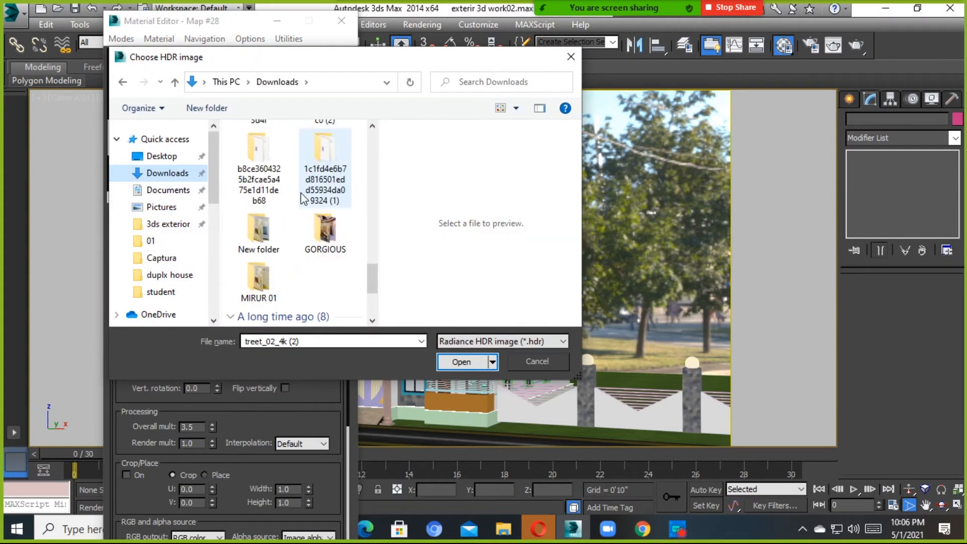
pyautogui.scroll(2, 310, 196)
pyautogui.click(326, 148)
pyautogui.click(466, 370)
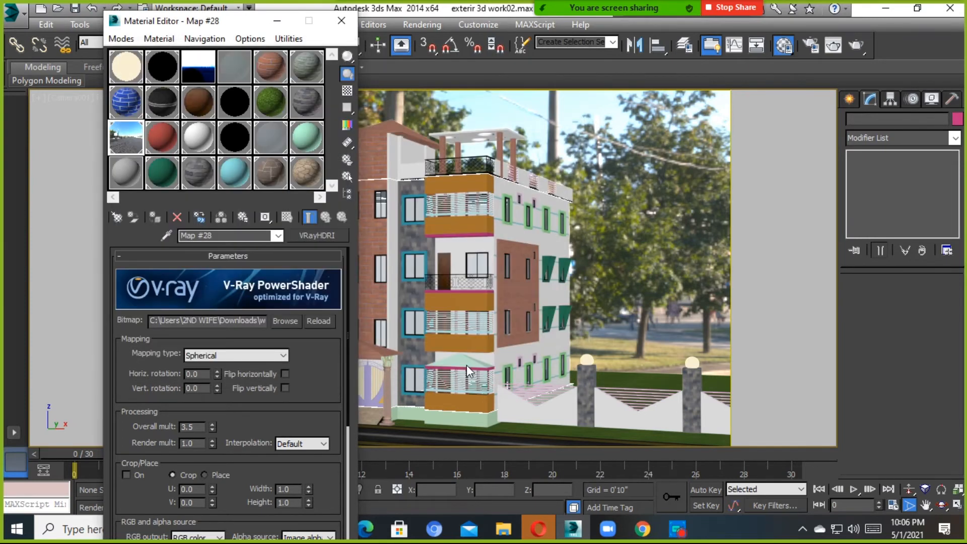
pyautogui.moveTo(219, 28); pyautogui.dragTo(304, 72)
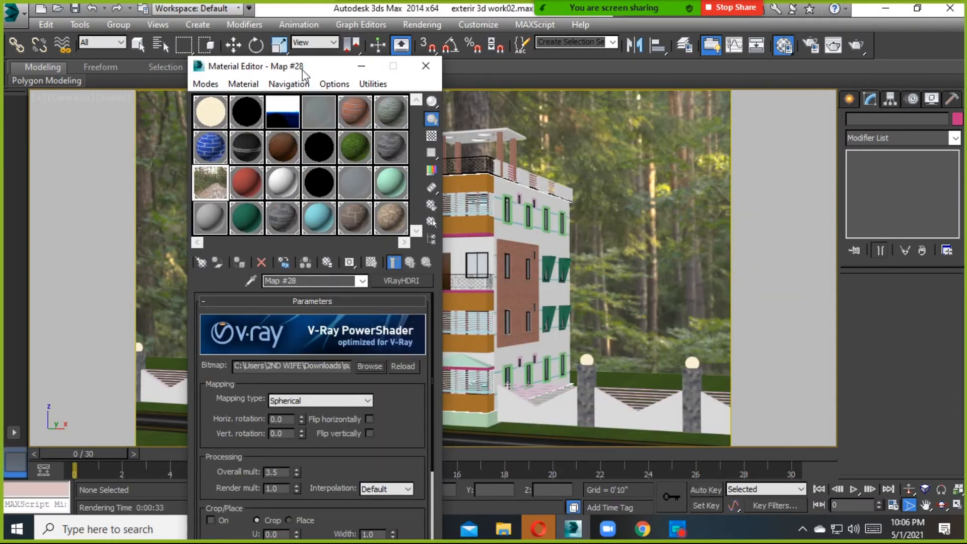
pyautogui.click(426, 66)
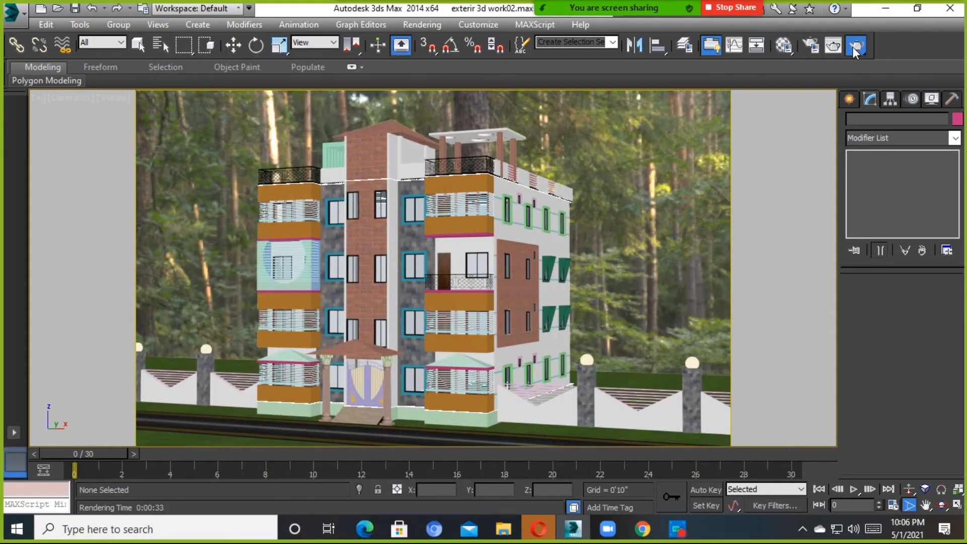
# Render the Camera001 view with the forest HDR background and maximize the rendered frame window
pyautogui.click(853, 46)
pyautogui.moveTo(299, 16); pyautogui.dragTo(429, 67)
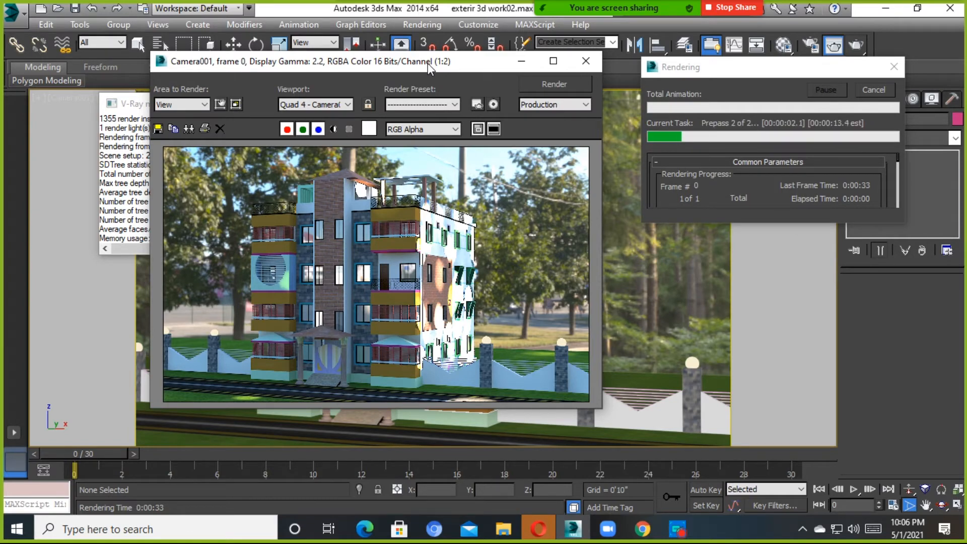
pyautogui.click(554, 62)
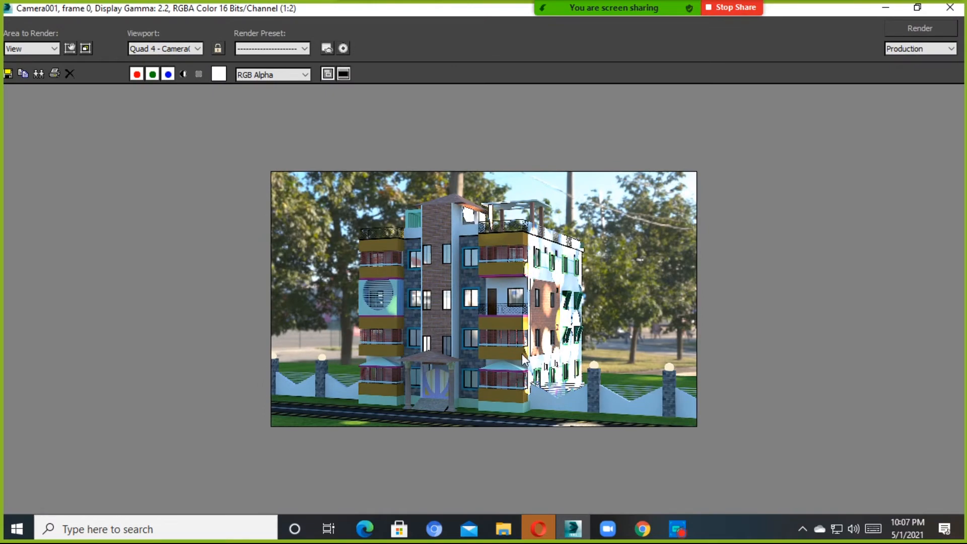
pyautogui.scroll(2, 522, 353)
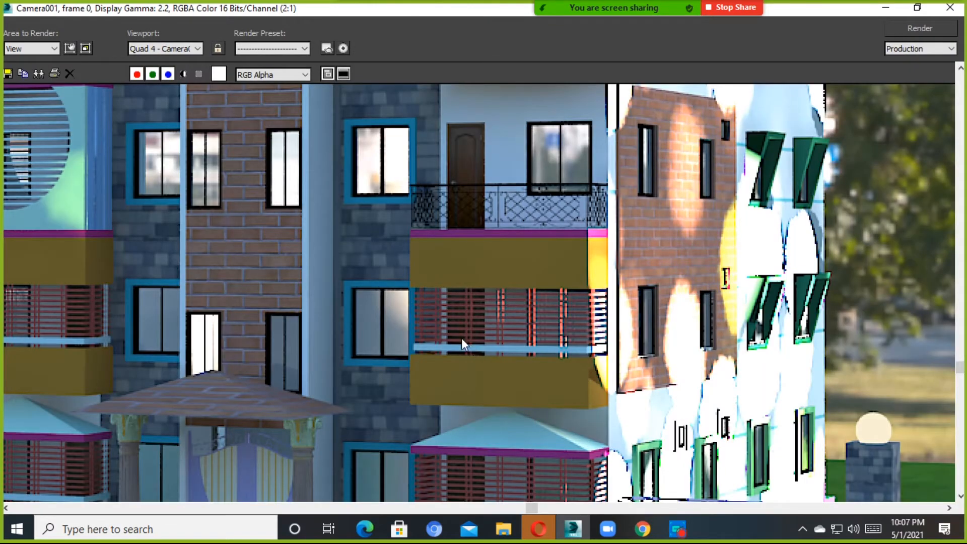
pyautogui.scroll(-2, 461, 338)
pyautogui.scroll(1, 535, 373)
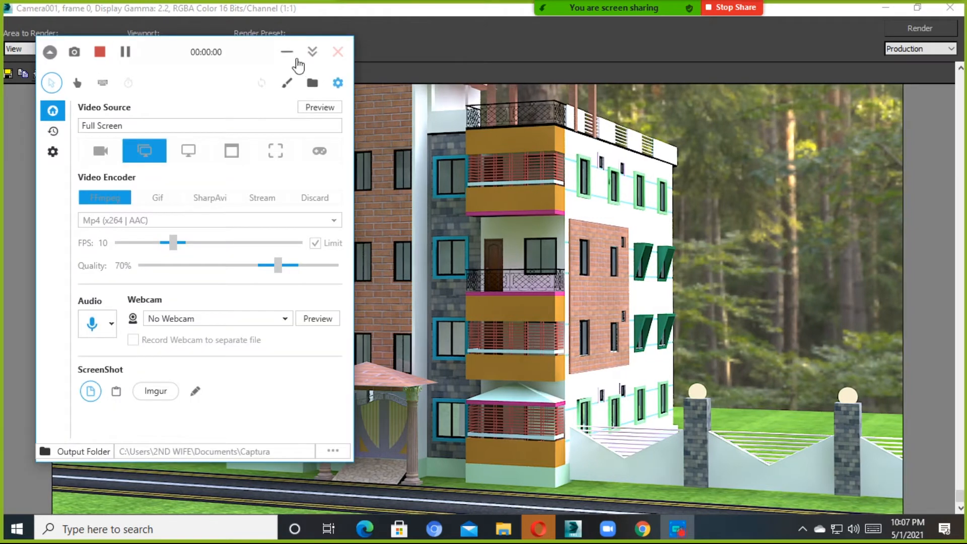
pyautogui.click(100, 52)
pyautogui.click(100, 54)
pyautogui.click(286, 52)
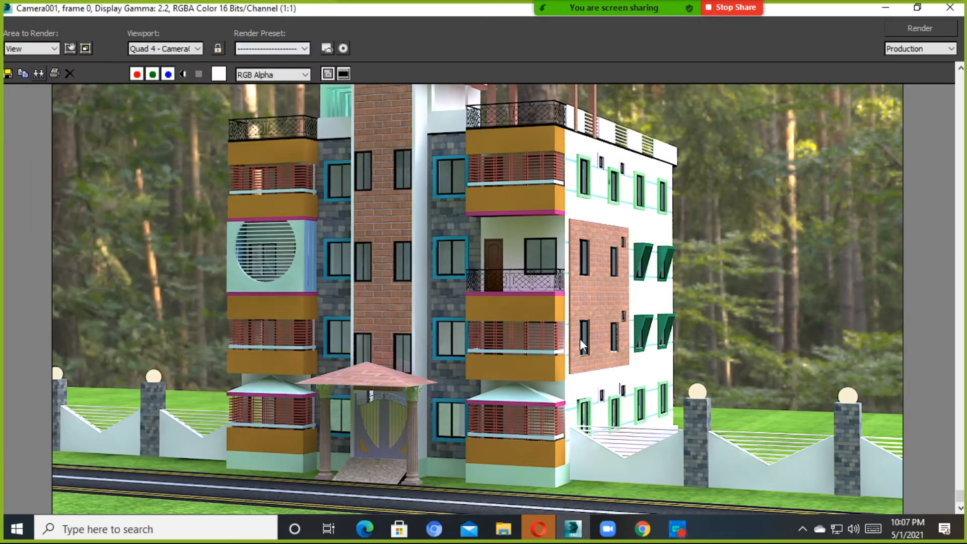
# Examine the forest-background render as a whole and up close, checking the facades, roof, boundary wall and background
pyautogui.scroll(-1, 580, 339)
pyautogui.scroll(1, 580, 338)
pyautogui.scroll(-1, 594, 319)
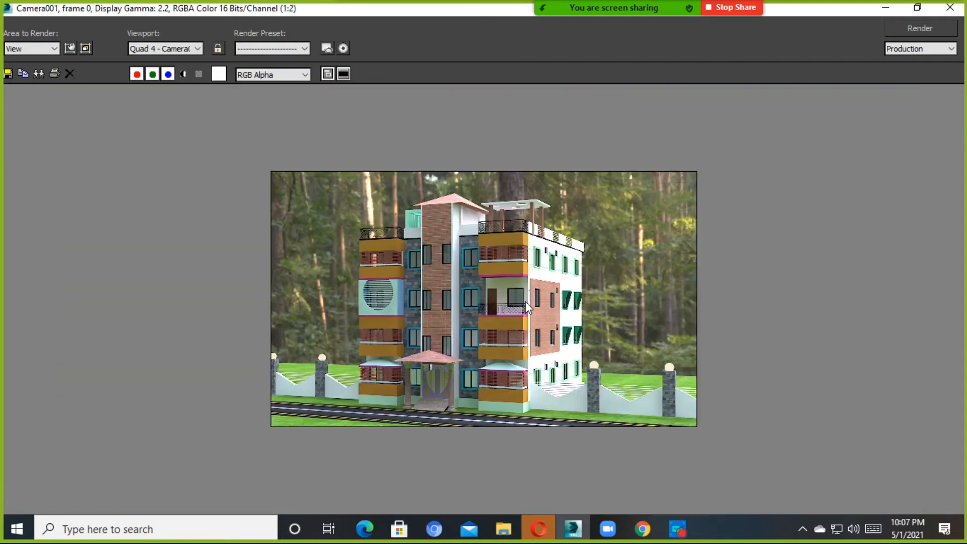
pyautogui.scroll(1, 594, 322)
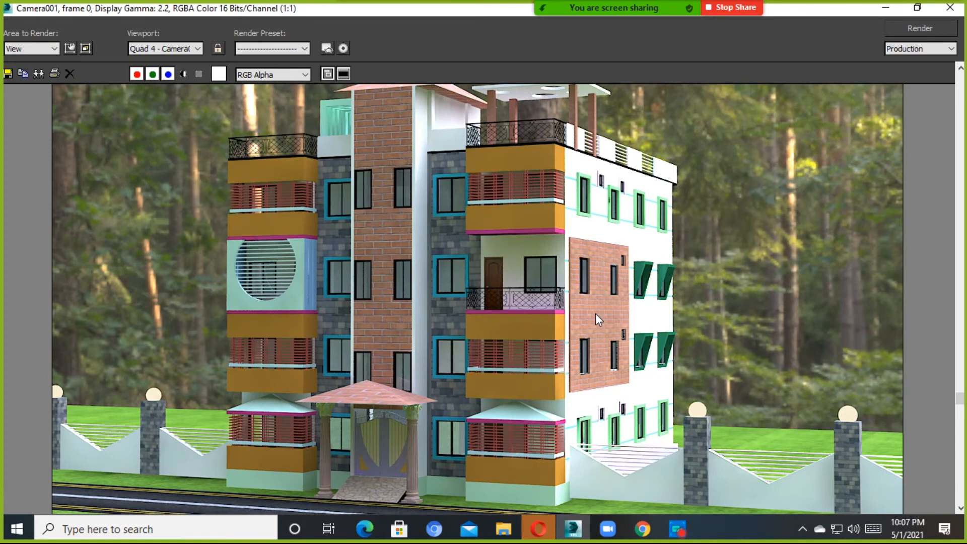
pyautogui.scroll(-1, 576, 308)
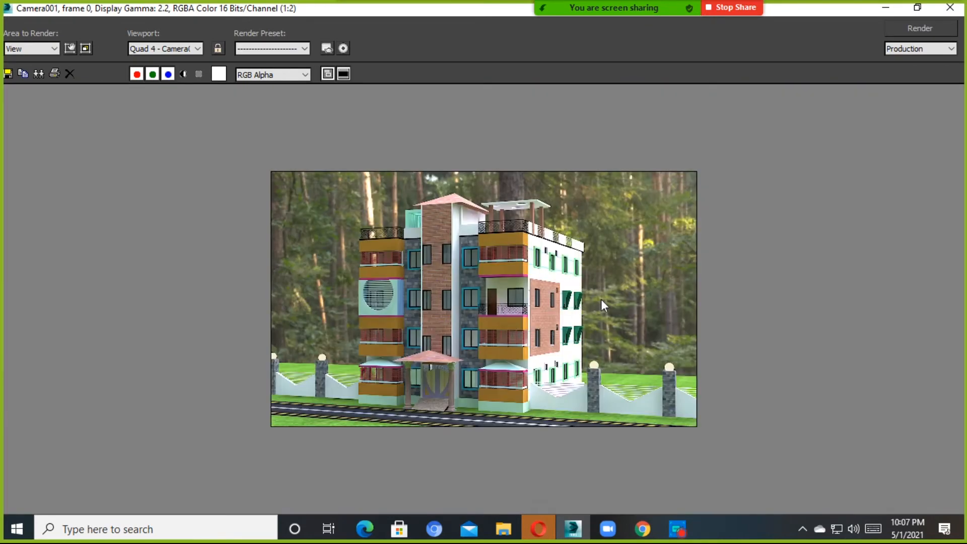
pyautogui.scroll(1, 613, 286)
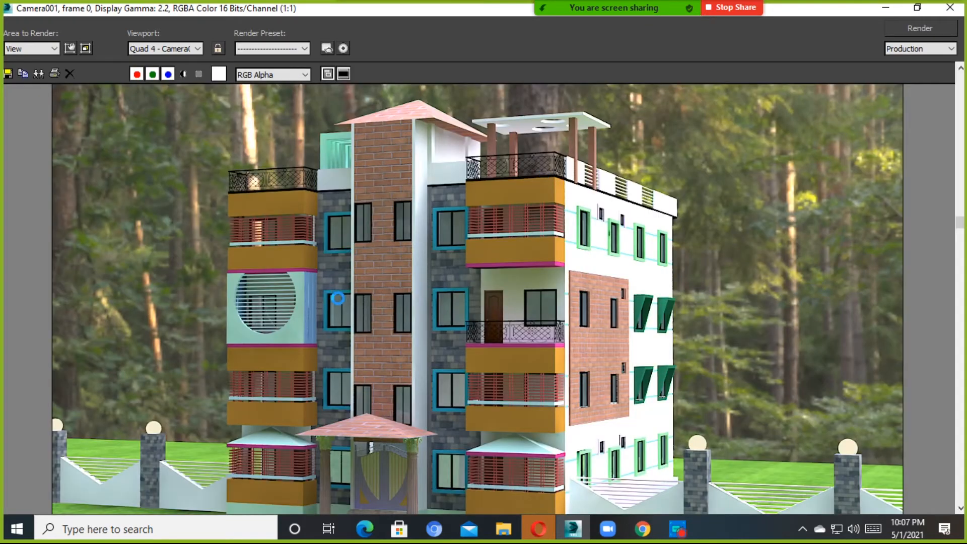
pyautogui.scroll(-1, 409, 236)
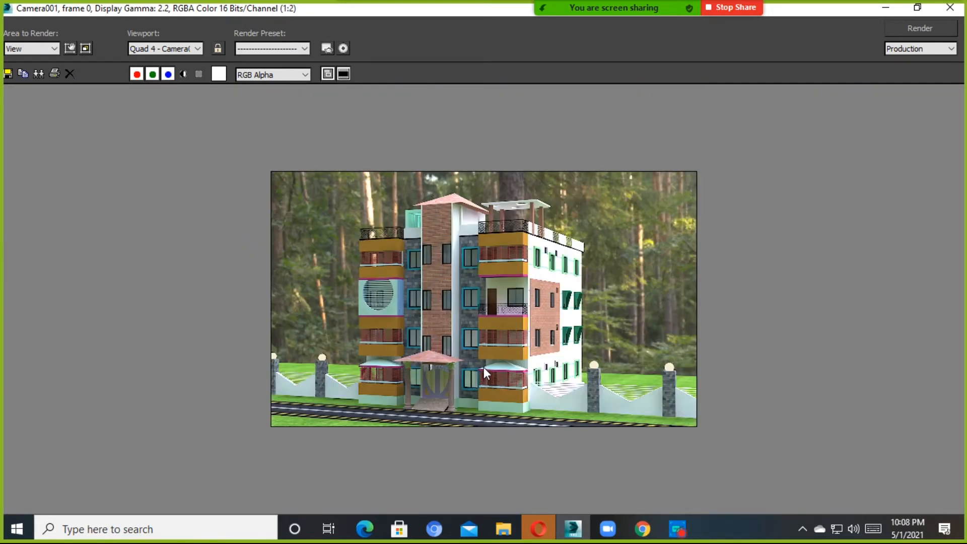
pyautogui.scroll(1, 540, 311)
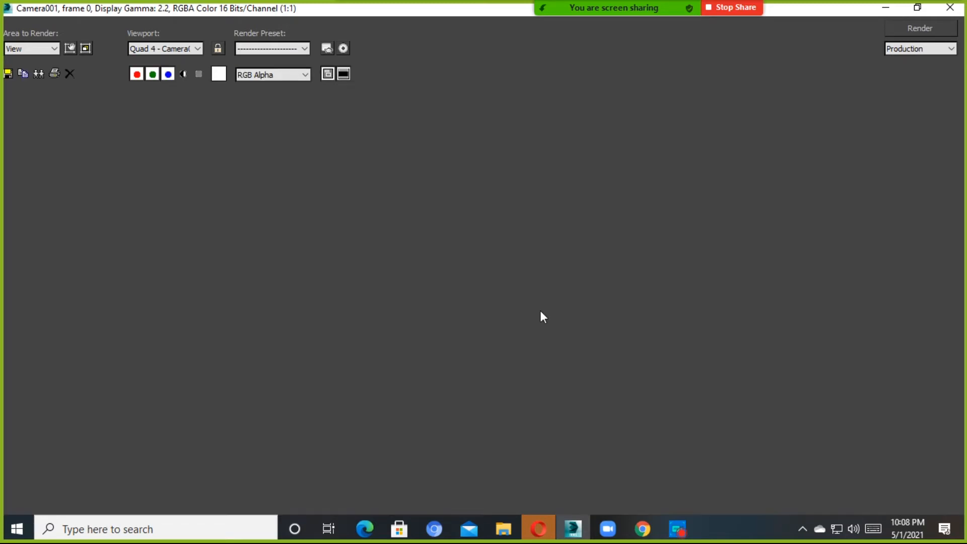
pyautogui.scroll(-2, 638, 226)
pyautogui.scroll(1, 575, 244)
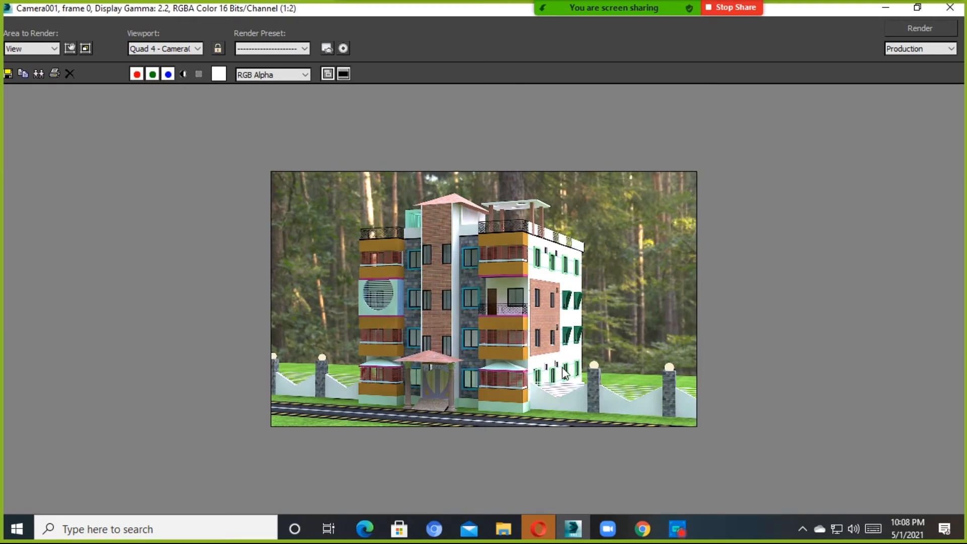
pyautogui.scroll(1, 503, 262)
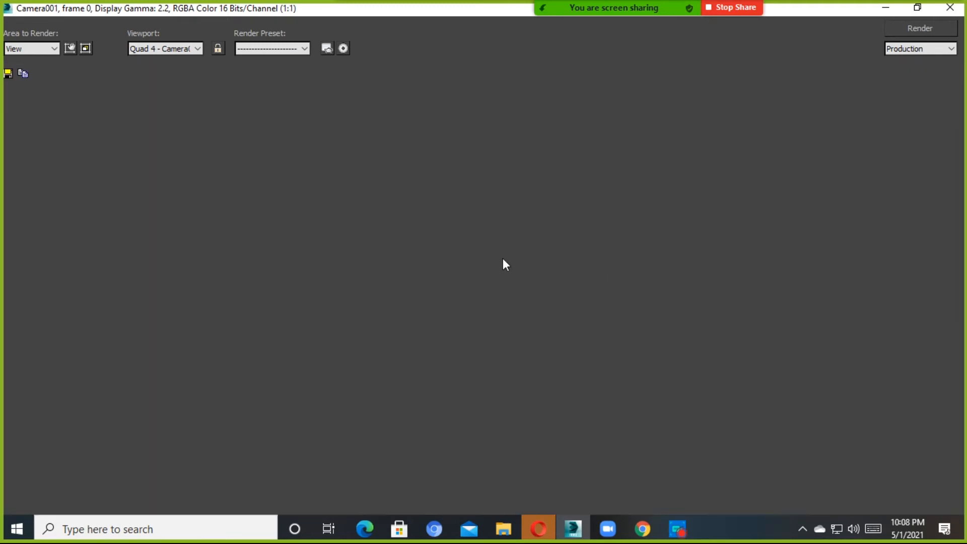
# Save the forest render as JPEG file f01 in the Music folder with quality 95
pyautogui.click(8, 74)
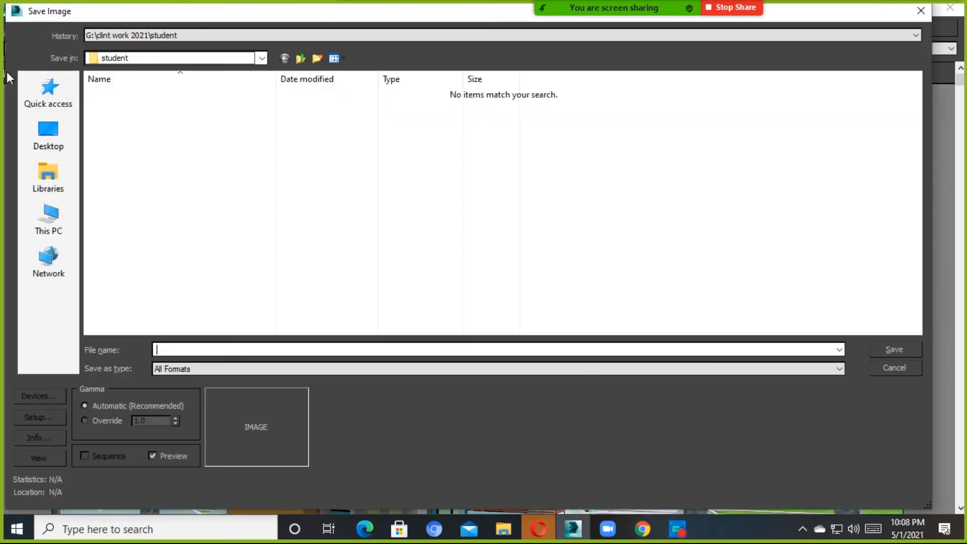
pyautogui.click(48, 218)
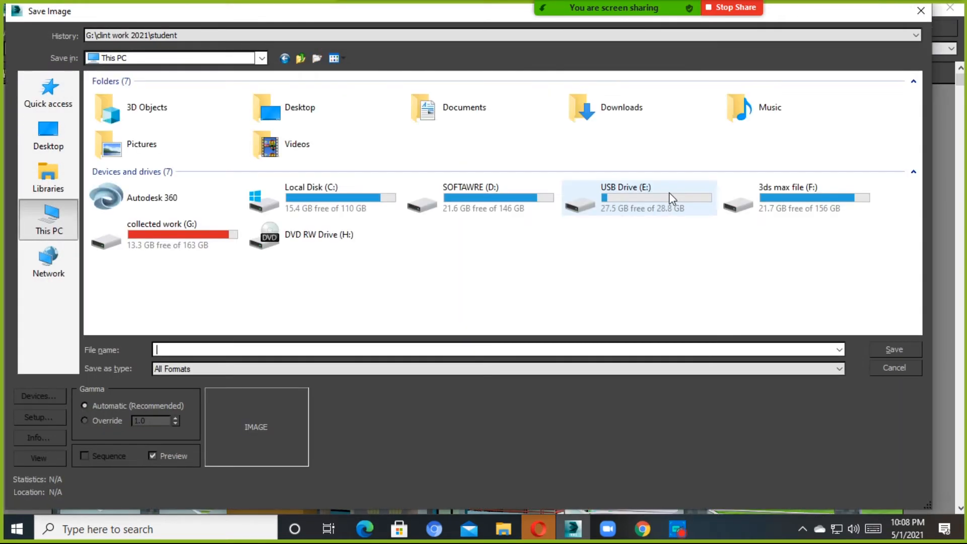
pyautogui.doubleClick(625, 108)
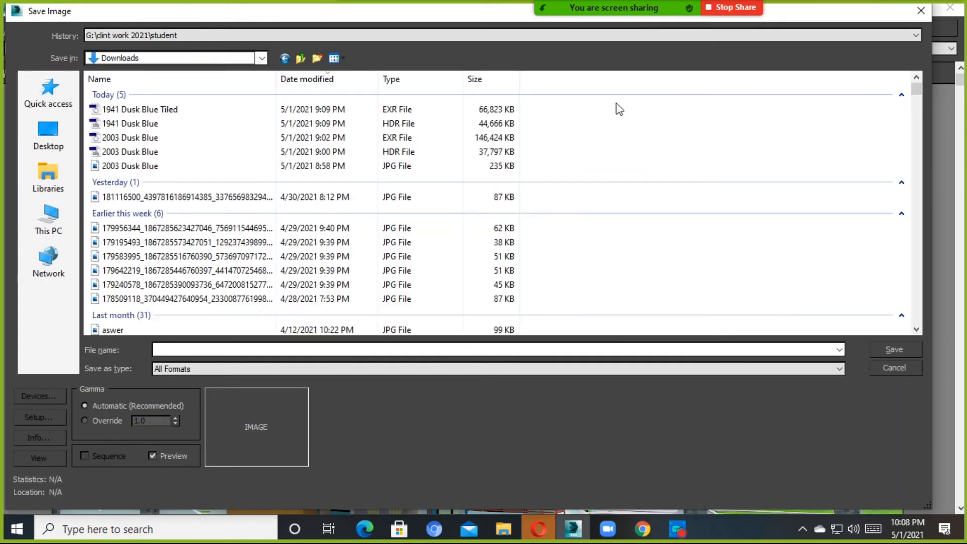
pyautogui.click(48, 218)
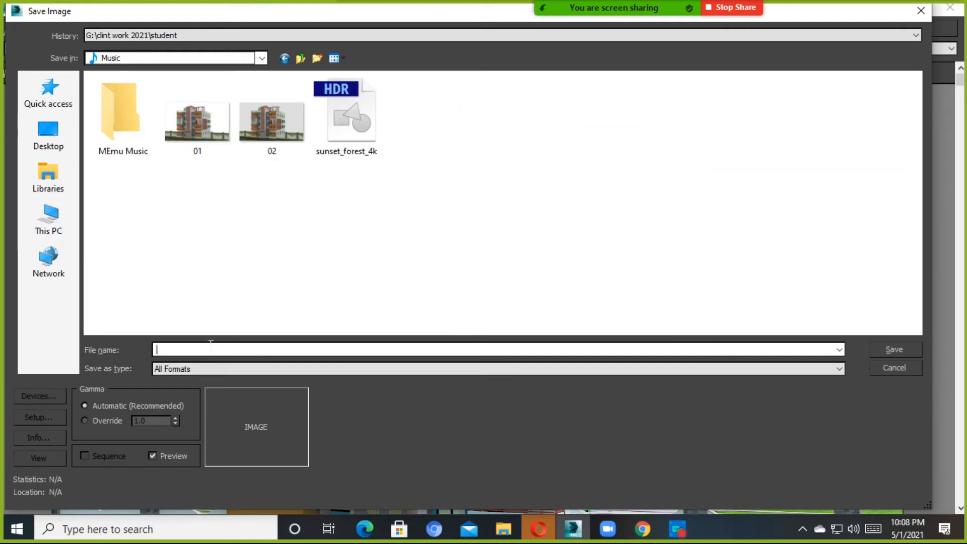
pyautogui.click(191, 368)
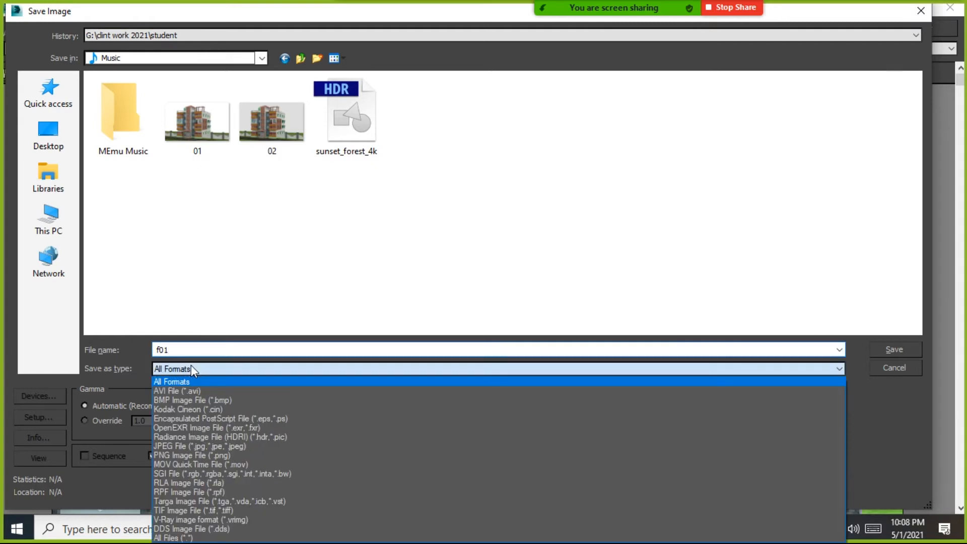
pyautogui.click(177, 446)
pyautogui.click(881, 346)
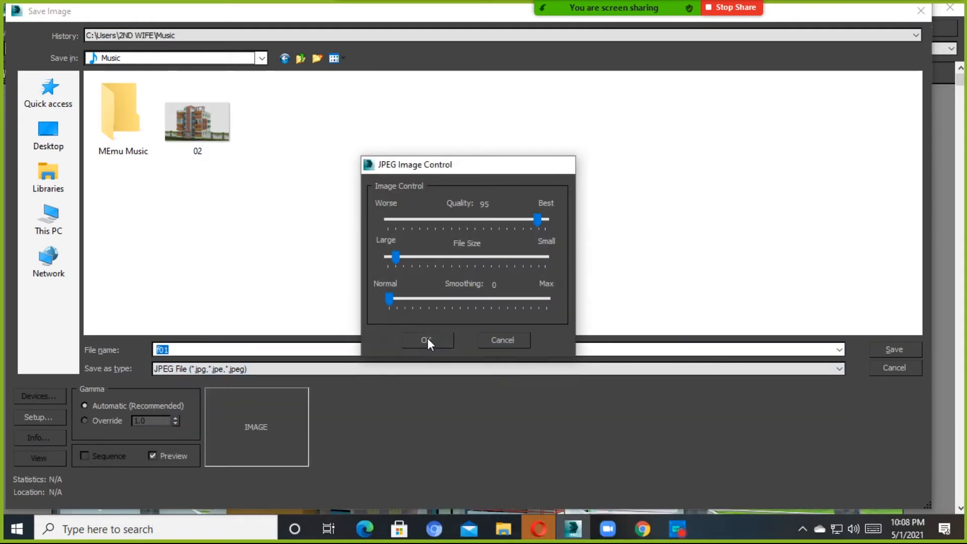
pyautogui.click(428, 338)
# Save the same render as PNG file f02 in the Music folder, using RGB 48 bit with alpha channel
pyautogui.click(6, 73)
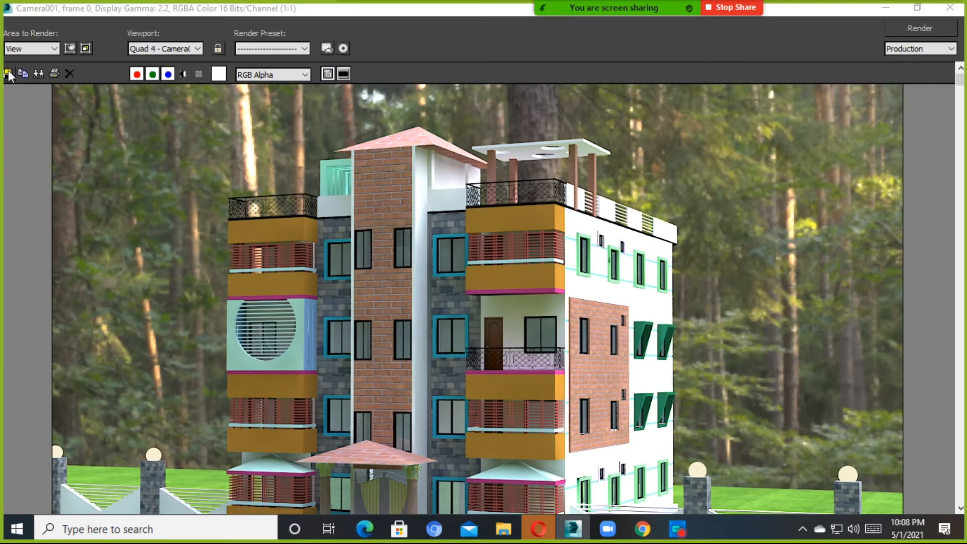
pyautogui.click(168, 368)
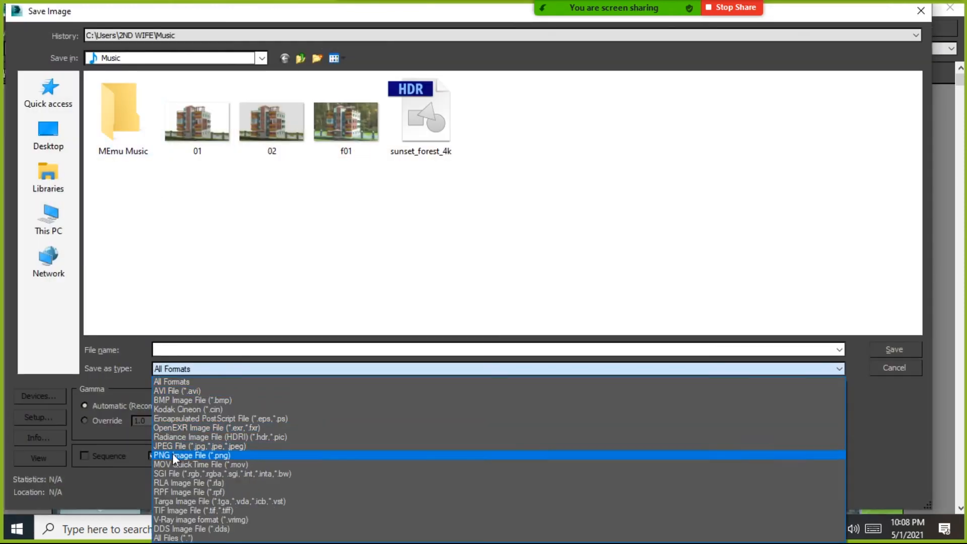
pyautogui.click(164, 457)
pyautogui.click(182, 351)
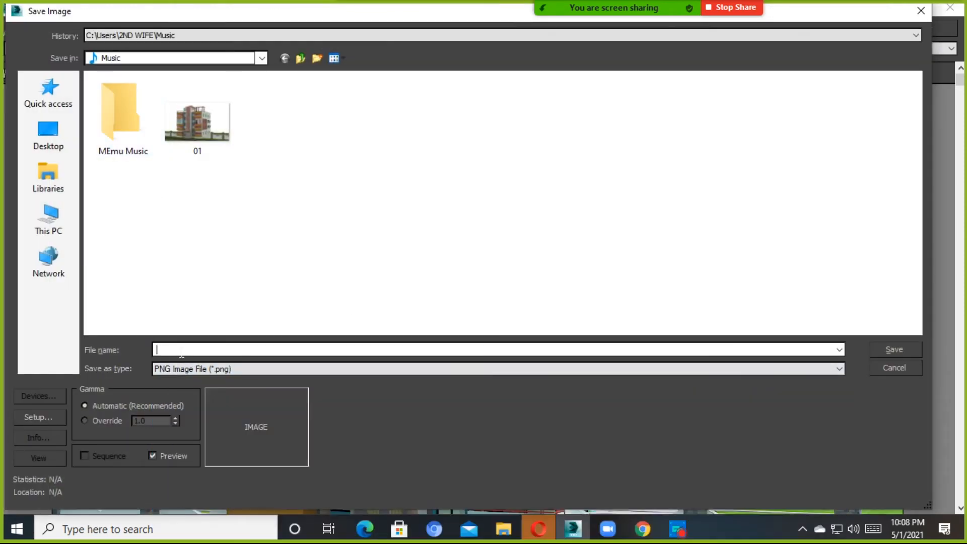
pyautogui.write('f02')
pyautogui.click(893, 349)
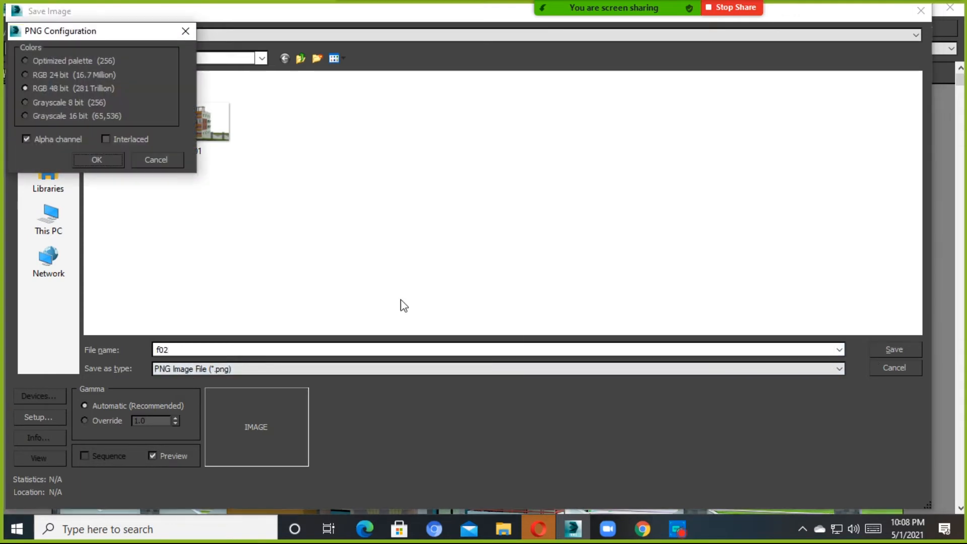
pyautogui.click(96, 161)
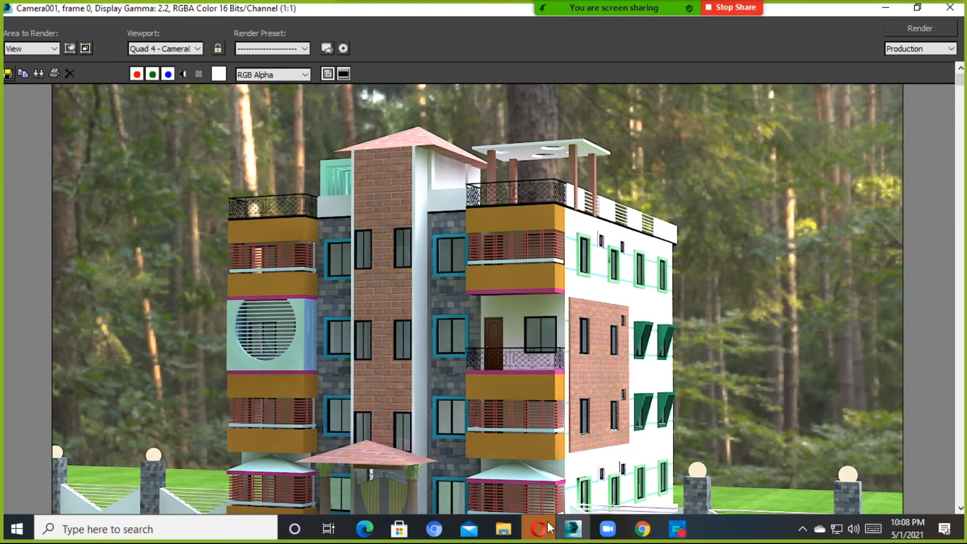
# Switch to File Explorer, open the f01 JPEG from the Music folder, examine the forest render up close, and close the viewer
pyautogui.click(503, 529)
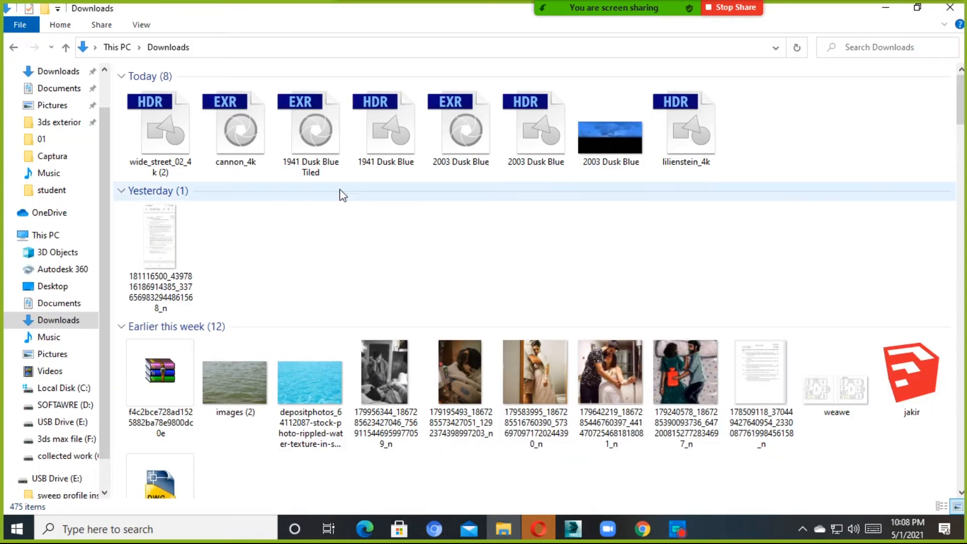
pyautogui.click(49, 235)
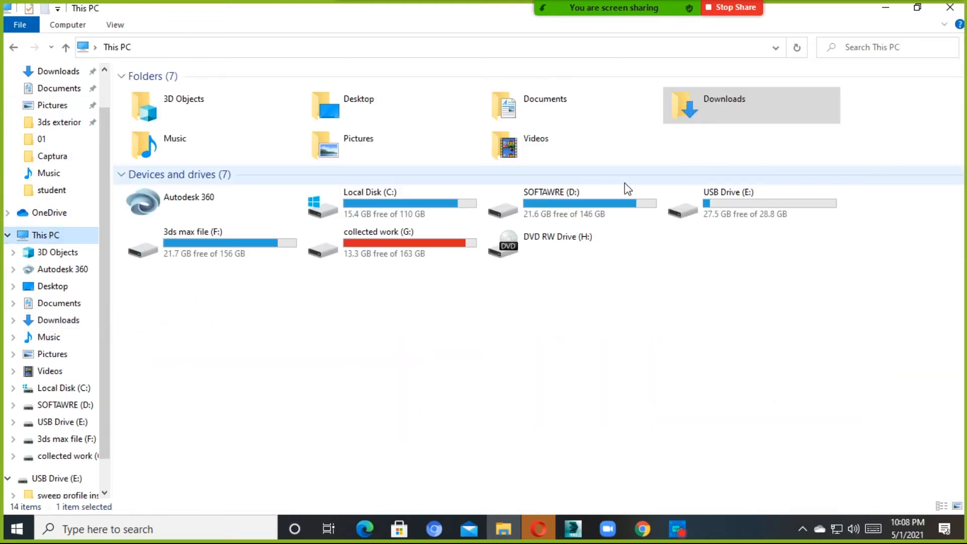
pyautogui.doubleClick(170, 153)
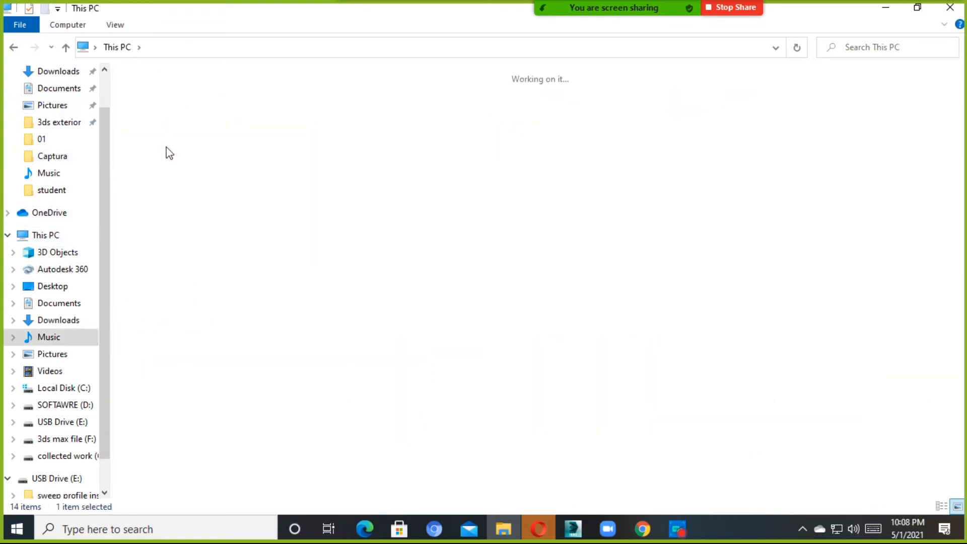
pyautogui.doubleClick(396, 117)
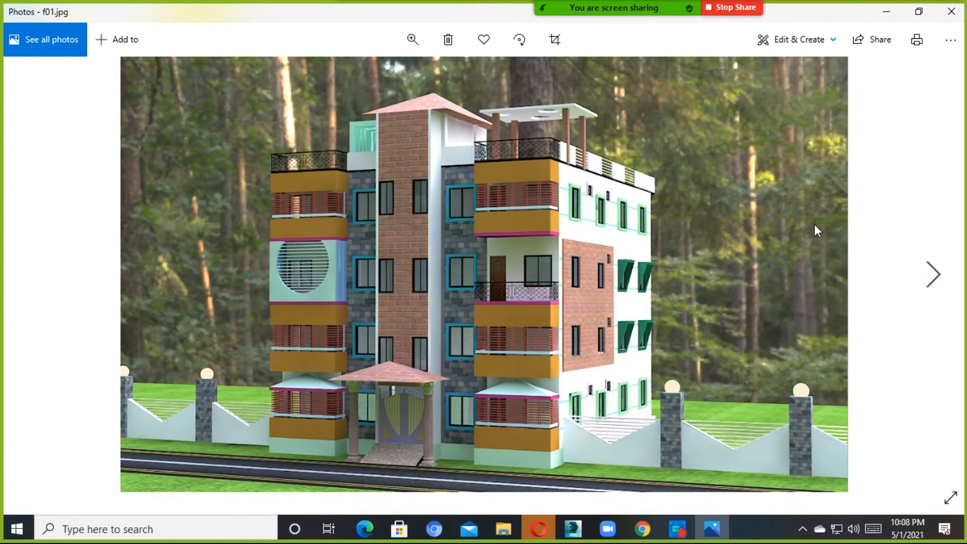
pyautogui.scroll(3, 657, 222)
pyautogui.scroll(-3, 568, 226)
pyautogui.click(951, 11)
# Open the f02 PNG from the Music folder, examine the building cut-out up close, and close the viewer
pyautogui.doubleClick(465, 132)
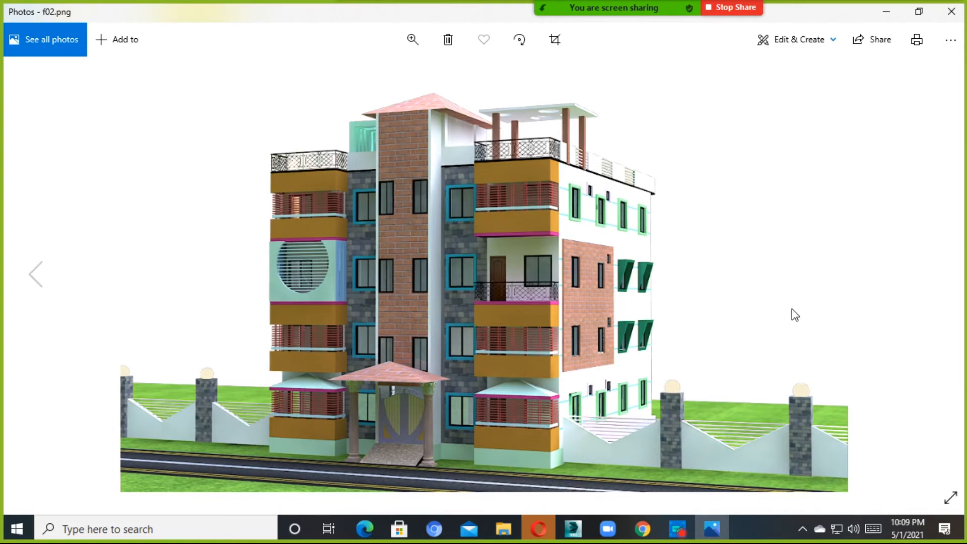
pyautogui.scroll(3, 791, 324)
pyautogui.moveTo(376, 267); pyautogui.dragTo(682, 280)
pyautogui.scroll(-3, 683, 280)
pyautogui.click(952, 11)
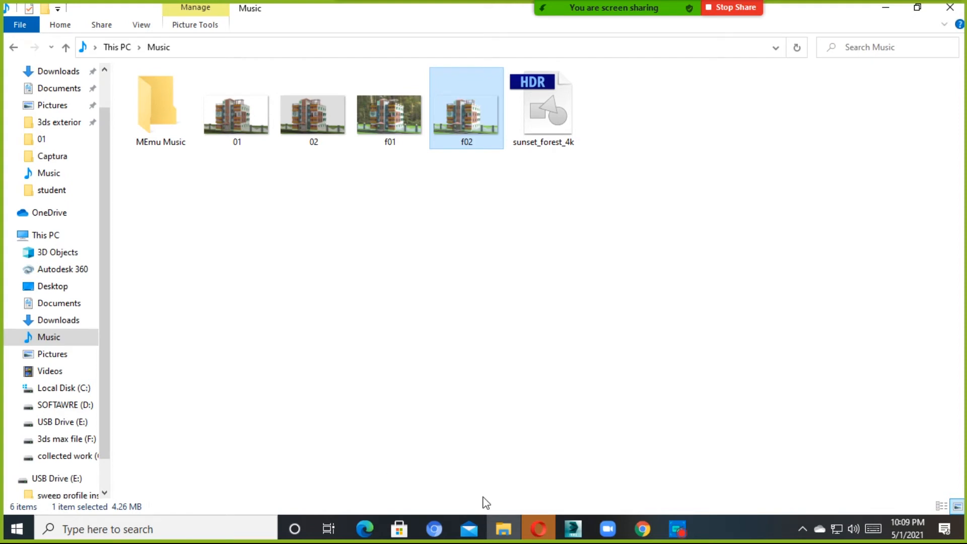
# Find Adobe Photoshop CS6 (64 Bit) through the Windows search and launch it
pyautogui.click(225, 530)
pyautogui.write('ph')
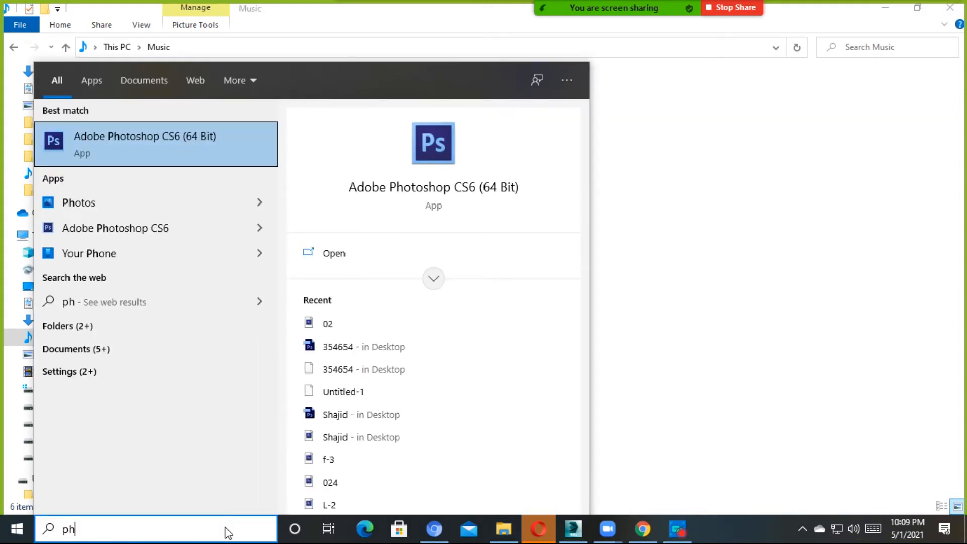
pyautogui.click(158, 139)
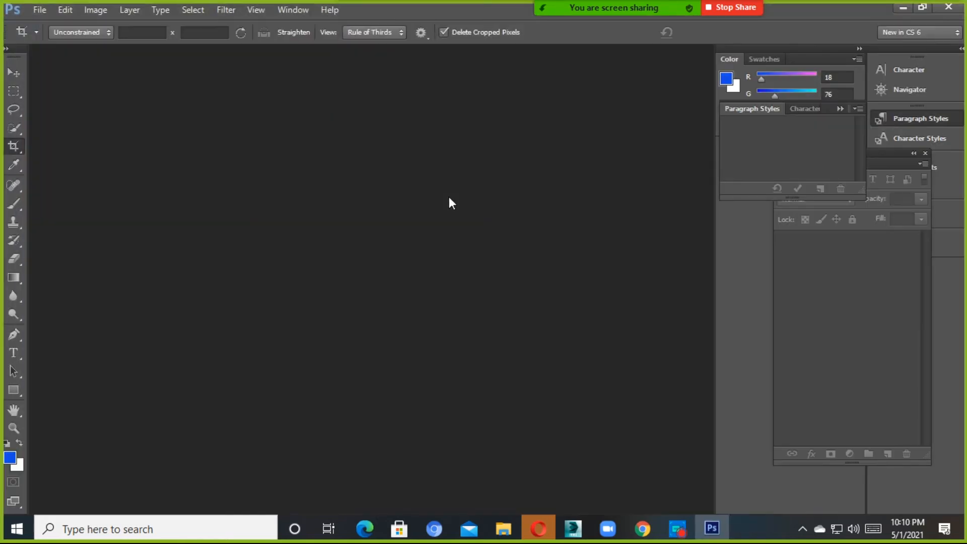
pyautogui.click(62, 10)
pyautogui.click(64, 10)
# Open the f01 JPEG from the Music folder in Photoshop for a look at its background, and close the document
pyautogui.click(503, 528)
pyautogui.moveTo(409, 150); pyautogui.dragTo(308, 252)
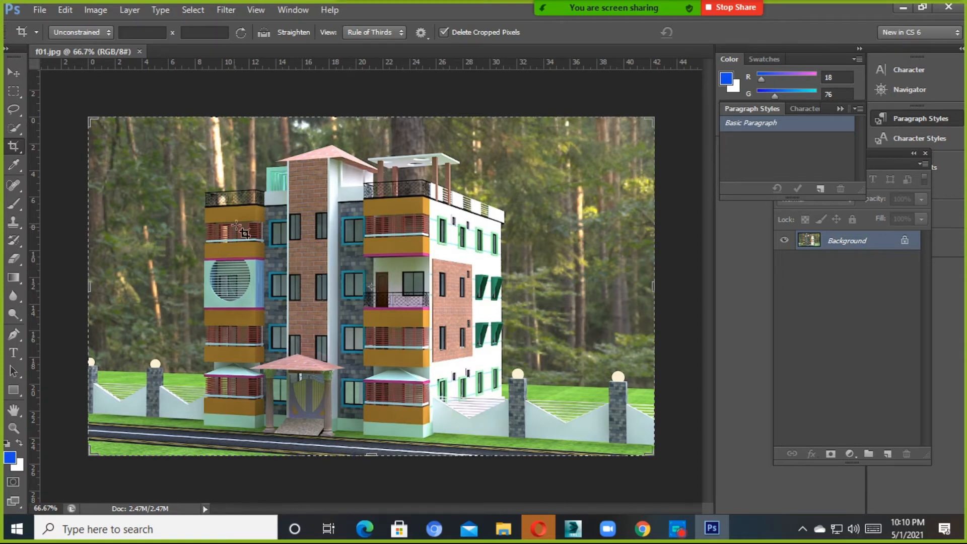
pyautogui.click(140, 51)
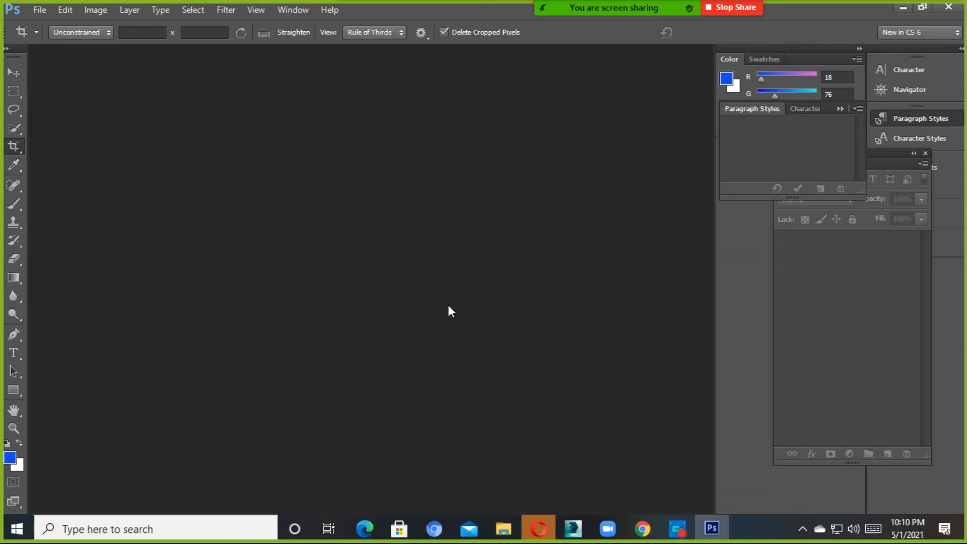
# Open the f02 PNG from the Music folder in Photoshop and inspect the building's edges and empty background up close
pyautogui.click(503, 529)
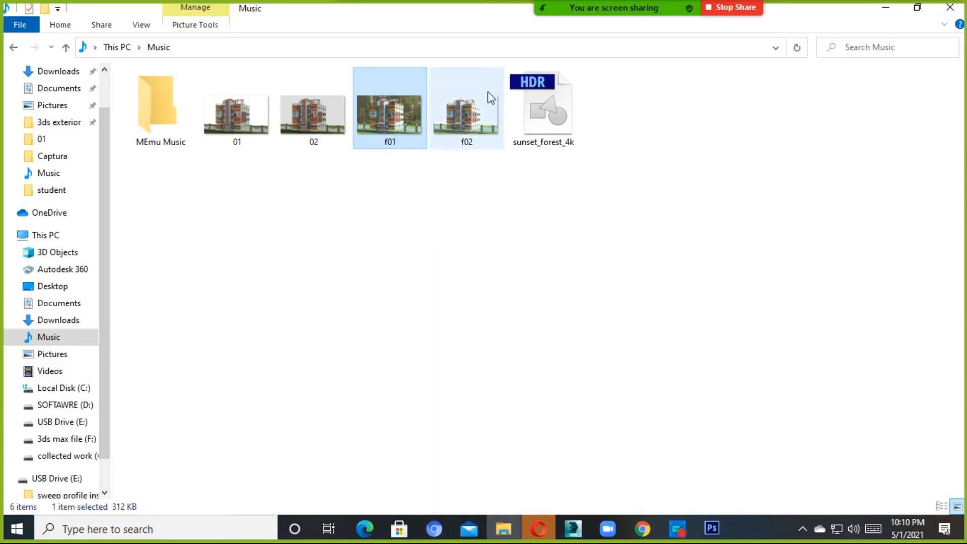
pyautogui.click(464, 119)
pyautogui.moveTo(482, 132); pyautogui.dragTo(422, 274)
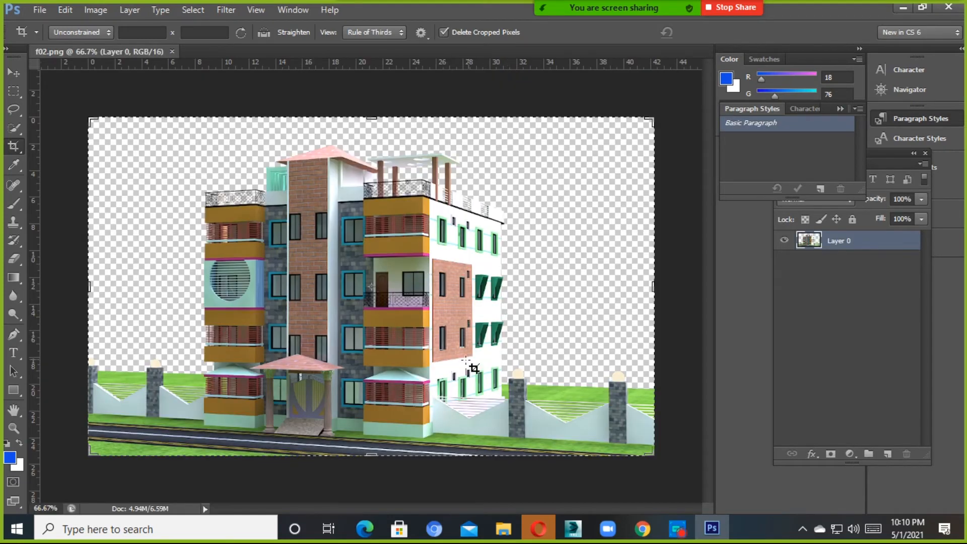
pyautogui.keyDown('alt'); pyautogui.scroll(3, 464, 361); pyautogui.keyUp('alt')
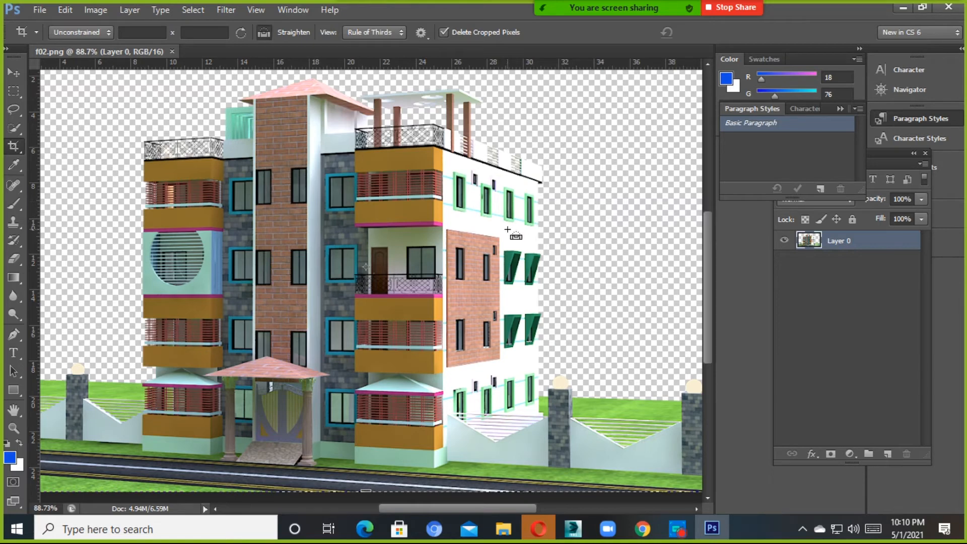
pyautogui.keyDown('alt'); pyautogui.scroll(-1, 503, 232); pyautogui.keyUp('alt')
pyautogui.keyDown('alt'); pyautogui.scroll(-1, 503, 232); pyautogui.keyUp('alt')
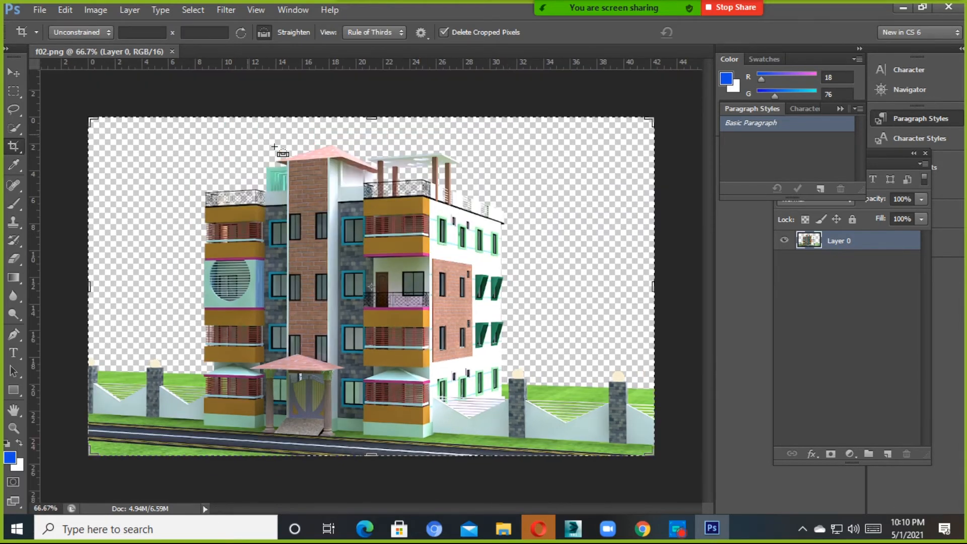
pyautogui.keyDown('alt'); pyautogui.scroll(2, 248, 211); pyautogui.keyUp('alt')
pyautogui.keyDown('alt'); pyautogui.scroll(-2, 245, 211); pyautogui.keyUp('alt')
# Switch to Chrome and search Google Images for "sky" in a new tab
pyautogui.click(642, 529)
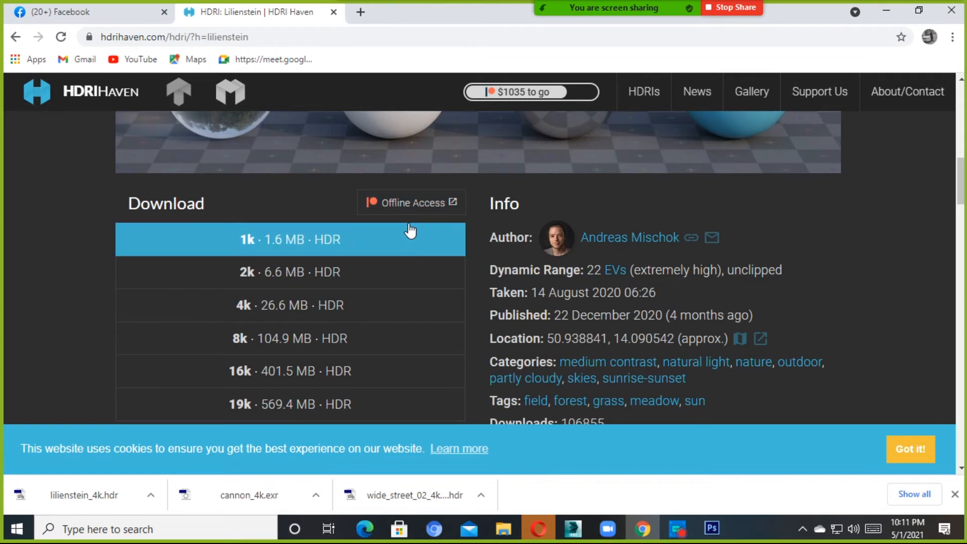
pyautogui.scroll(5, 368, 259)
pyautogui.click(361, 13)
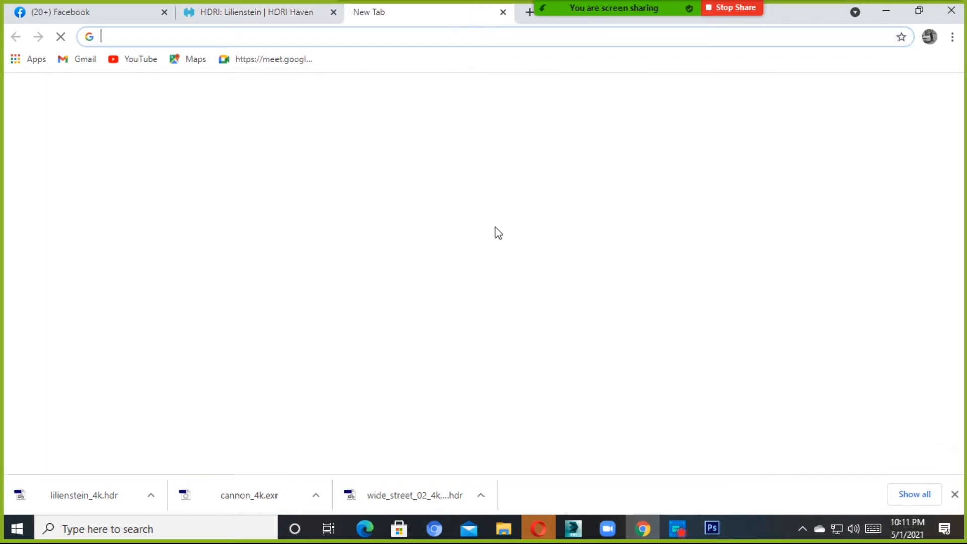
pyautogui.write('sky')
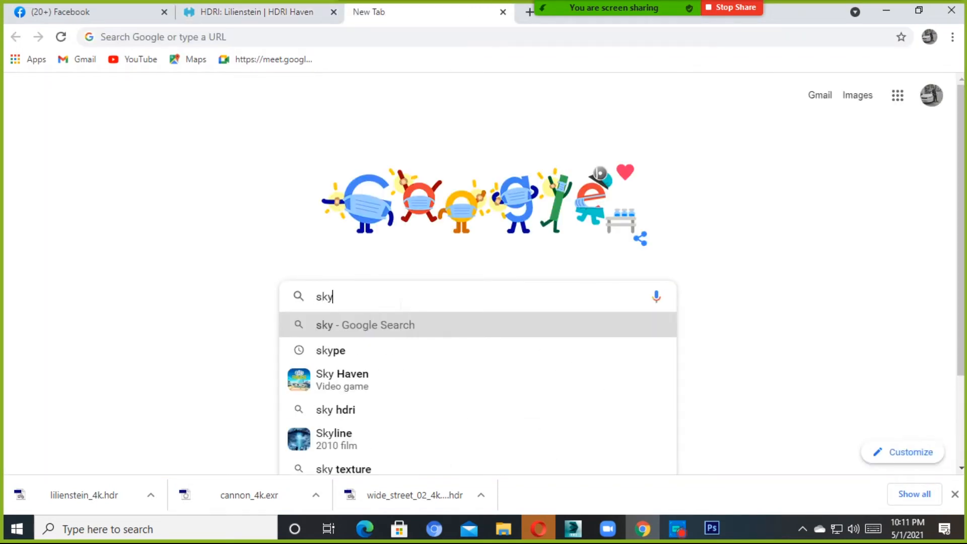
pyautogui.press('Return')
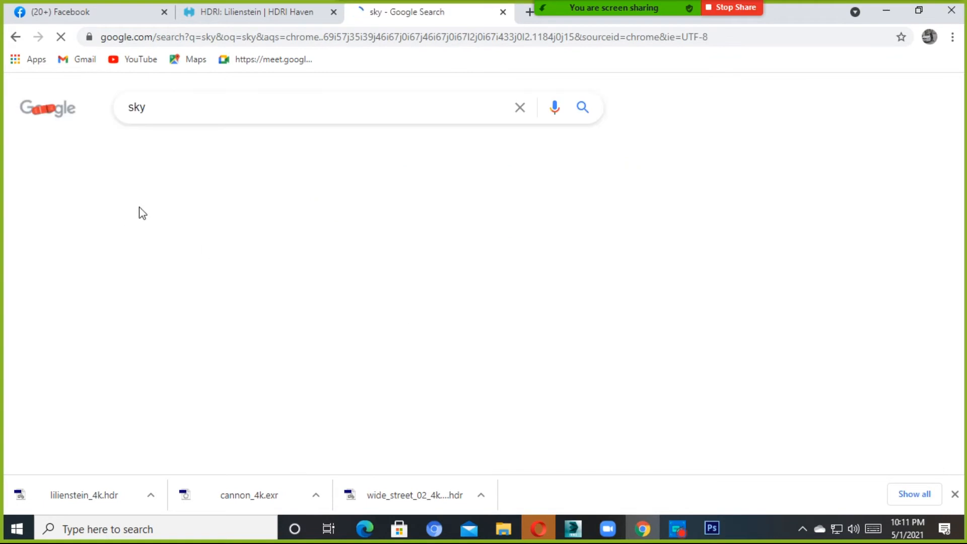
pyautogui.click(210, 157)
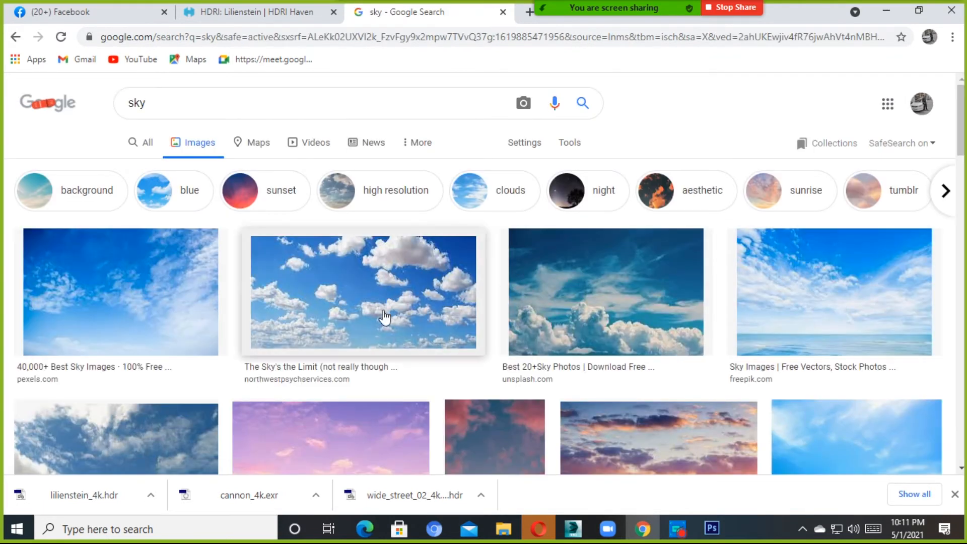
# Preview the first sky result, the Pexels blue sky photo, and save the image to disk
pyautogui.click(196, 287)
pyautogui.rightClick(699, 194)
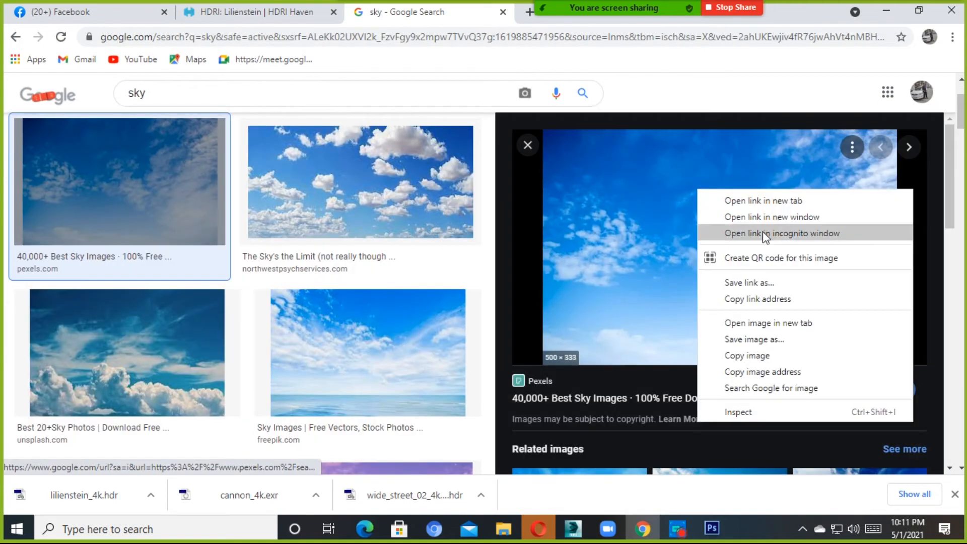
pyautogui.click(756, 339)
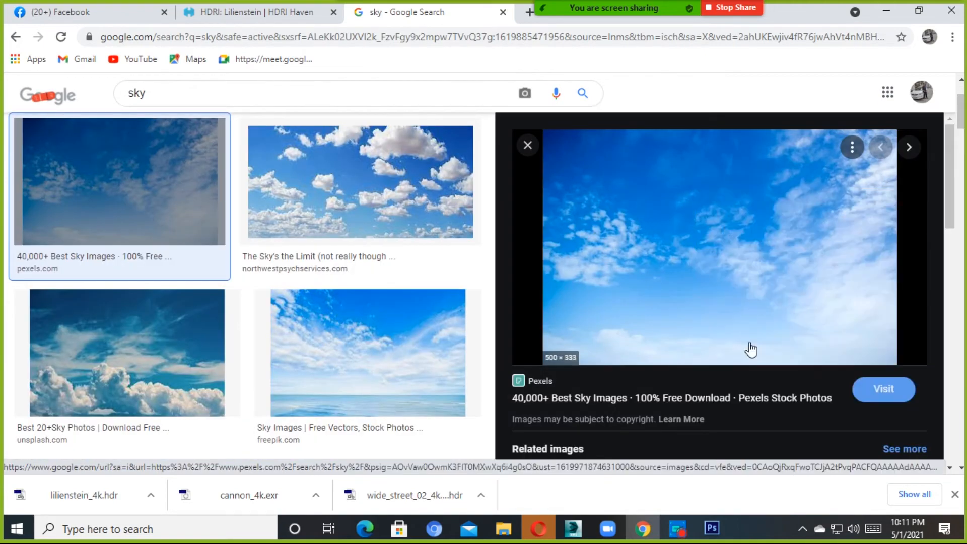
pyautogui.click(657, 467)
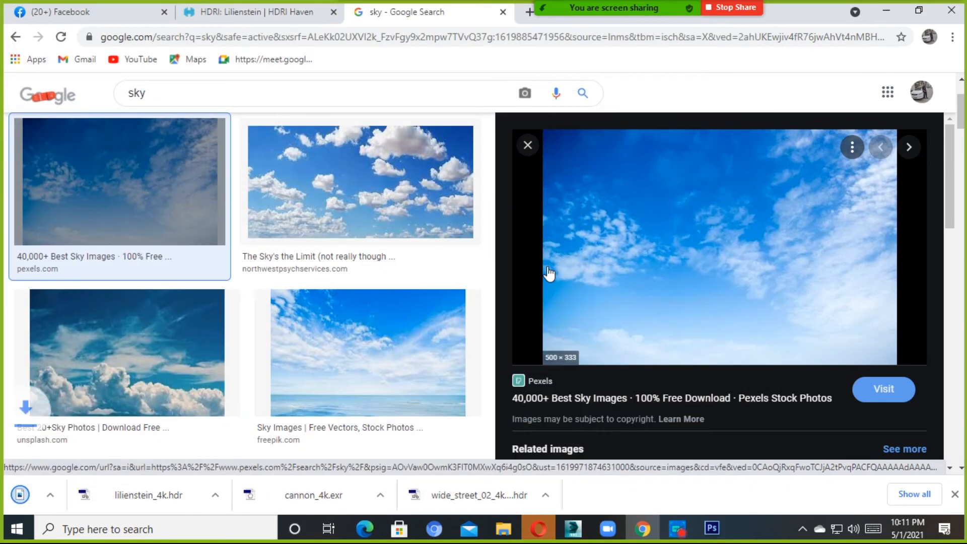
# Replace the image search with the suggested query "background sky"
pyautogui.scroll(-5, 565, 285)
pyautogui.scroll(5, 624, 304)
pyautogui.scroll(3, 183, 141)
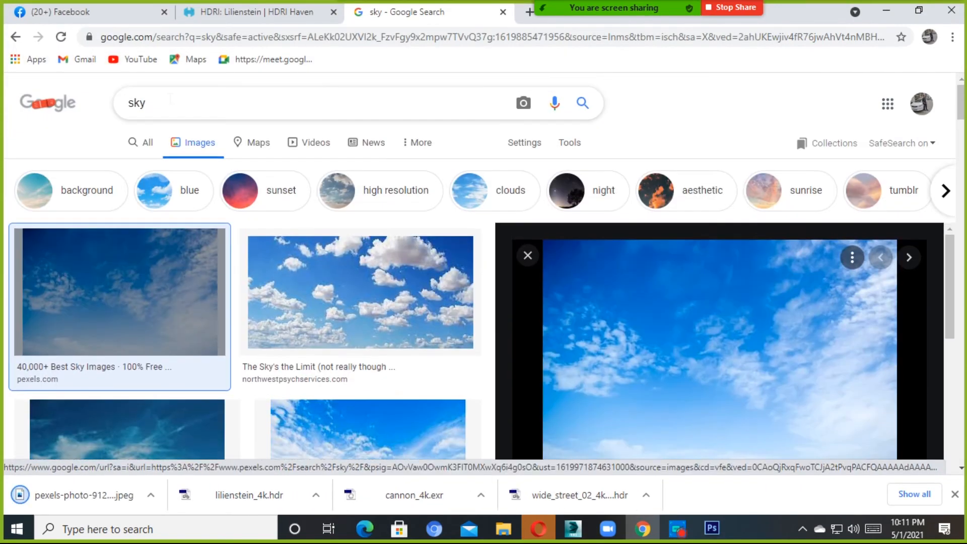
pyautogui.press('/')
pyautogui.press('BackSpace')
pyautogui.write('bac')
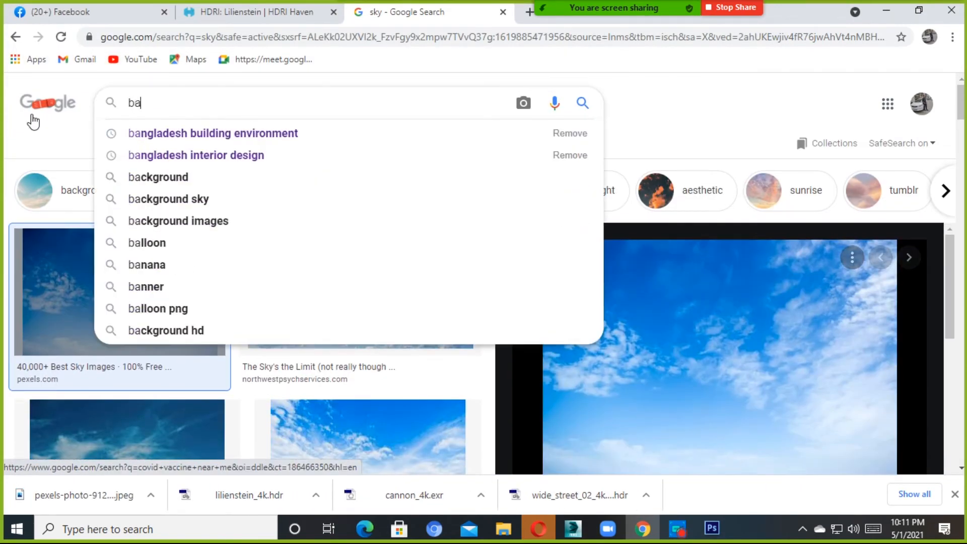
pyautogui.click(196, 202)
# Browse the background sky results for a suitable backdrop, previewing the Pexels sky photo with autumn trees
pyautogui.scroll(-10, 469, 306)
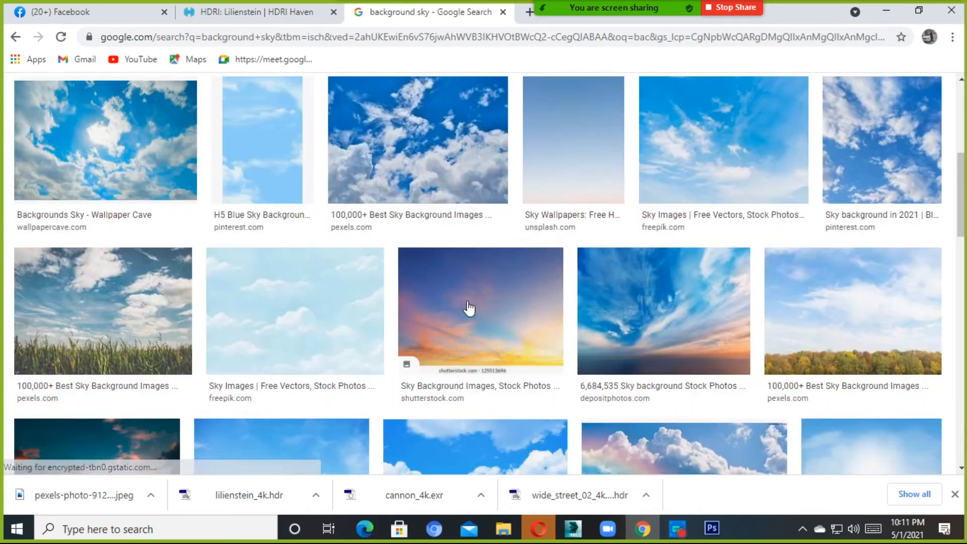
pyautogui.scroll(6, 468, 308)
pyautogui.click(847, 227)
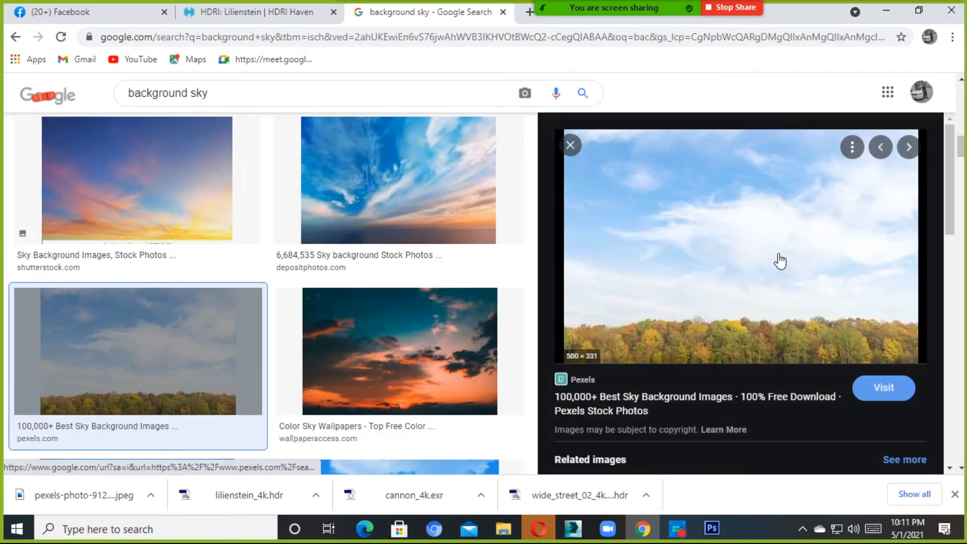
pyautogui.scroll(-4, 663, 281)
pyautogui.scroll(-15, 217, 335)
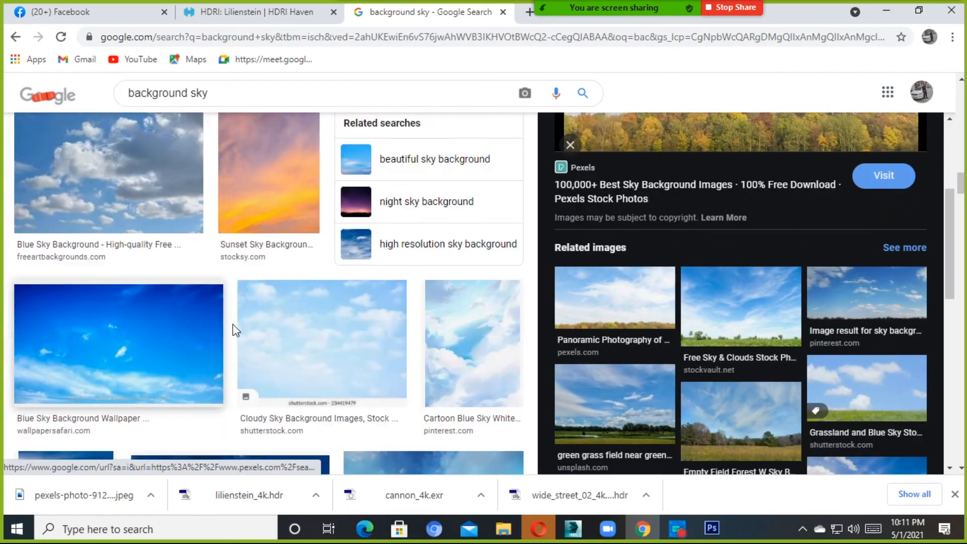
pyautogui.scroll(-12, 243, 327)
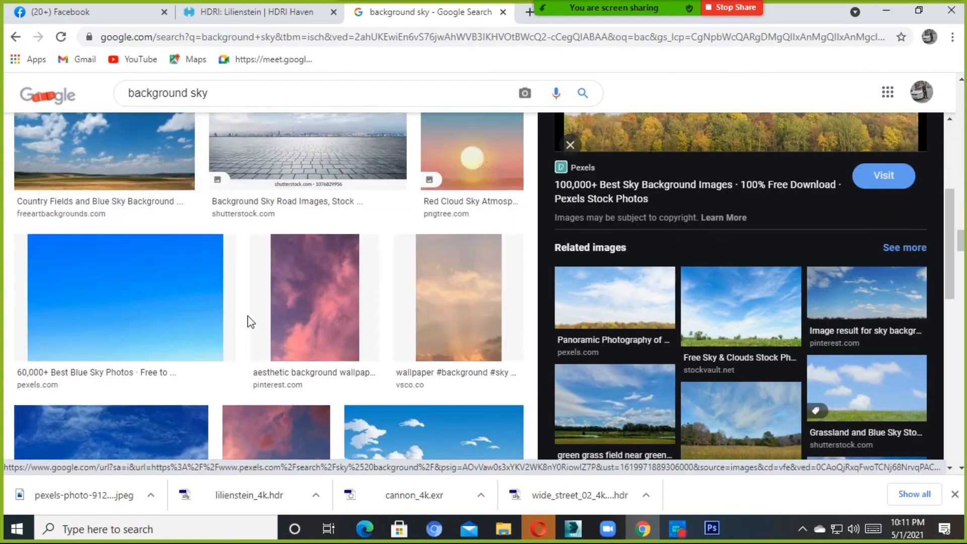
pyautogui.scroll(5, 246, 319)
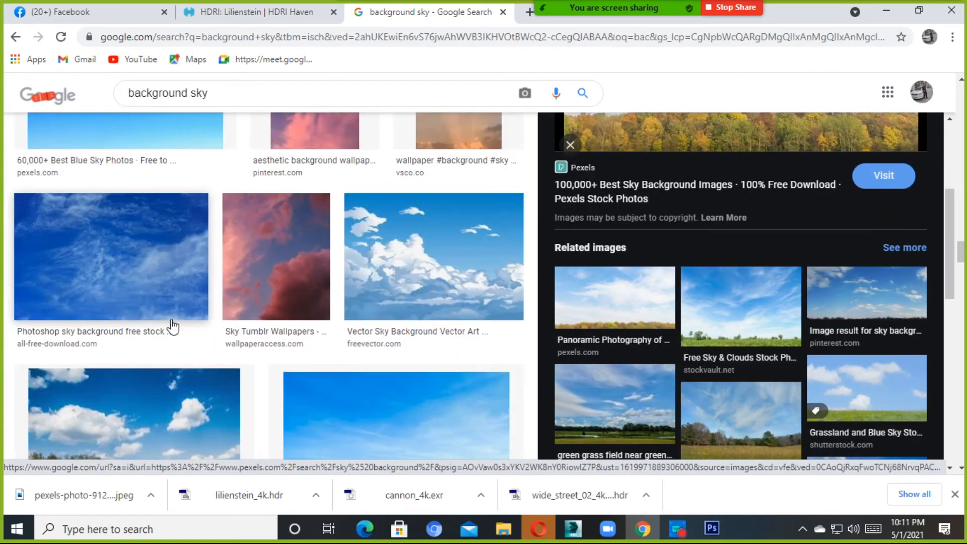
# Preview the VideoHive blue sky with clouds image, save it as JPEG inline_image_preview in Downloads, and return to Photoshop
pyautogui.click(173, 390)
pyautogui.scroll(-5, 437, 287)
pyautogui.scroll(-10, 393, 306)
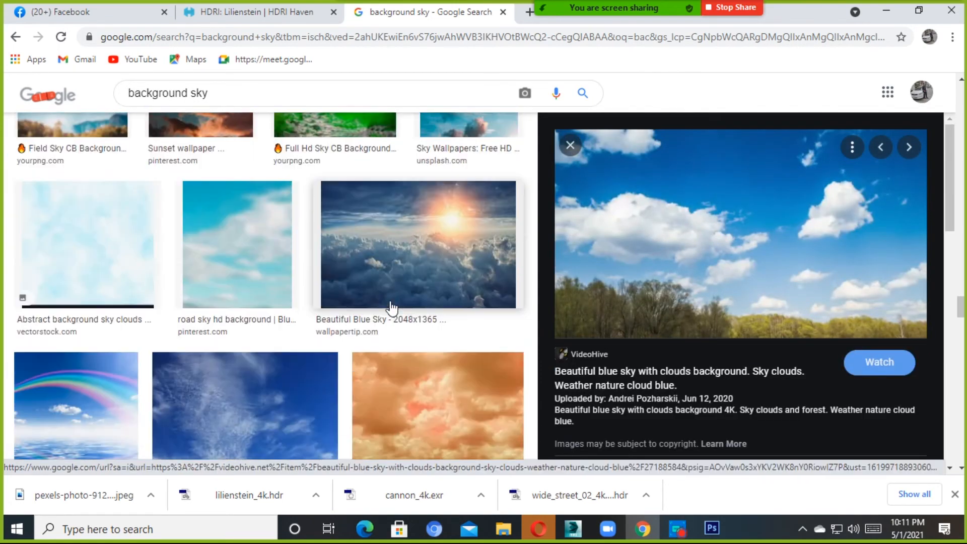
pyautogui.click(642, 242)
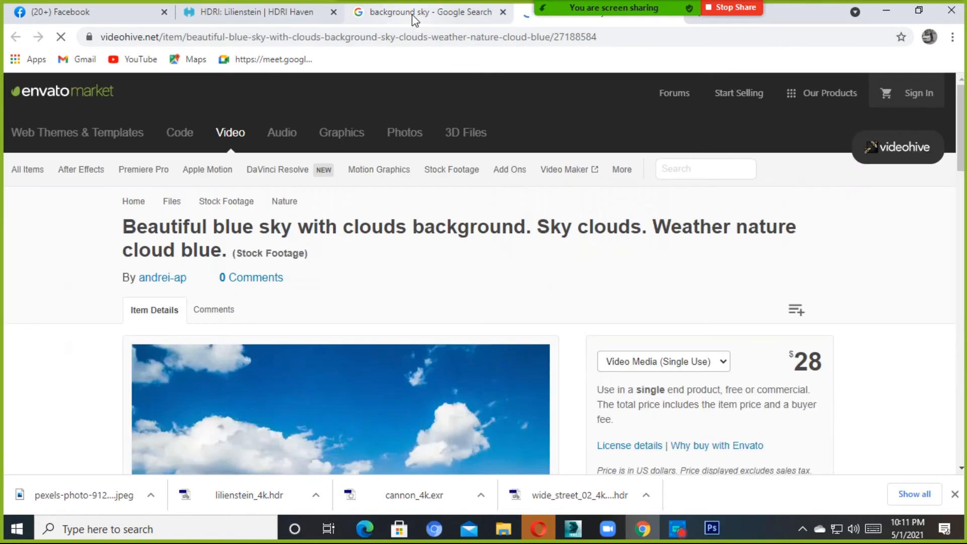
pyautogui.click(412, 14)
pyautogui.rightClick(719, 203)
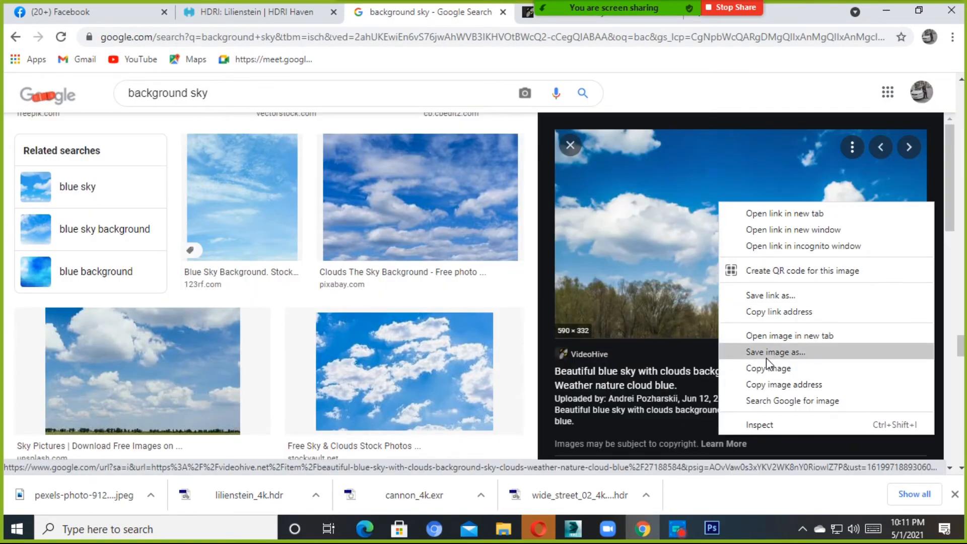
pyautogui.click(767, 355)
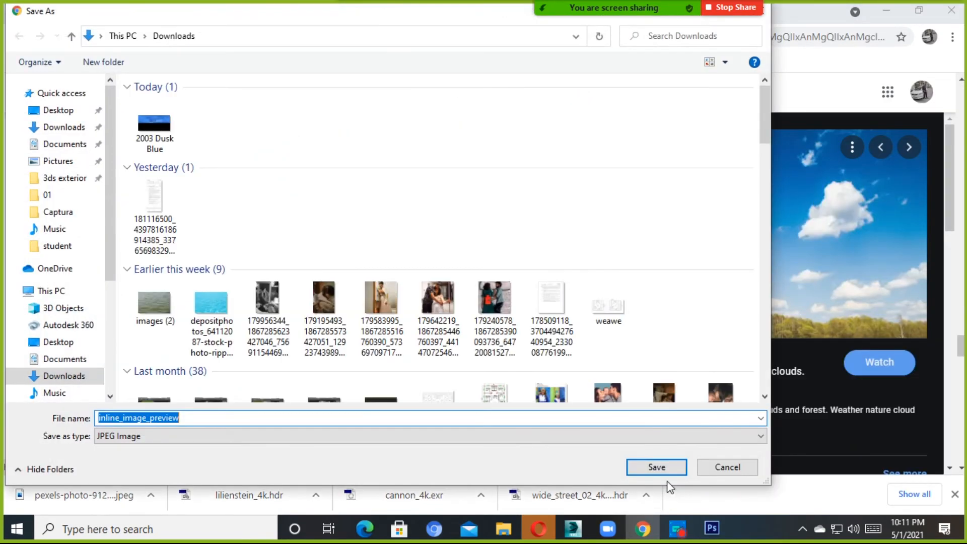
pyautogui.click(657, 468)
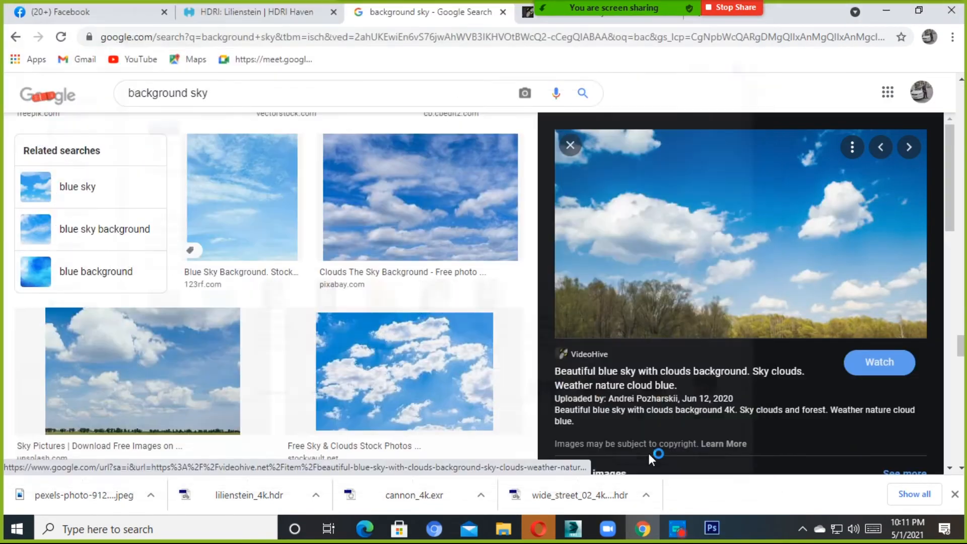
pyautogui.click(712, 527)
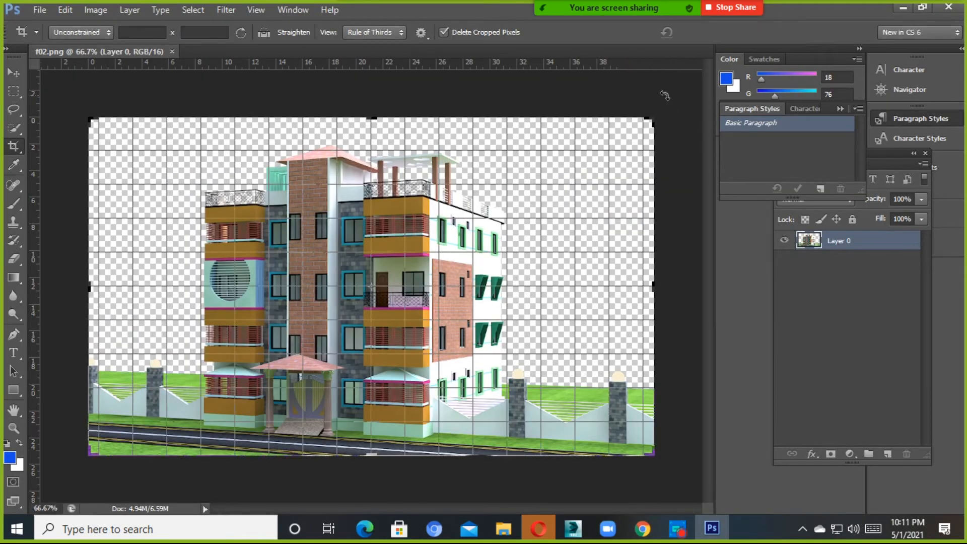
# Finish the pending crop of the f02.png canvas and select the building layer, Layer 0
pyautogui.click(531, 103)
pyautogui.click(711, 33)
pyautogui.moveTo(695, 5)
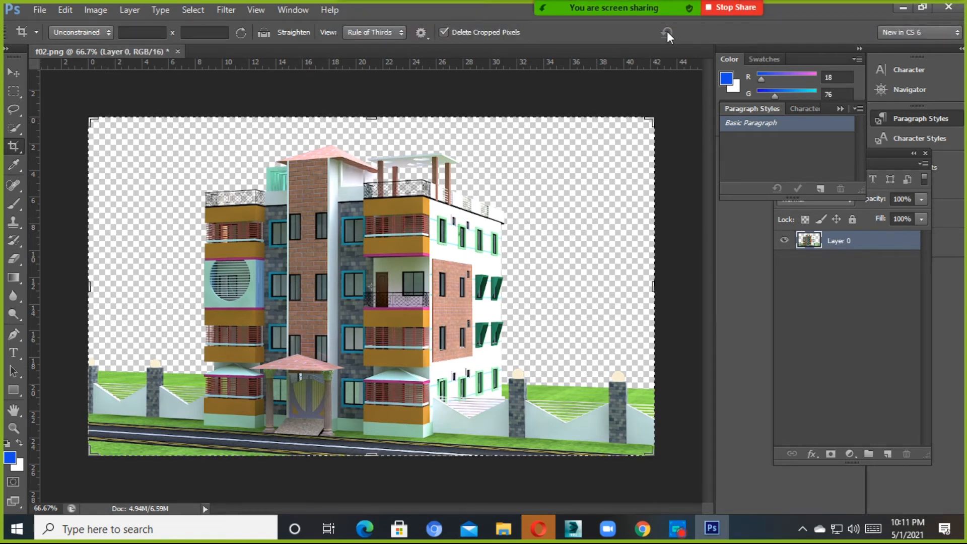
pyautogui.click(806, 240)
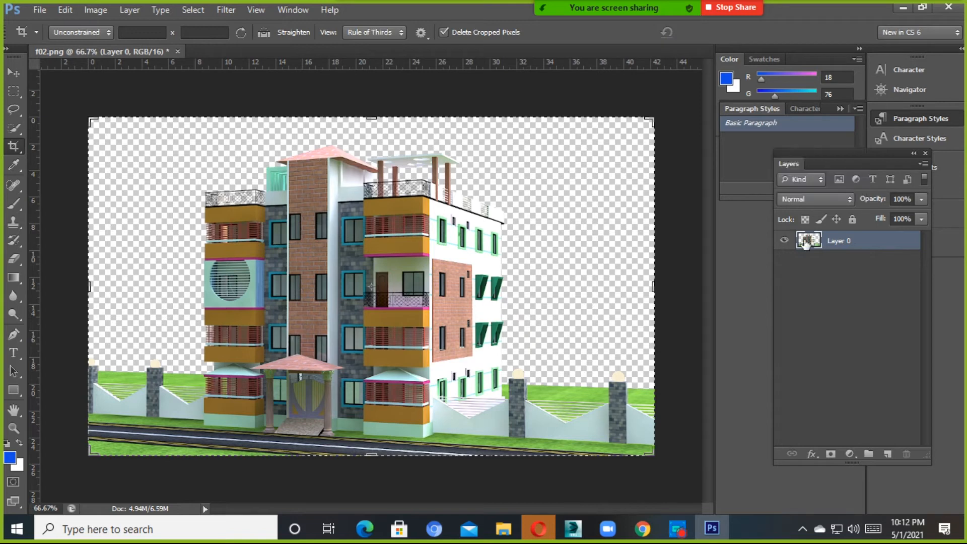
pyautogui.doubleClick(806, 241)
pyautogui.click(924, 90)
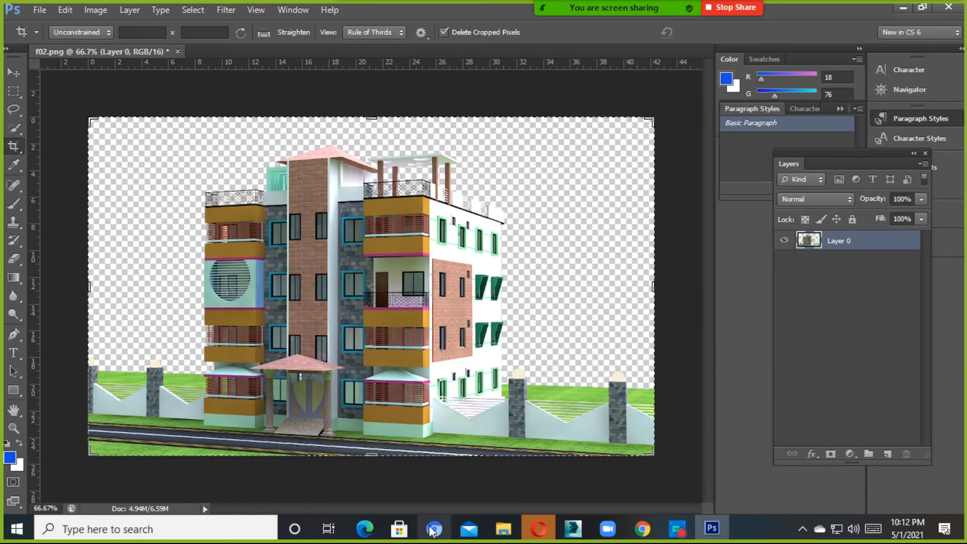
# Place the inline_image_preview sky image from the Downloads folder into the f02.png document
pyautogui.click(503, 529)
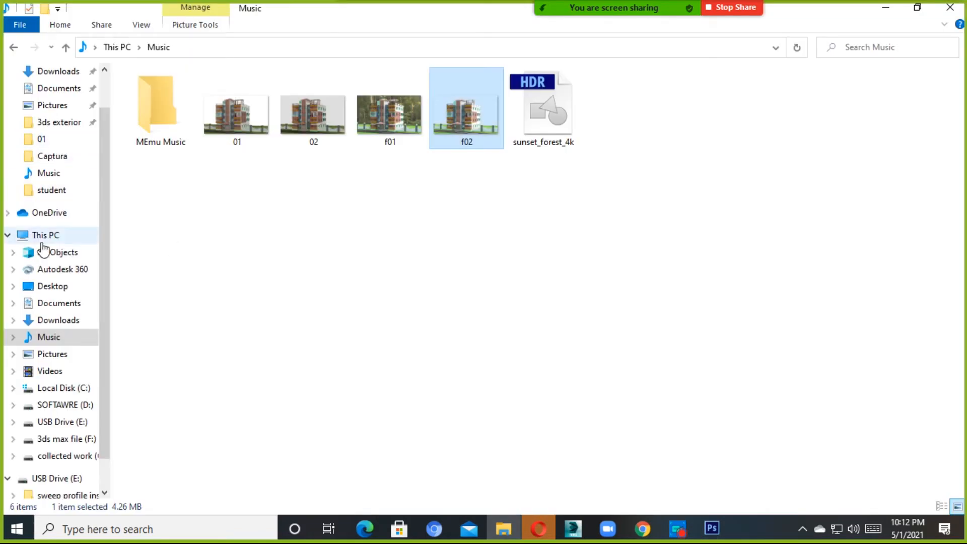
pyautogui.click(44, 236)
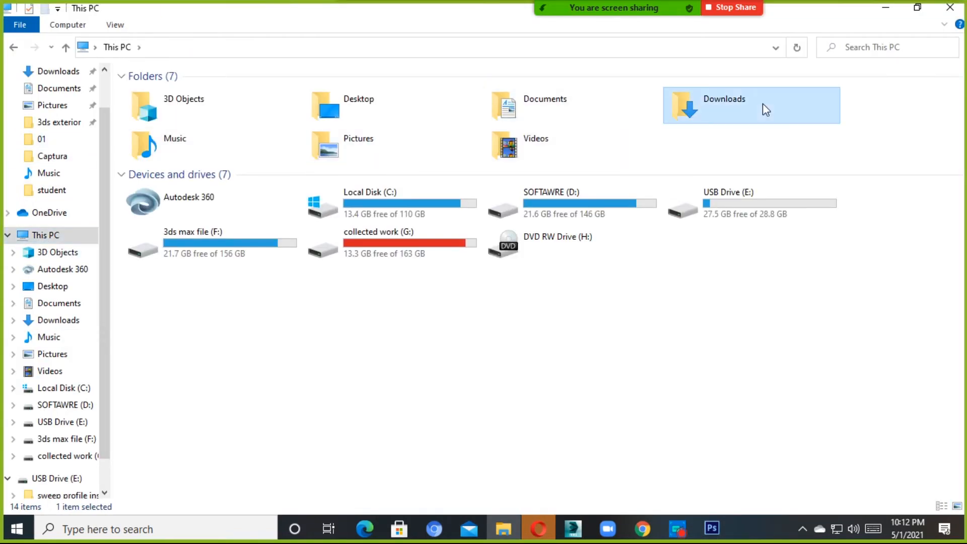
pyautogui.doubleClick(763, 104)
pyautogui.moveTo(160, 137); pyautogui.dragTo(513, 272)
# Stretch the placed sky image until it covers the full canvas width and height, and commit the transform
pyautogui.moveTo(322, 286); pyautogui.dragTo(207, 204)
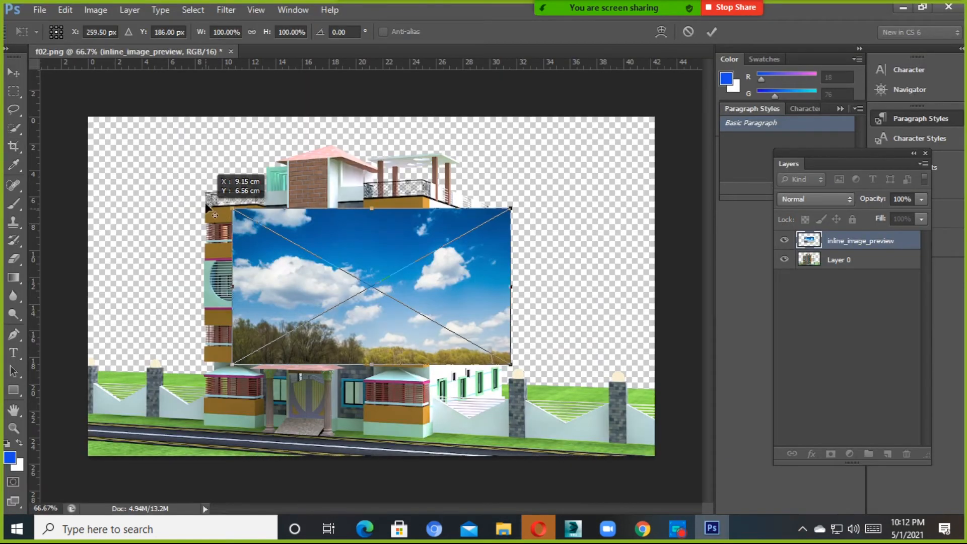
pyautogui.moveTo(391, 286); pyautogui.dragTo(307, 259)
pyautogui.moveTo(248, 216); pyautogui.dragTo(240, 188)
pyautogui.moveTo(367, 266); pyautogui.dragTo(655, 456)
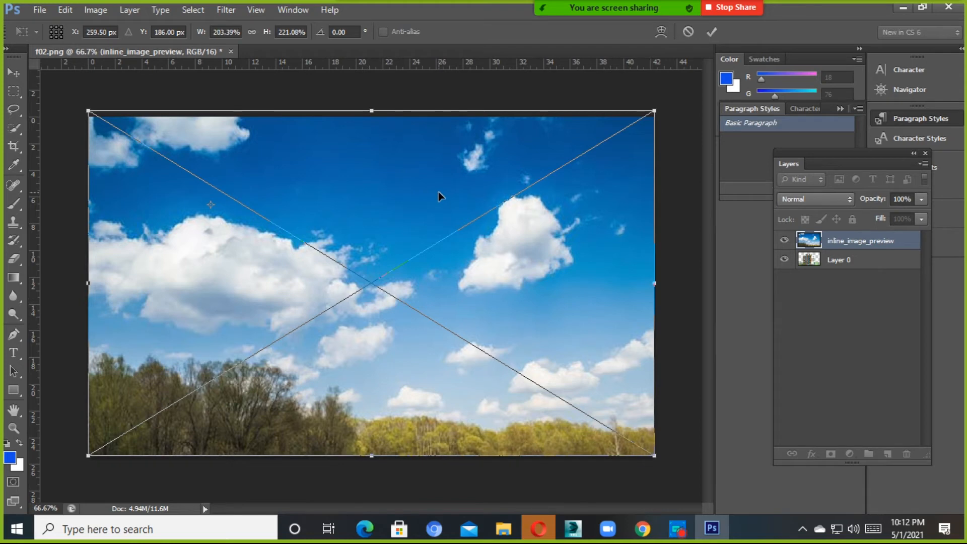
pyautogui.click(711, 32)
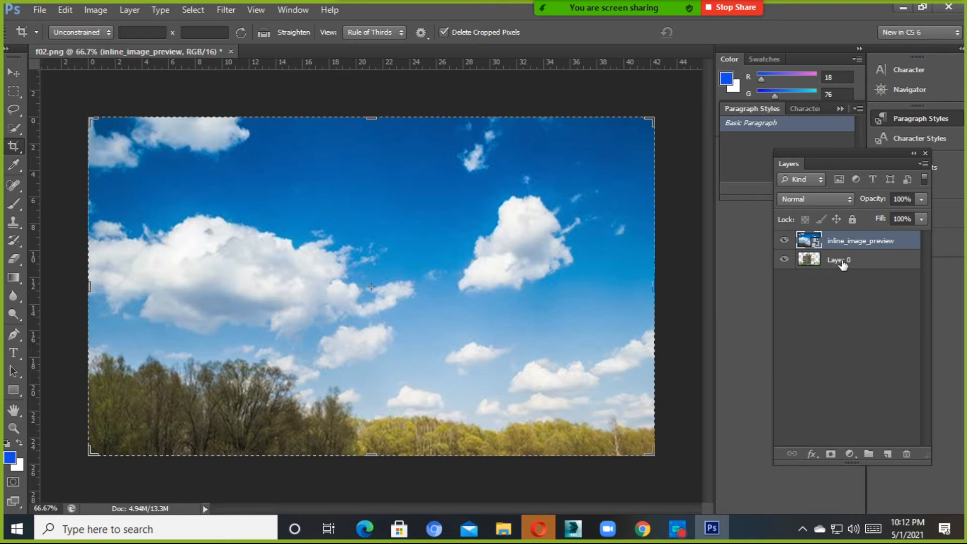
# Move Layer 0 above the inline_image_preview layer so the sky sits behind the building
pyautogui.click(656, 166)
pyautogui.moveTo(846, 262); pyautogui.dragTo(830, 244)
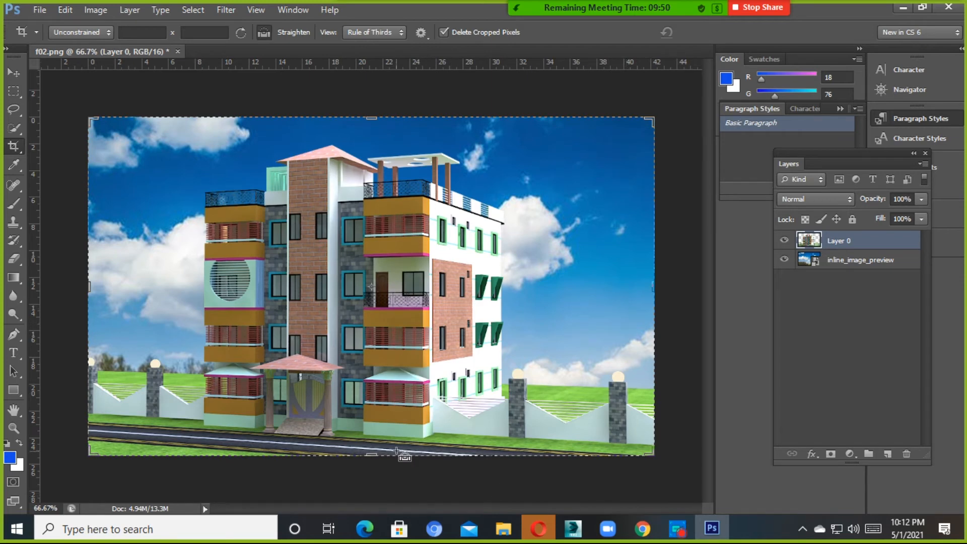
# Examine the composited building against its new sky background up close, from the roof down to the road
pyautogui.keyDown('alt'); pyautogui.scroll(1, 397, 452); pyautogui.keyUp('alt')
pyautogui.keyDown('alt'); pyautogui.scroll(1, 396, 451); pyautogui.keyUp('alt')
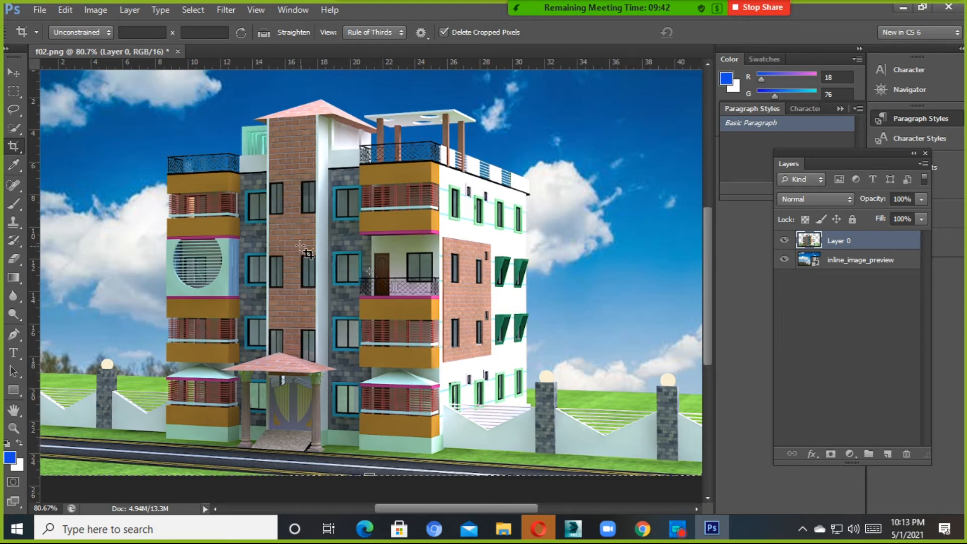
pyautogui.scroll(-1, 387, 316)
pyautogui.scroll(3, 387, 316)
pyautogui.scroll(-1, 387, 316)
pyautogui.scroll(4, 379, 308)
pyautogui.scroll(-4, 379, 308)
pyautogui.scroll(3, 379, 308)
pyautogui.scroll(-2, 378, 305)
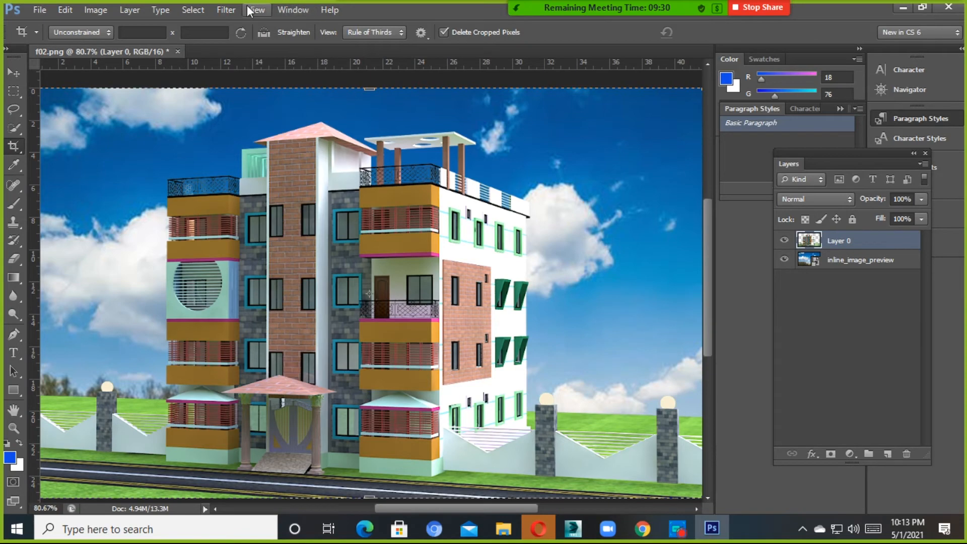
pyautogui.click(936, 7)
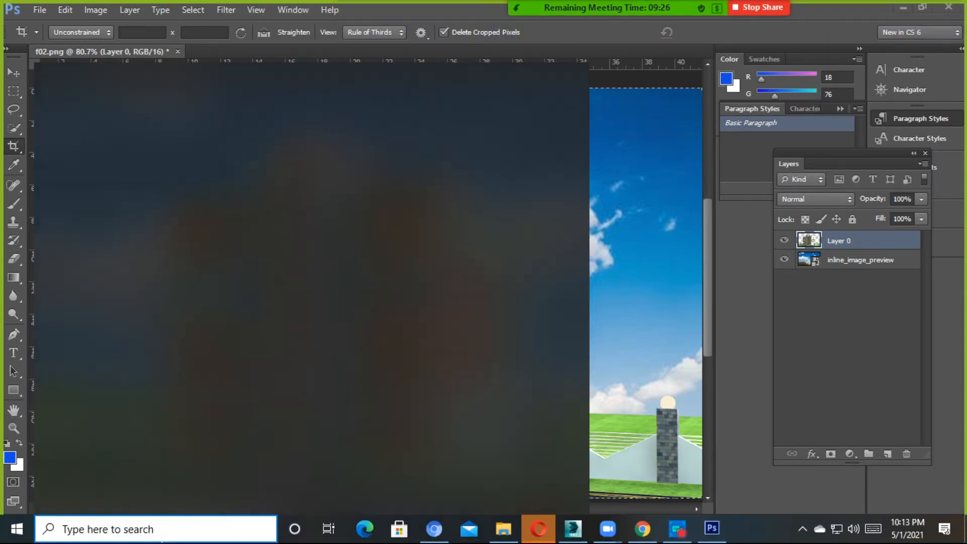
pyautogui.click(151, 529)
pyautogui.write('a')
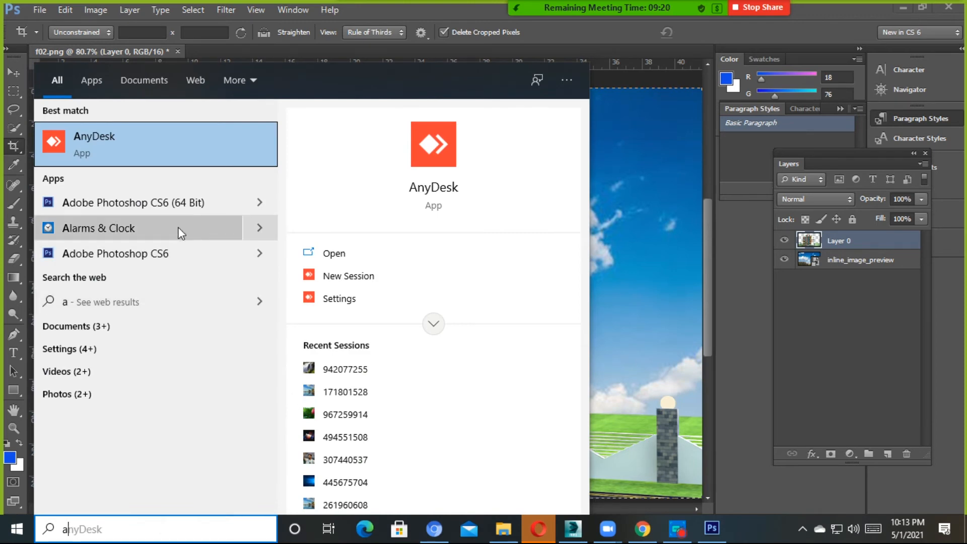
pyautogui.click(359, 249)
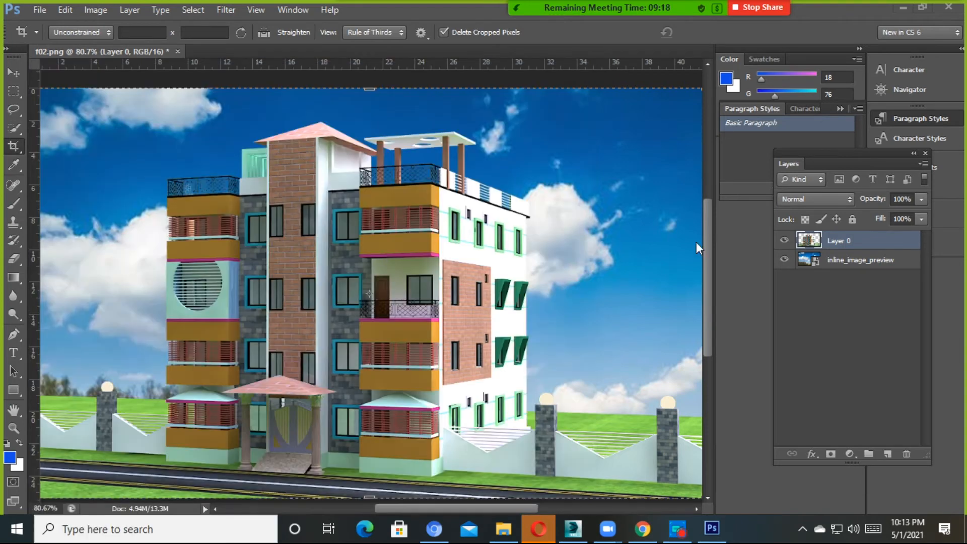
pyautogui.keyDown('alt'); pyautogui.scroll(-3, 497, 247); pyautogui.keyUp('alt')
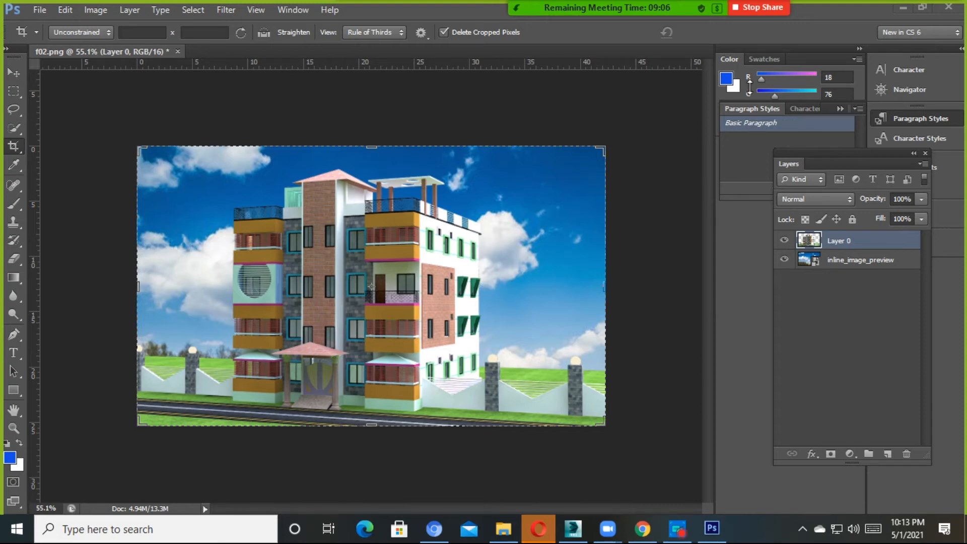
# Switch to 3ds Max and close the V-Ray messages window over the camera view
pyautogui.click(582, 536)
pyautogui.click(956, 9)
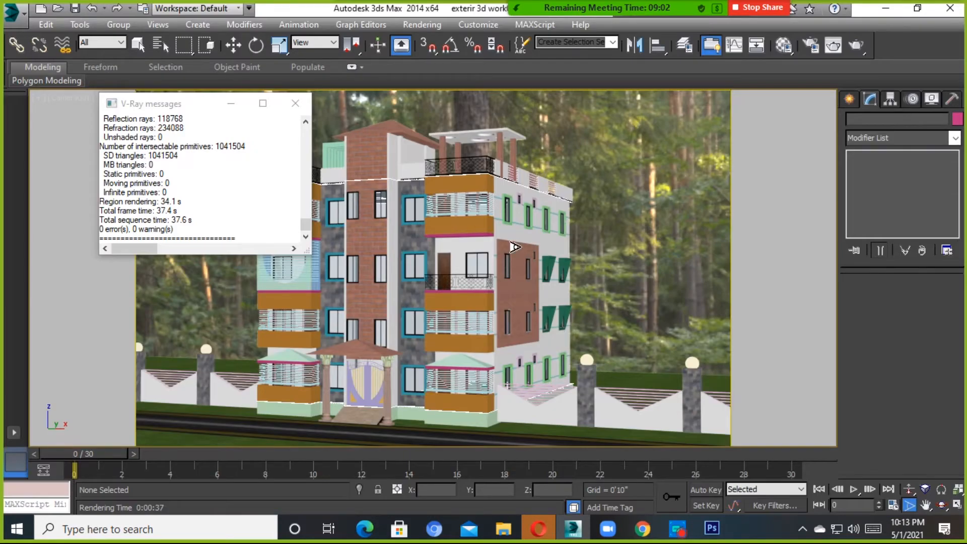
pyautogui.click(295, 103)
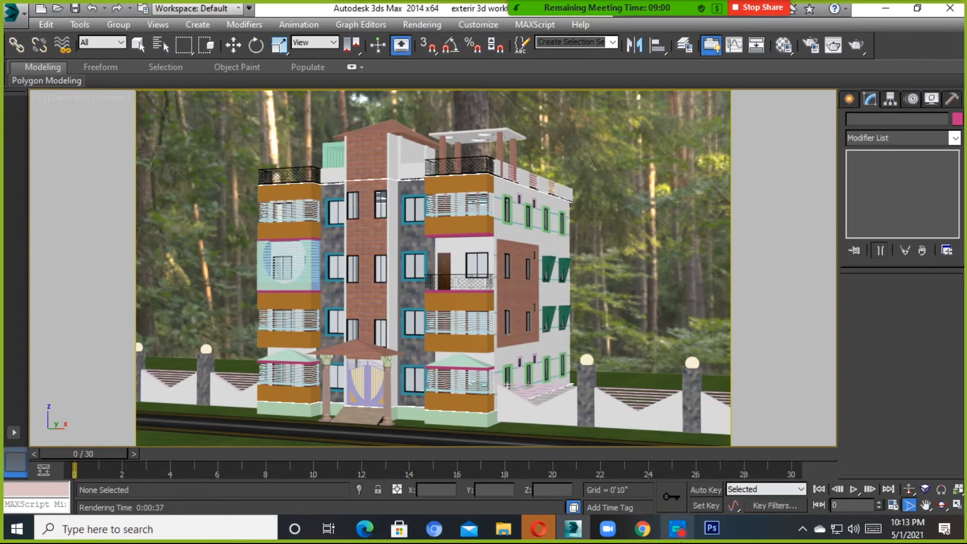
pyautogui.click(678, 538)
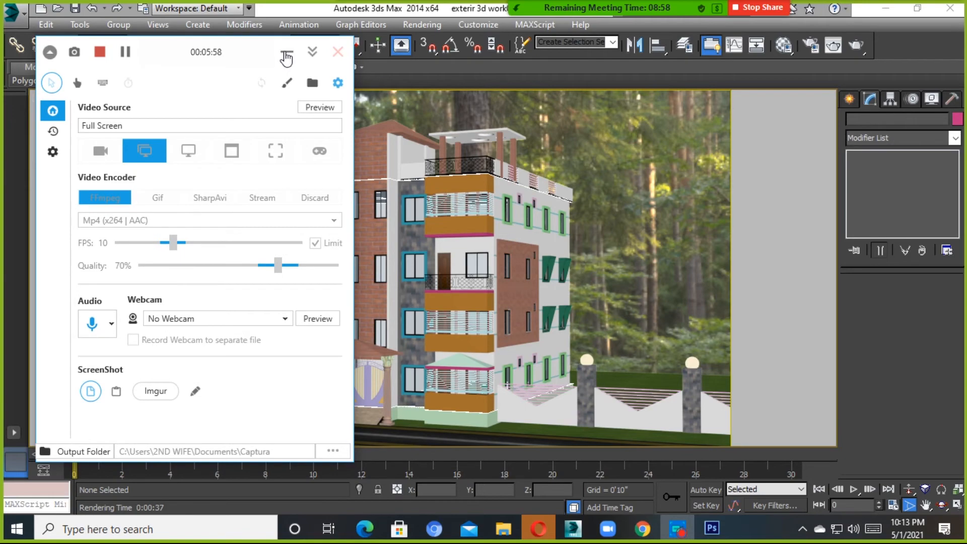
pyautogui.click(287, 55)
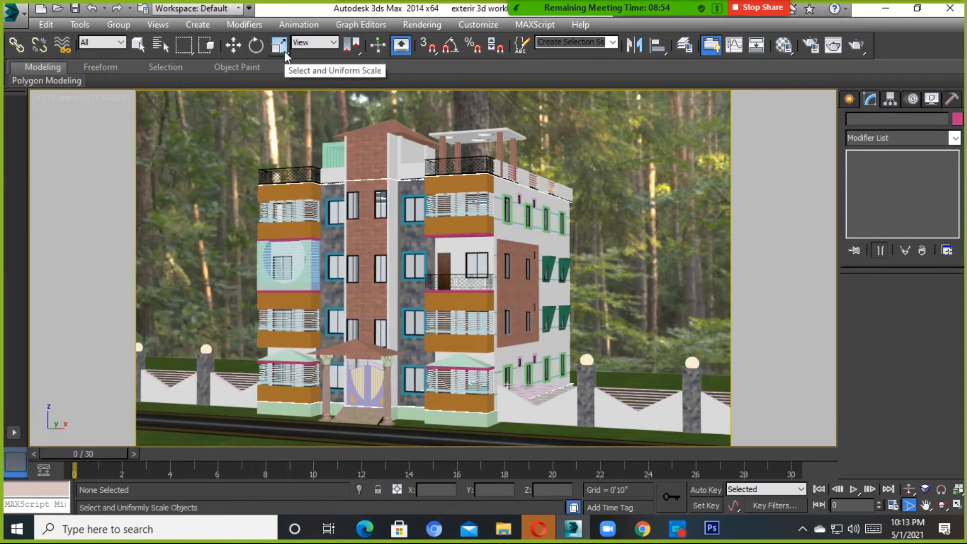
# Bring up the Opera browser and quit it with all its tabs
pyautogui.click(539, 529)
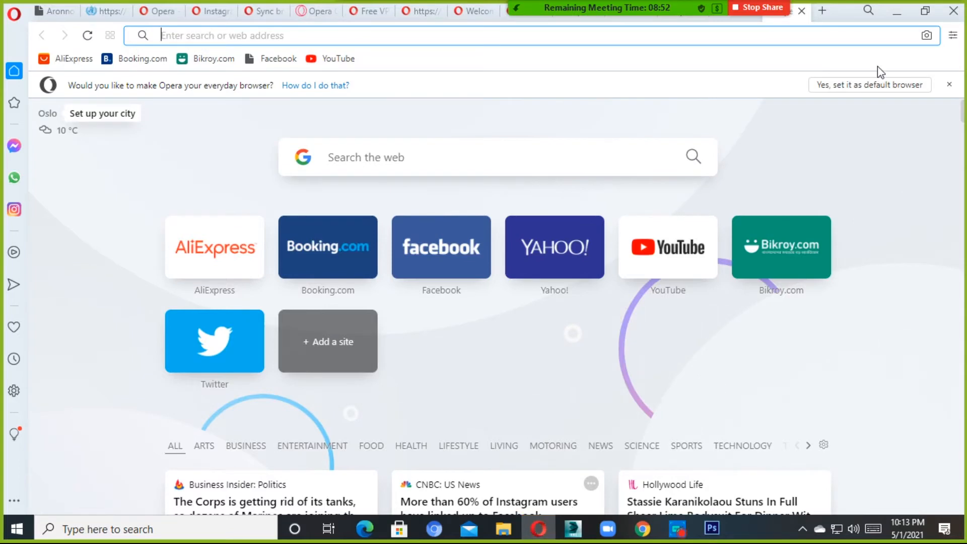
pyautogui.click(957, 10)
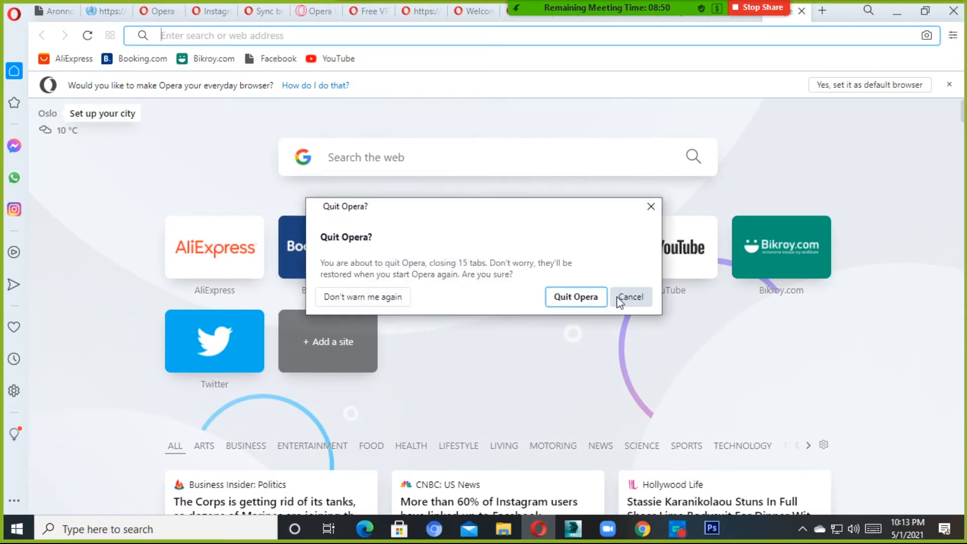
pyautogui.click(576, 297)
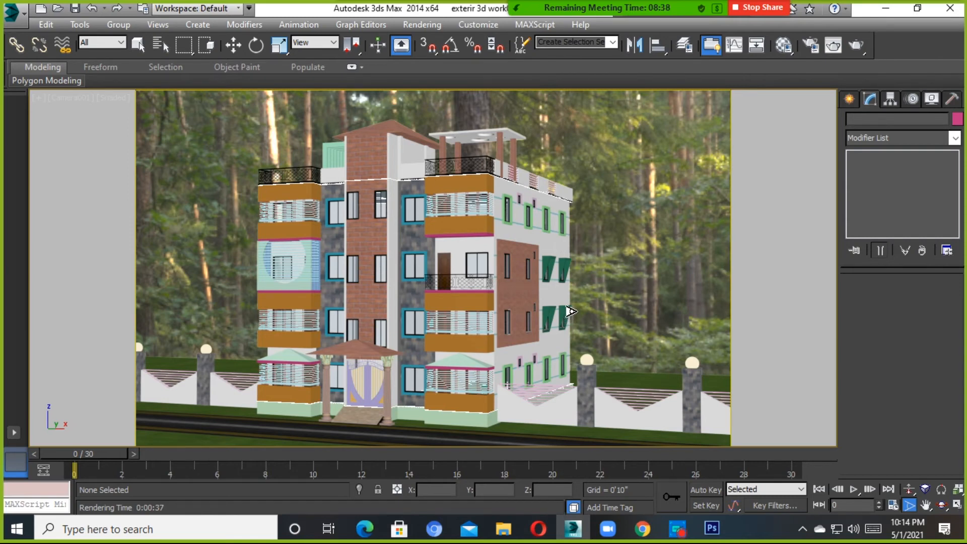
# Reopen the last rendered frame and review the file formats offered for saving it, without saving
pyautogui.moveTo(623, 353)
pyautogui.mouseDown(button='middle')
pyautogui.moveTo(603, 356)
pyautogui.moveTo(613, 345)
pyautogui.mouseUp(button='middle')
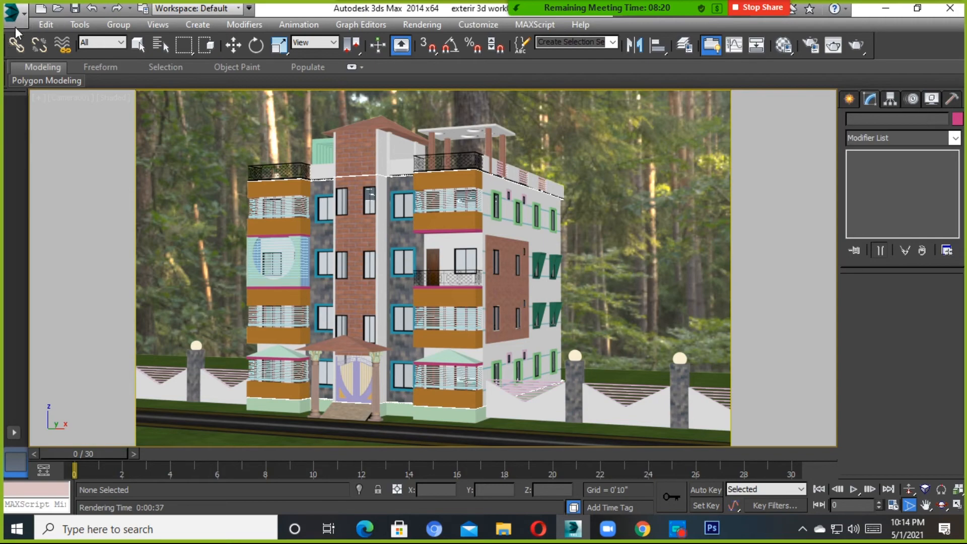
pyautogui.click(834, 45)
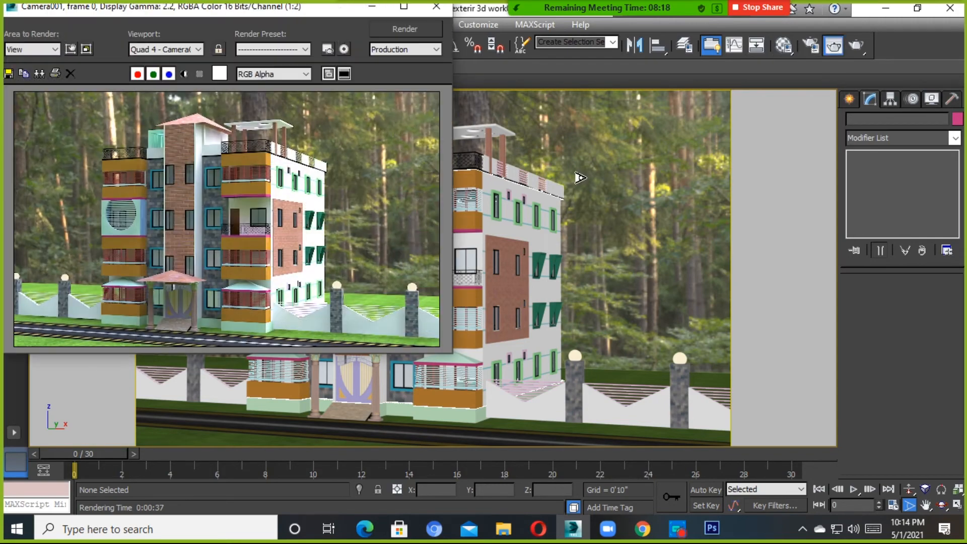
pyautogui.click(8, 74)
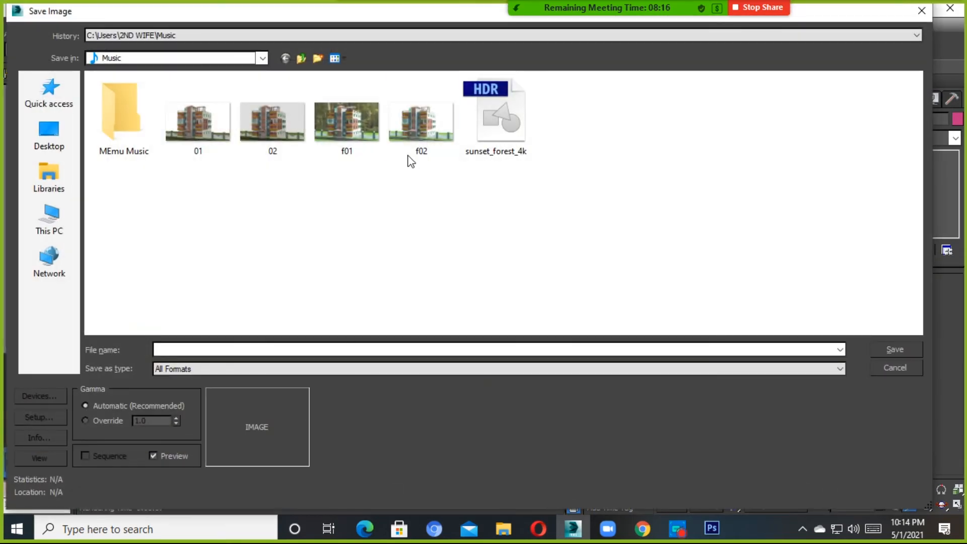
pyautogui.click(231, 370)
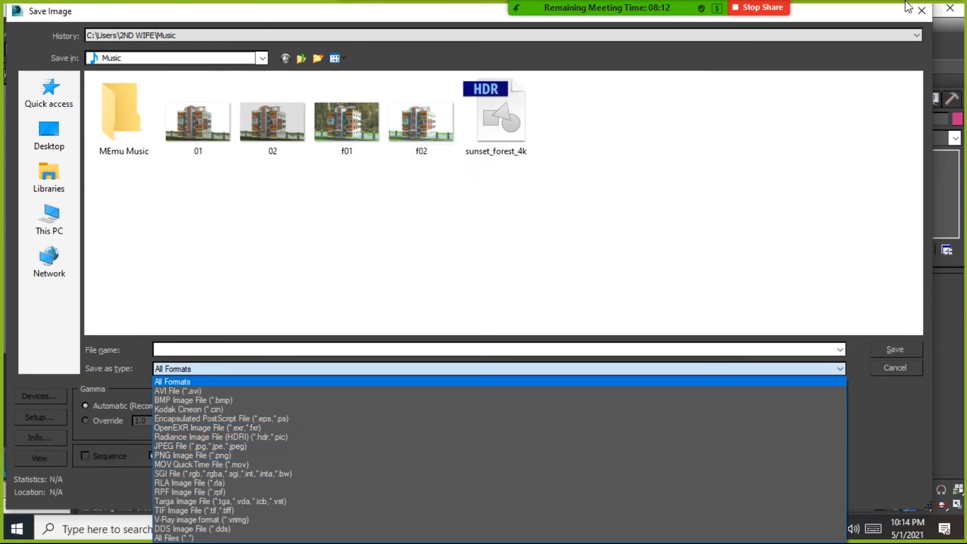
pyautogui.click(928, 18)
pyautogui.click(922, 10)
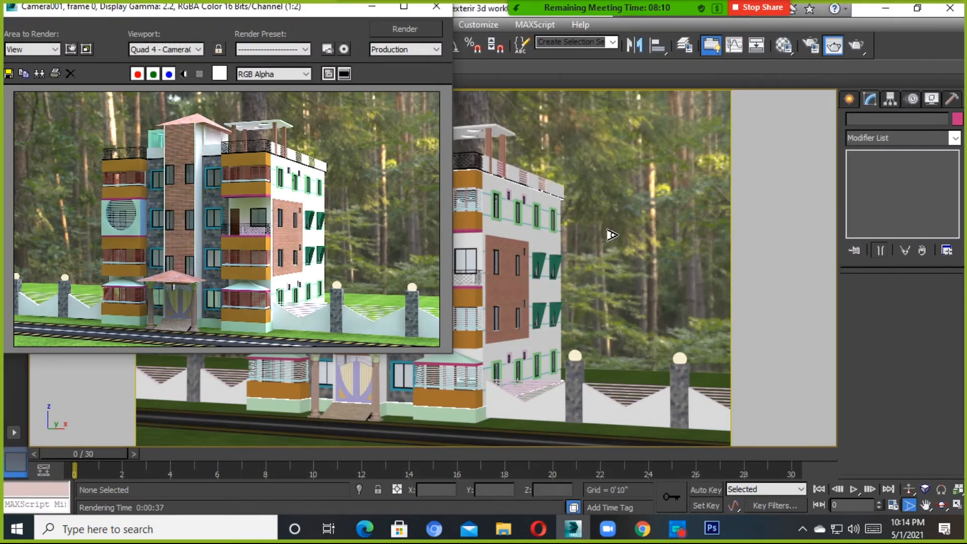
pyautogui.click(436, 8)
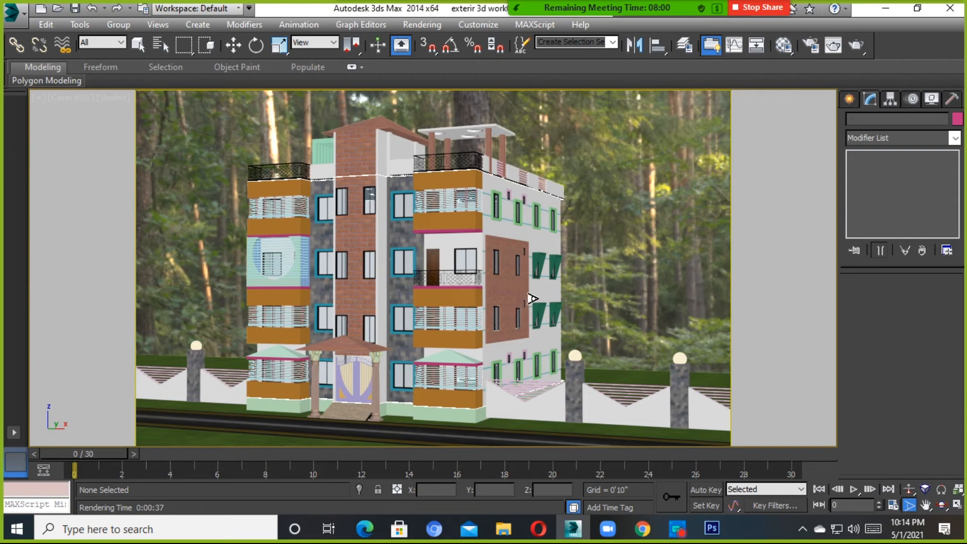
# Leave the maximized camera view for a maximized top view fitted to the whole site, with the ground box selected
pyautogui.press('w')
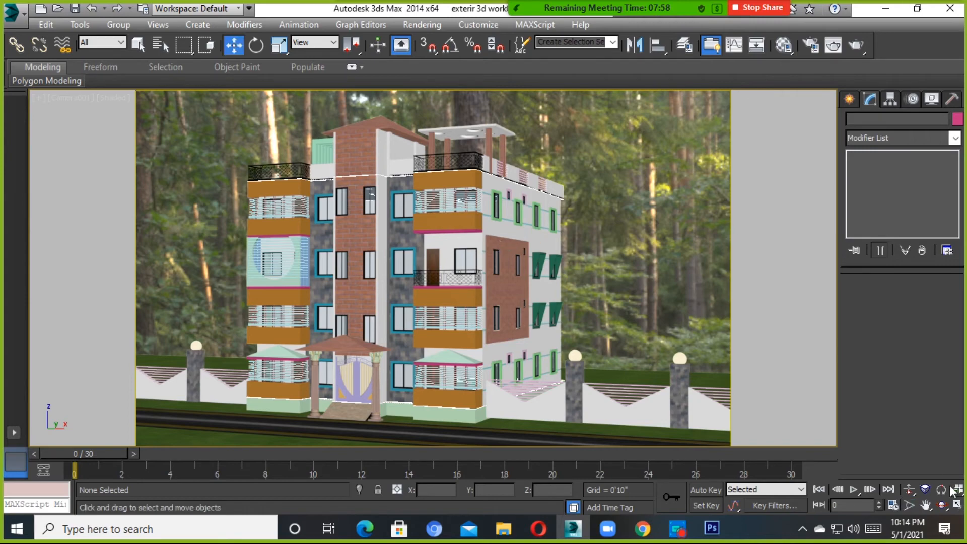
pyautogui.click(957, 504)
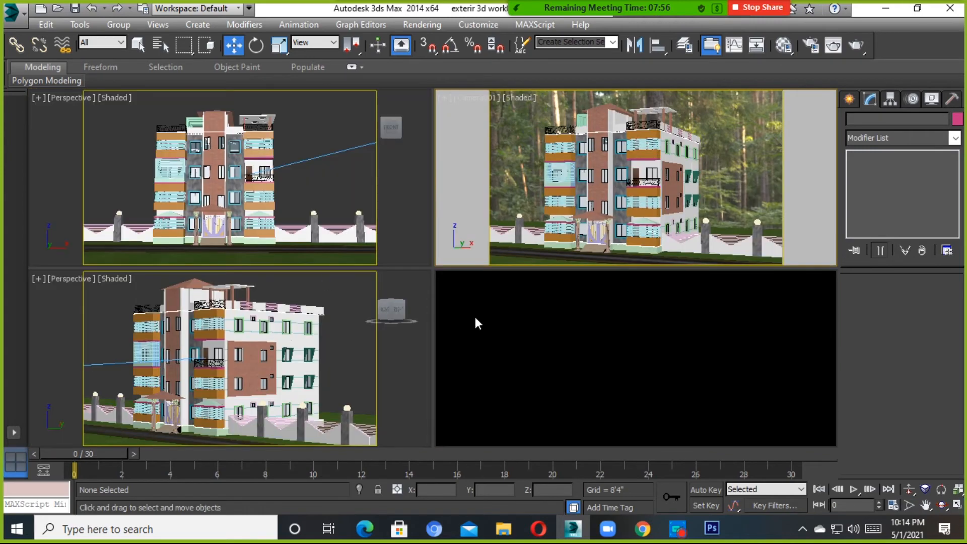
pyautogui.click(634, 361)
pyautogui.click(958, 489)
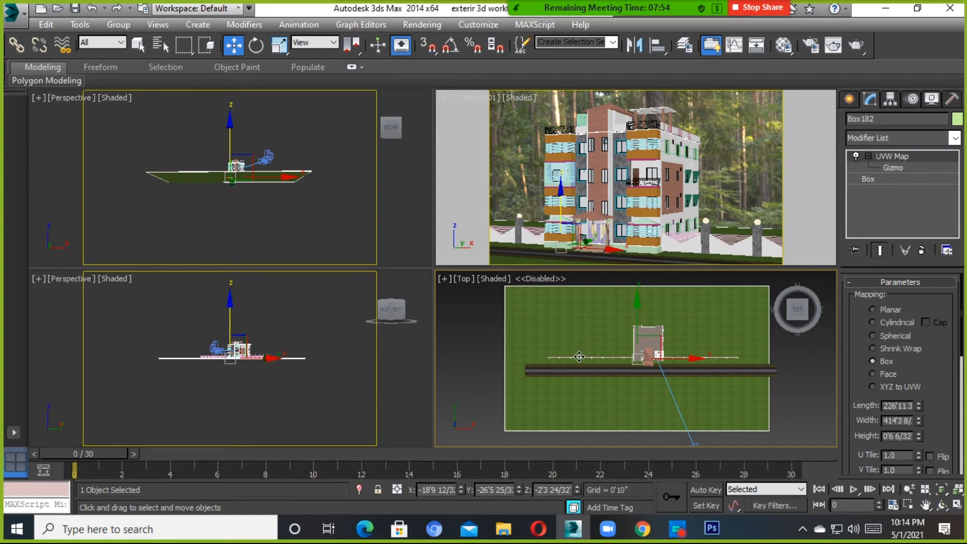
pyautogui.click(957, 504)
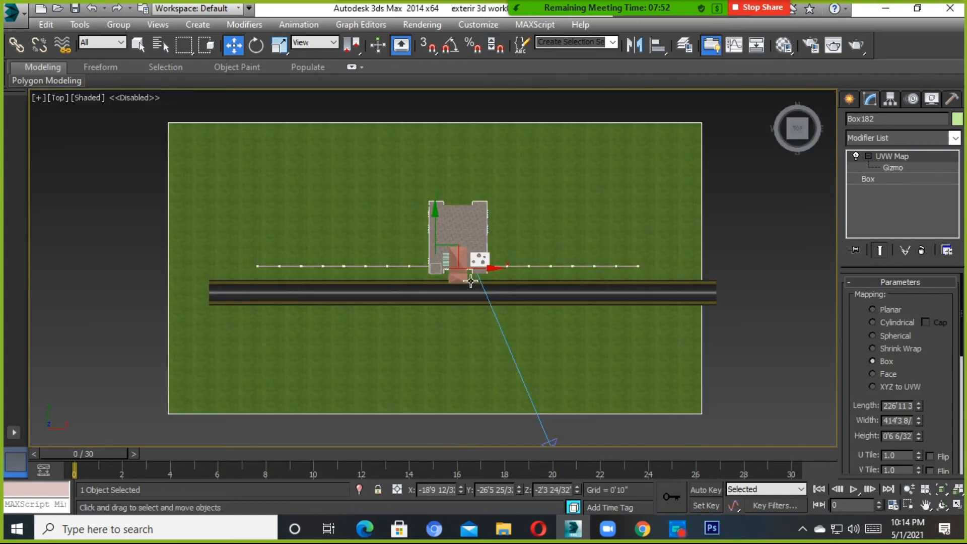
# Inspect the ground, road, building and camera from several angles, and return to the top view
pyautogui.scroll(-5, 393, 142)
pyautogui.moveTo(804, 126); pyautogui.dragTo(648, 202)
pyautogui.press('z')
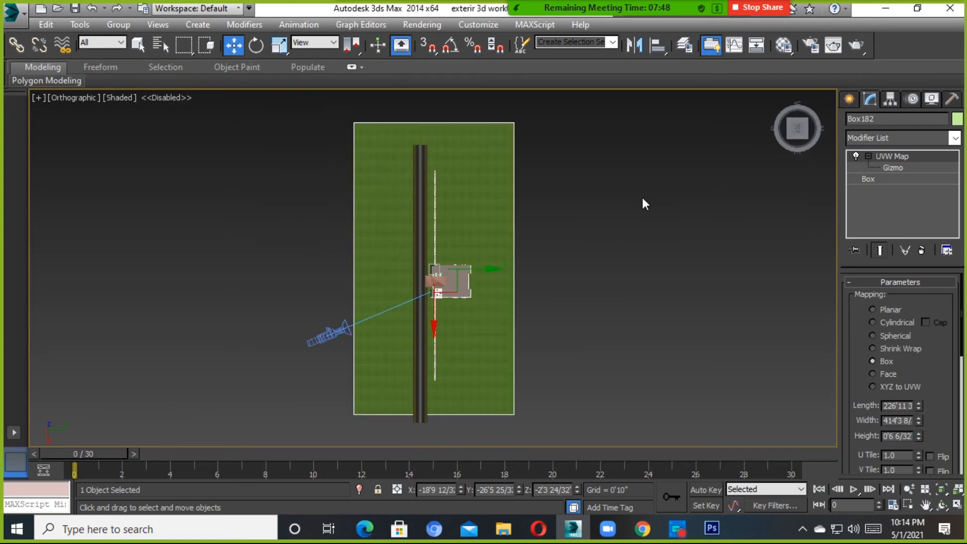
pyautogui.scroll(-5, 431, 256)
pyautogui.keyDown('alt'); pyautogui.moveTo(432, 255); pyautogui.dragTo(589, 275, button='middle'); pyautogui.keyUp('alt')
pyautogui.scroll(4, 430, 246)
pyautogui.scroll(2, 425, 245)
pyautogui.keyDown('alt'); pyautogui.moveTo(398, 246); pyautogui.dragTo(372, 246, button='middle'); pyautogui.keyUp('alt')
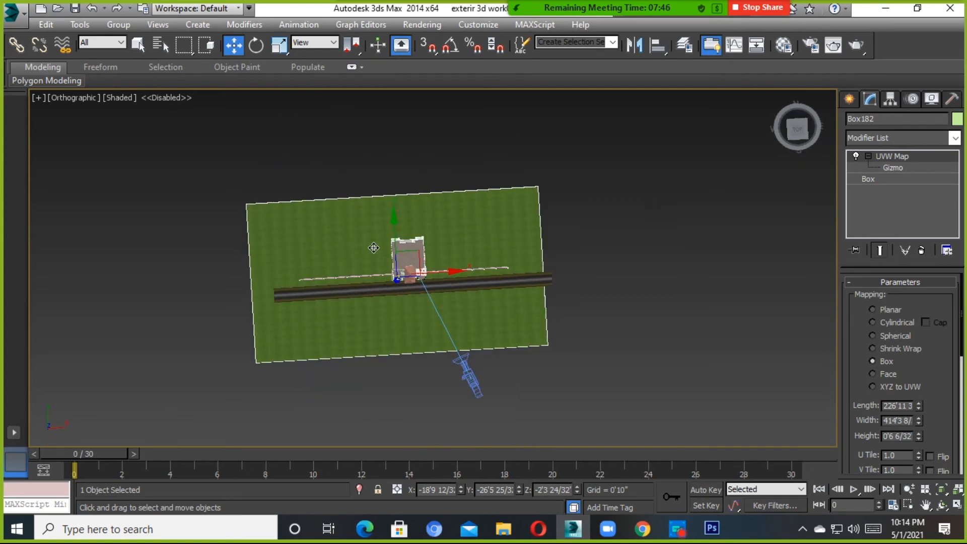
pyautogui.scroll(2, 751, 232)
pyautogui.moveTo(316, 282); pyautogui.dragTo(317, 323, button='middle')
pyautogui.press('t')
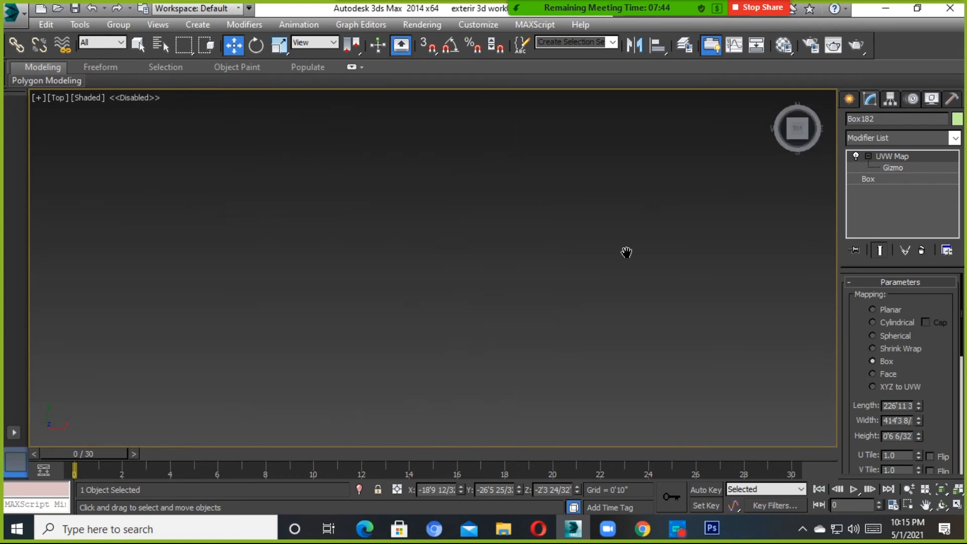
# Examine the building, boundary fence, road and ground in the top view, both close up and as a whole site
pyautogui.scroll(8, 506, 269)
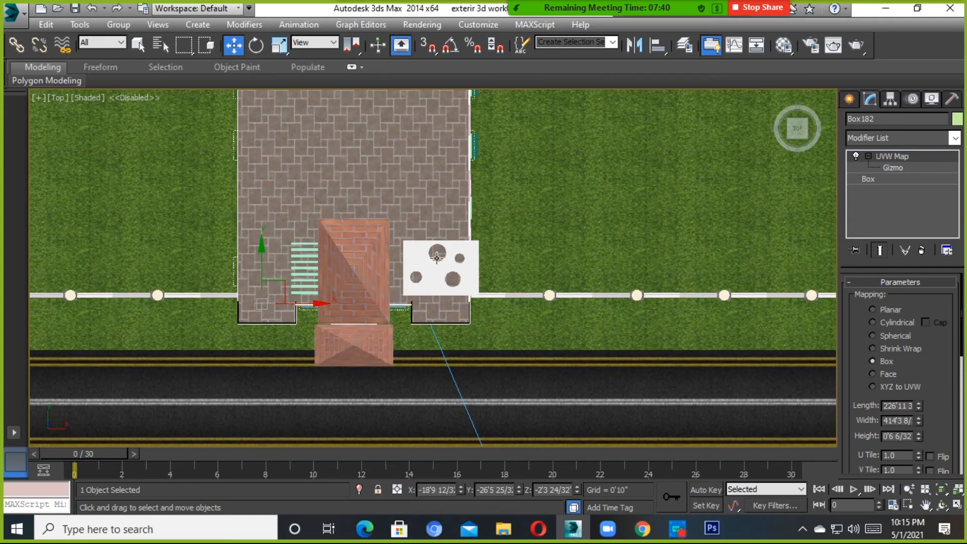
pyautogui.scroll(-8, 453, 284)
pyautogui.moveTo(474, 308); pyautogui.dragTo(534, 272, button='middle')
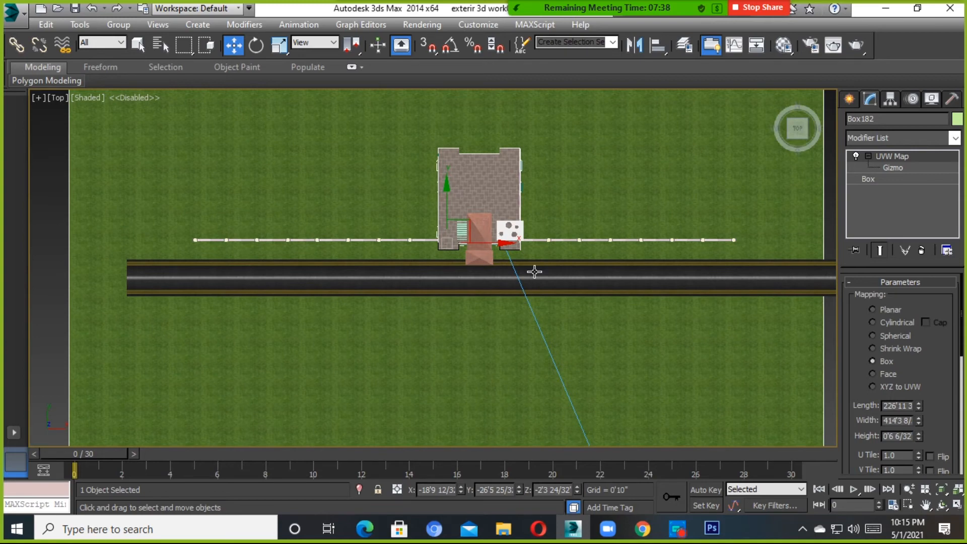
pyautogui.scroll(-2, 518, 259)
pyautogui.scroll(6, 498, 276)
pyautogui.scroll(-6, 499, 277)
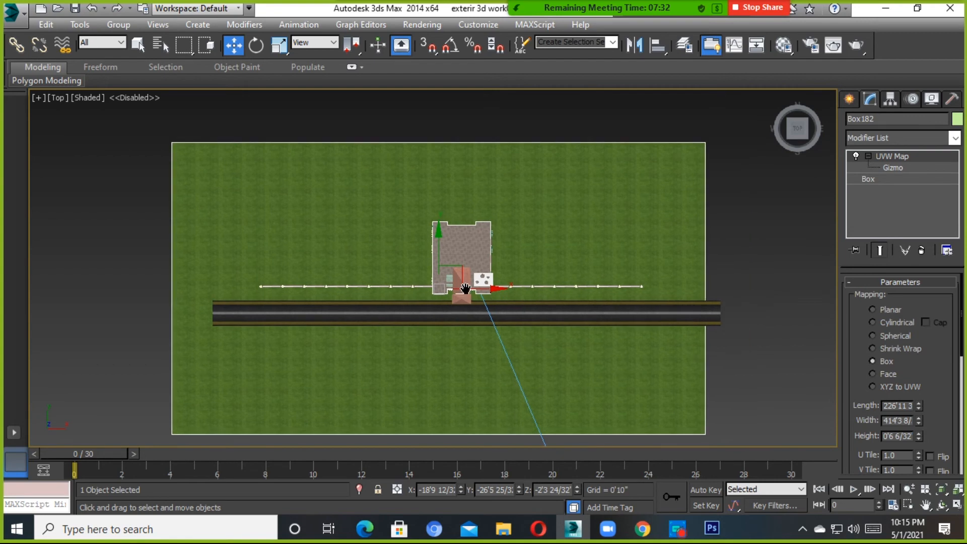
pyautogui.moveTo(466, 288); pyautogui.dragTo(449, 288, button='middle')
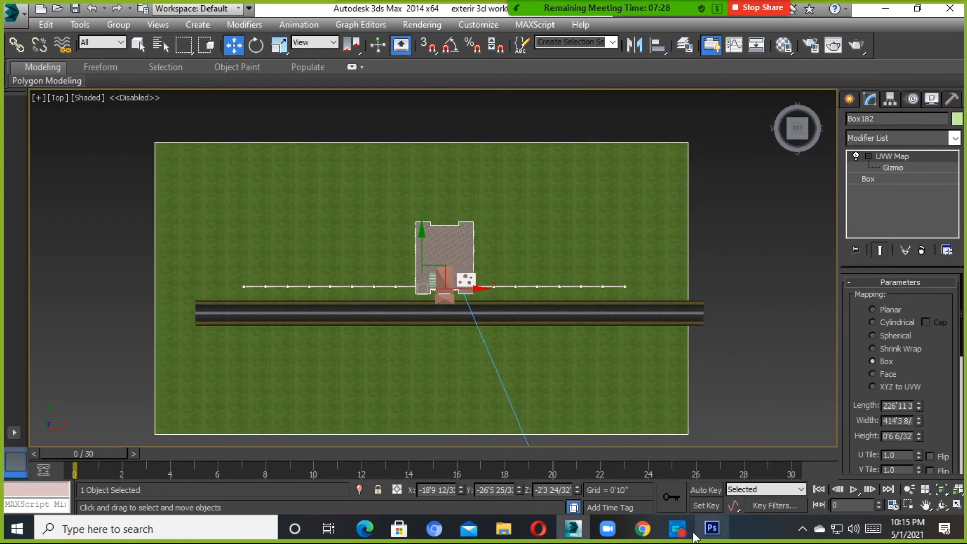
pyautogui.click(678, 529)
pyautogui.click(289, 51)
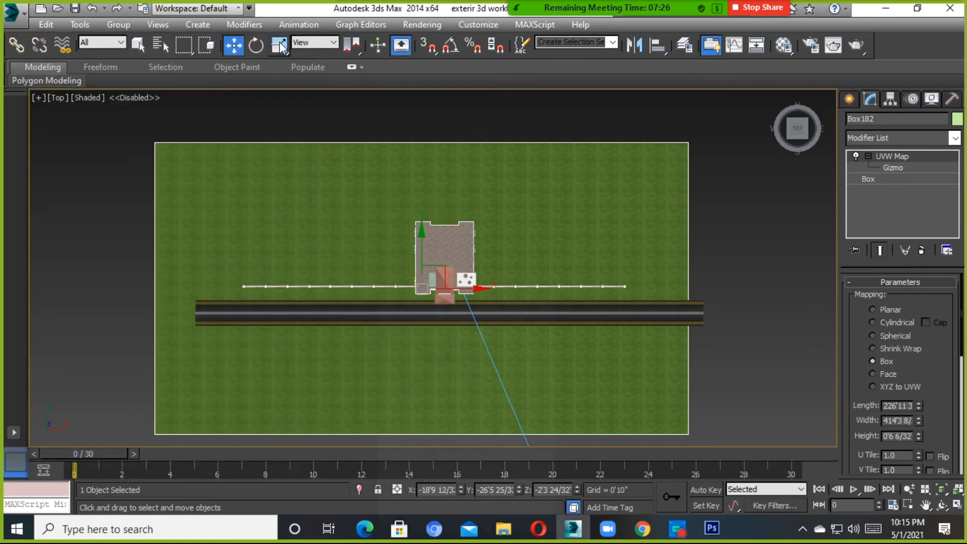
pyautogui.moveTo(449, 339); pyautogui.dragTo(462, 317, button='middle')
pyautogui.scroll(4, 462, 317)
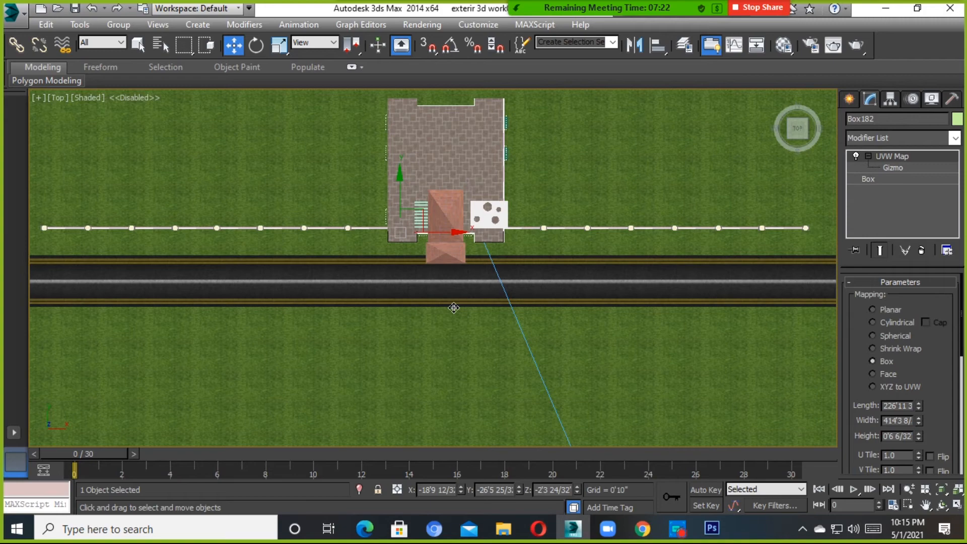
pyautogui.scroll(-4, 458, 310)
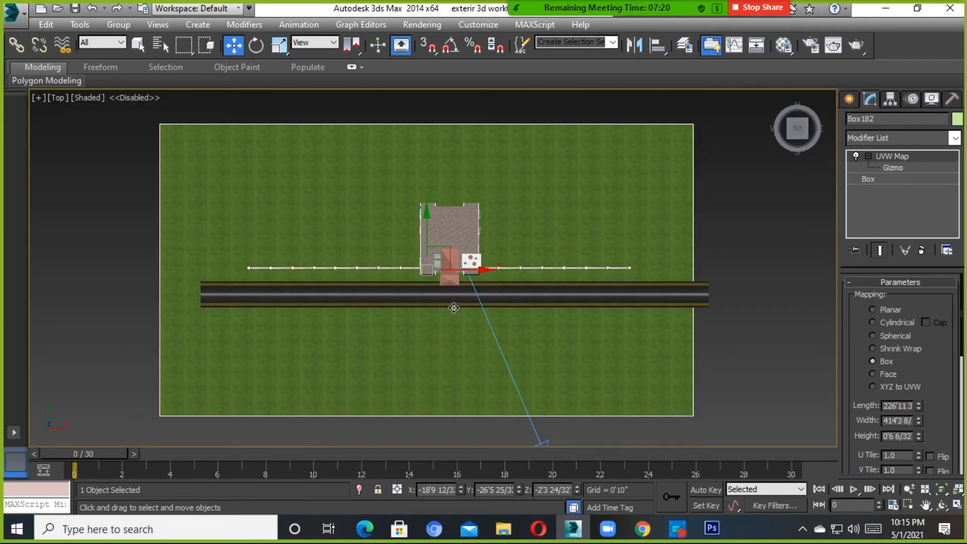
# Turn off the use of the environment background map
pyautogui.press('8')
pyautogui.click(750, 130)
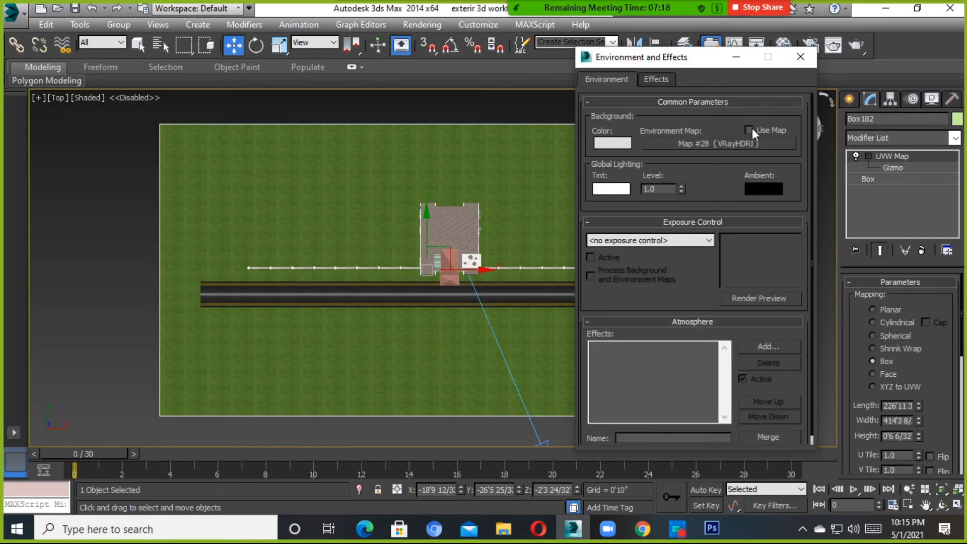
pyautogui.click(801, 57)
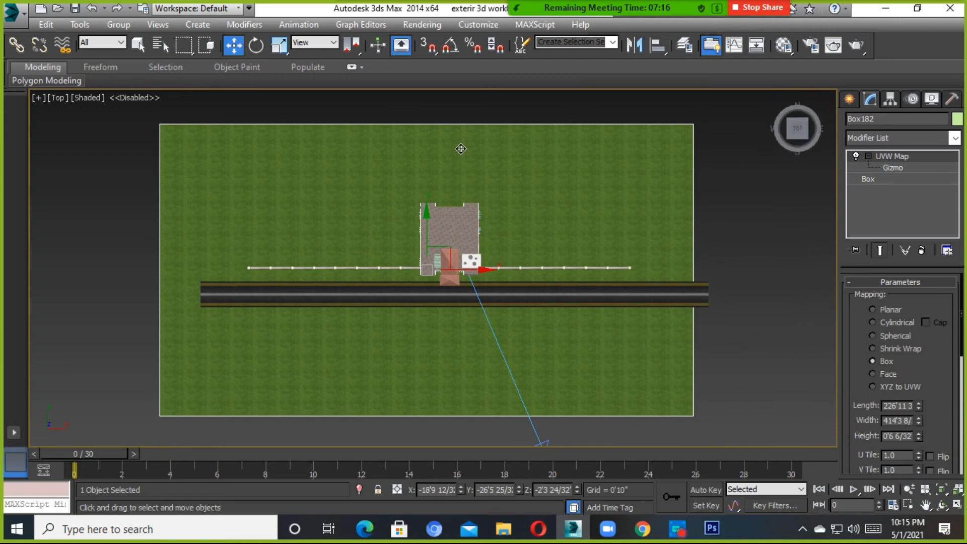
# Assign a new VRayHDRI map as the scene's environment map
pyautogui.press('8')
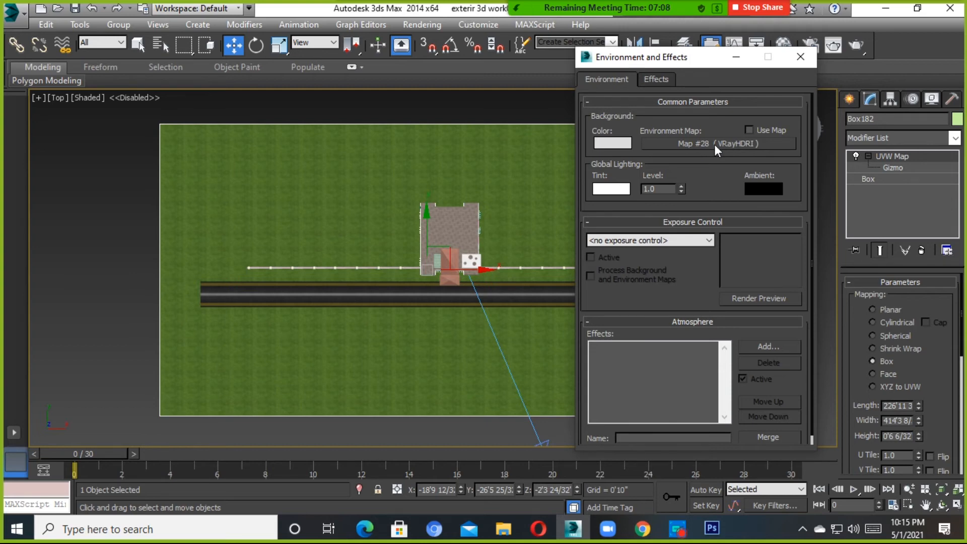
pyautogui.click(715, 144)
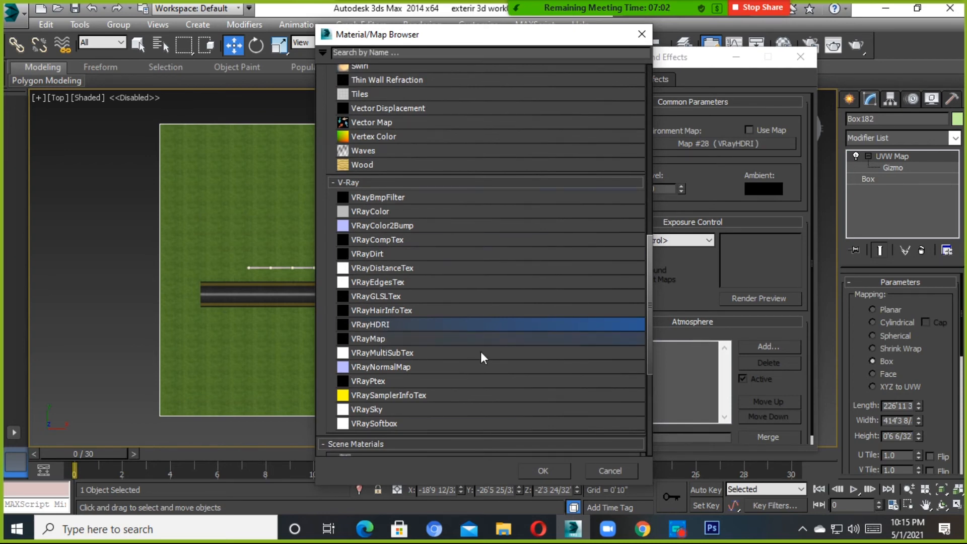
pyautogui.click(555, 470)
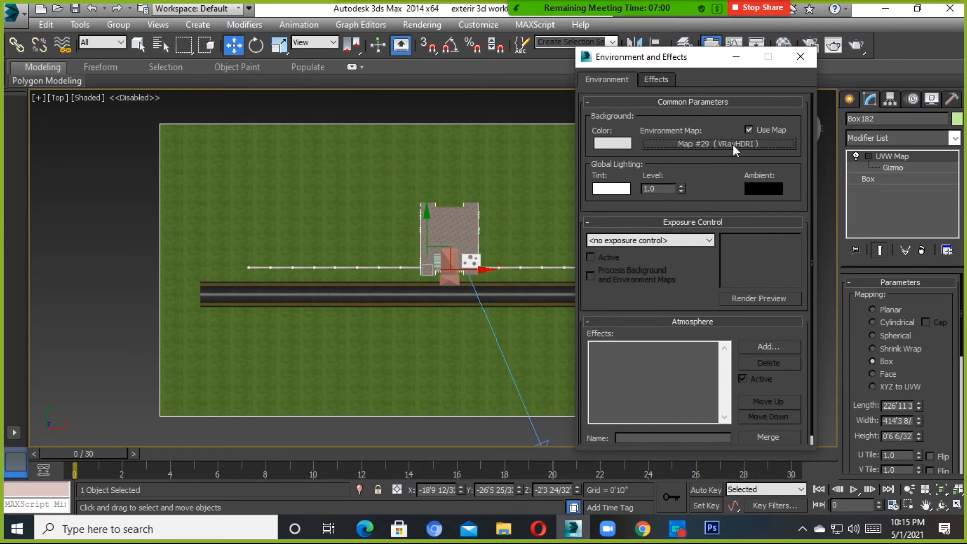
# Place the new environment map as an instance in the 18 - Default material slot and preview it enlarged
pyautogui.click(712, 44)
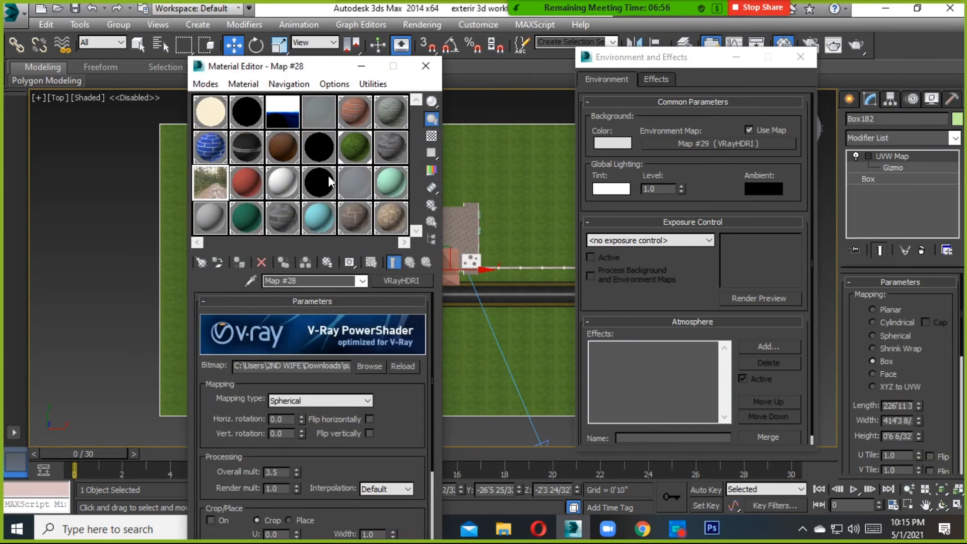
pyautogui.click(214, 224)
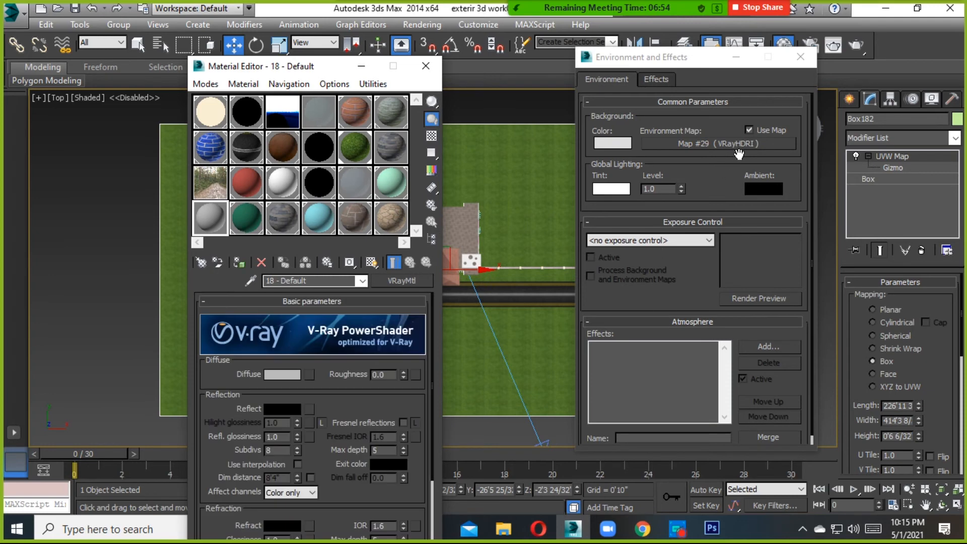
pyautogui.moveTo(742, 143); pyautogui.dragTo(212, 226)
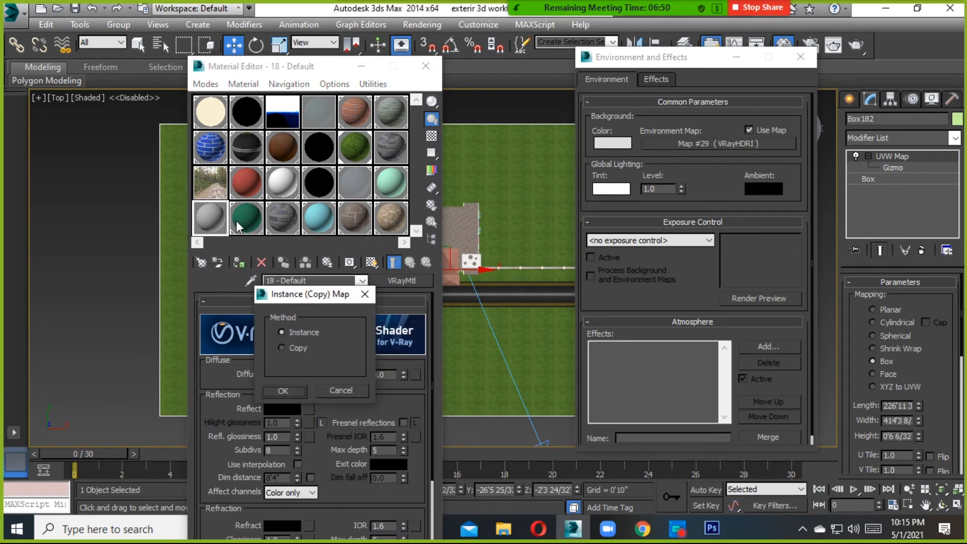
pyautogui.click(282, 388)
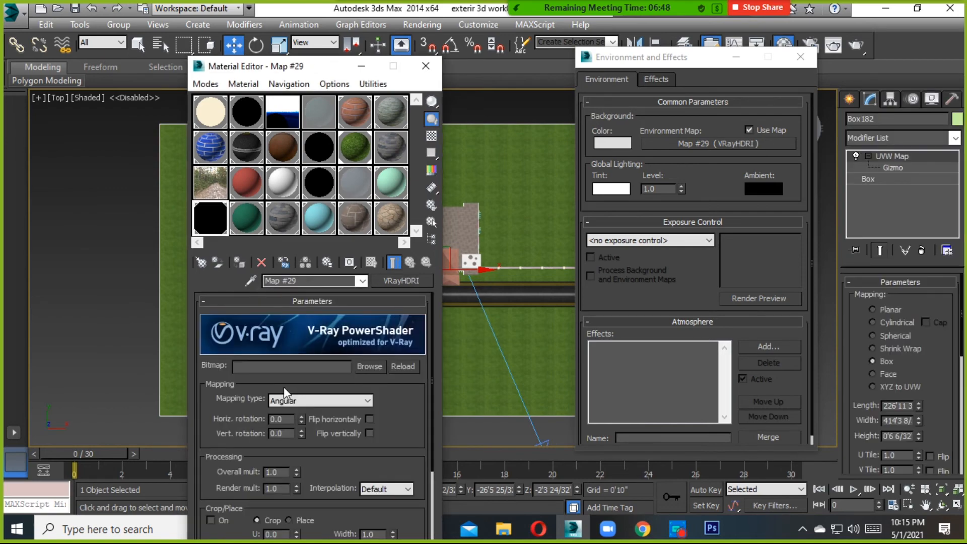
pyautogui.doubleClick(218, 216)
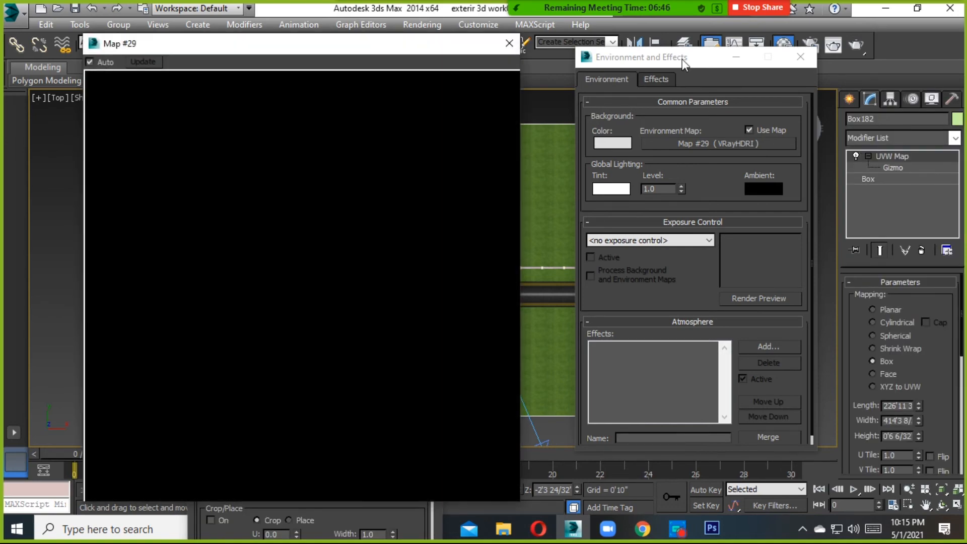
pyautogui.click(509, 44)
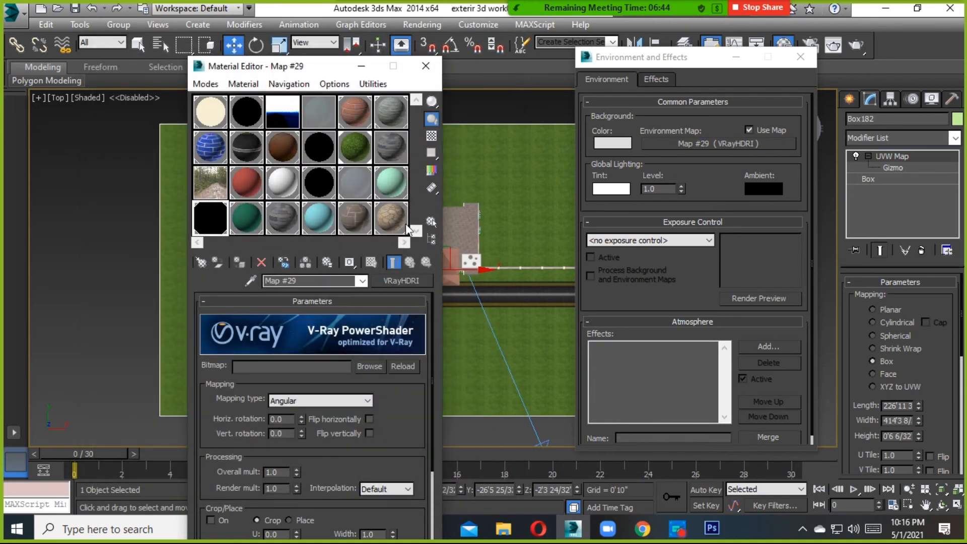
# Load the HDR image wide_street_02_4k (2) from Downloads into the VRayHDRI map and check its enlarged preview
pyautogui.click(370, 367)
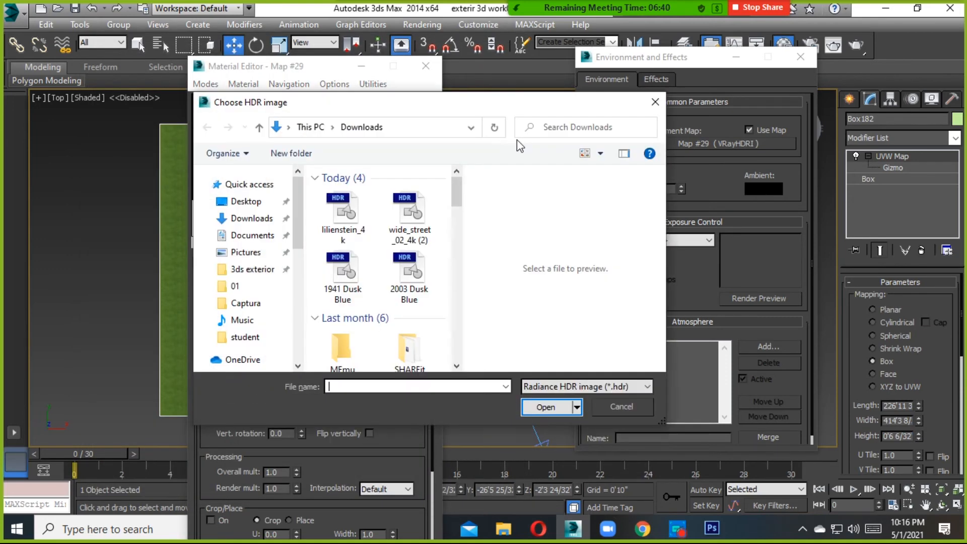
pyautogui.scroll(-5, 409, 285)
pyautogui.scroll(8, 406, 283)
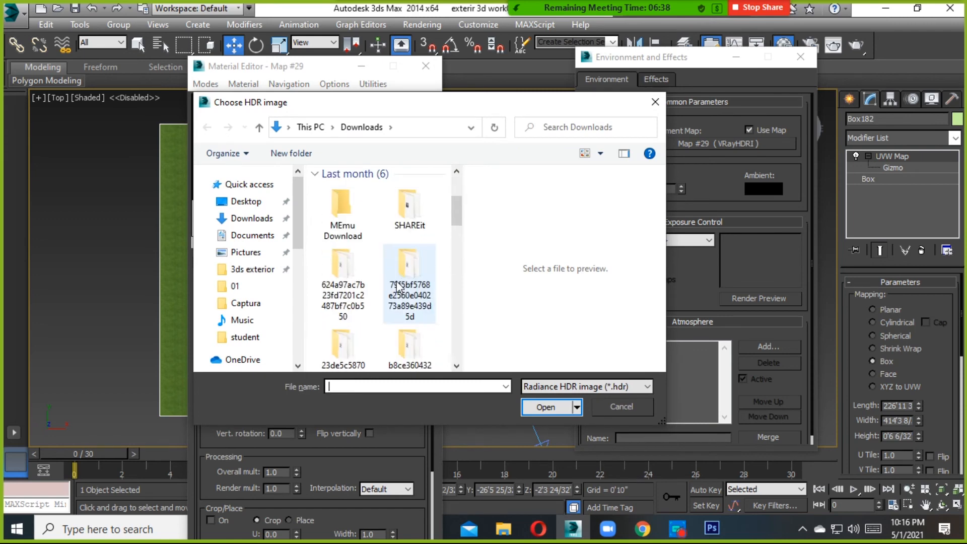
pyautogui.click(413, 222)
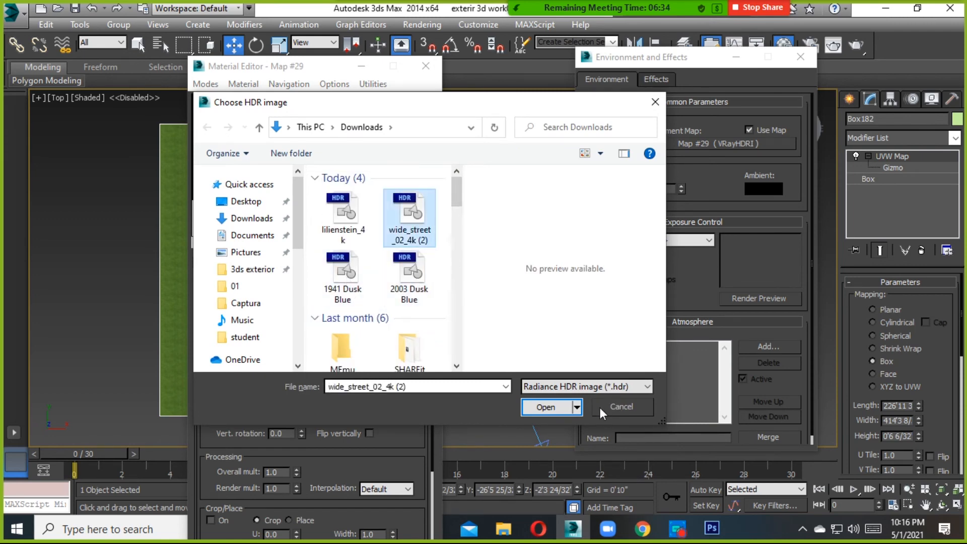
pyautogui.click(550, 408)
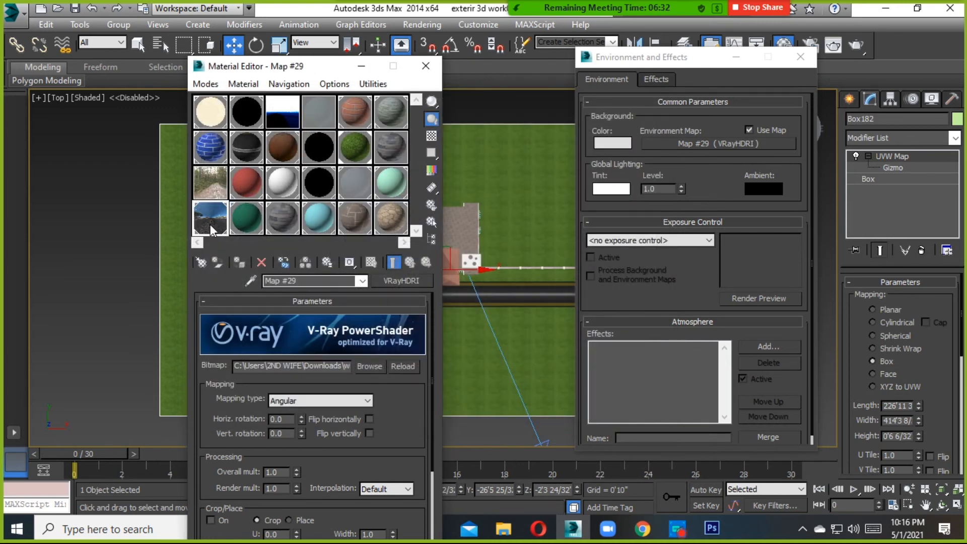
pyautogui.doubleClick(211, 223)
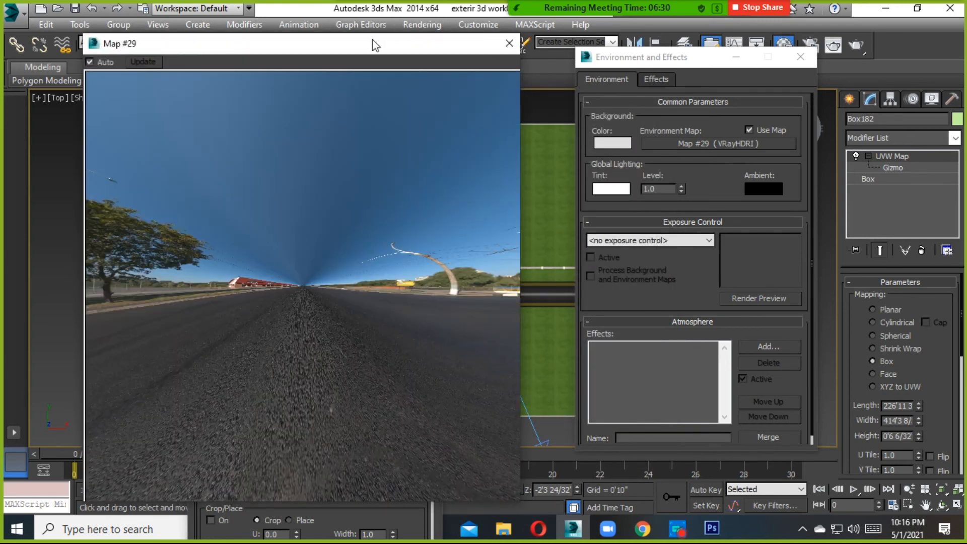
pyautogui.moveTo(372, 40); pyautogui.dragTo(404, 8)
pyautogui.moveTo(552, 468); pyautogui.dragTo(517, 434)
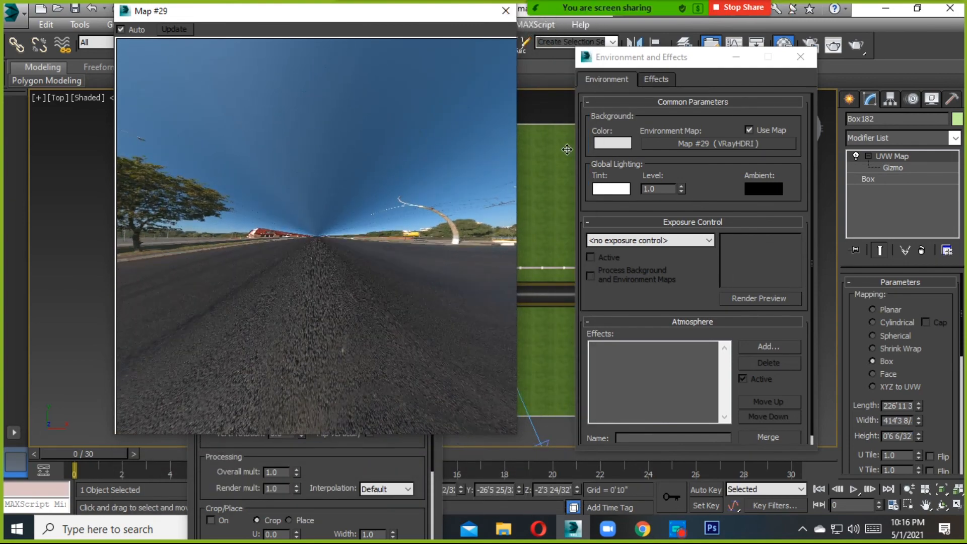
pyautogui.moveTo(480, 16); pyautogui.dragTo(448, 31)
pyautogui.click(472, 26)
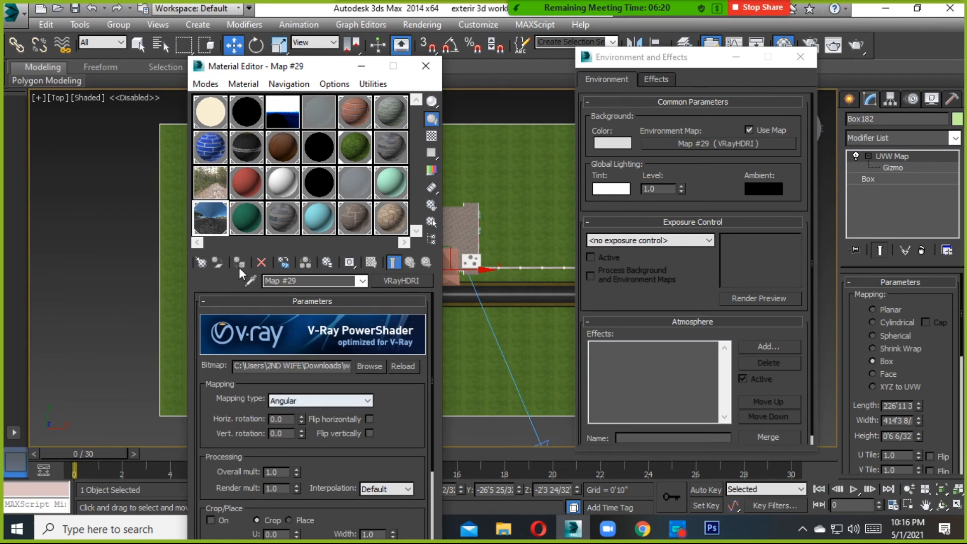
# Set the HDRI map's mapping type to Spherical, check its preview, and close the material and environment windows
pyautogui.click(295, 401)
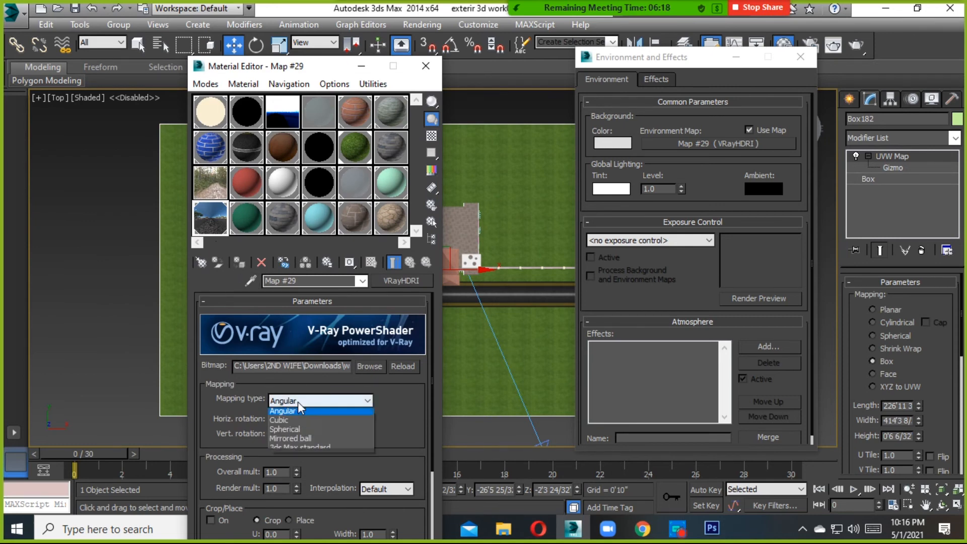
pyautogui.click(289, 432)
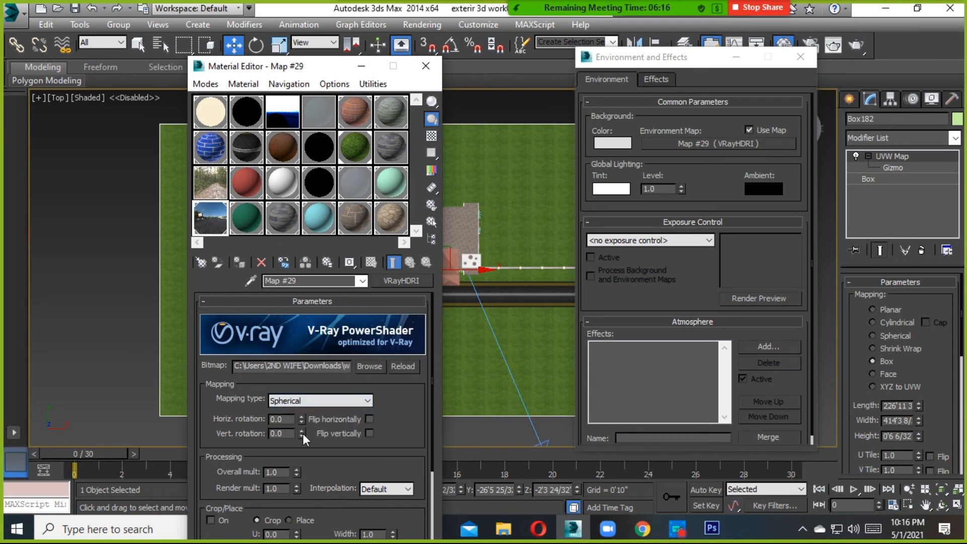
pyautogui.doubleClick(208, 211)
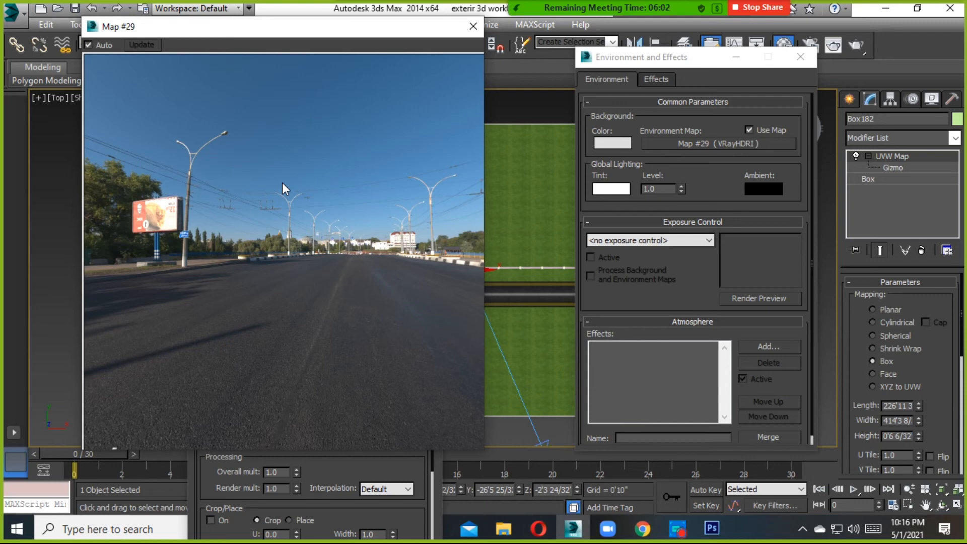
pyautogui.click(467, 34)
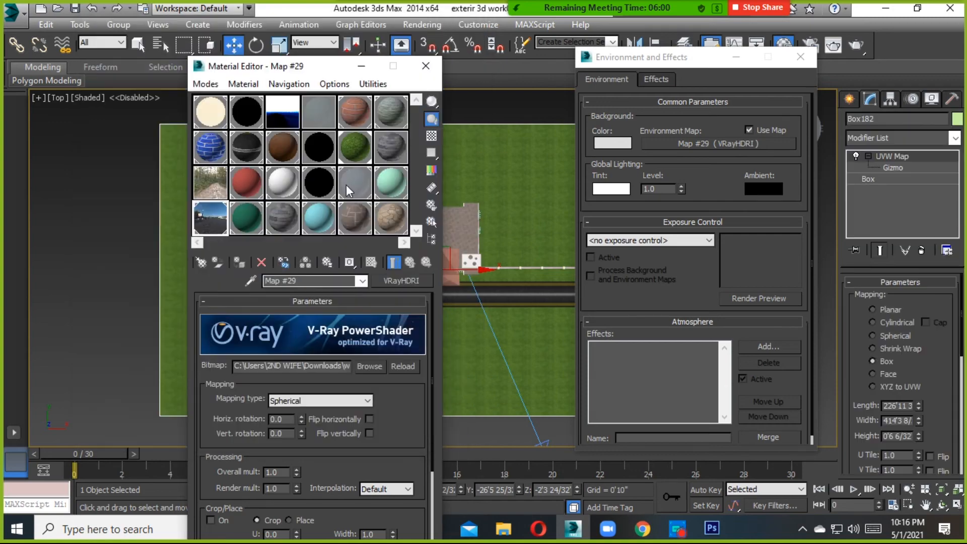
pyautogui.click(801, 56)
pyautogui.click(426, 66)
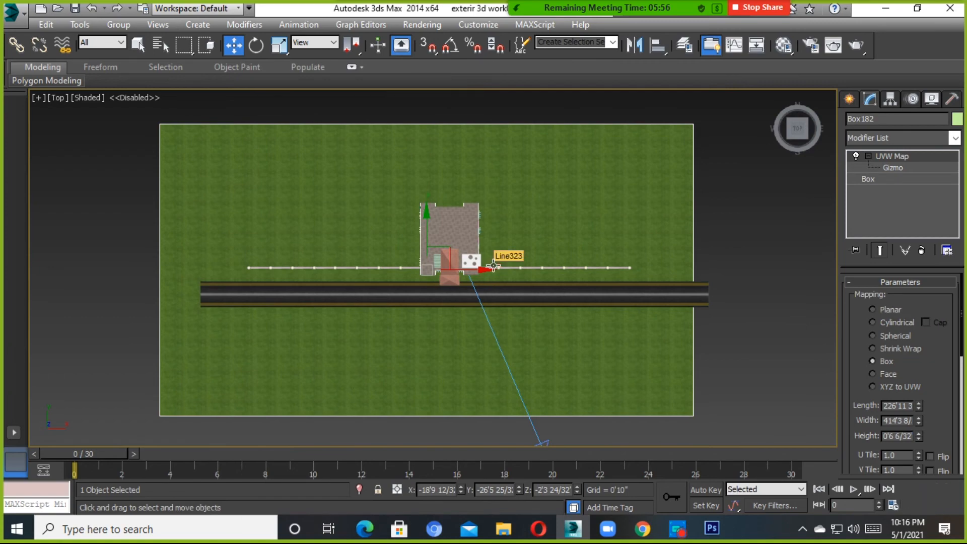
# Switch the top view to the camera view, and maximize the perspective viewport showing the building and camera from the side
pyautogui.press('c')
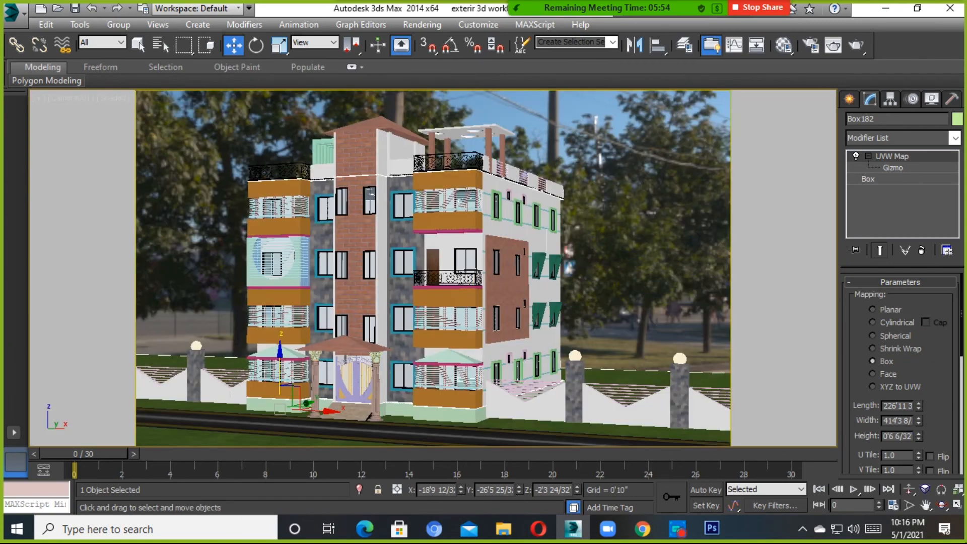
pyautogui.hotkey('alt', 'w')
pyautogui.click(378, 385)
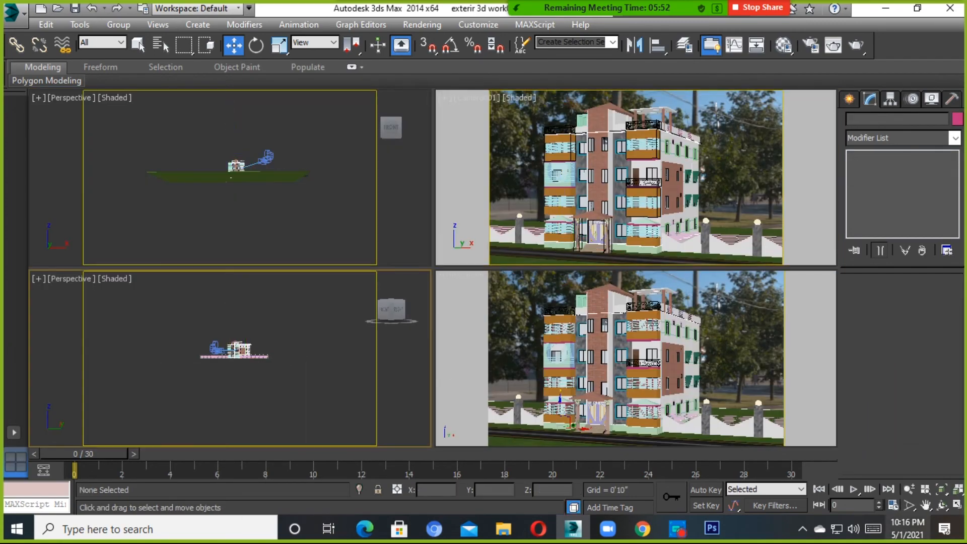
pyautogui.hotkey('alt', 'w')
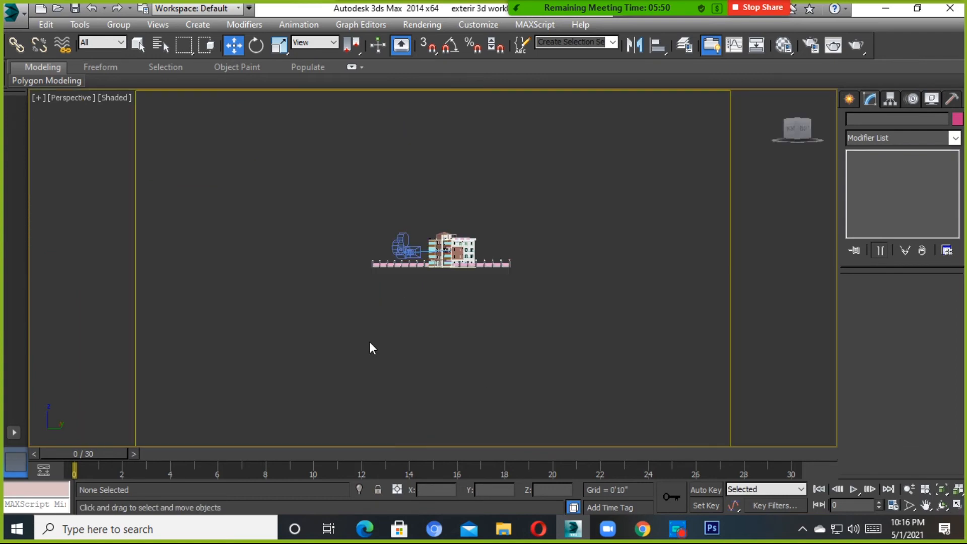
pyautogui.press('c')
pyautogui.click(957, 504)
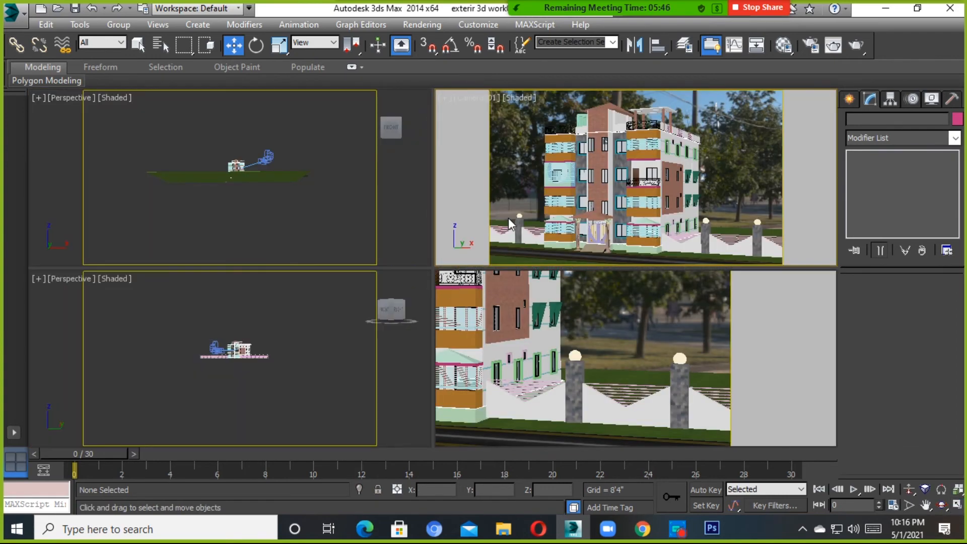
pyautogui.click(382, 335)
pyautogui.click(957, 504)
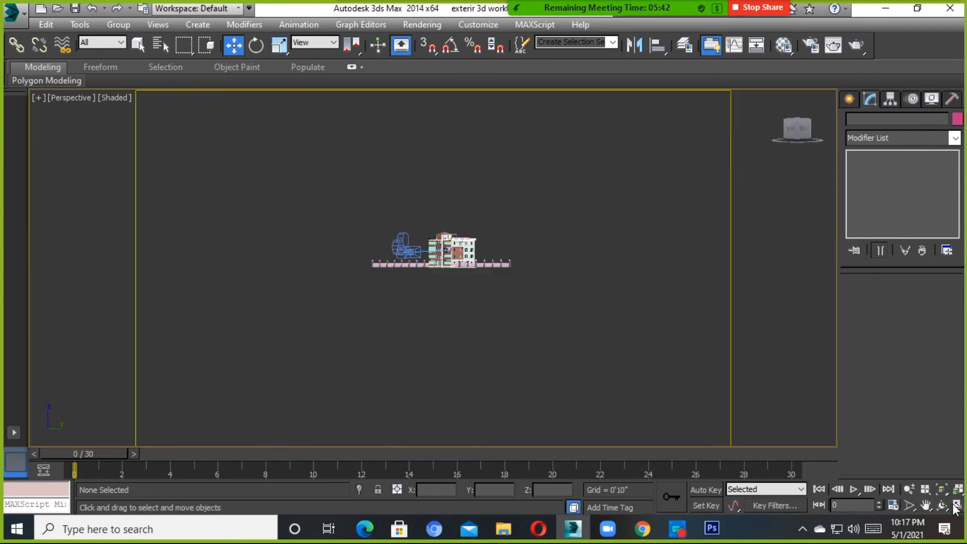
# Turn the perspective view straight down to see the building, fence and road from above, and check the environment settings
pyautogui.scroll(5, 512, 298)
pyautogui.keyDown('alt'); pyautogui.moveTo(447, 282); pyautogui.dragTo(501, 388, button='middle'); pyautogui.keyUp('alt')
pyautogui.hotkey('shift', 'f')
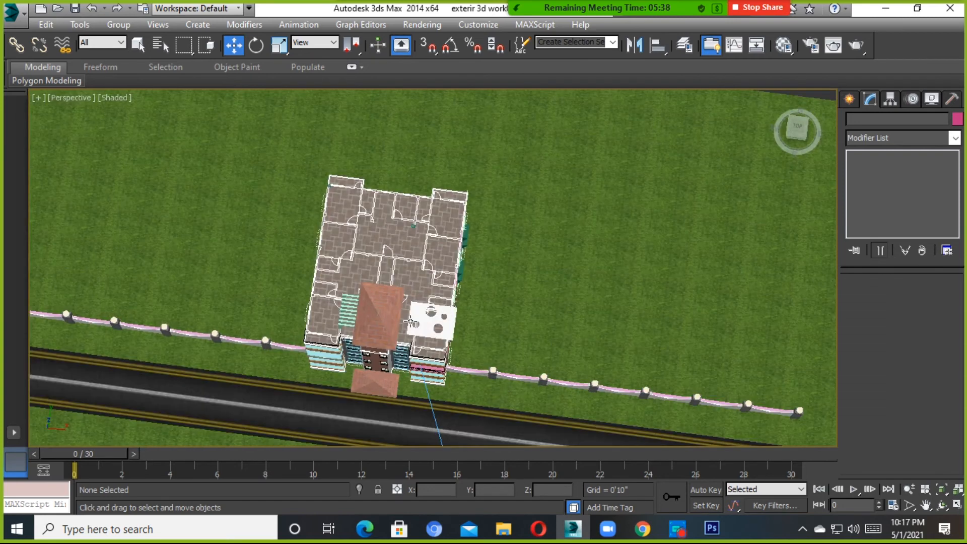
pyautogui.scroll(-10, 410, 322)
pyautogui.click(798, 132)
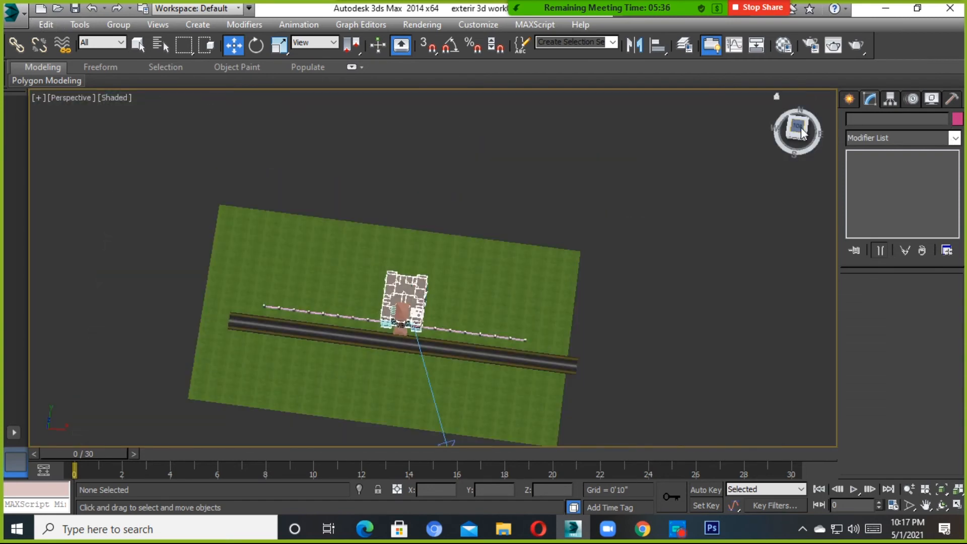
pyautogui.scroll(3, 433, 303)
pyautogui.scroll(2, 376, 336)
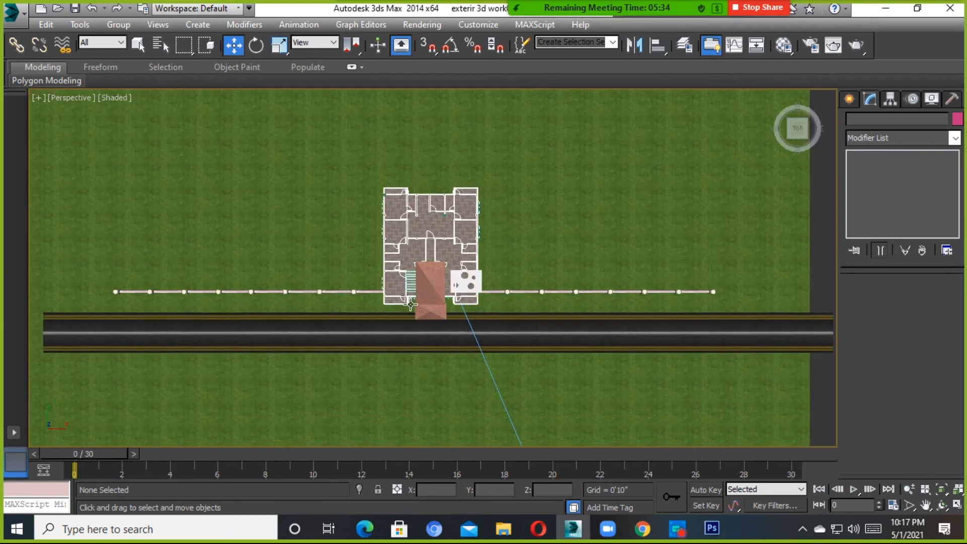
pyautogui.press('8')
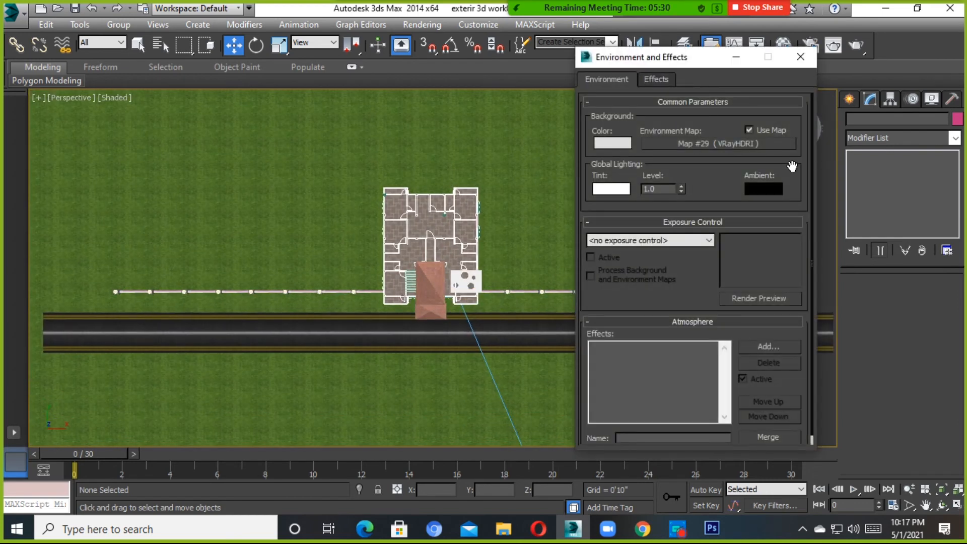
pyautogui.click(800, 57)
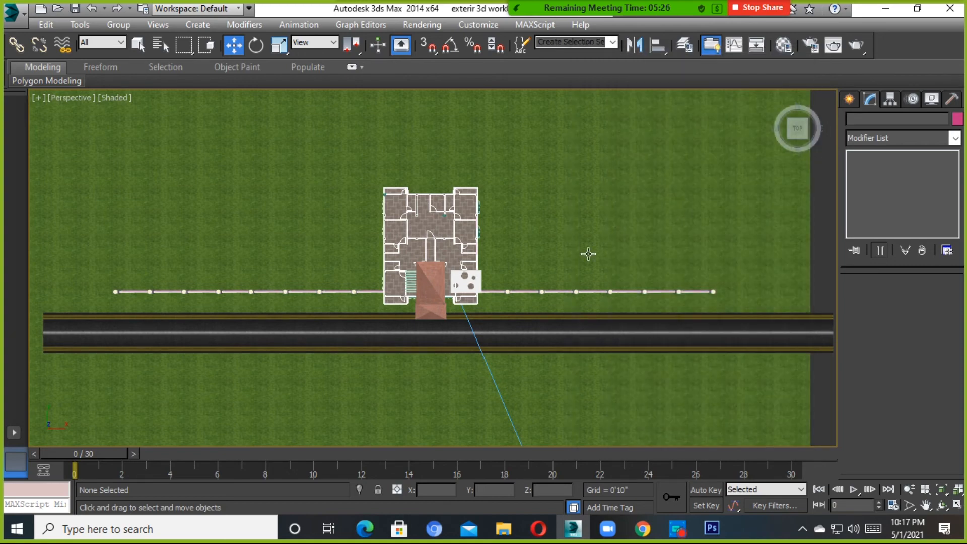
# Select the target camera in front of the building and apply the 28mm stock lens
pyautogui.scroll(5, 468, 263)
pyautogui.scroll(-8, 468, 262)
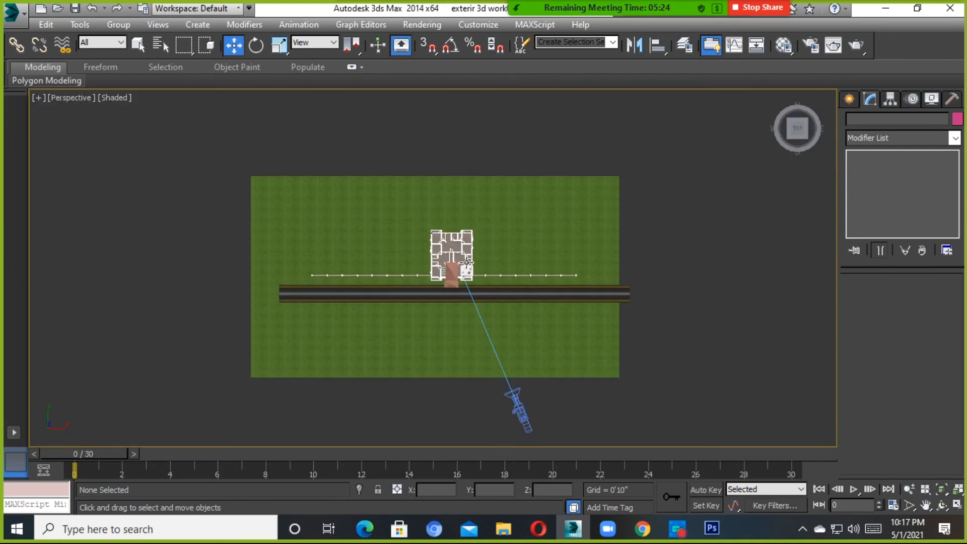
pyautogui.scroll(6, 467, 262)
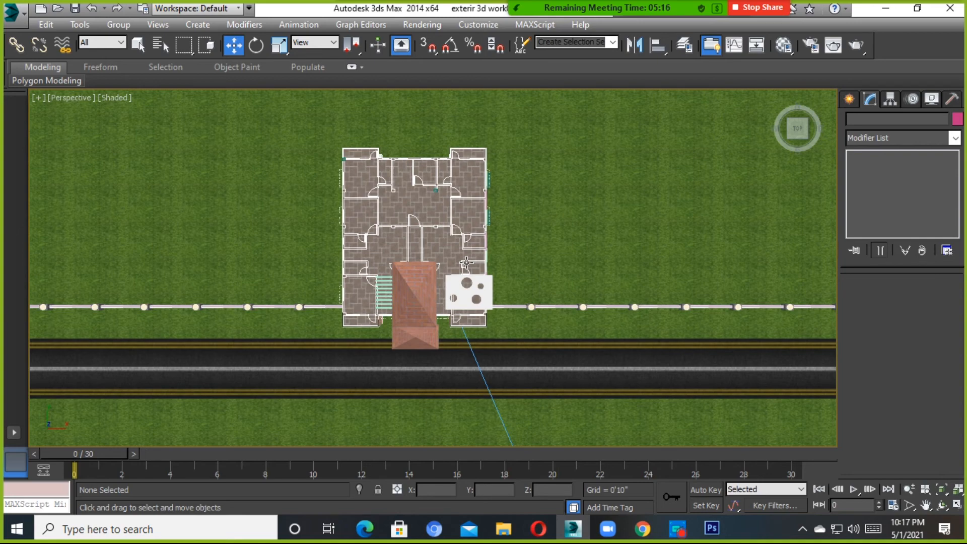
pyautogui.scroll(-4, 466, 262)
pyautogui.scroll(-4, 466, 262)
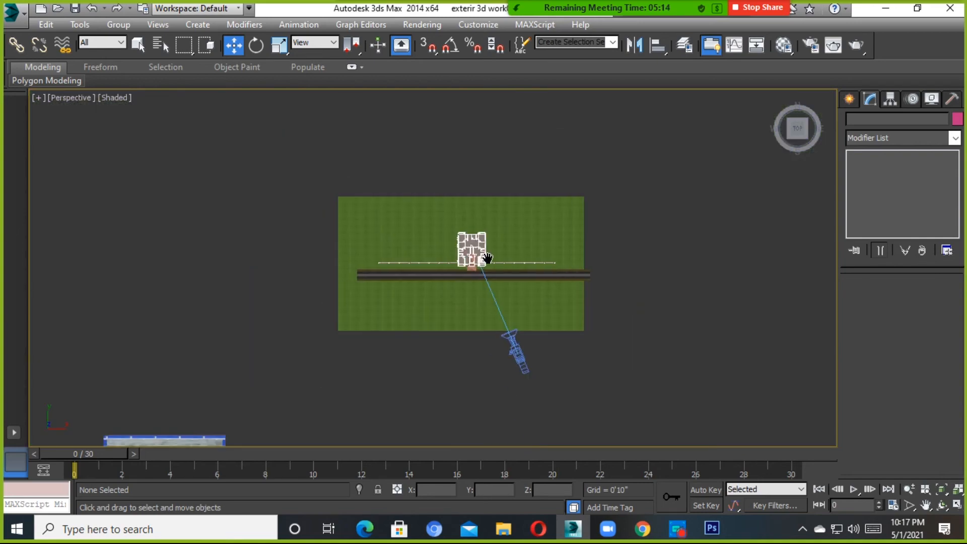
pyautogui.scroll(5, 535, 345)
pyautogui.click(508, 356)
pyautogui.moveTo(506, 357); pyautogui.dragTo(579, 413, button='middle')
pyautogui.click(864, 380)
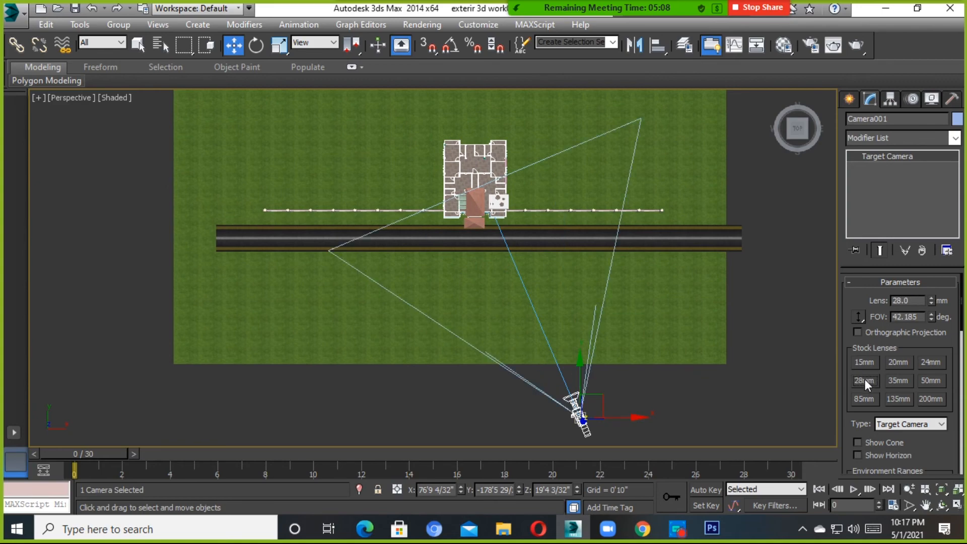
# Examine how the camera's field of view covers the building, fence, road and grass from above, and review the environment settings
pyautogui.moveTo(544, 251); pyautogui.dragTo(537, 300, button='middle')
pyautogui.scroll(3, 513, 262)
pyautogui.scroll(-7, 509, 261)
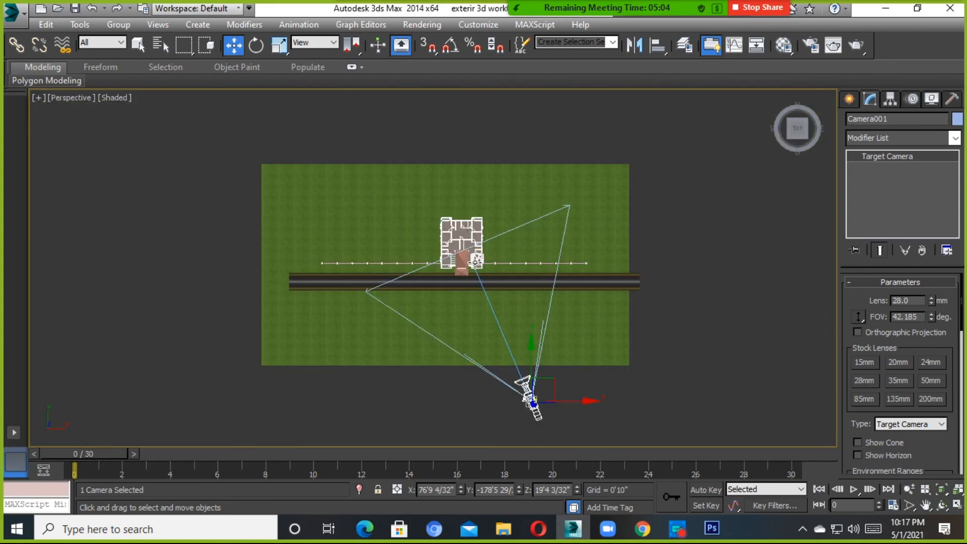
pyautogui.scroll(3, 476, 261)
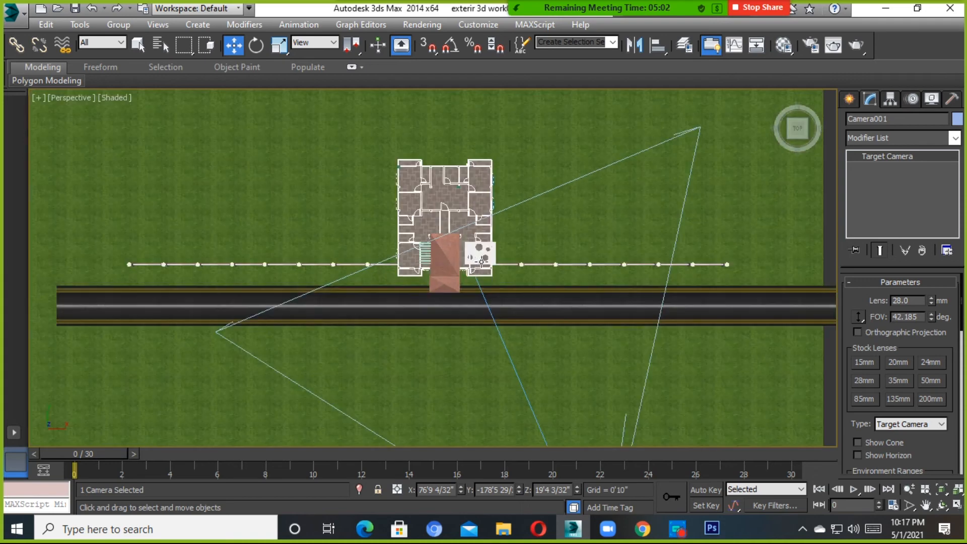
pyautogui.scroll(-3, 483, 258)
pyautogui.scroll(-2, 483, 260)
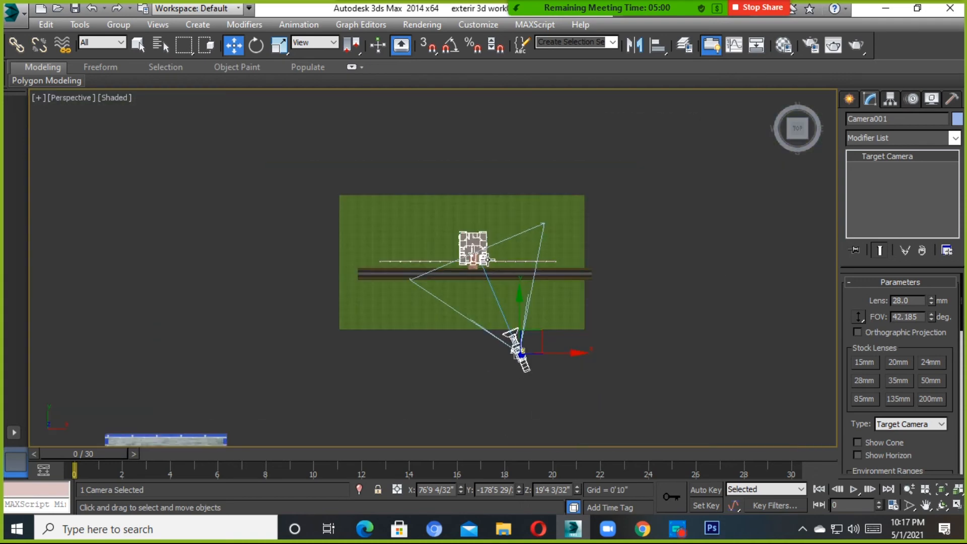
pyautogui.scroll(4, 487, 259)
pyautogui.moveTo(530, 274); pyautogui.dragTo(356, 273, button='middle')
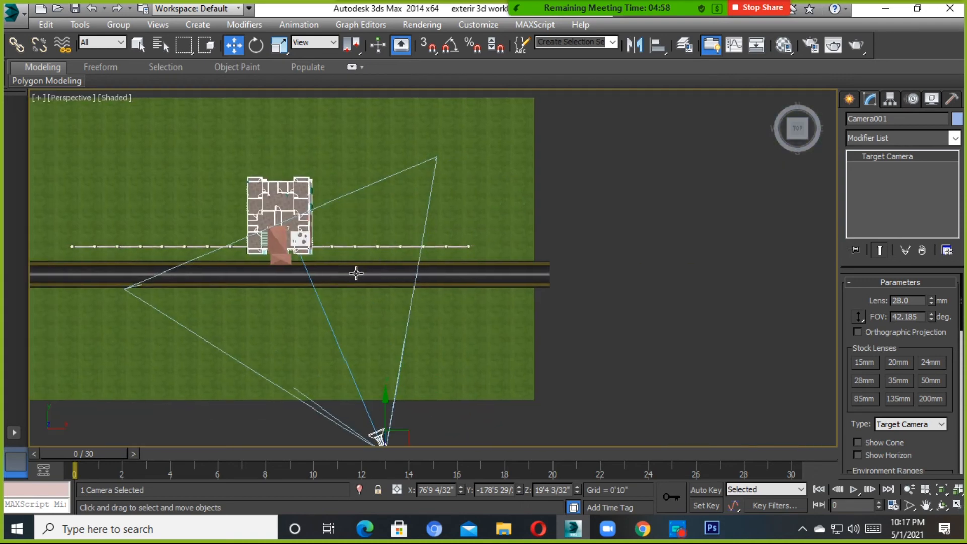
pyautogui.press('8')
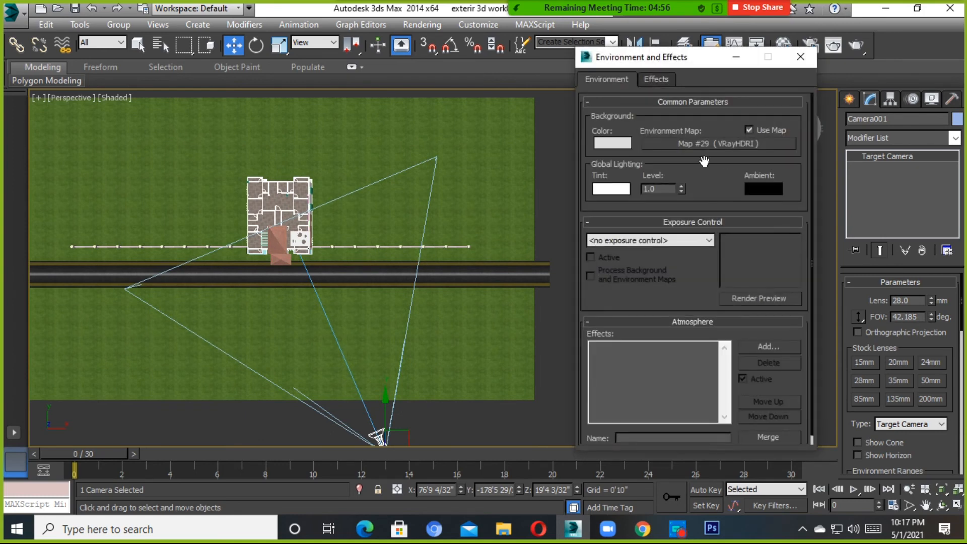
pyautogui.click(800, 57)
# Replace the current environment map with a new VRayHDRI map
pyautogui.press('8')
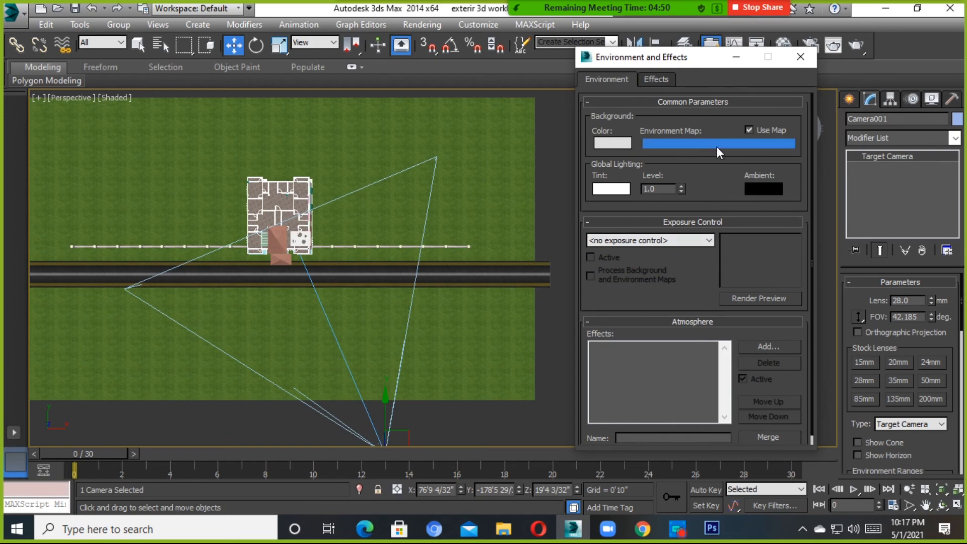
pyautogui.click(717, 146)
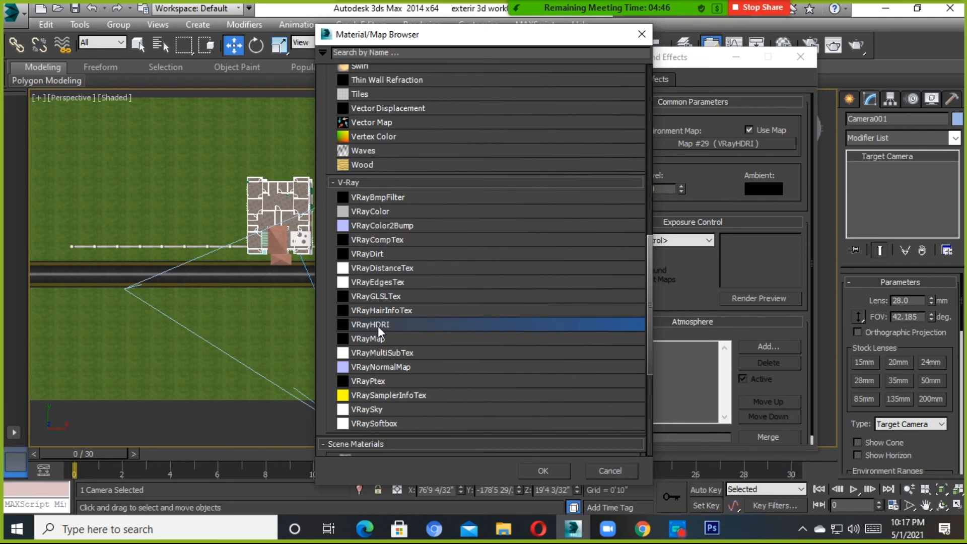
pyautogui.click(557, 473)
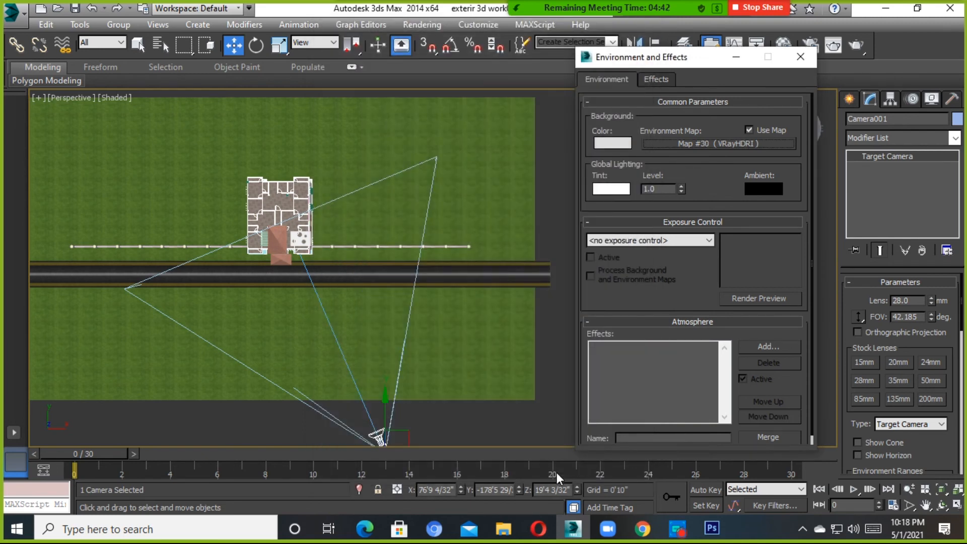
# Reset all Material Editor slots and select the first default slot
pyautogui.press('m')
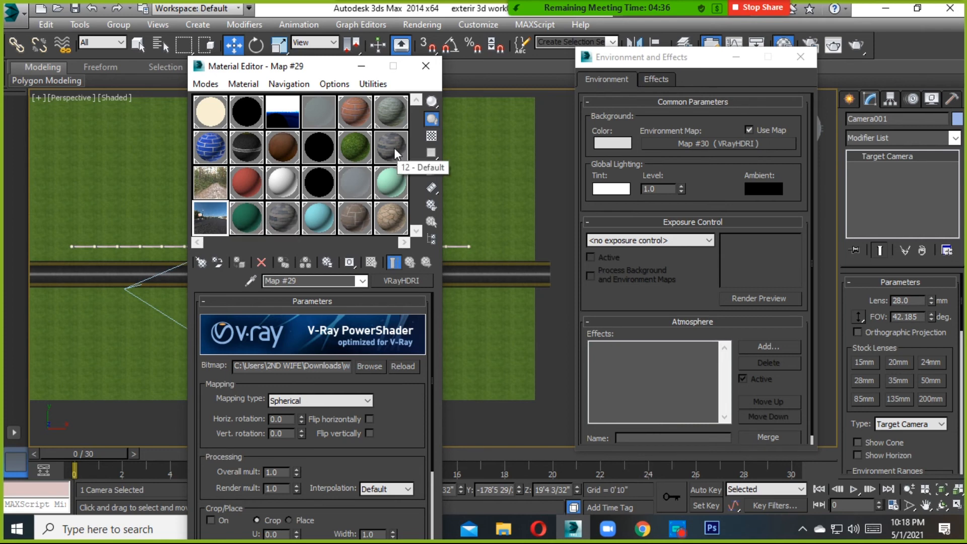
pyautogui.click(365, 84)
pyautogui.click(399, 168)
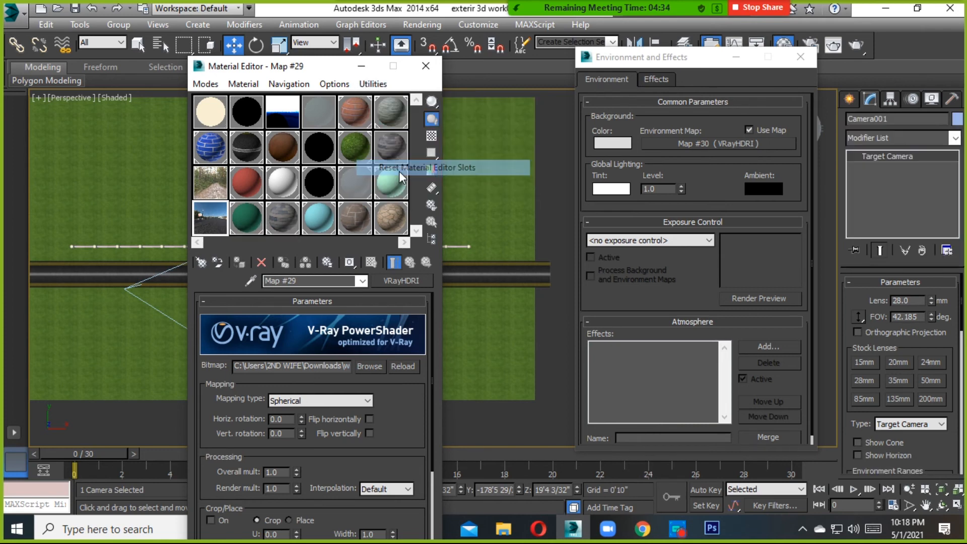
pyautogui.click(206, 115)
pyautogui.click(224, 112)
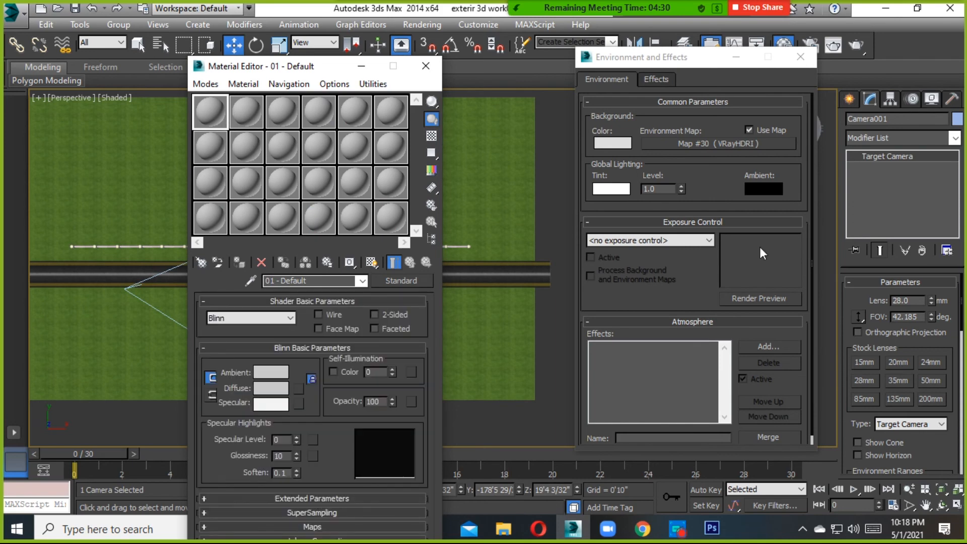
# Place the new VRayHDRI environment map as an instance in the 01 - Default material slot
pyautogui.click(722, 144)
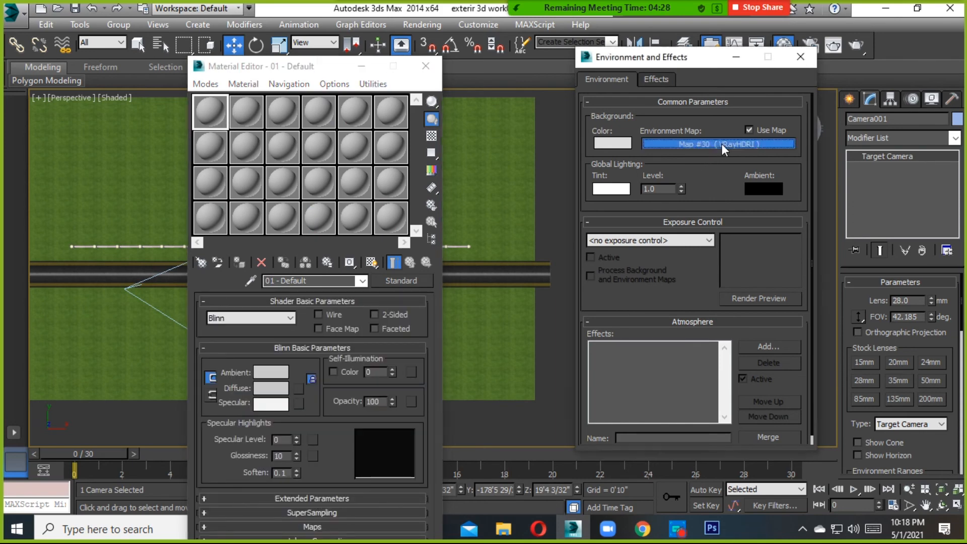
pyautogui.press('Escape')
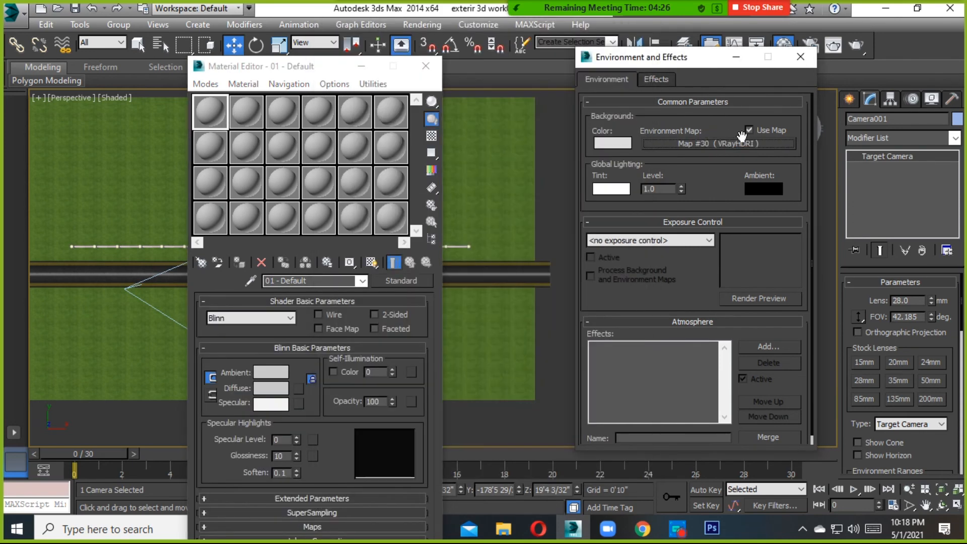
pyautogui.moveTo(724, 143); pyautogui.dragTo(67, 110)
pyautogui.moveTo(184, 97); pyautogui.dragTo(208, 112)
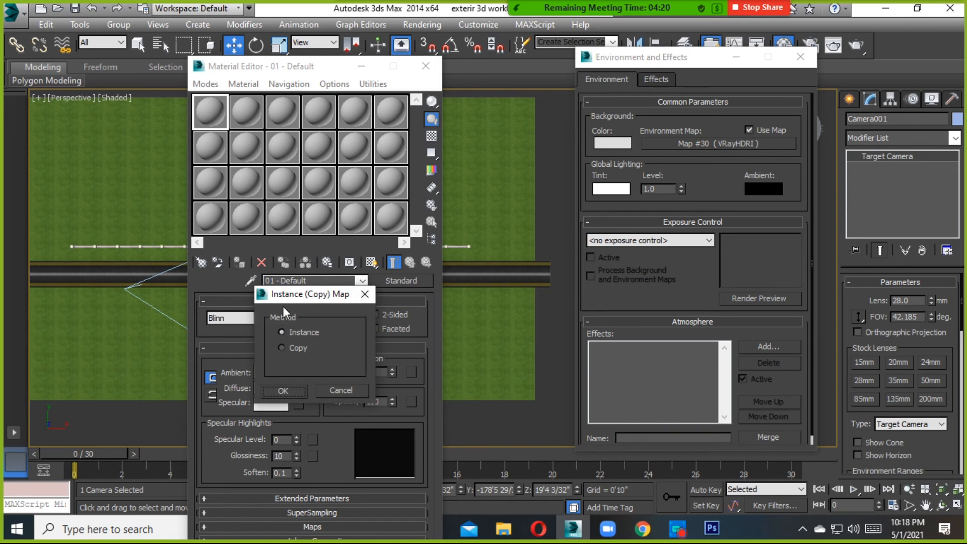
pyautogui.click(282, 391)
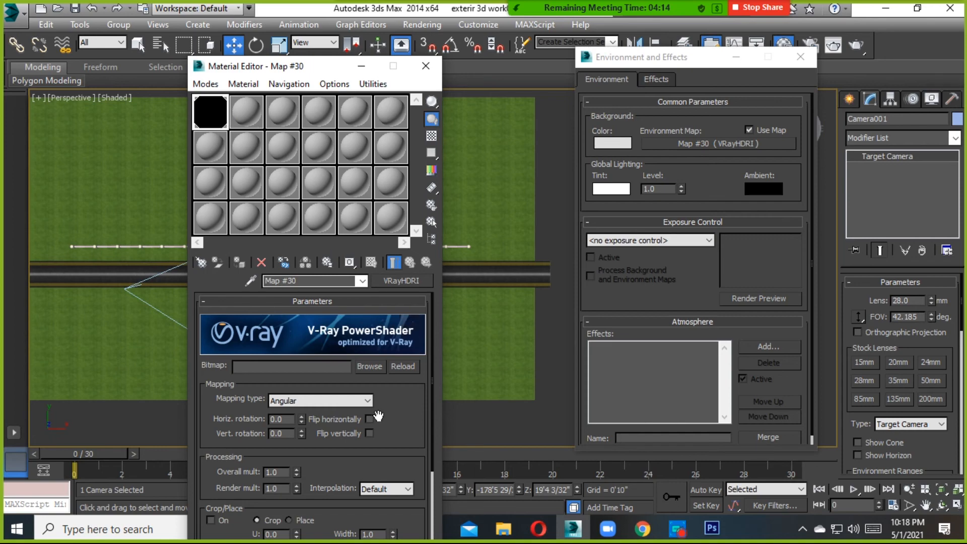
# Load the HDR image lilienstein_4k from Downloads into the VRayHDRI map and check its enlarged preview
pyautogui.click(370, 366)
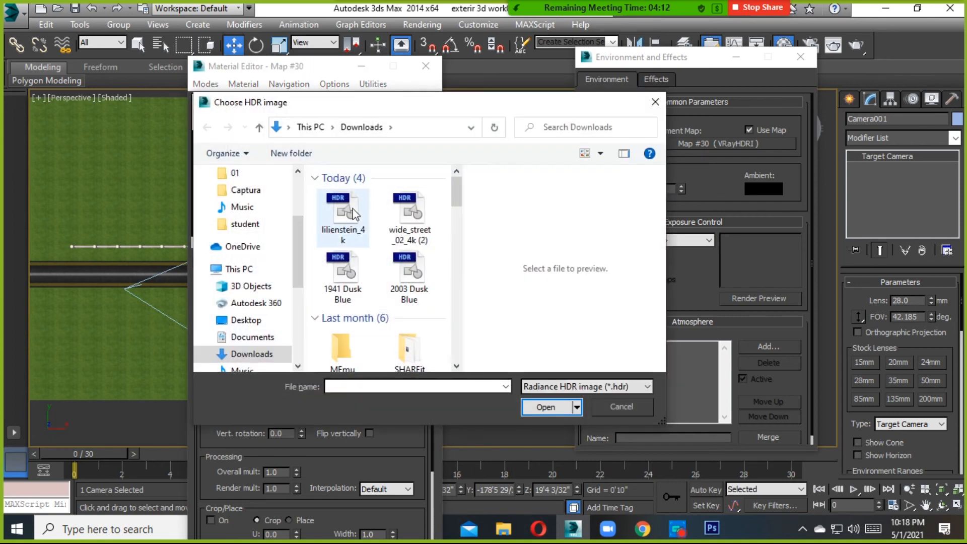
pyautogui.click(345, 206)
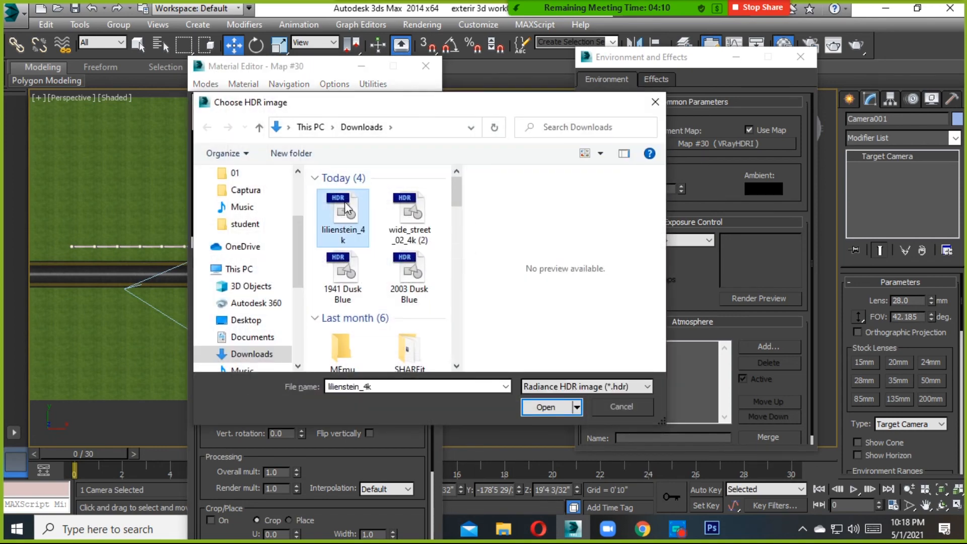
pyautogui.click(545, 409)
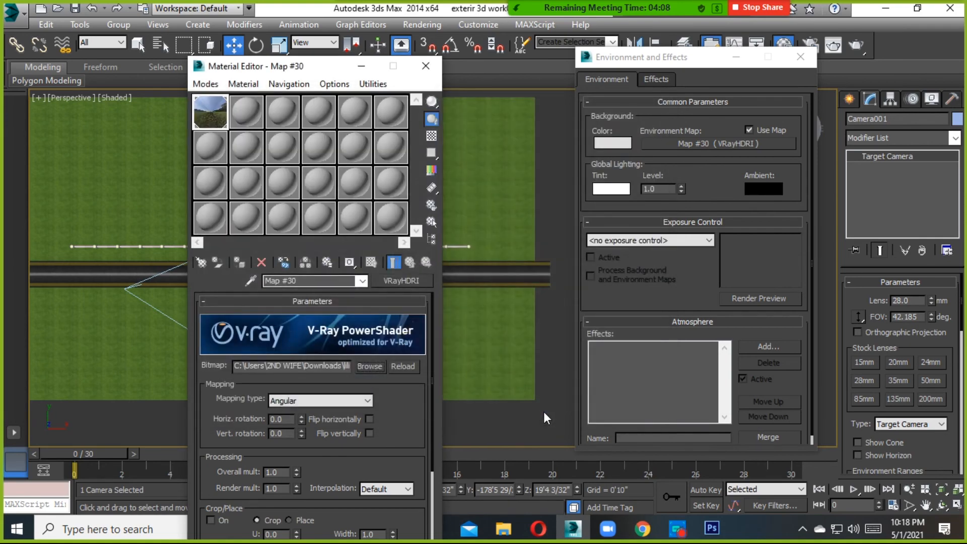
pyautogui.doubleClick(205, 117)
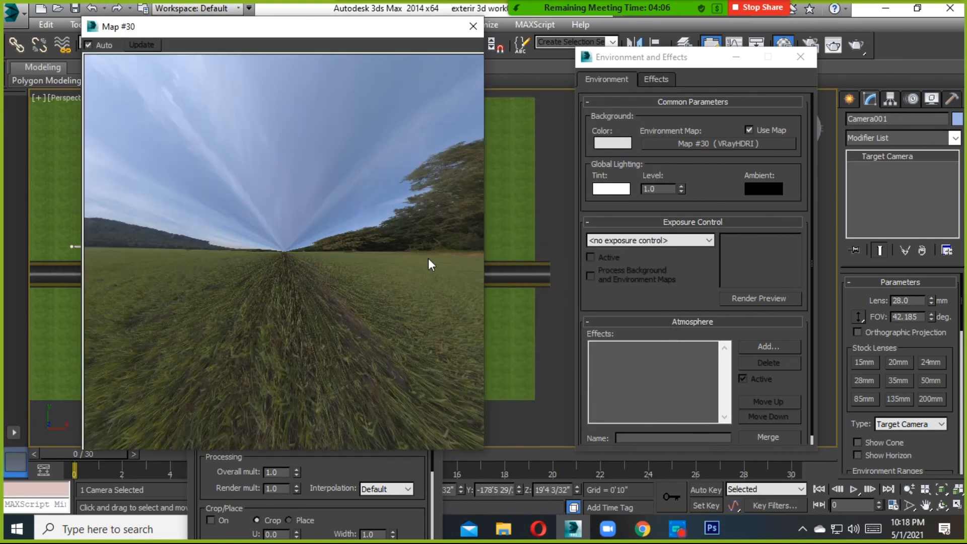
pyautogui.click(473, 25)
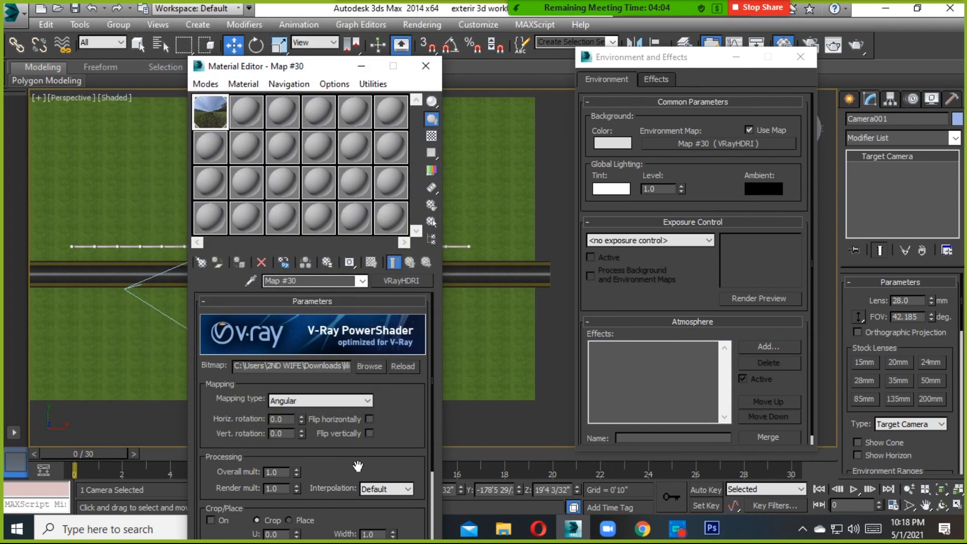
# Set the lilienstein HDRI map's mapping type to Spherical, check its enlarged preview, and close the Material Editor
pyautogui.click(306, 400)
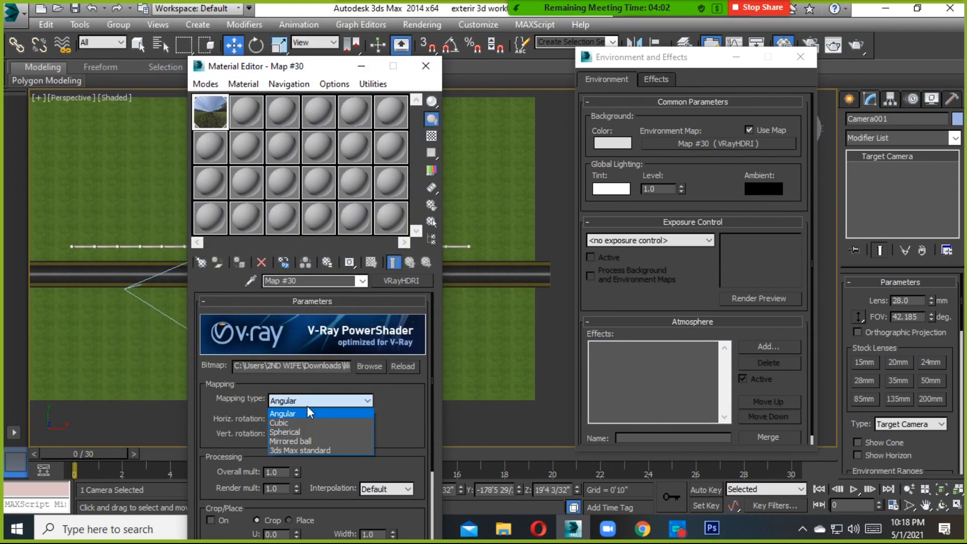
pyautogui.click(290, 434)
pyautogui.doubleClick(210, 116)
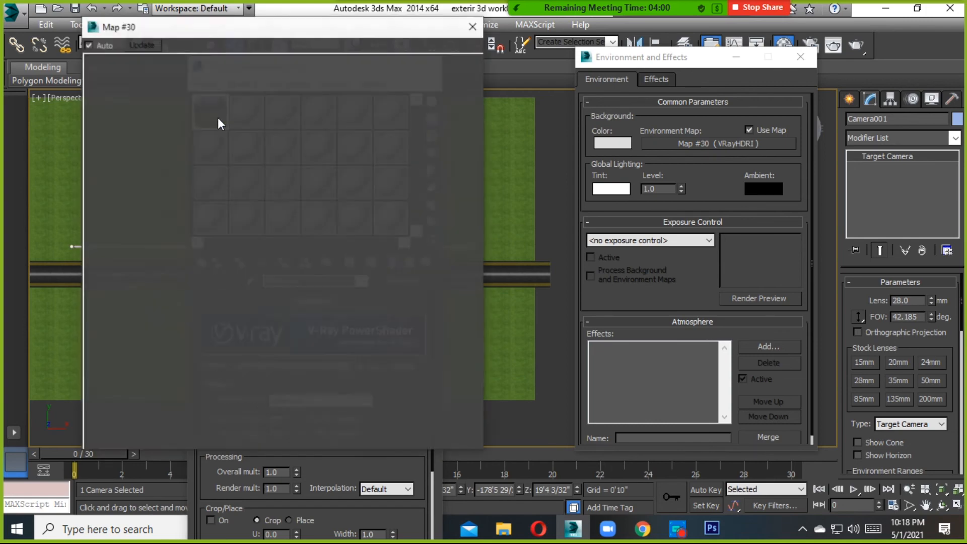
pyautogui.click(473, 26)
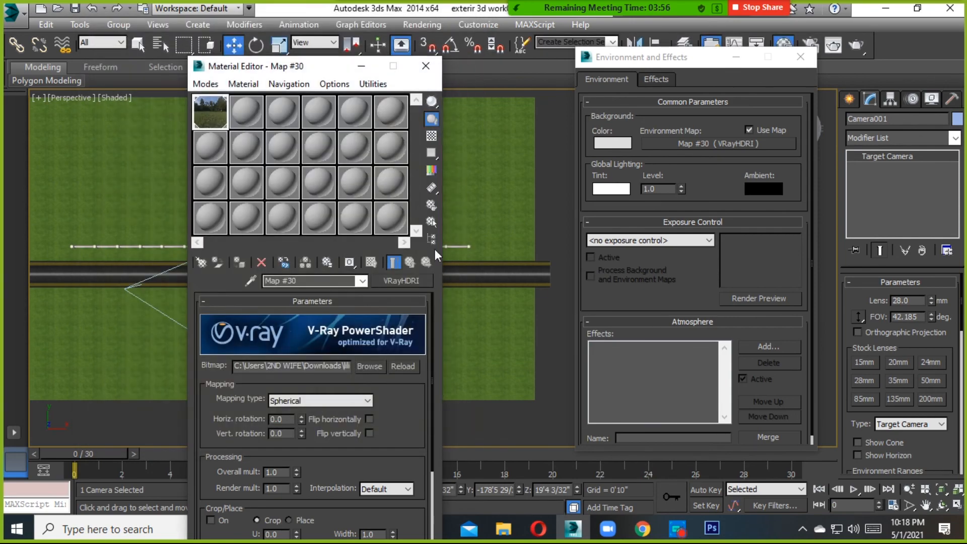
pyautogui.click(426, 66)
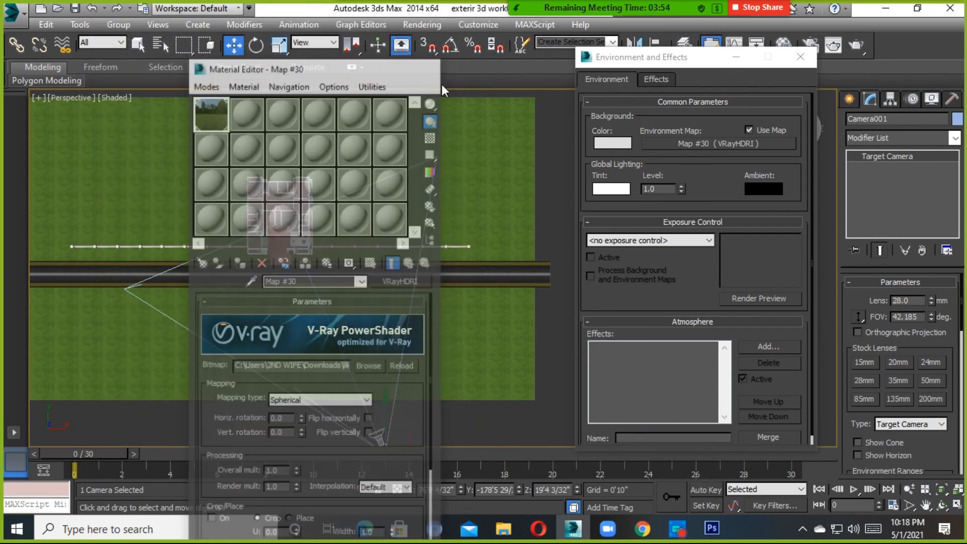
# Set the active Perspective viewport to use the environment background and close the Environment and Effects dialog
pyautogui.scroll(-3, 436, 236)
pyautogui.scroll(3, 412, 236)
pyautogui.moveTo(410, 297); pyautogui.dragTo(462, 397, button='middle')
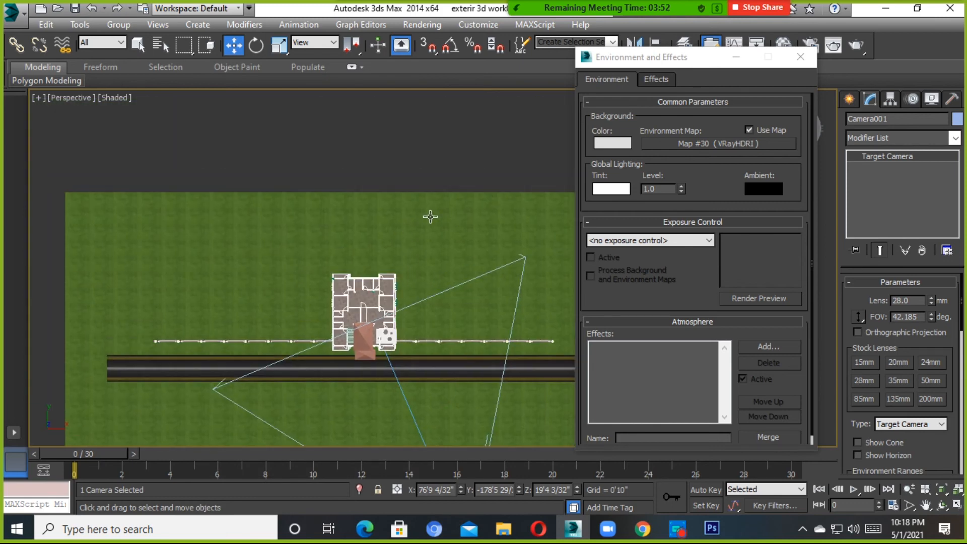
pyautogui.click(151, 24)
pyautogui.click(209, 78)
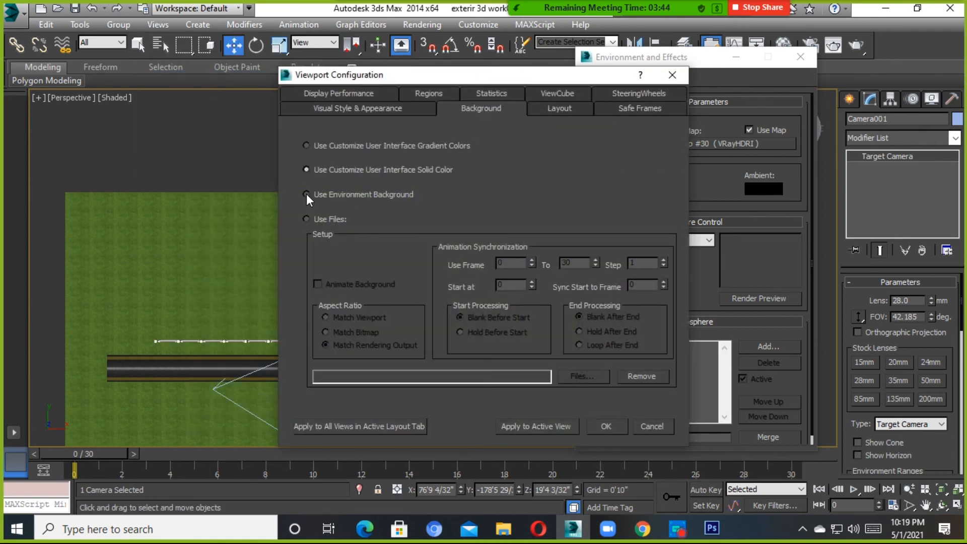
pyautogui.click(550, 426)
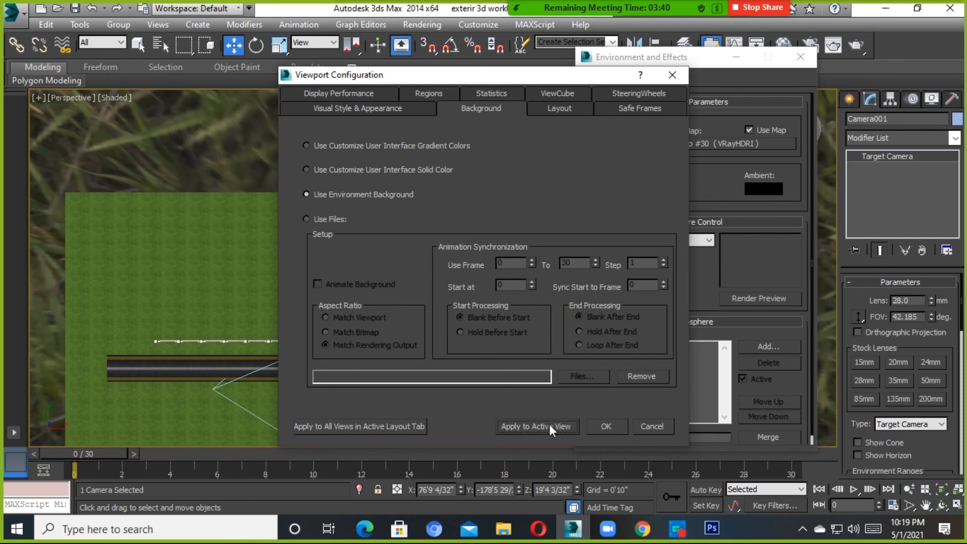
pyautogui.click(607, 428)
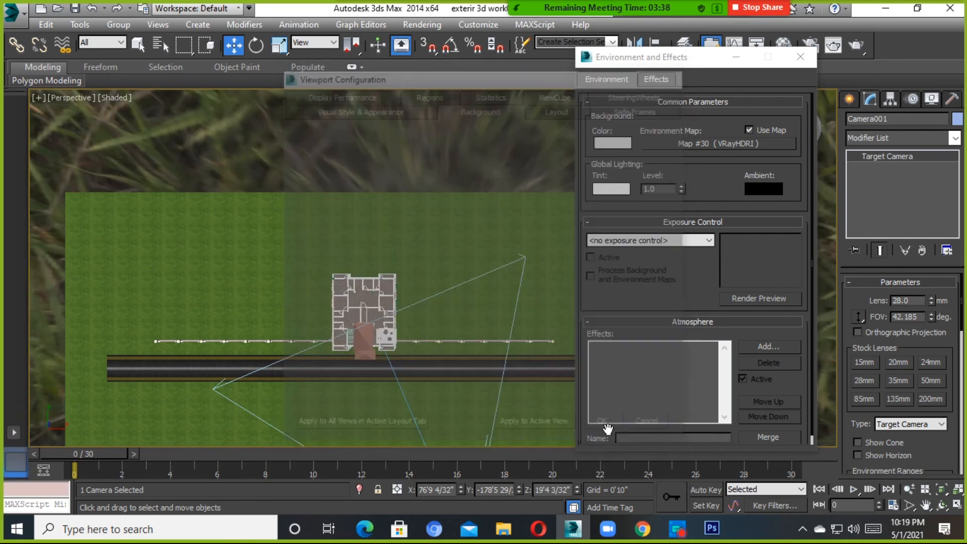
pyautogui.click(827, 49)
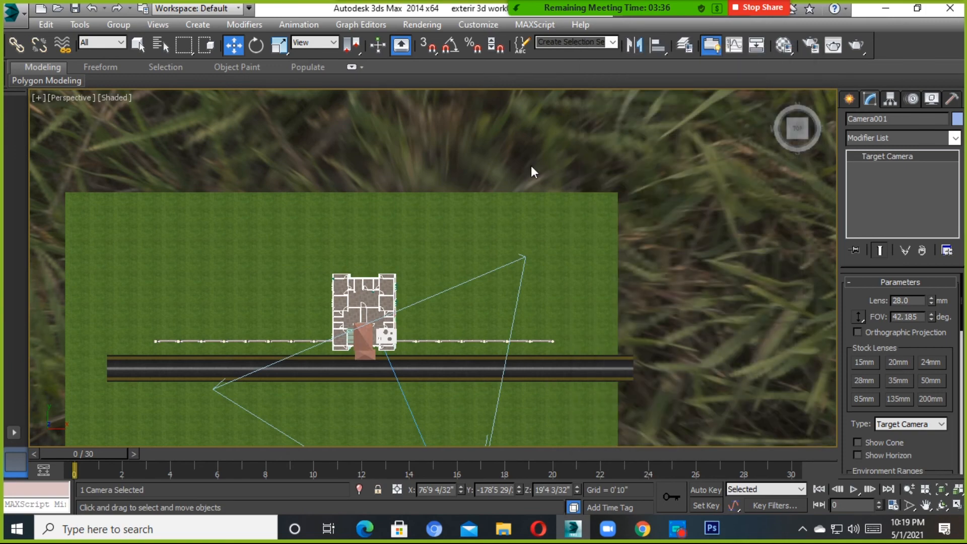
# Show the Camera001 view and narrow its field of view to about 20.6 degrees so the building fills more of the frame
pyautogui.press('c')
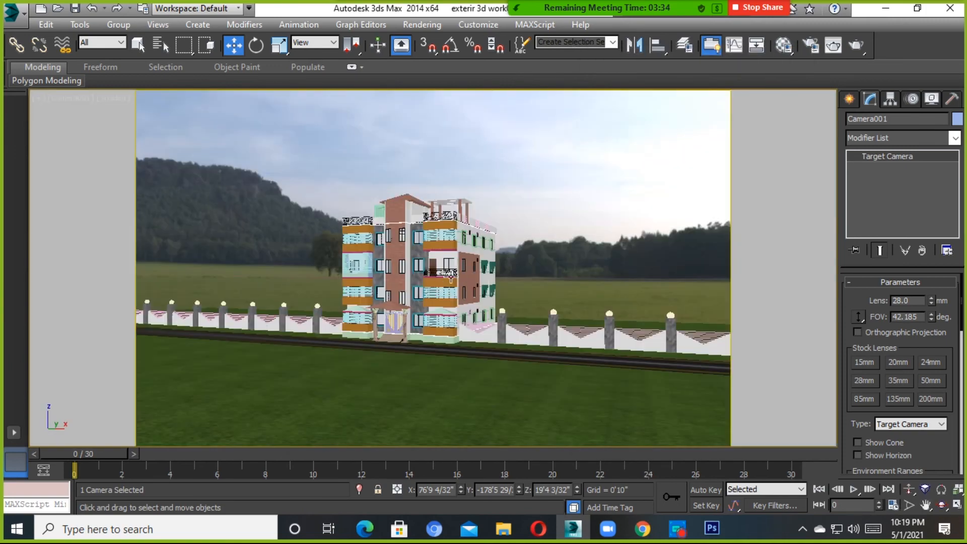
pyautogui.click(909, 505)
pyautogui.moveTo(536, 391); pyautogui.dragTo(527, 336)
pyautogui.moveTo(522, 344); pyautogui.dragTo(512, 348, button='middle')
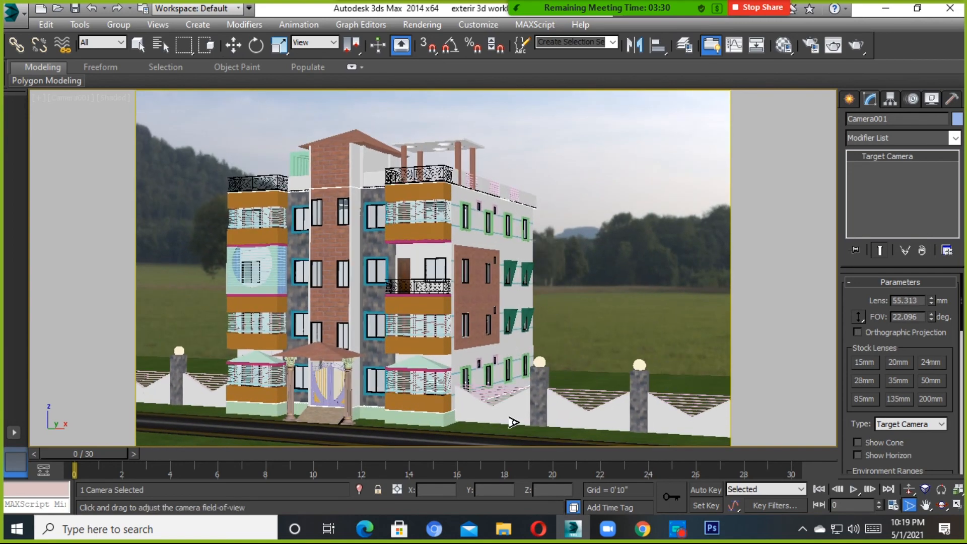
pyautogui.moveTo(512, 423); pyautogui.dragTo(541, 415, button='middle')
pyautogui.moveTo(542, 415); pyautogui.dragTo(541, 403)
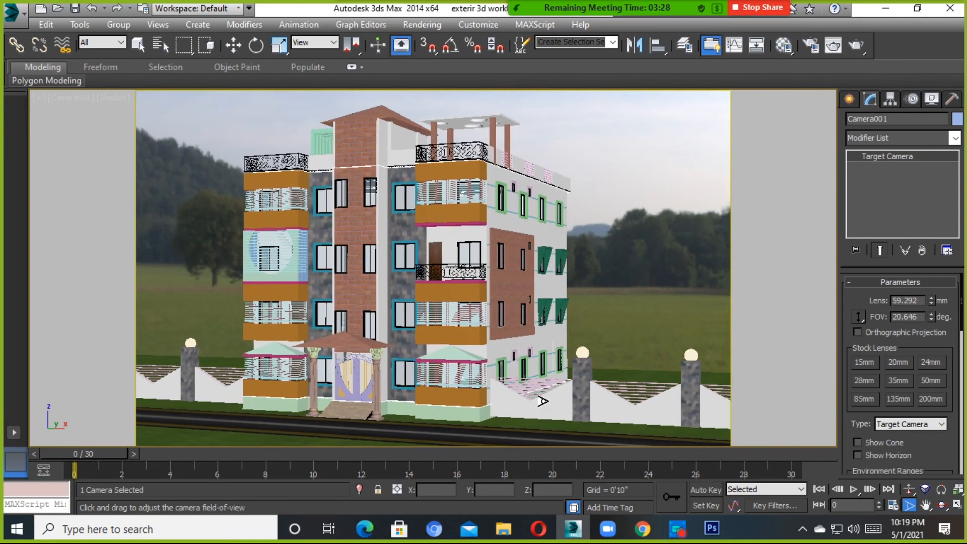
# Set the VRayHDRI map's overall multiplier to 4.0, horizontal rotation to 21.0 and vertical rotation to 4.0
pyautogui.press('m')
pyautogui.moveTo(255, 61); pyautogui.dragTo(811, 18)
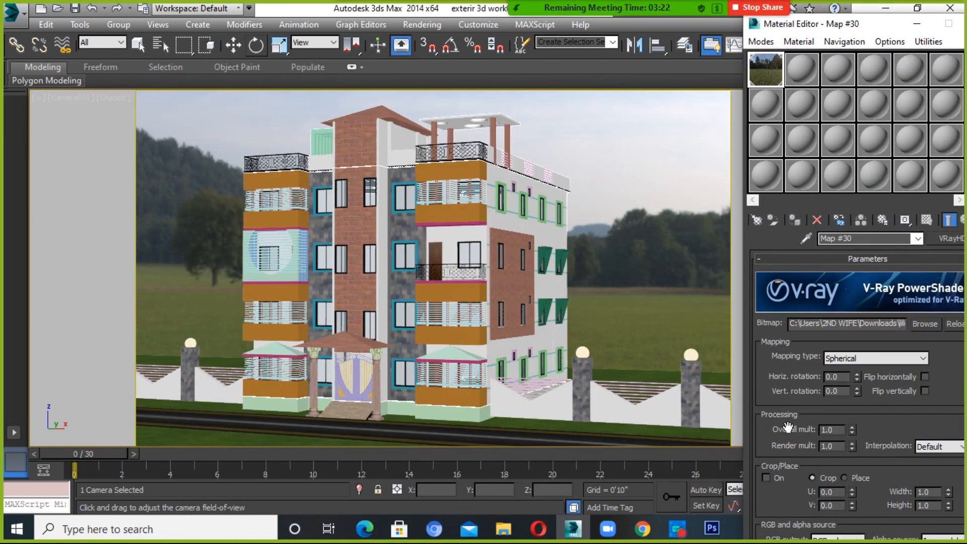
pyautogui.moveTo(851, 429); pyautogui.dragTo(876, 407)
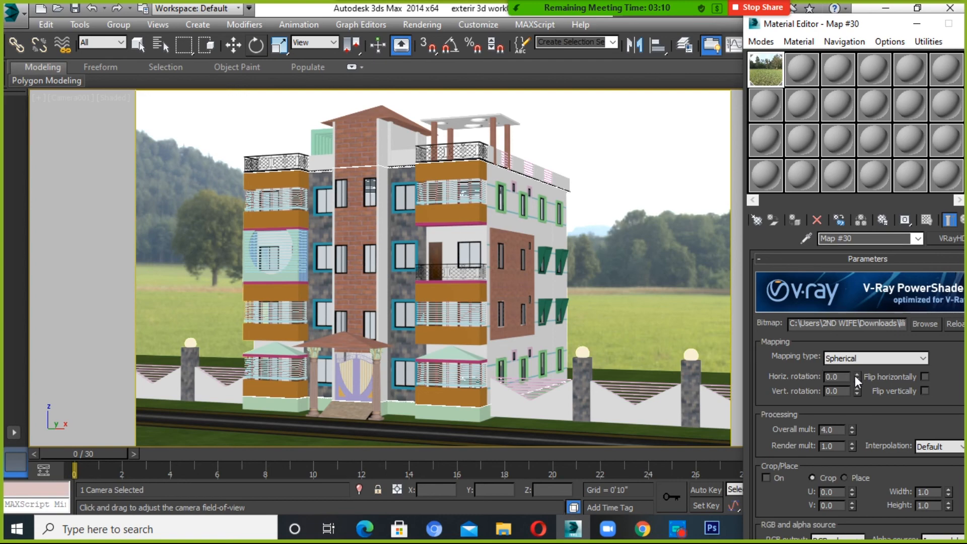
pyautogui.moveTo(856, 374); pyautogui.dragTo(874, 386)
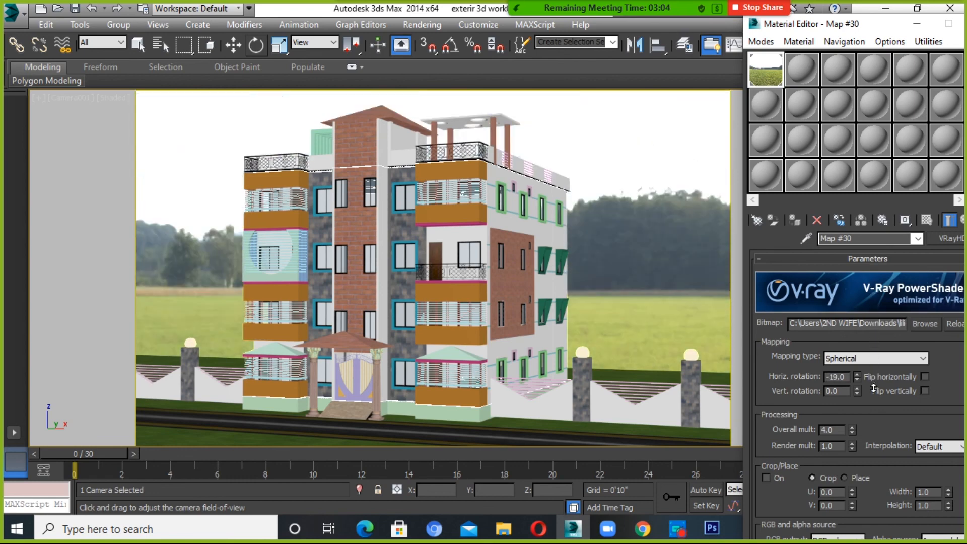
pyautogui.moveTo(856, 391); pyautogui.dragTo(875, 302)
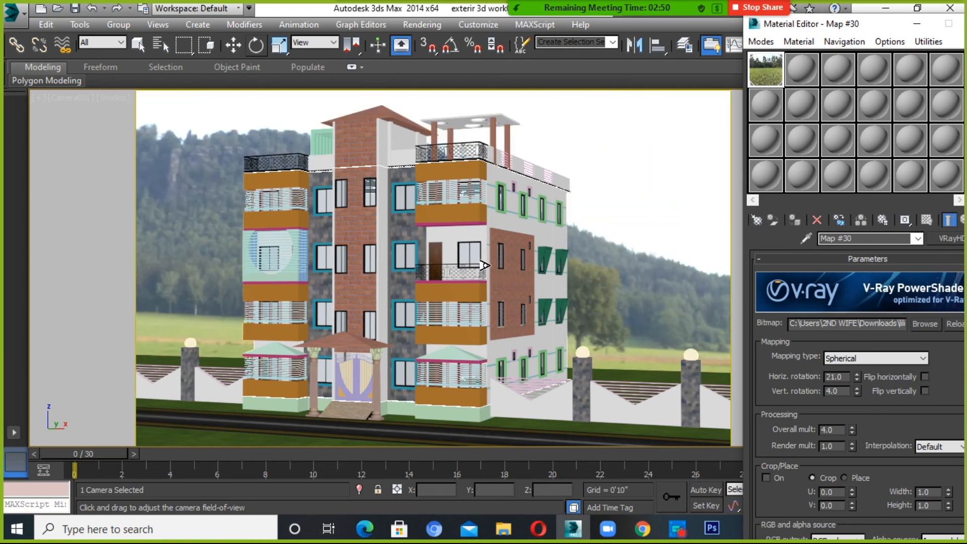
# Close the Material Editor, render the Camera001 view, and maximize the rendered frame window
pyautogui.moveTo(871, 23); pyautogui.dragTo(745, 66)
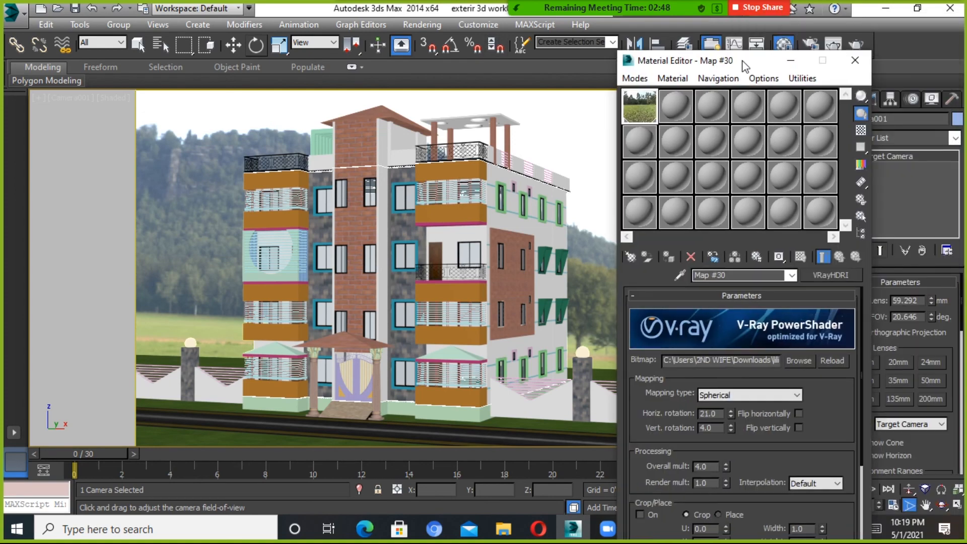
pyautogui.click(855, 60)
pyautogui.click(857, 44)
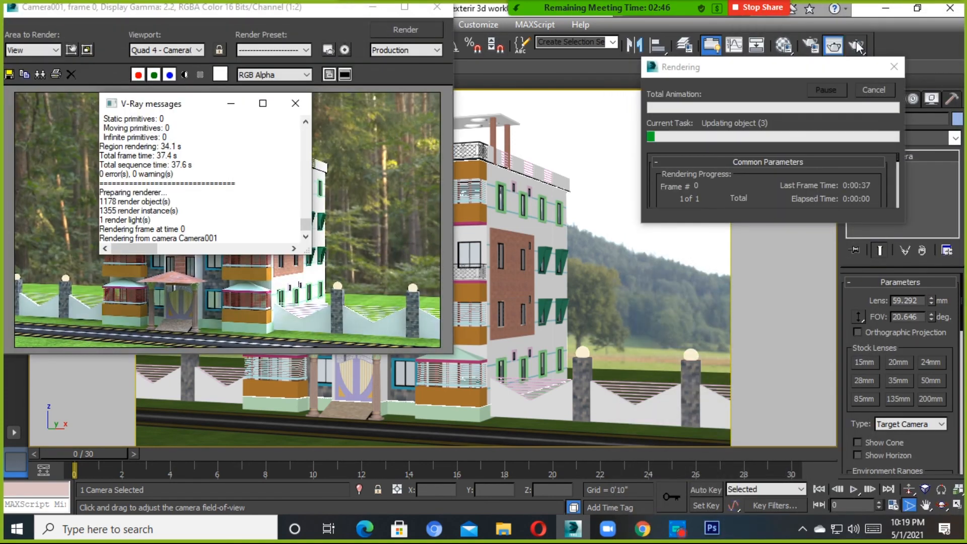
pyautogui.moveTo(240, 11); pyautogui.dragTo(518, 38)
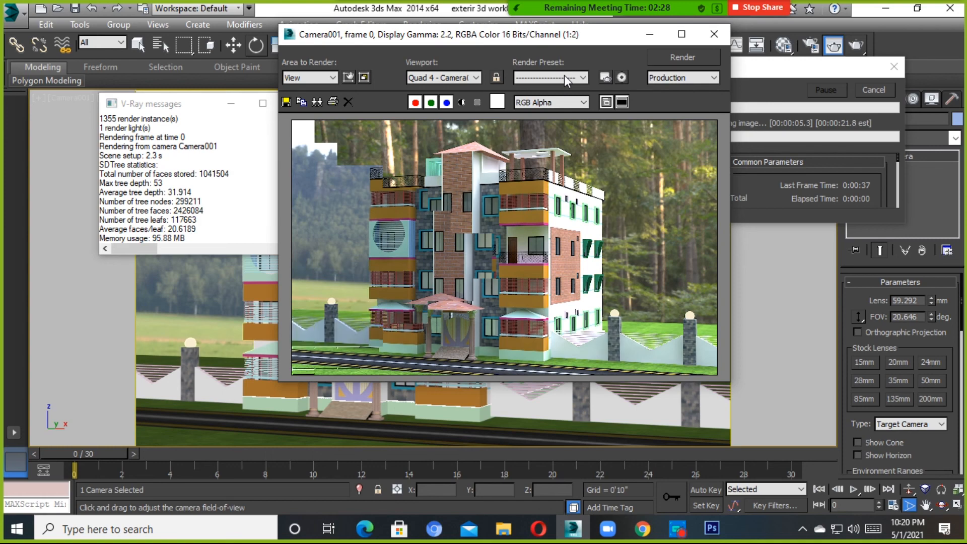
pyautogui.click(681, 34)
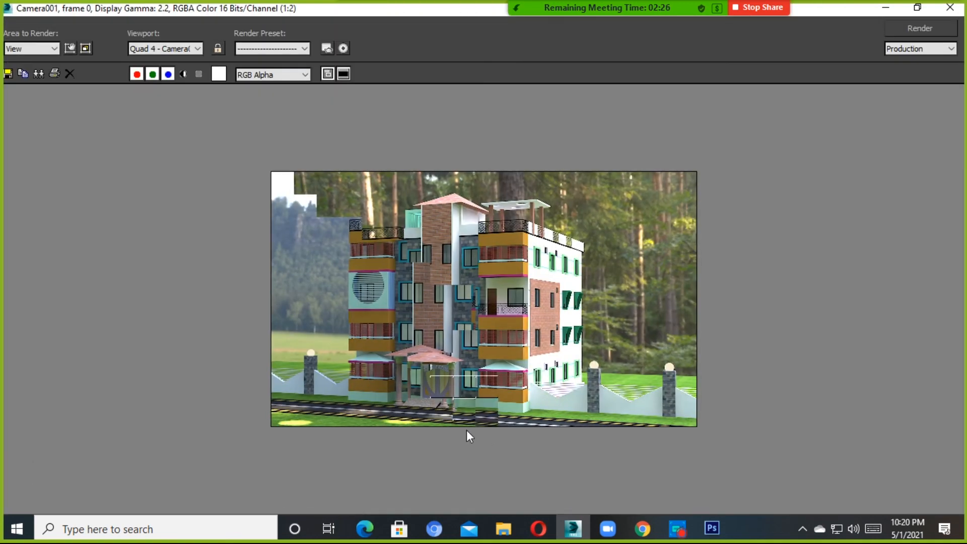
# Examine the building and background in the render at close range, then close the render and V-Ray messages windows
pyautogui.scroll(2, 498, 383)
pyautogui.scroll(-1, 361, 313)
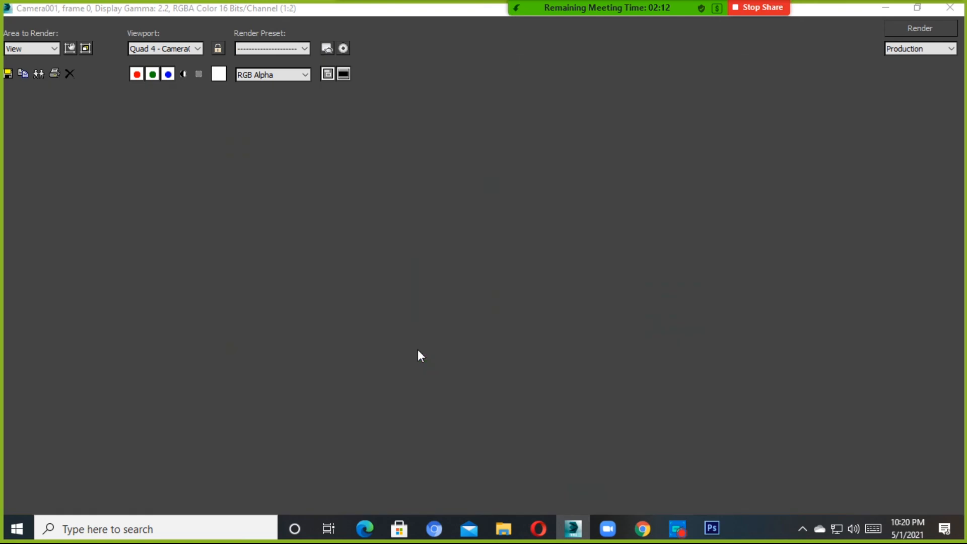
pyautogui.scroll(2, 574, 392)
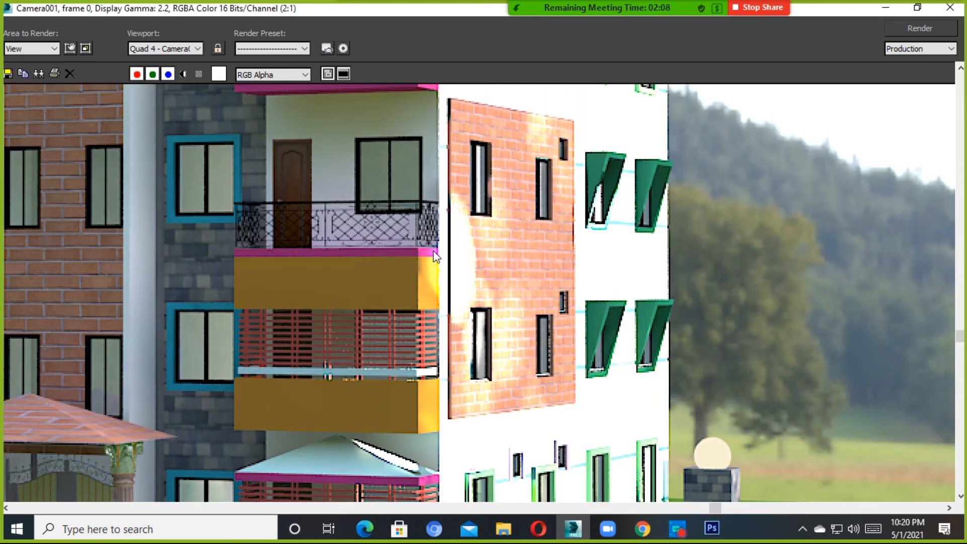
pyautogui.scroll(-2, 465, 253)
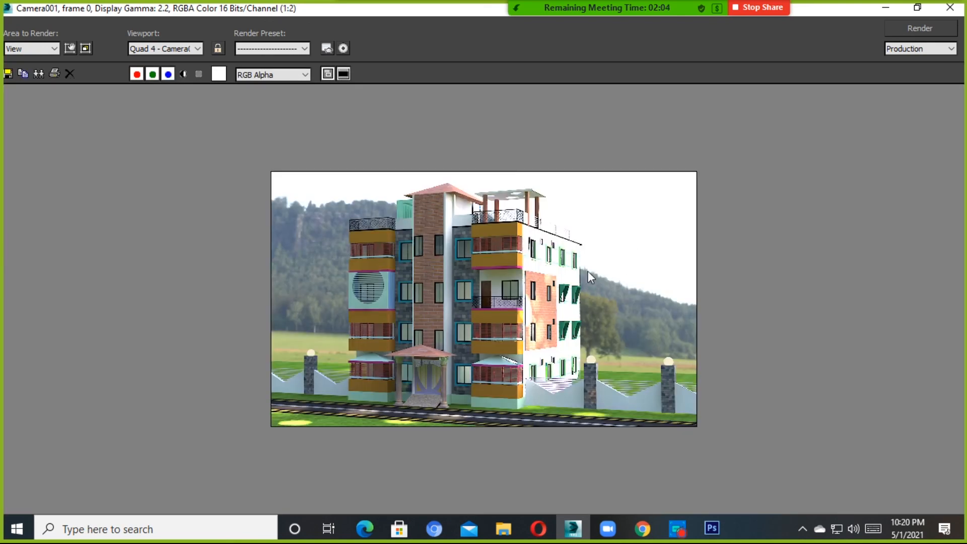
pyautogui.scroll(2, 536, 295)
pyautogui.scroll(-2, 604, 287)
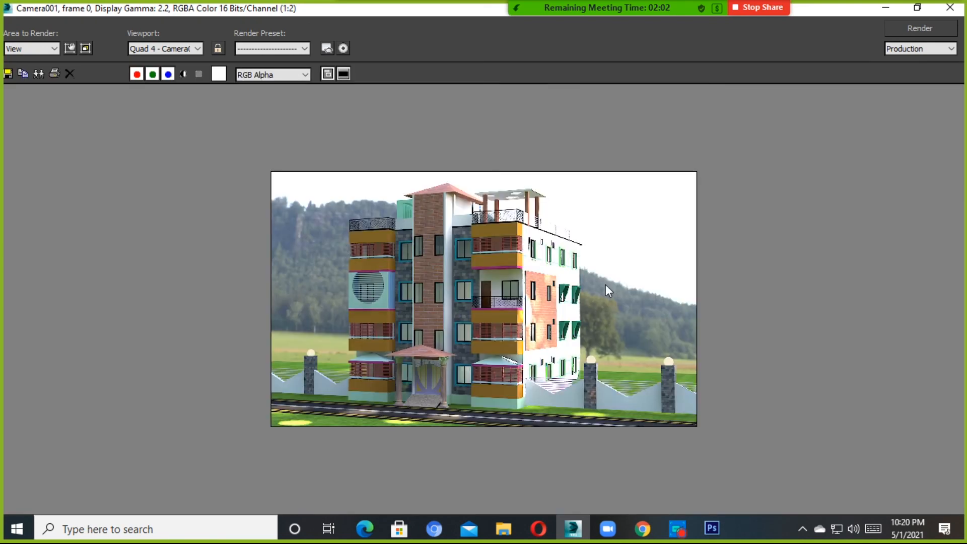
pyautogui.click(950, 7)
pyautogui.click(306, 98)
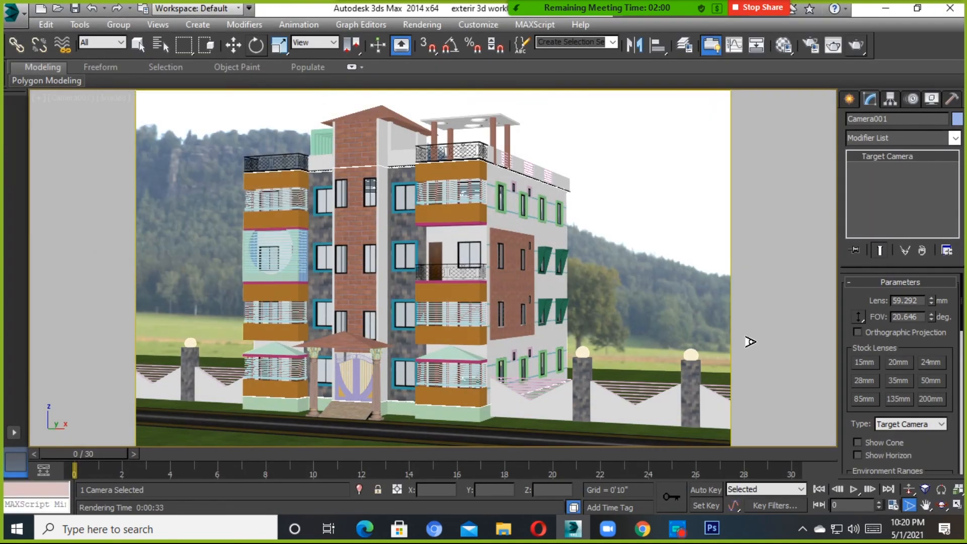
# Set the VRayHDRI map's horizontal rotation to -9.0 and close the Material Editor
pyautogui.press('m')
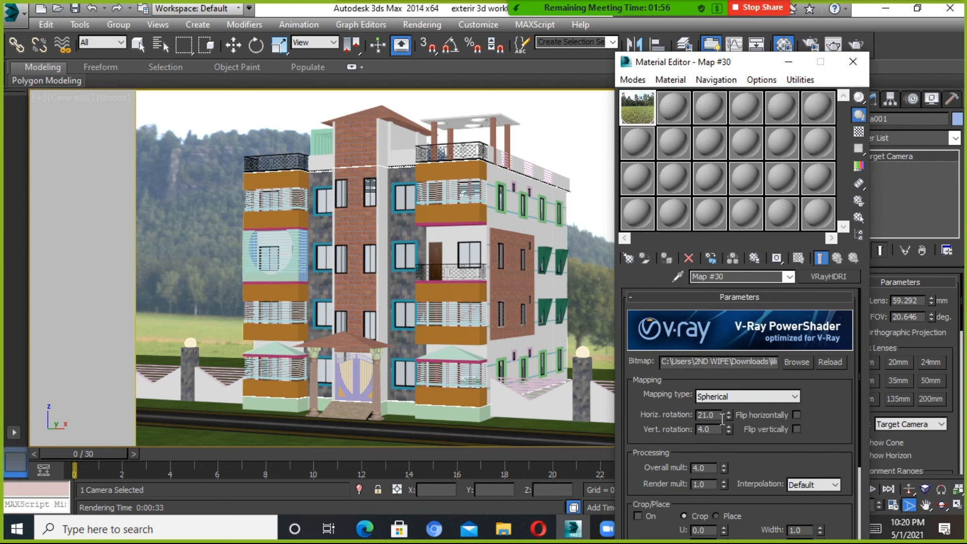
pyautogui.moveTo(726, 418); pyautogui.dragTo(728, 416)
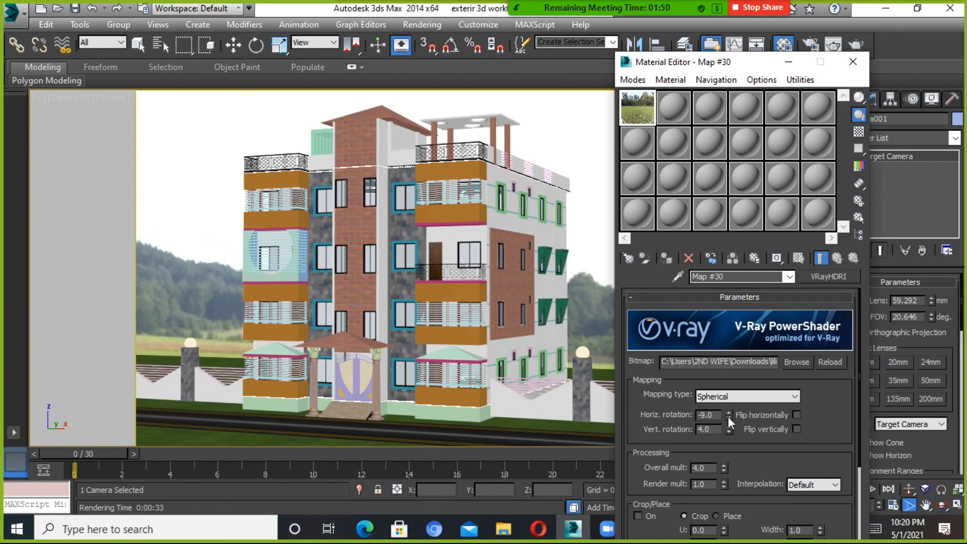
pyautogui.click(847, 56)
# Render the Camera001 view again with the rotated HDRI background
pyautogui.click(859, 45)
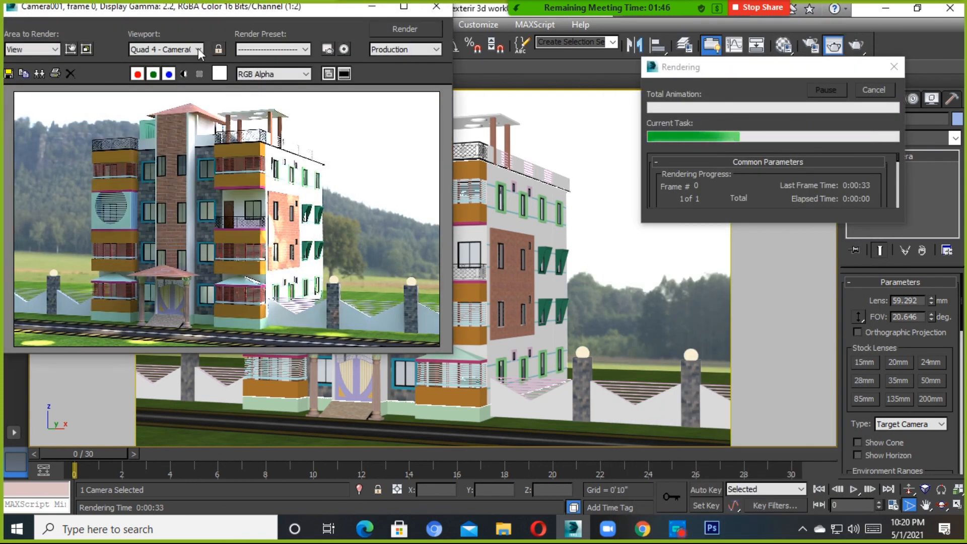
pyautogui.moveTo(200, 8)
pyautogui.mouseDown()
pyautogui.moveTo(472, 49)
pyautogui.moveTo(333, 33)
pyautogui.mouseUp()
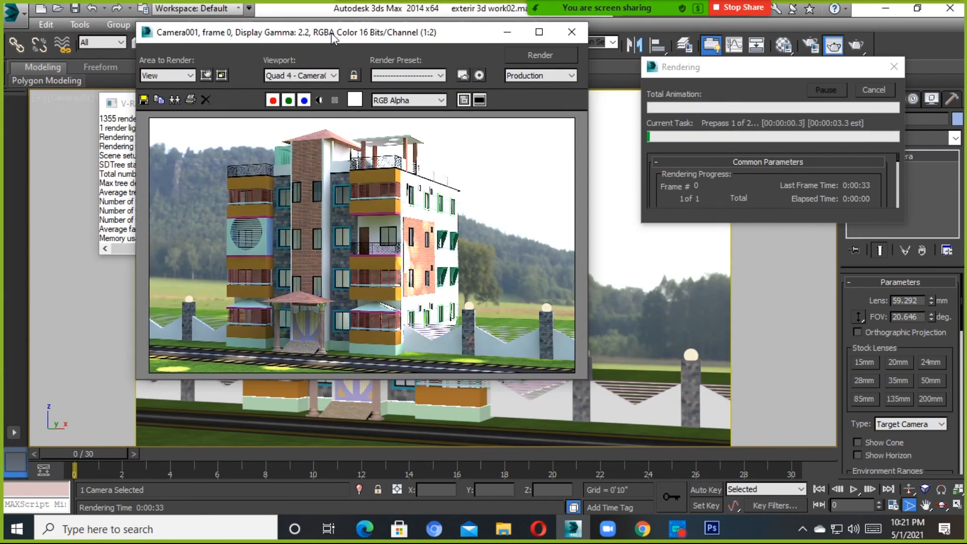
pyautogui.moveTo(587, 376); pyautogui.dragTo(588, 411)
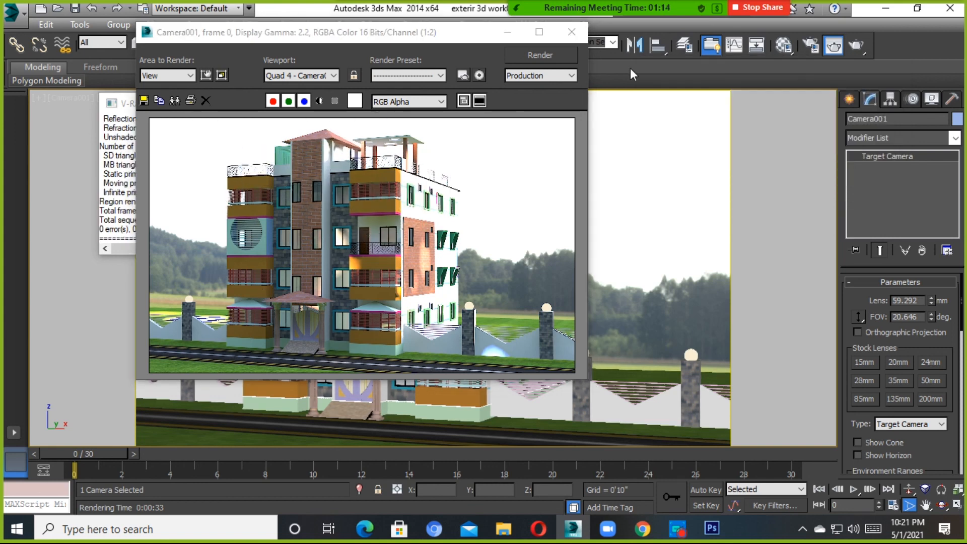
# Examine the new render enlarged and at full frame, then close the render and V-Ray messages windows
pyautogui.click(539, 31)
pyautogui.scroll(2, 468, 359)
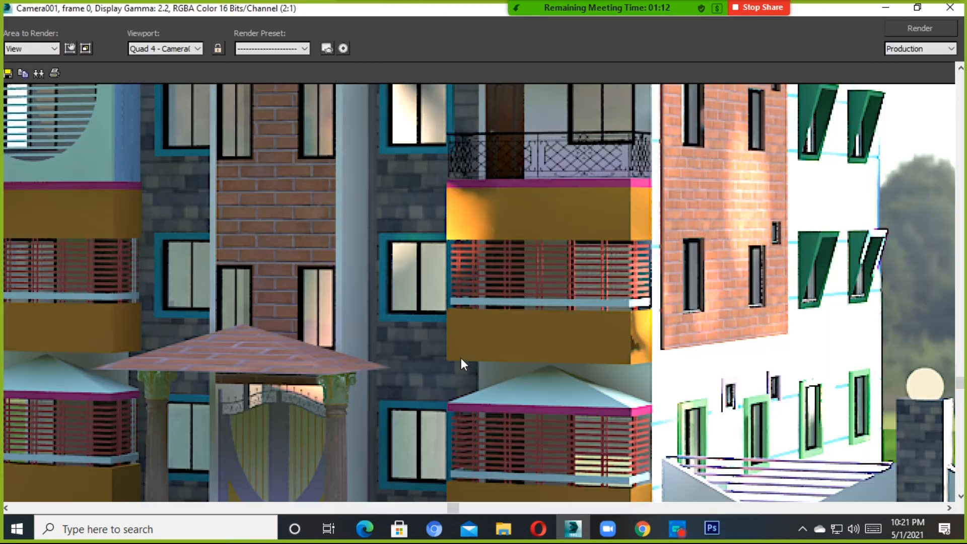
pyautogui.scroll(-2, 720, 335)
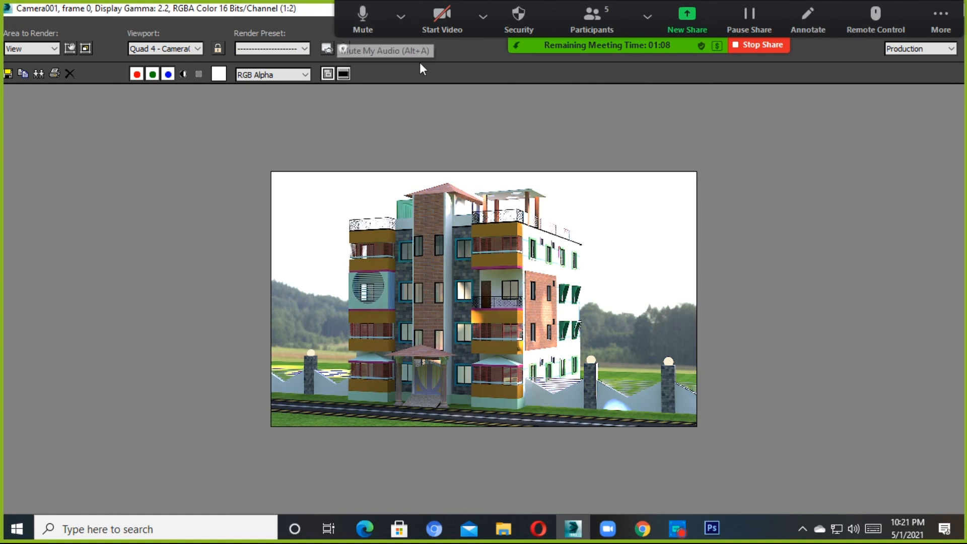
pyautogui.moveTo(267, 7); pyautogui.dragTo(240, 45)
pyautogui.click(427, 36)
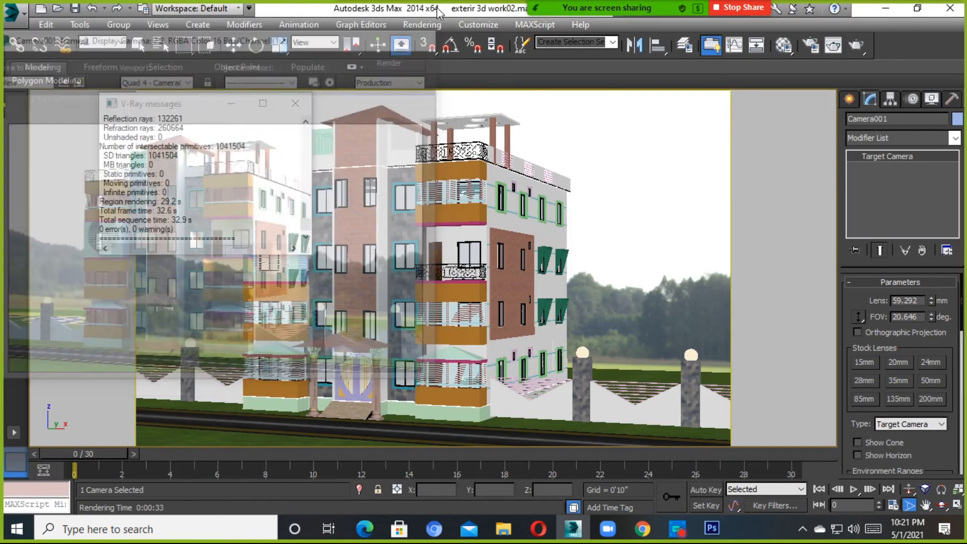
pyautogui.click(296, 104)
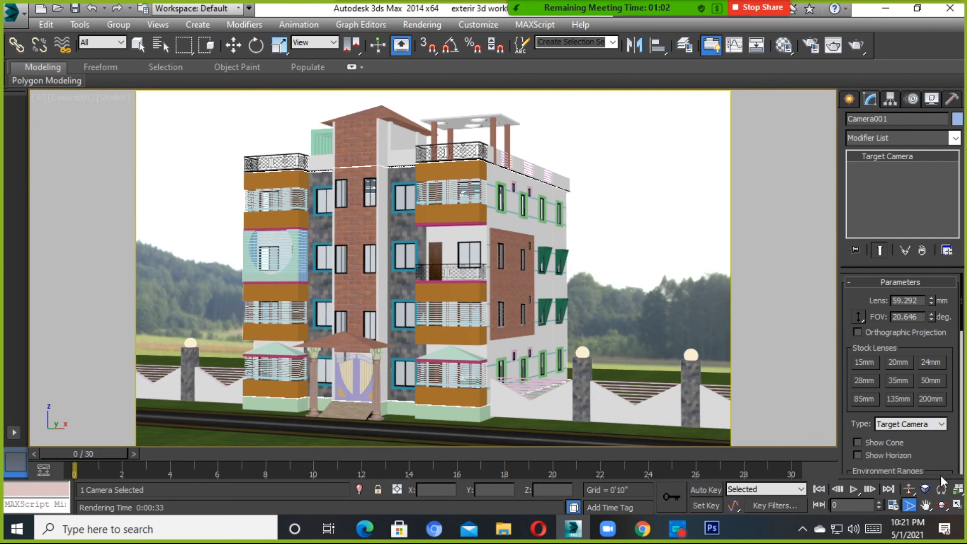
# Switch from the camera view to the maximized front-facing Perspective viewport, turn off its safe frame, and clear the selection
pyautogui.click(957, 505)
pyautogui.click(284, 207)
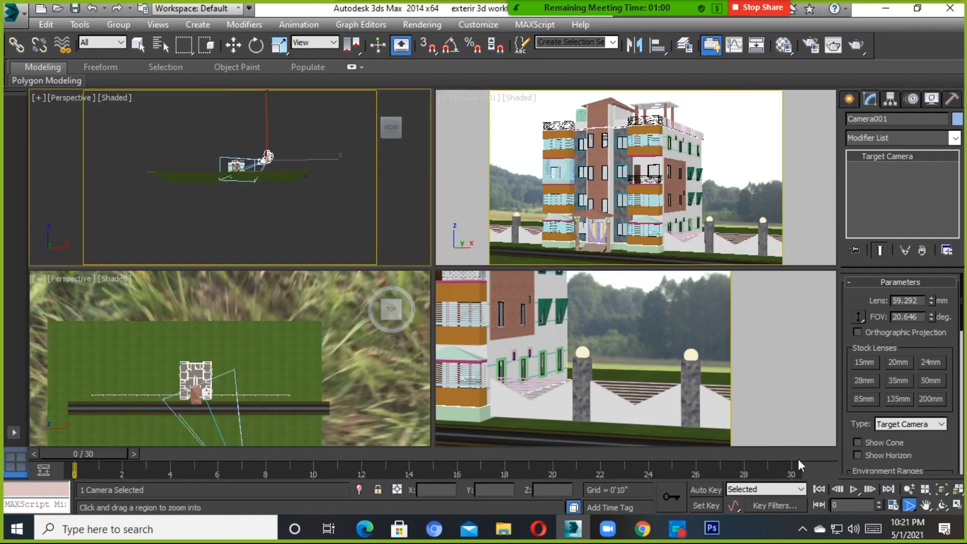
pyautogui.click(957, 504)
pyautogui.scroll(-4, 287, 193)
pyautogui.moveTo(356, 236); pyautogui.dragTo(397, 351, button='middle')
pyautogui.hotkey('shift', 'f')
pyautogui.click(233, 46)
pyautogui.click(401, 293)
pyautogui.scroll(5, 402, 293)
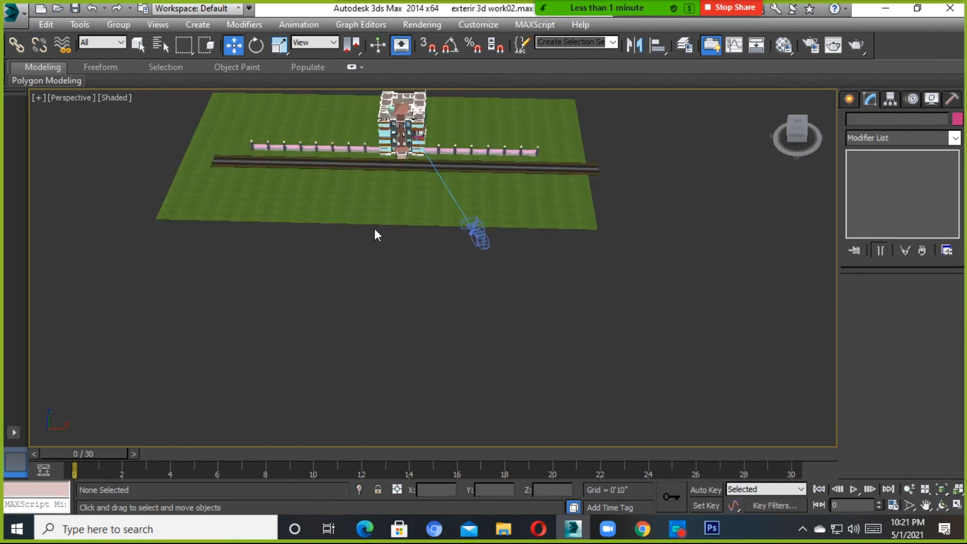
# Select the grass ground box and view the whole site from above
pyautogui.click(399, 203)
pyautogui.moveTo(411, 239); pyautogui.dragTo(451, 360, button='middle')
pyautogui.keyDown('alt'); pyautogui.moveTo(452, 360); pyautogui.dragTo(540, 357, button='middle'); pyautogui.keyUp('alt')
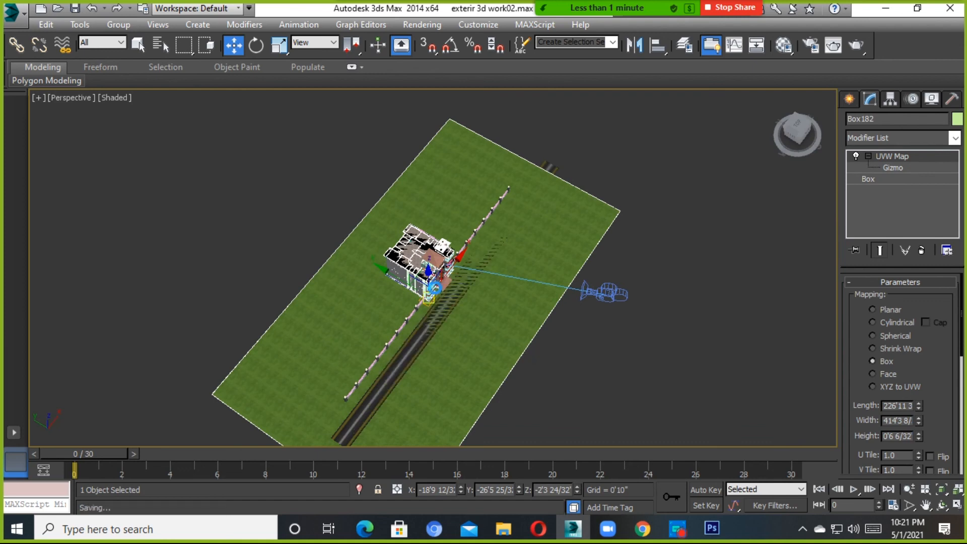
pyautogui.keyDown('alt'); pyautogui.moveTo(516, 324); pyautogui.dragTo(436, 283, button='middle'); pyautogui.keyUp('alt')
pyautogui.scroll(3, 450, 318)
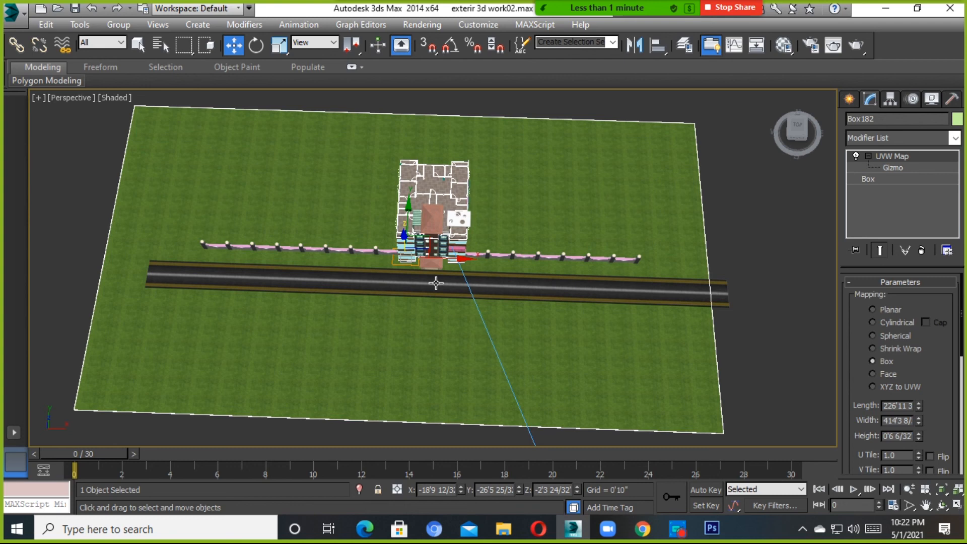
pyautogui.moveTo(453, 294); pyautogui.dragTo(512, 317, button='middle')
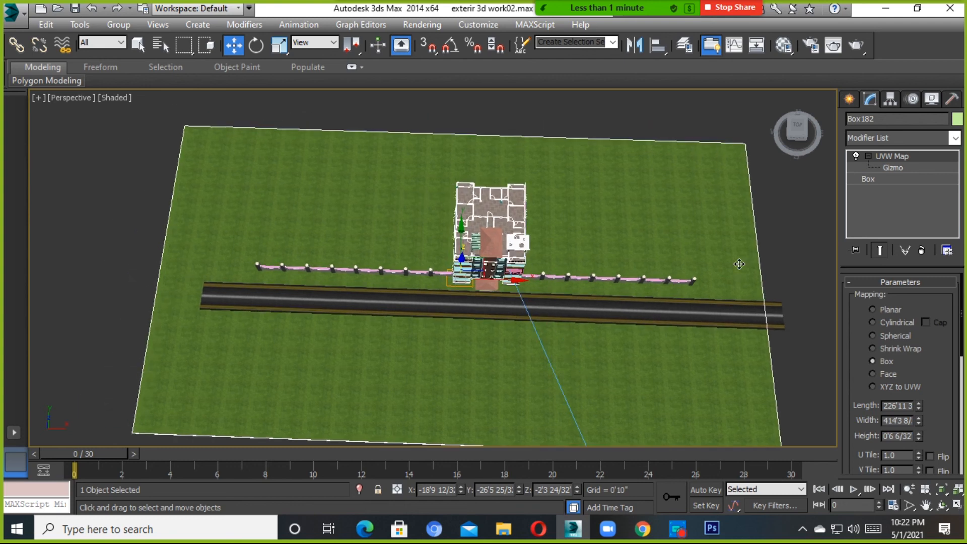
# Move the road strip along the X axis until both of its ends lie within the grass ground
pyautogui.click(793, 250)
pyautogui.click(577, 312)
pyautogui.moveTo(530, 308); pyautogui.dragTo(484, 308)
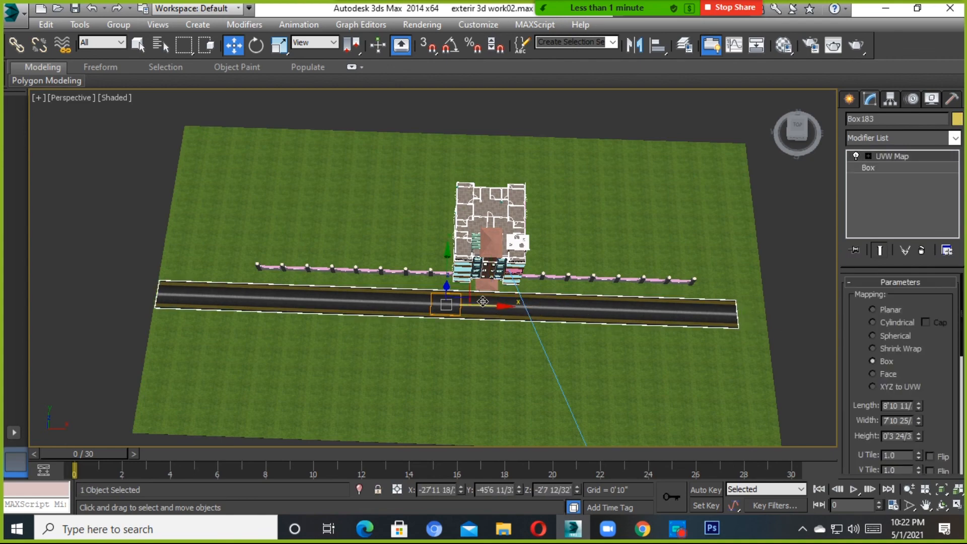
pyautogui.scroll(2, 483, 301)
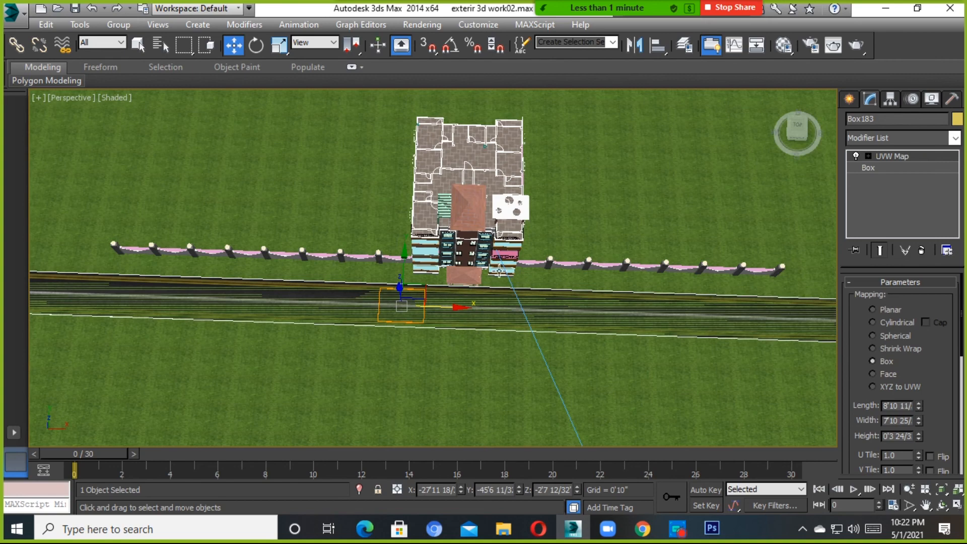
pyautogui.scroll(4, 476, 300)
pyautogui.scroll(-3, 475, 300)
pyautogui.keyDown('alt'); pyautogui.moveTo(462, 313); pyautogui.dragTo(531, 318, button='middle'); pyautogui.keyUp('alt')
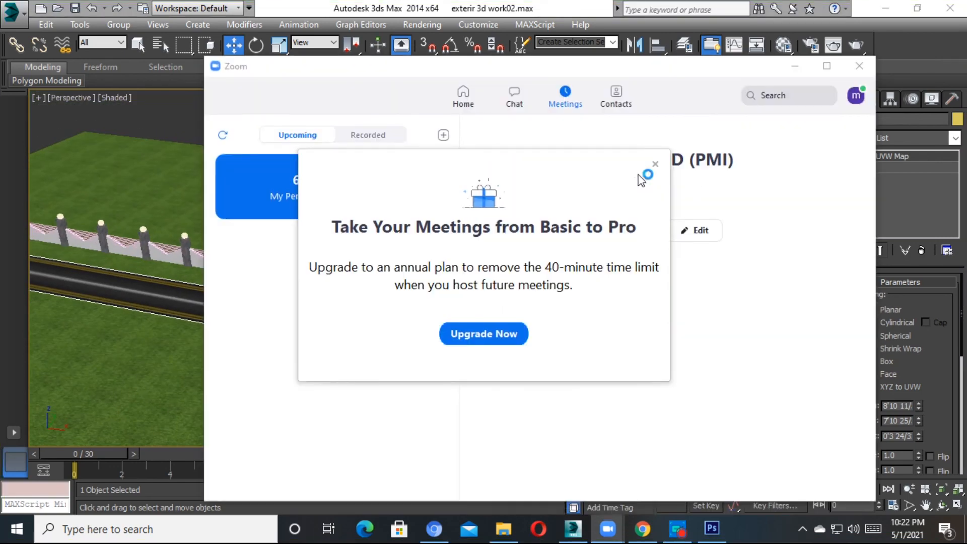
# Close the Zoom window along with its upgrade offer, and save the 3ds Max building scene
pyautogui.click(655, 164)
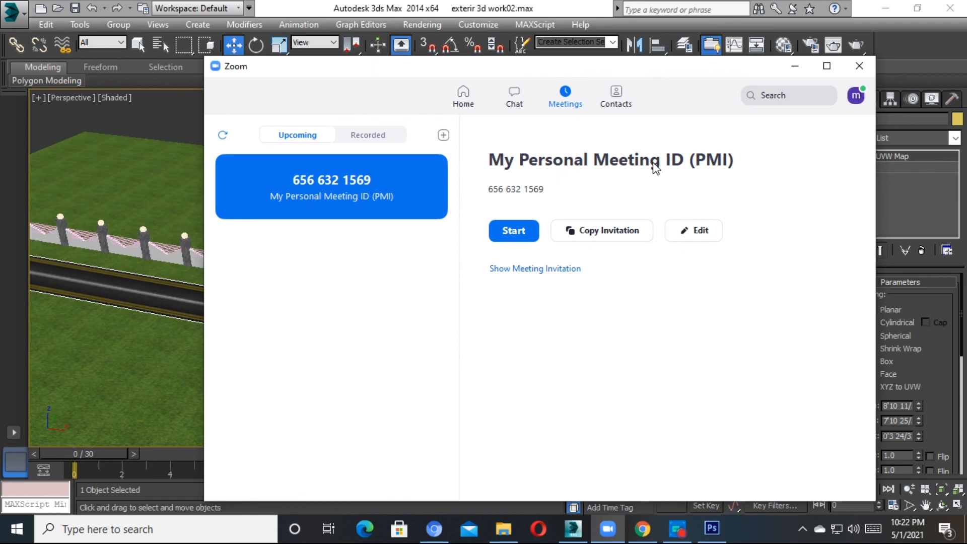
pyautogui.click(860, 66)
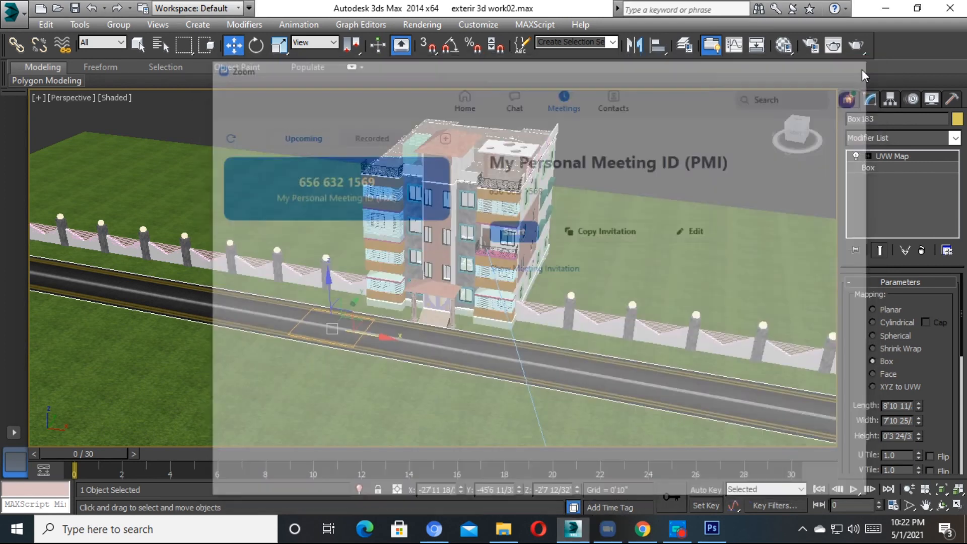
pyautogui.click(75, 8)
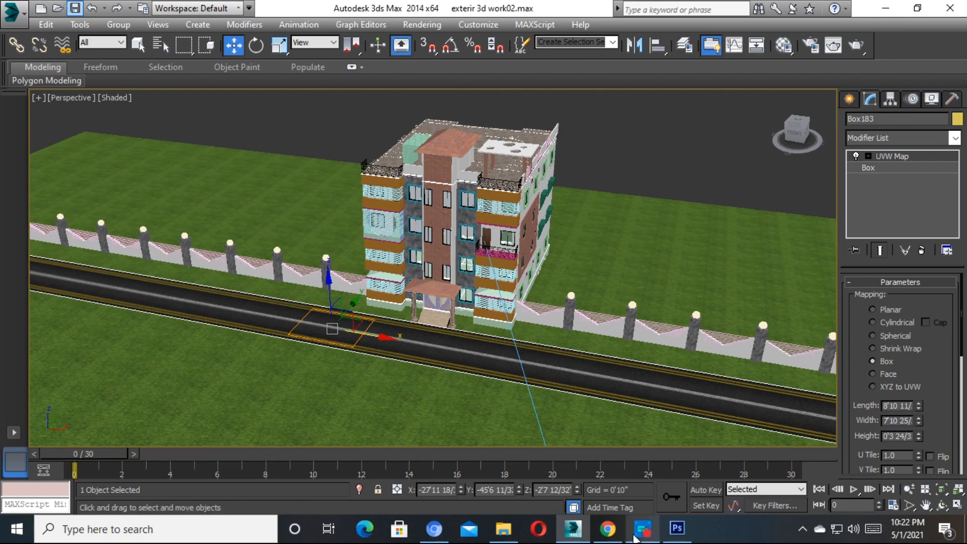